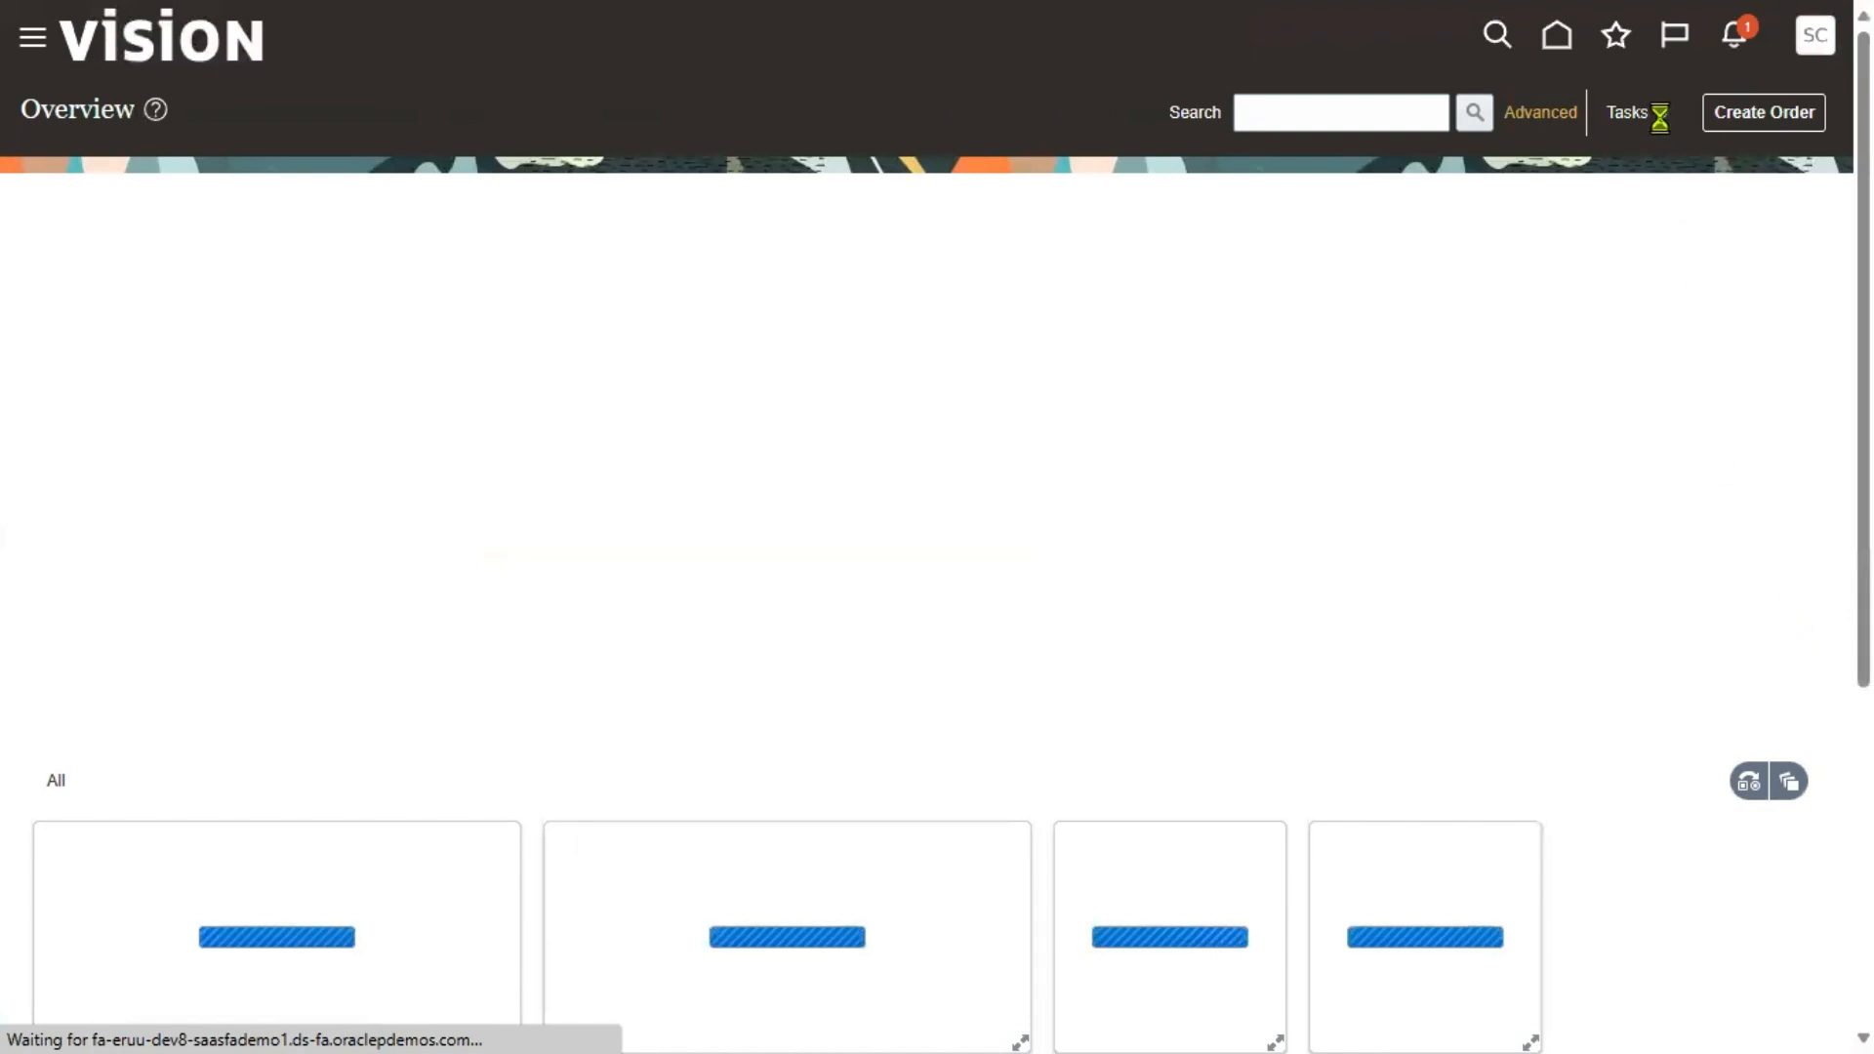
- Find the sales order by its order number in Manage Orders, open it, and check its line status and business unit
left_click(1659, 114)
left_click(1420, 200)
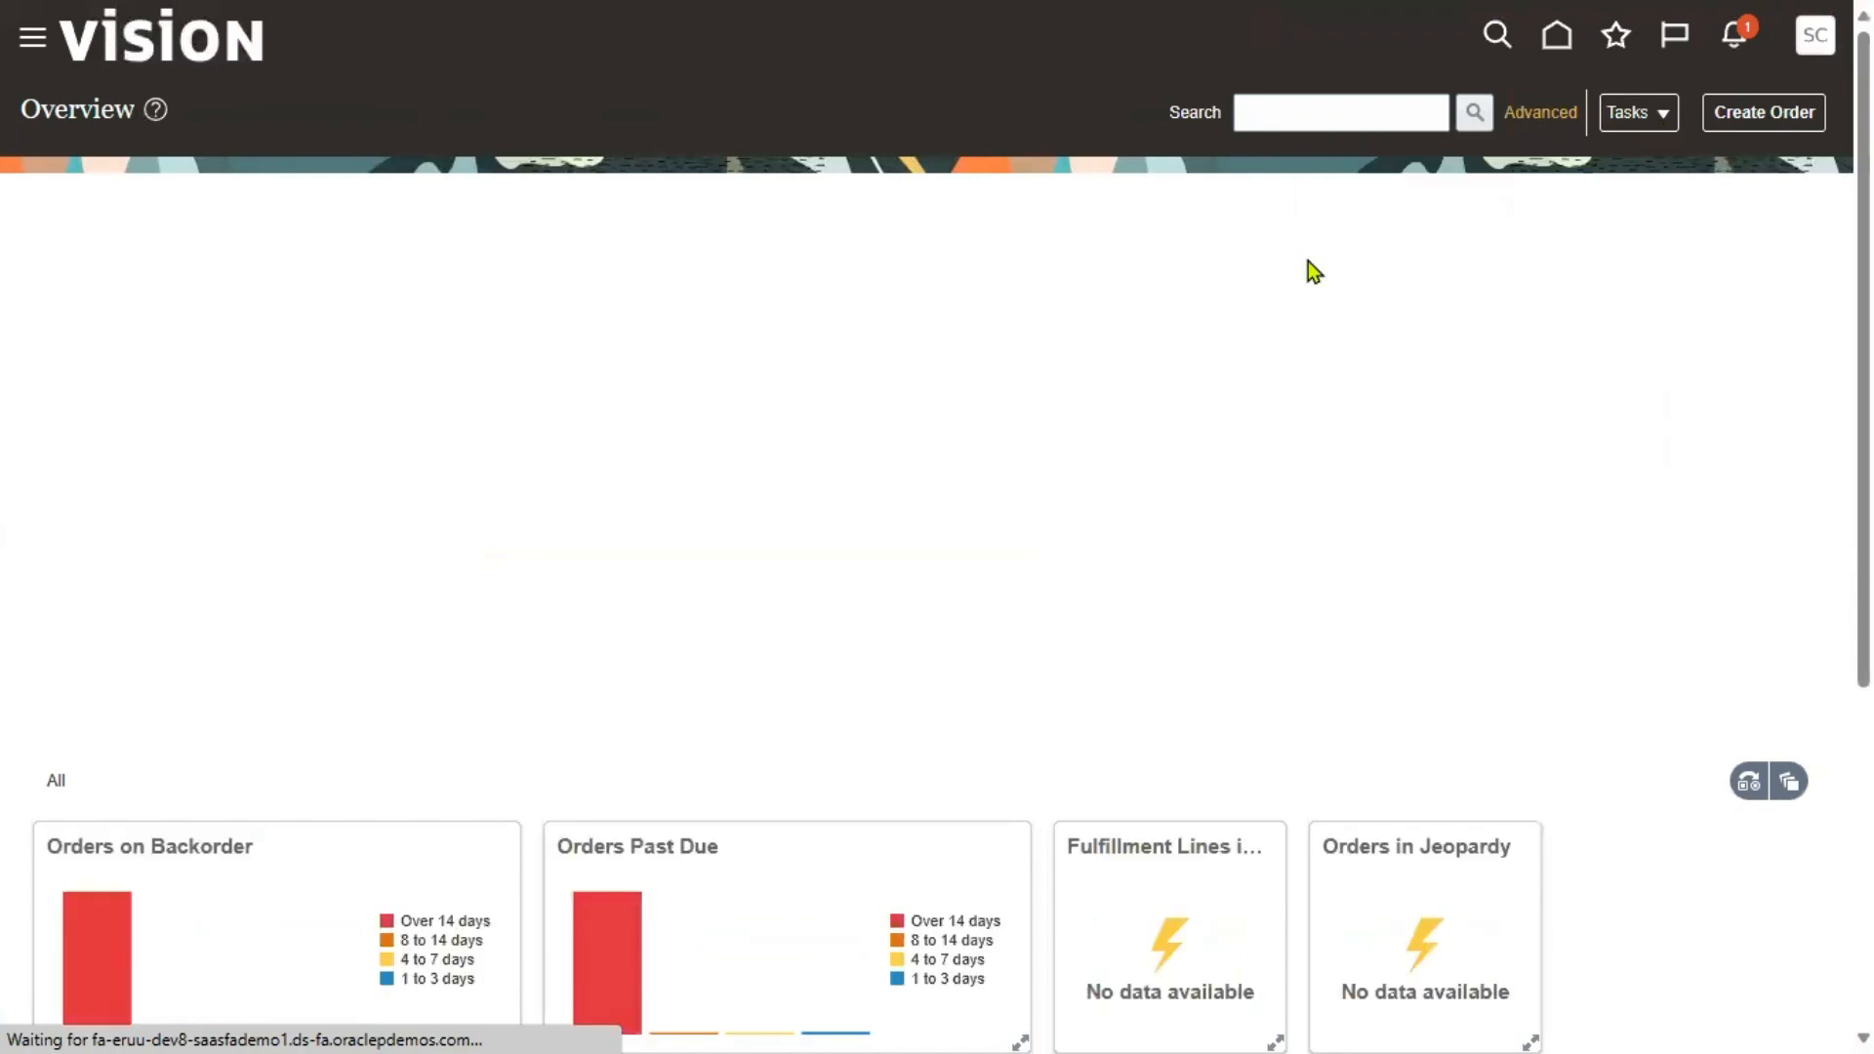
left_click(549, 328)
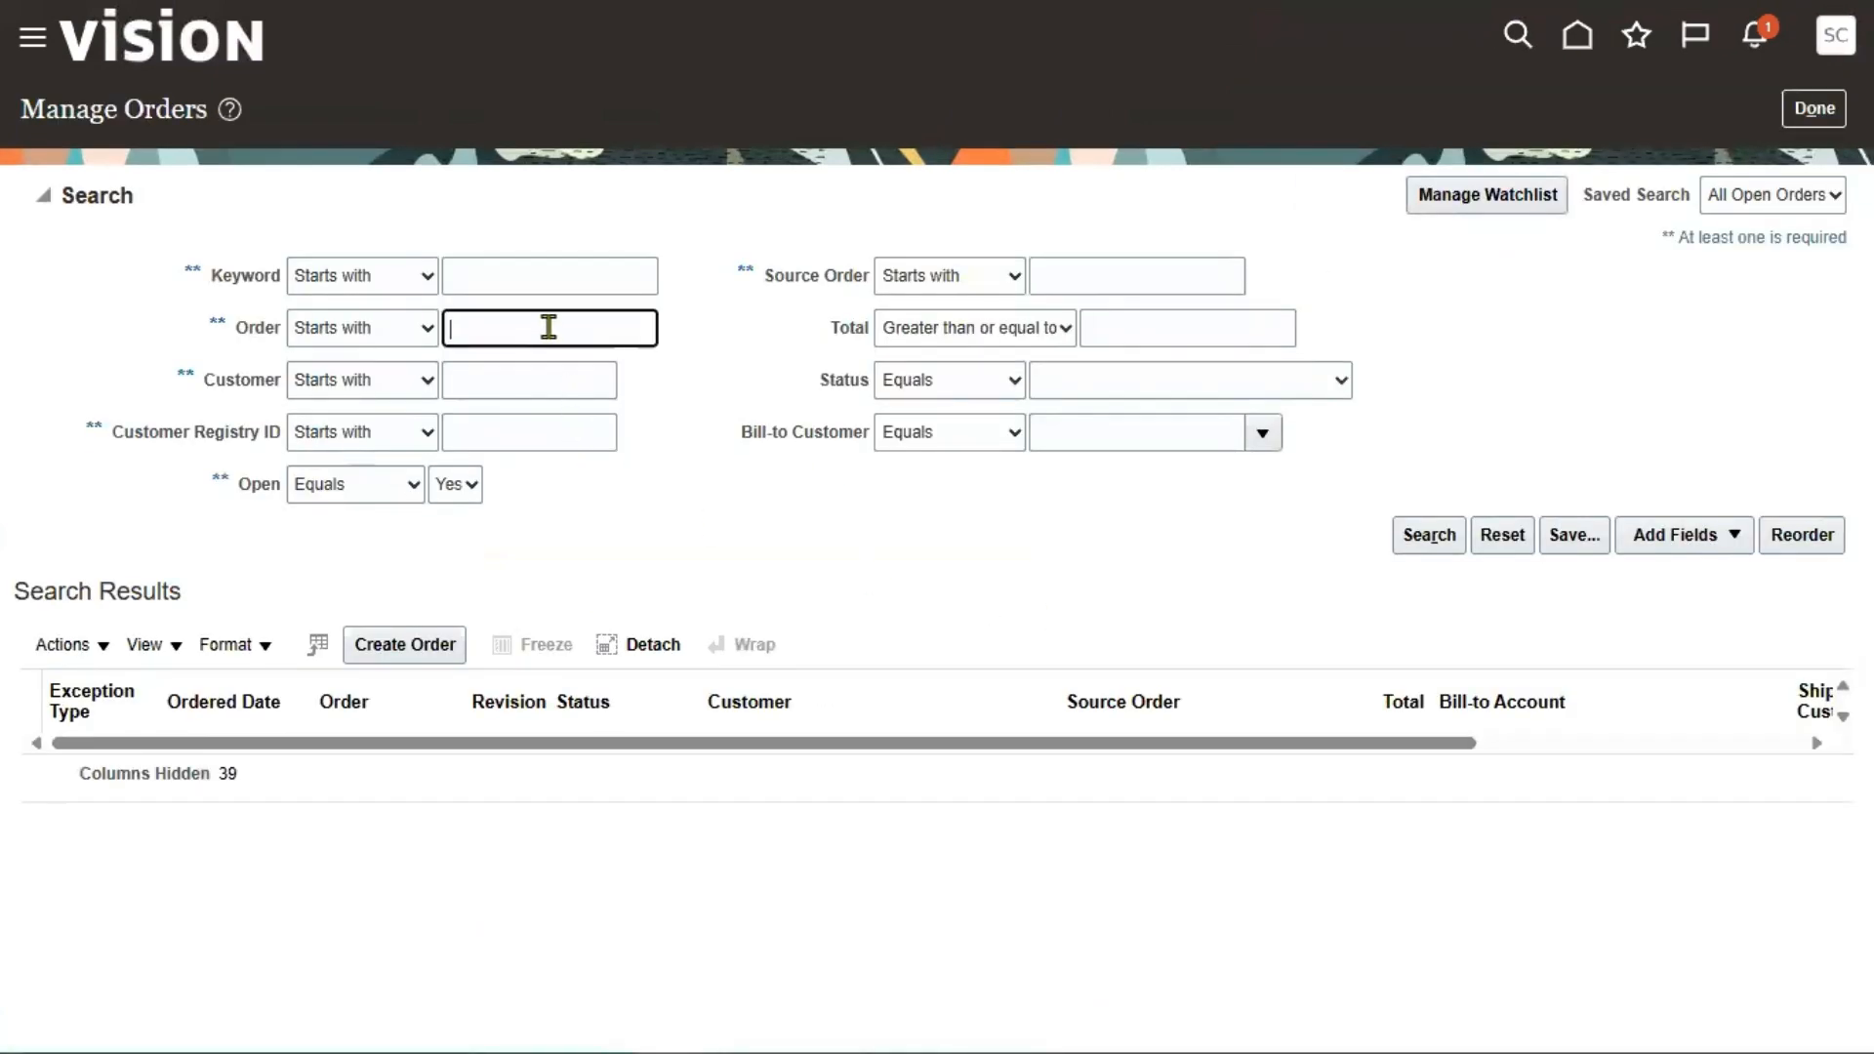
type("98496")
left_click(1435, 537)
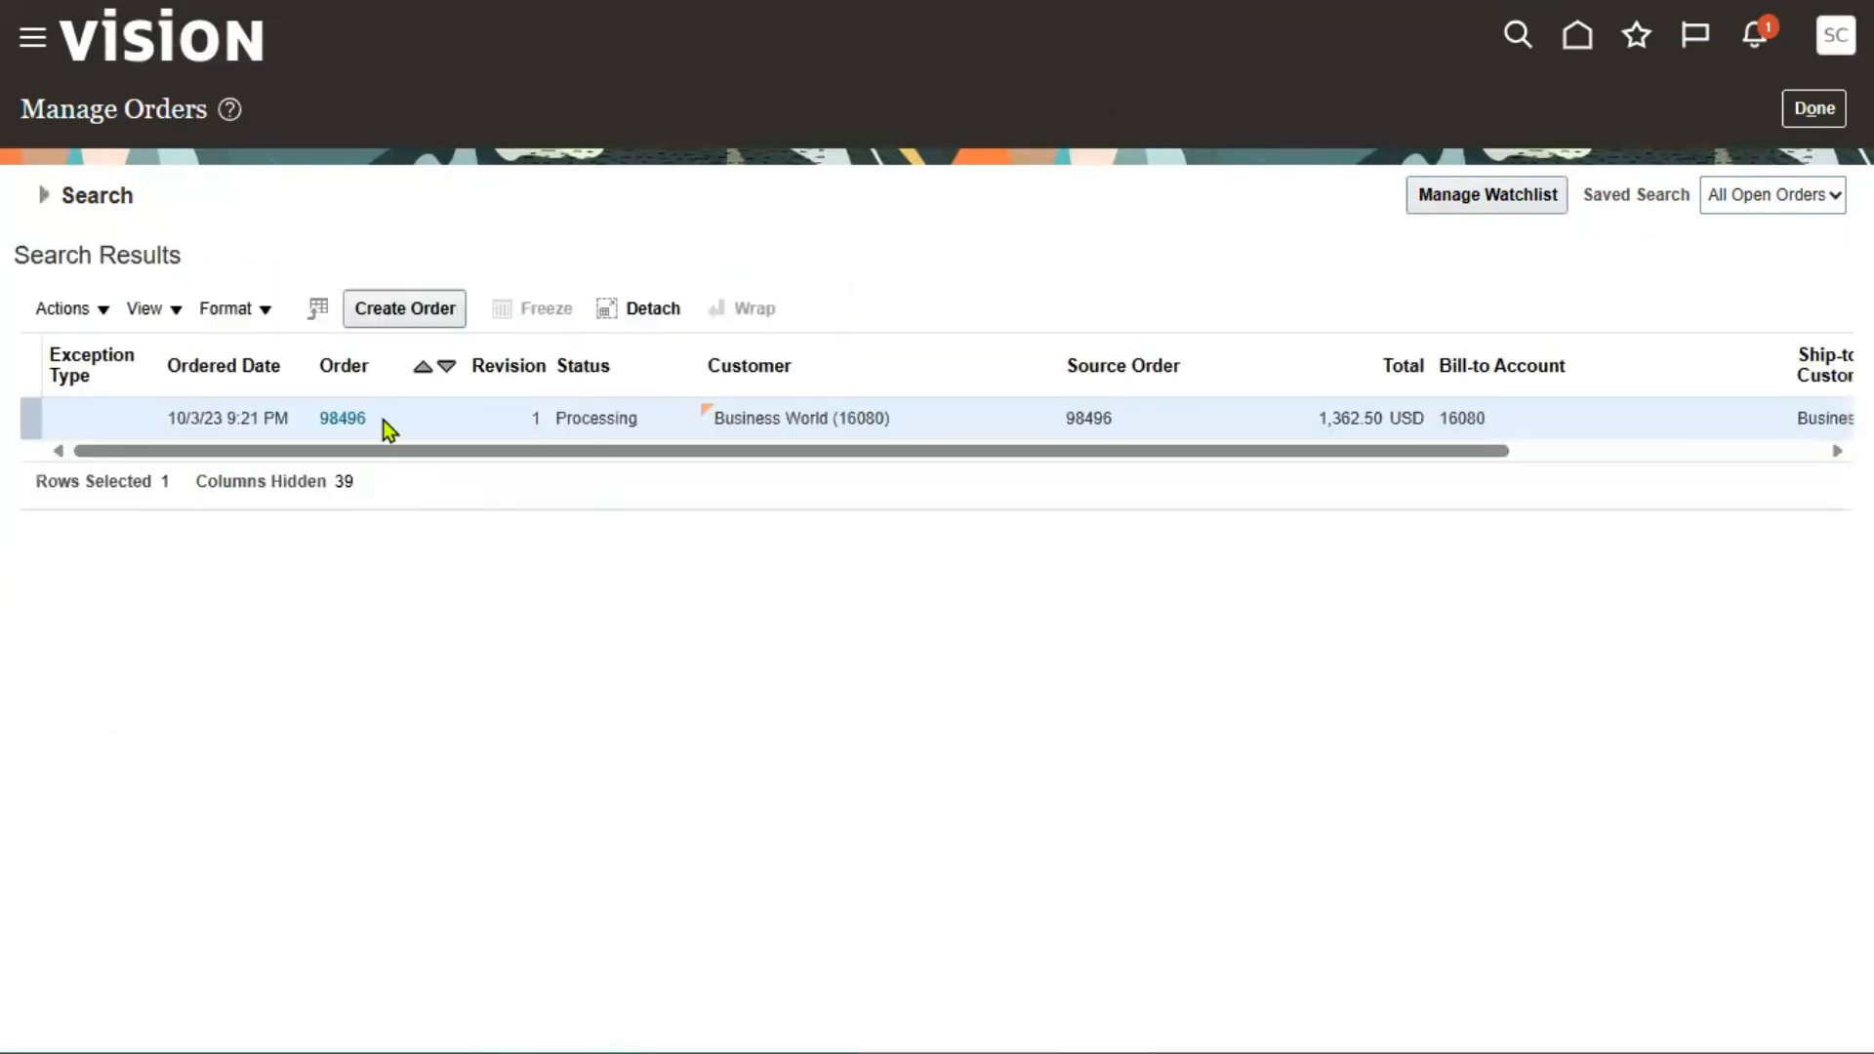
left_click(346, 420)
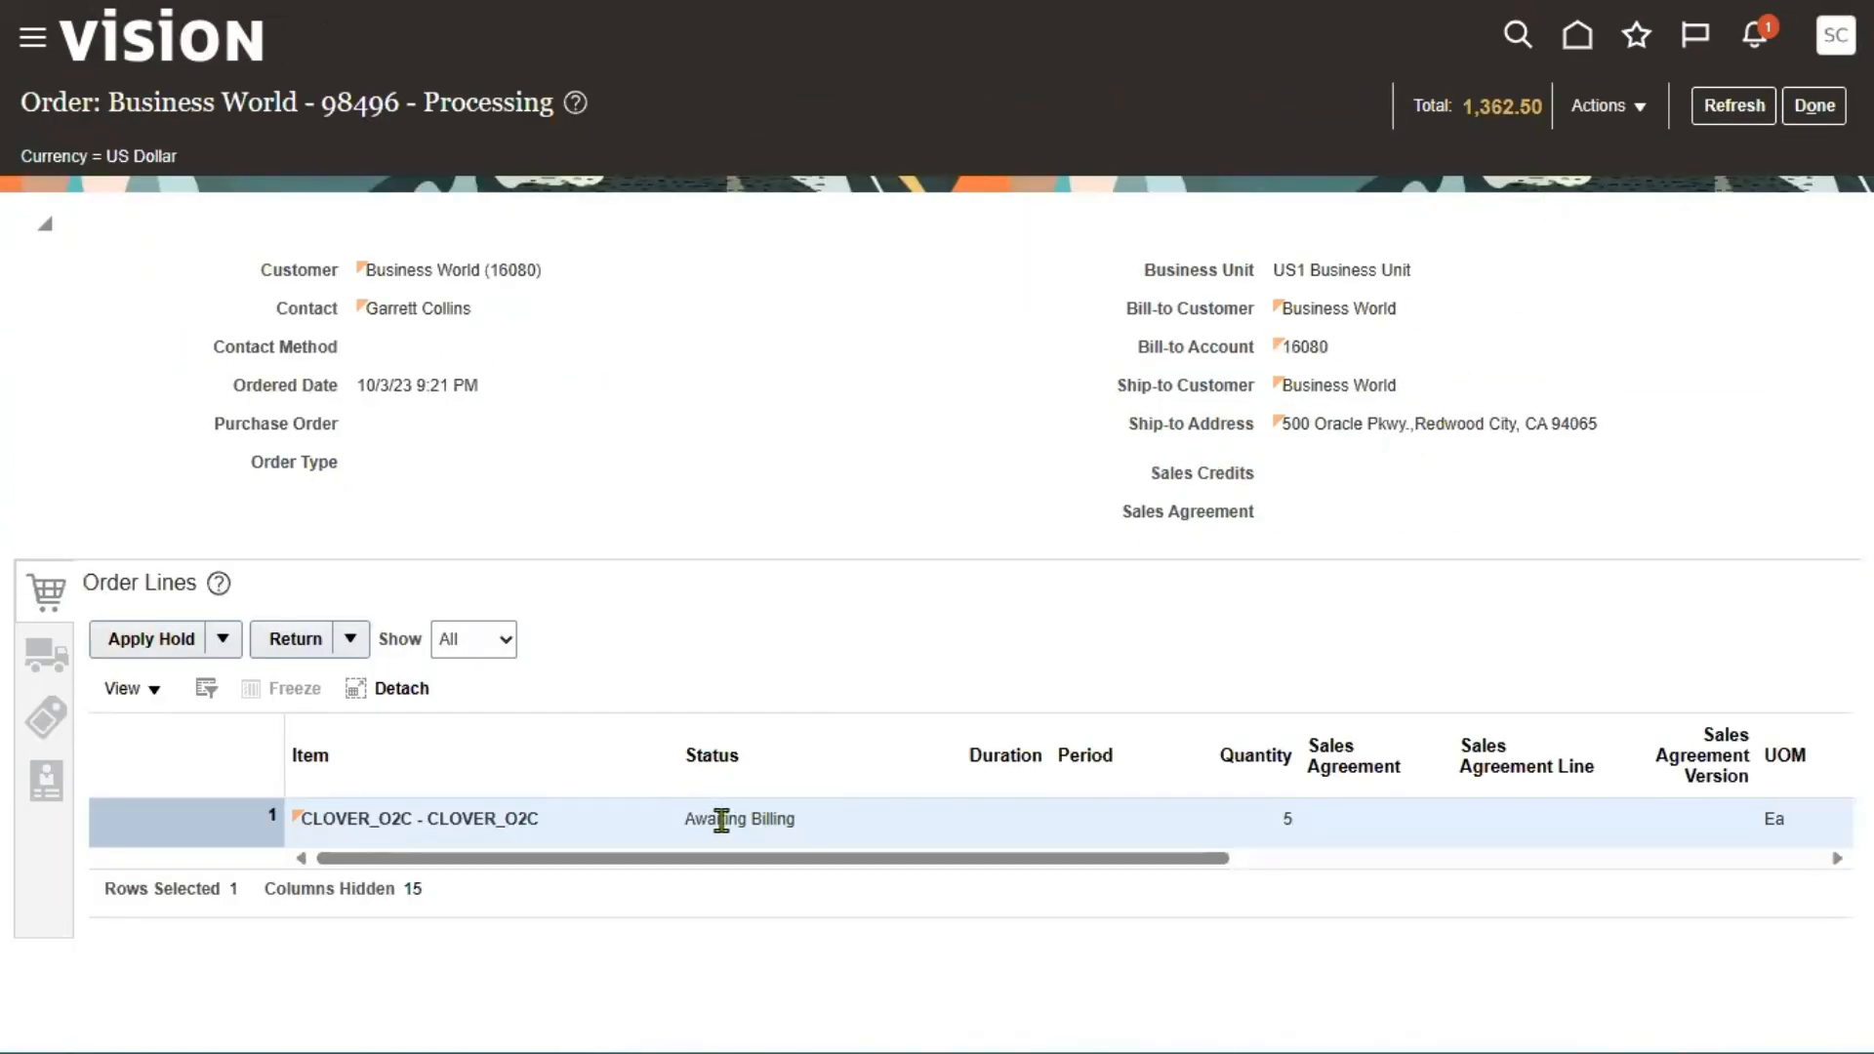
left_click_drag(684, 818, 786, 820)
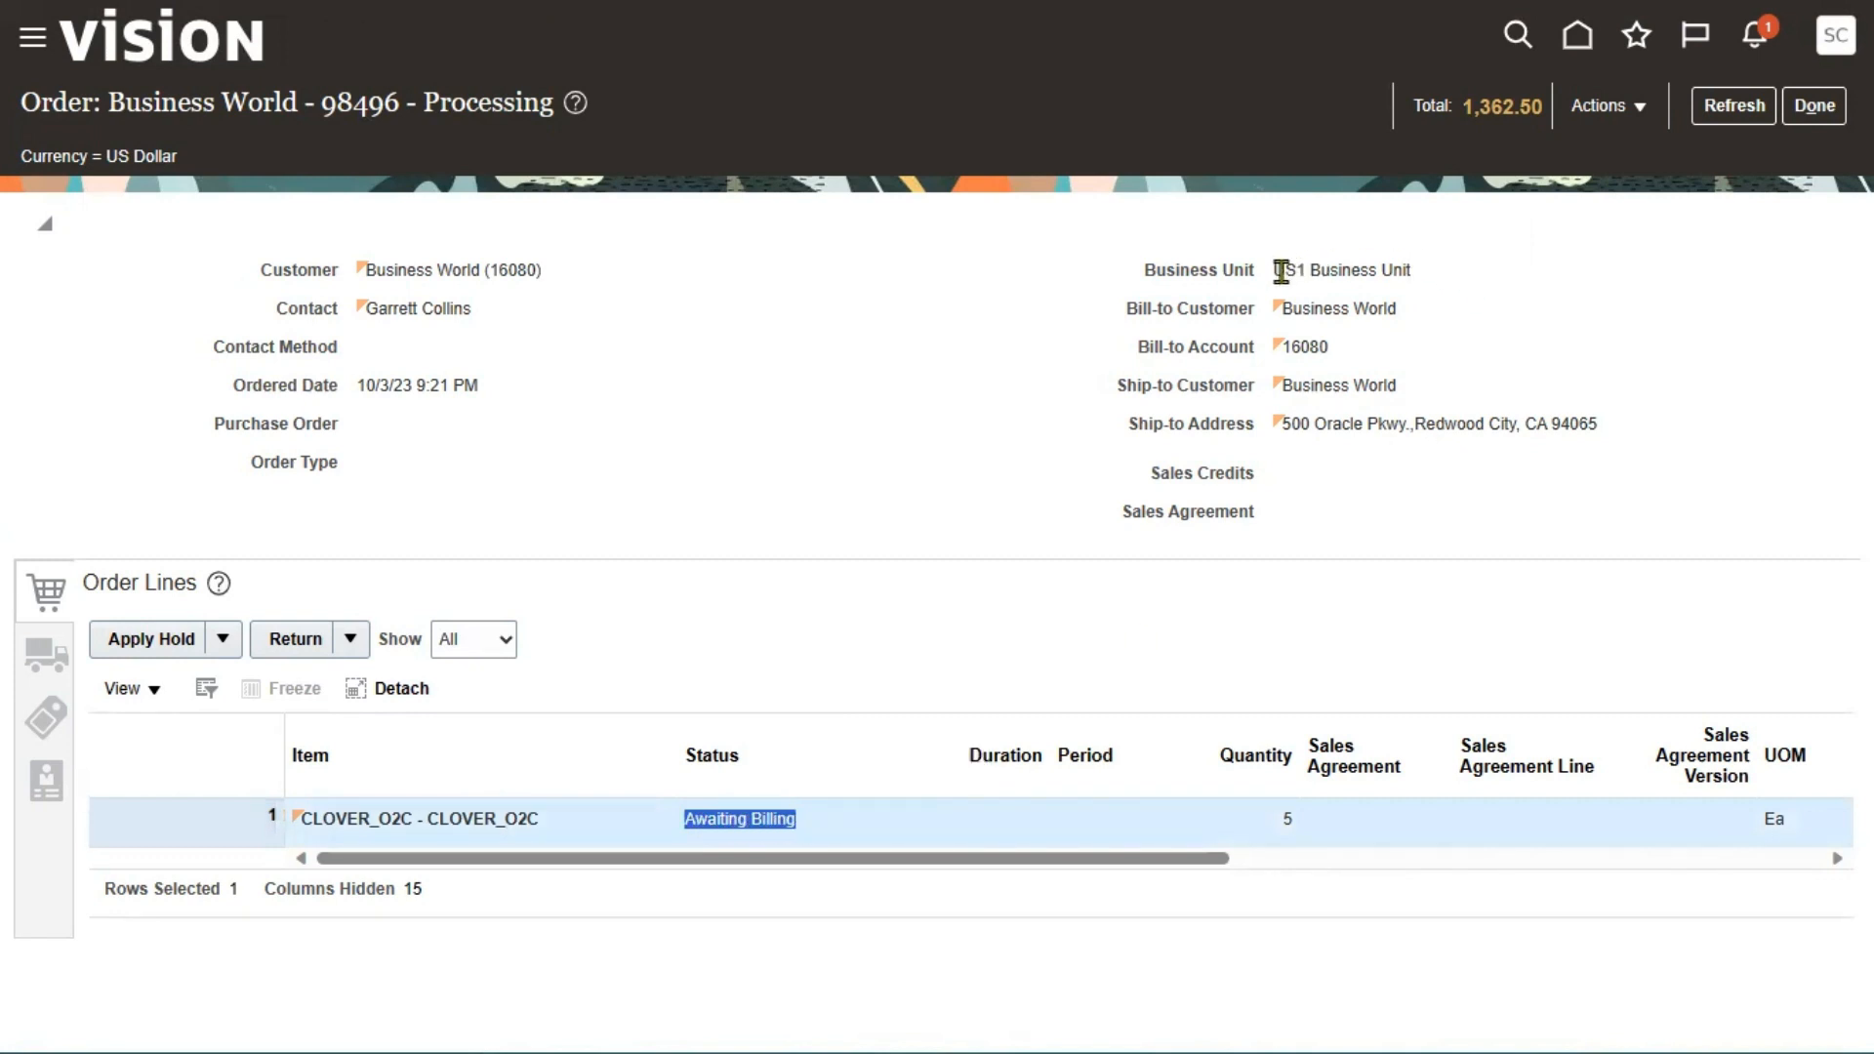
left_click_drag(1274, 270, 1426, 283)
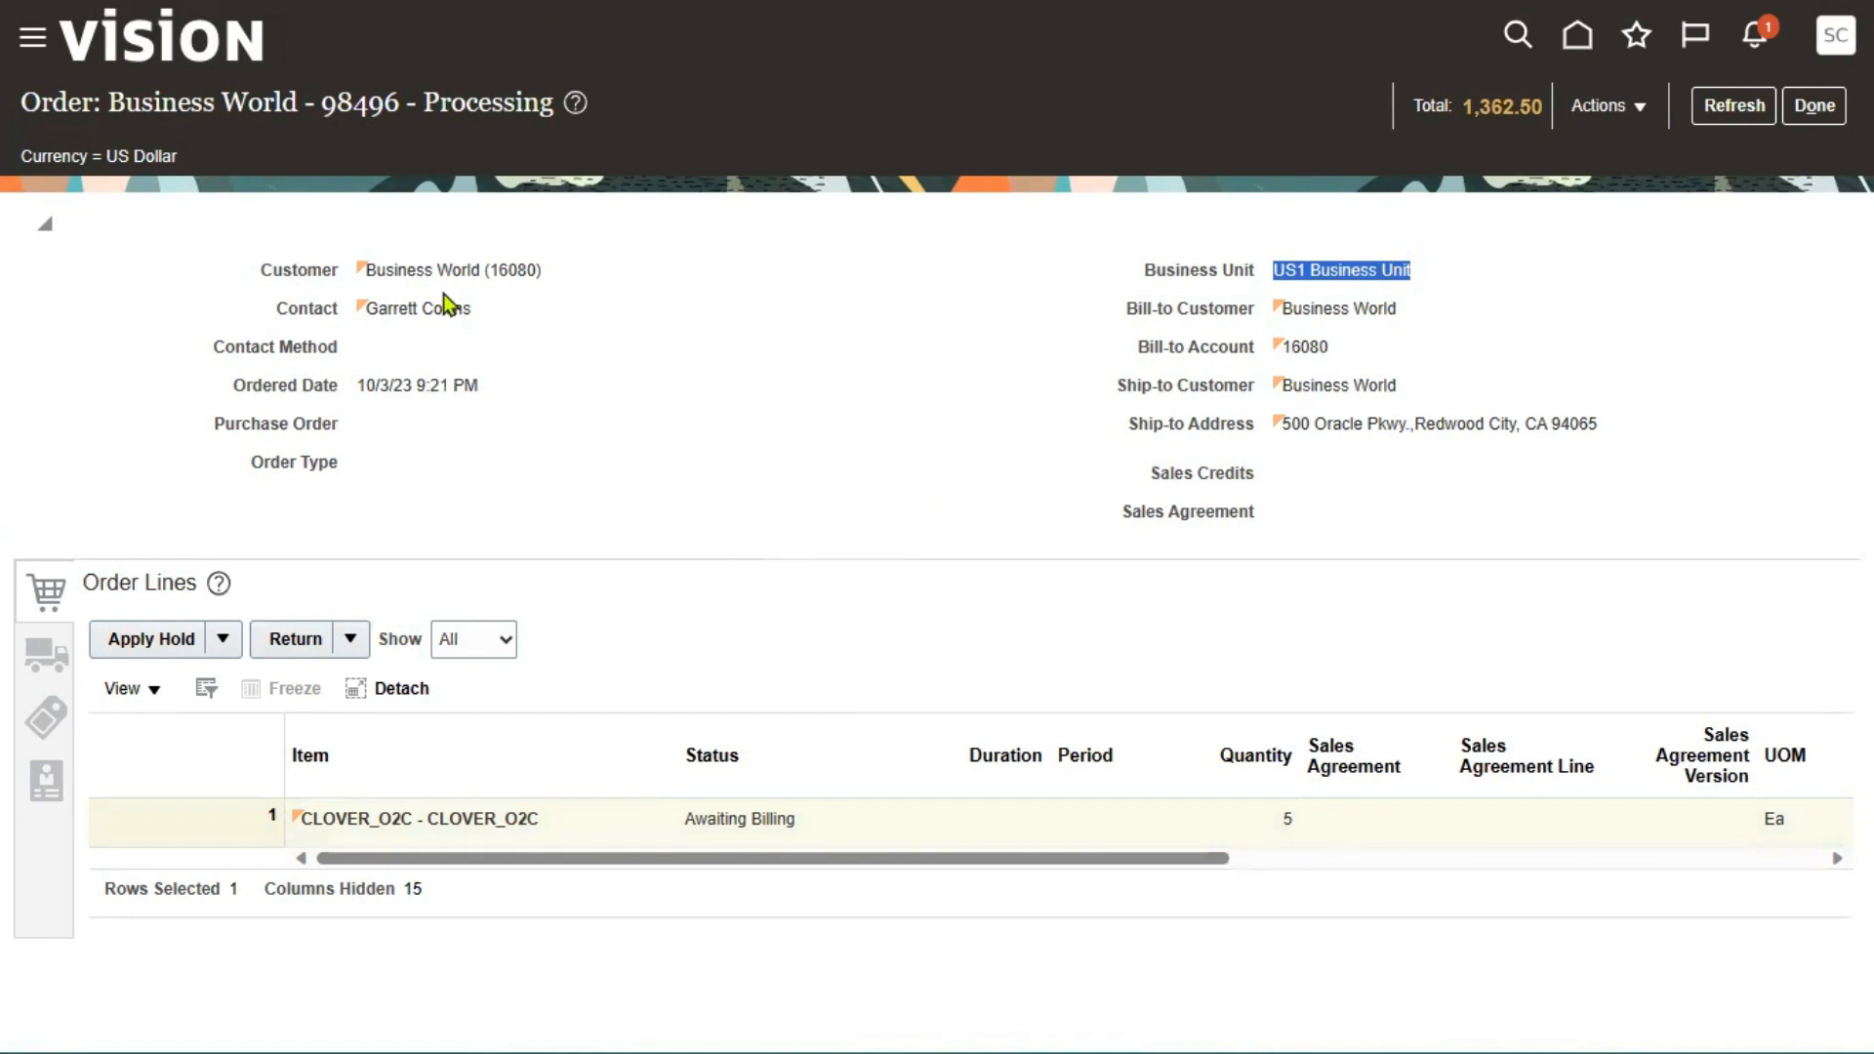
- Go to Scheduled Processes and start scheduling a new process
left_click(25, 40)
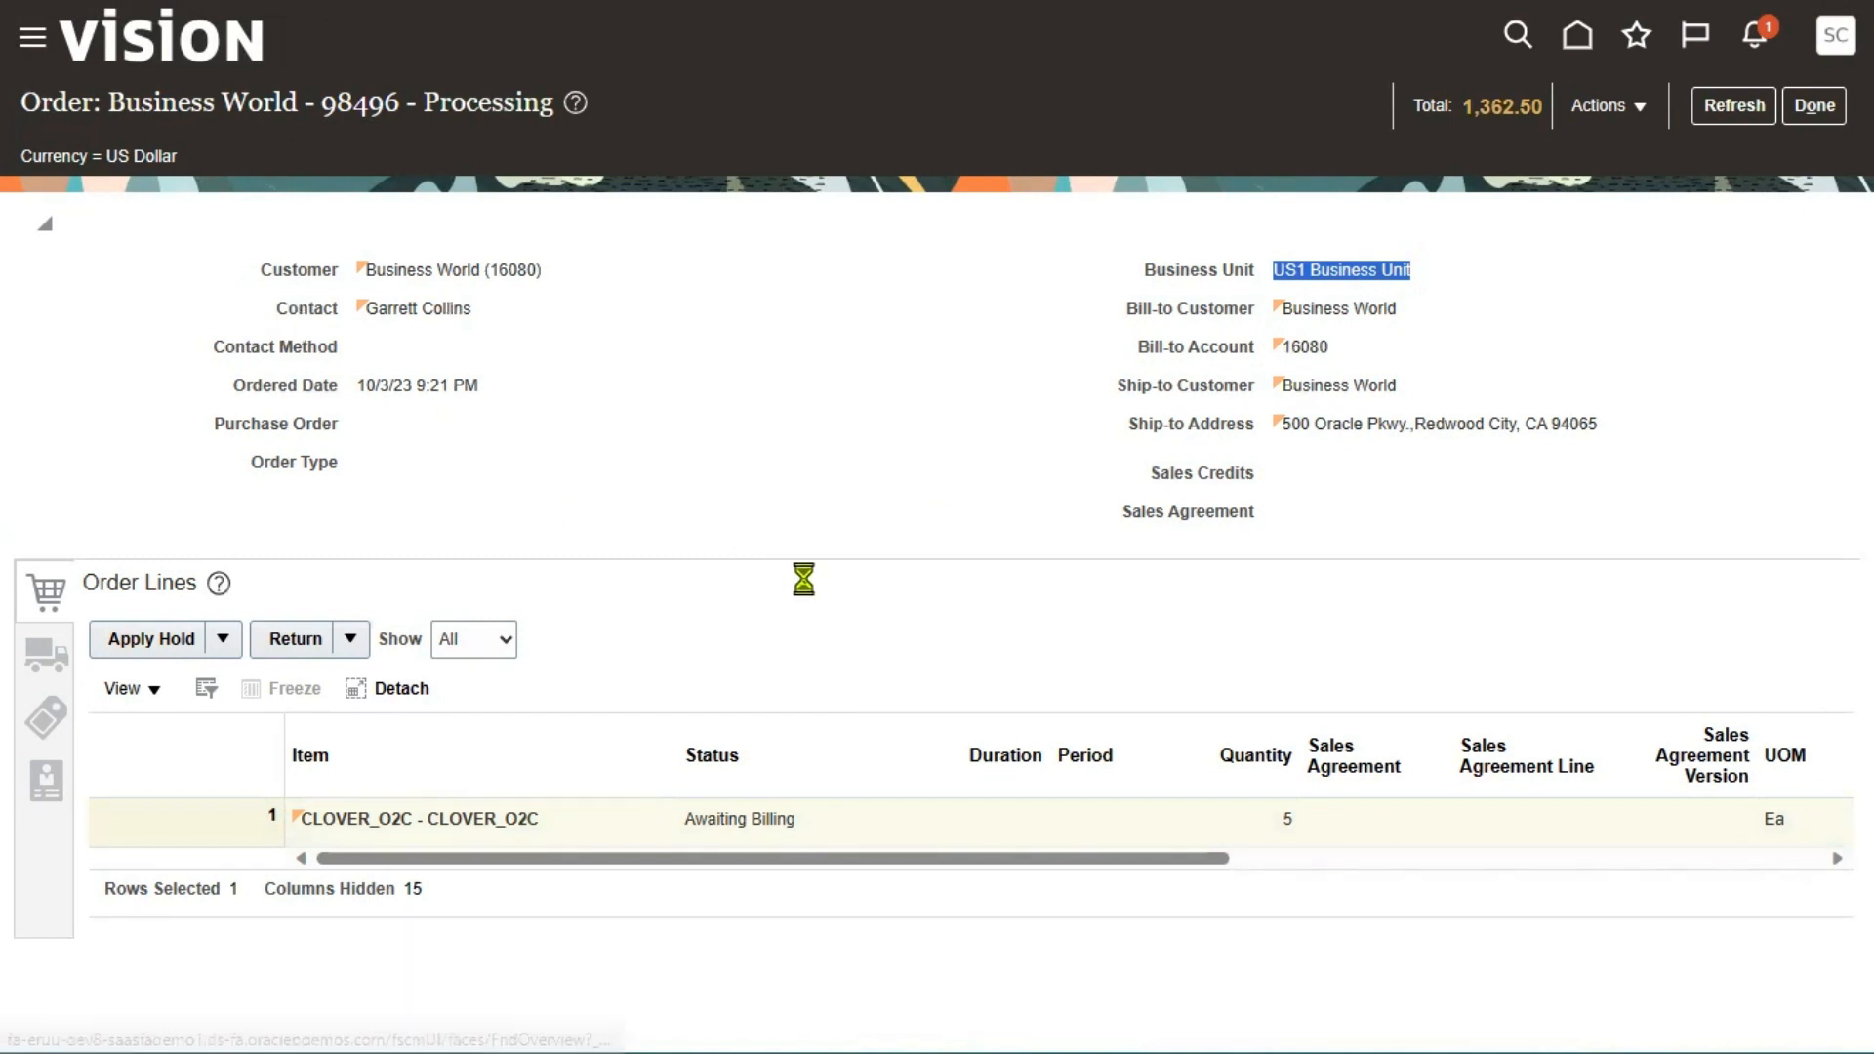
scroll(468, 824, "down", 8)
scroll(460, 830, "down", 5)
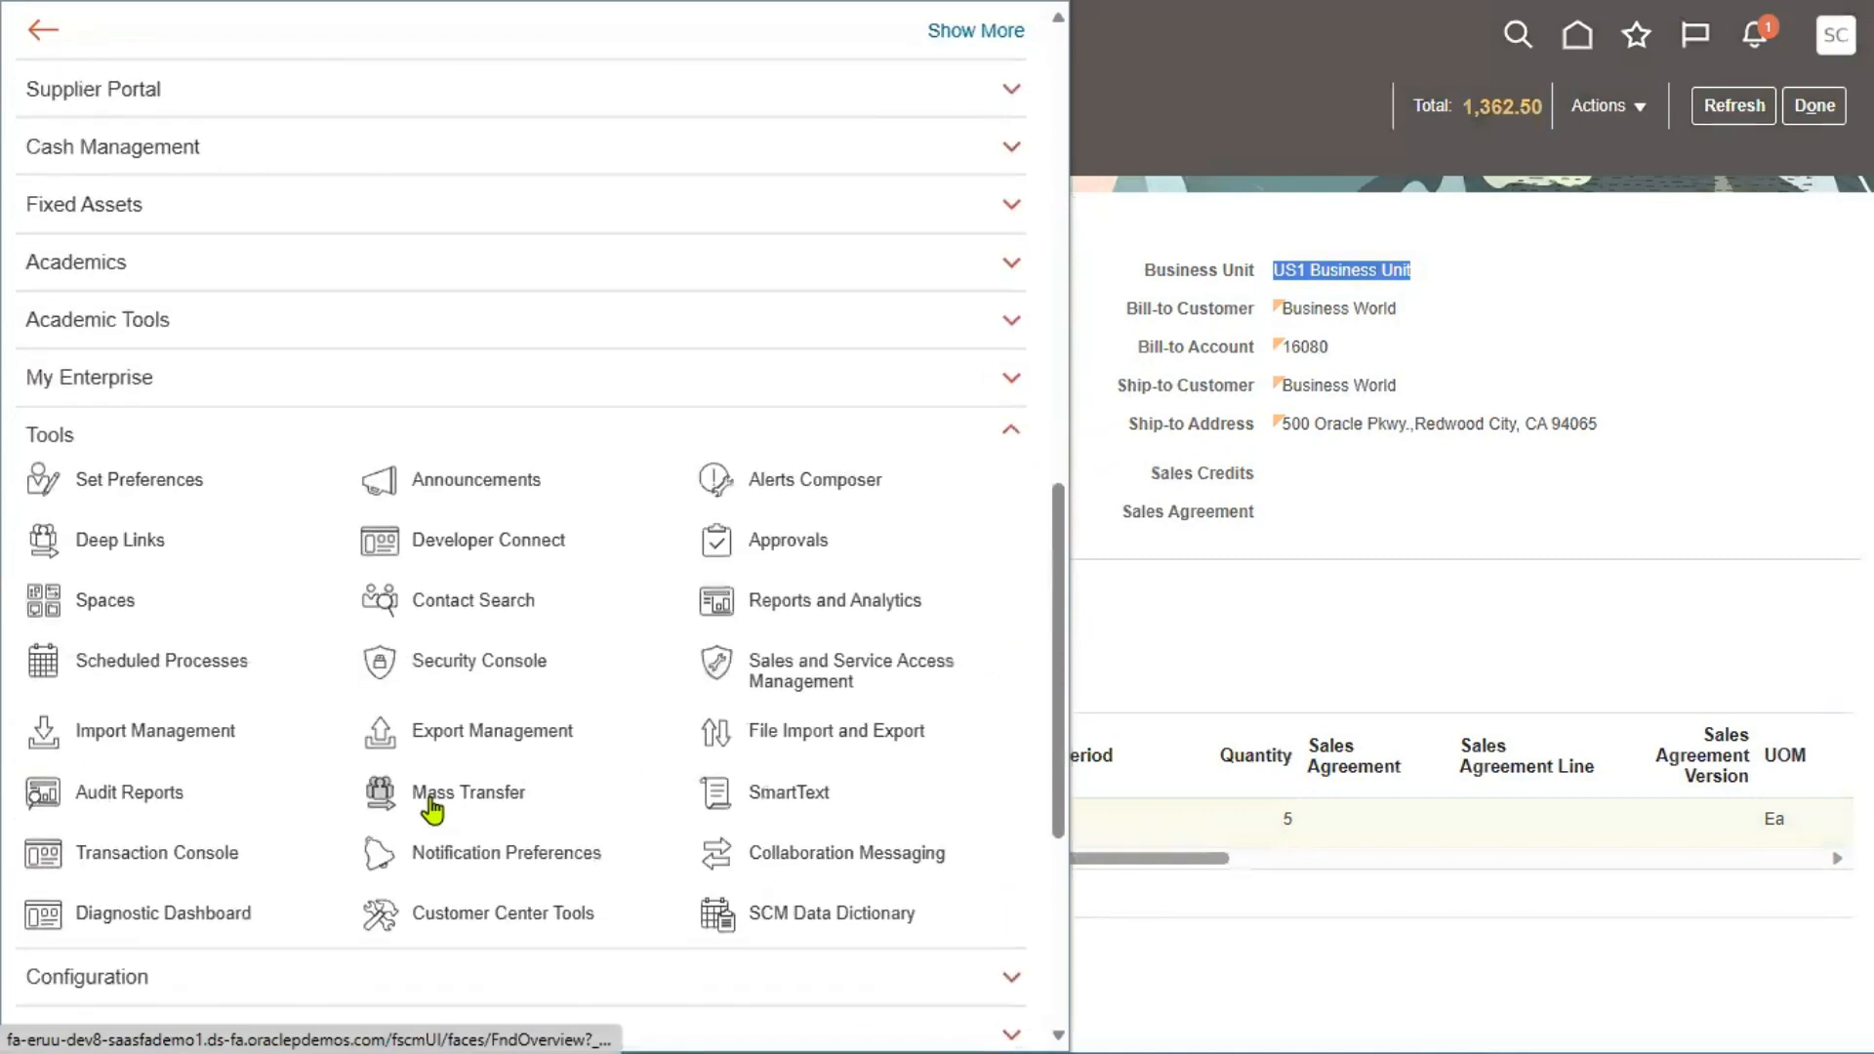
left_click(223, 664)
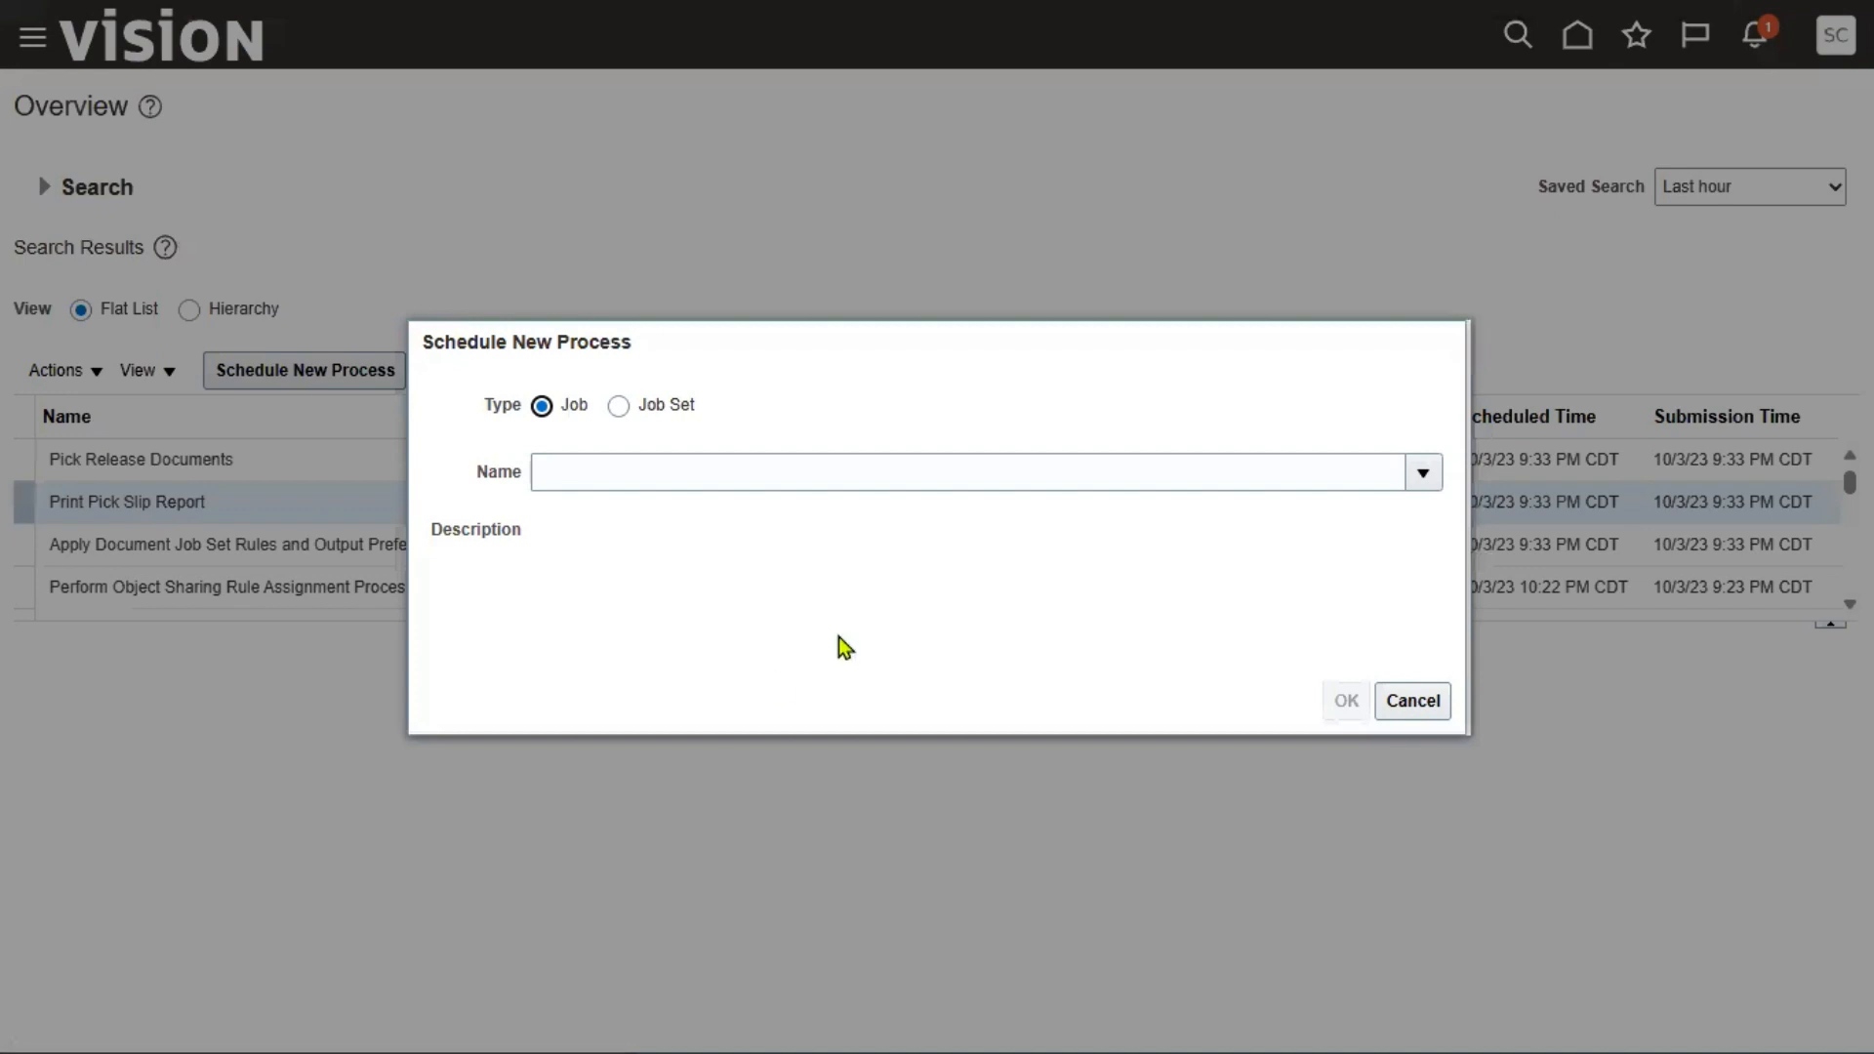
- Try to enter Import AutoInvoice directly as the new job's name
left_click(1423, 473)
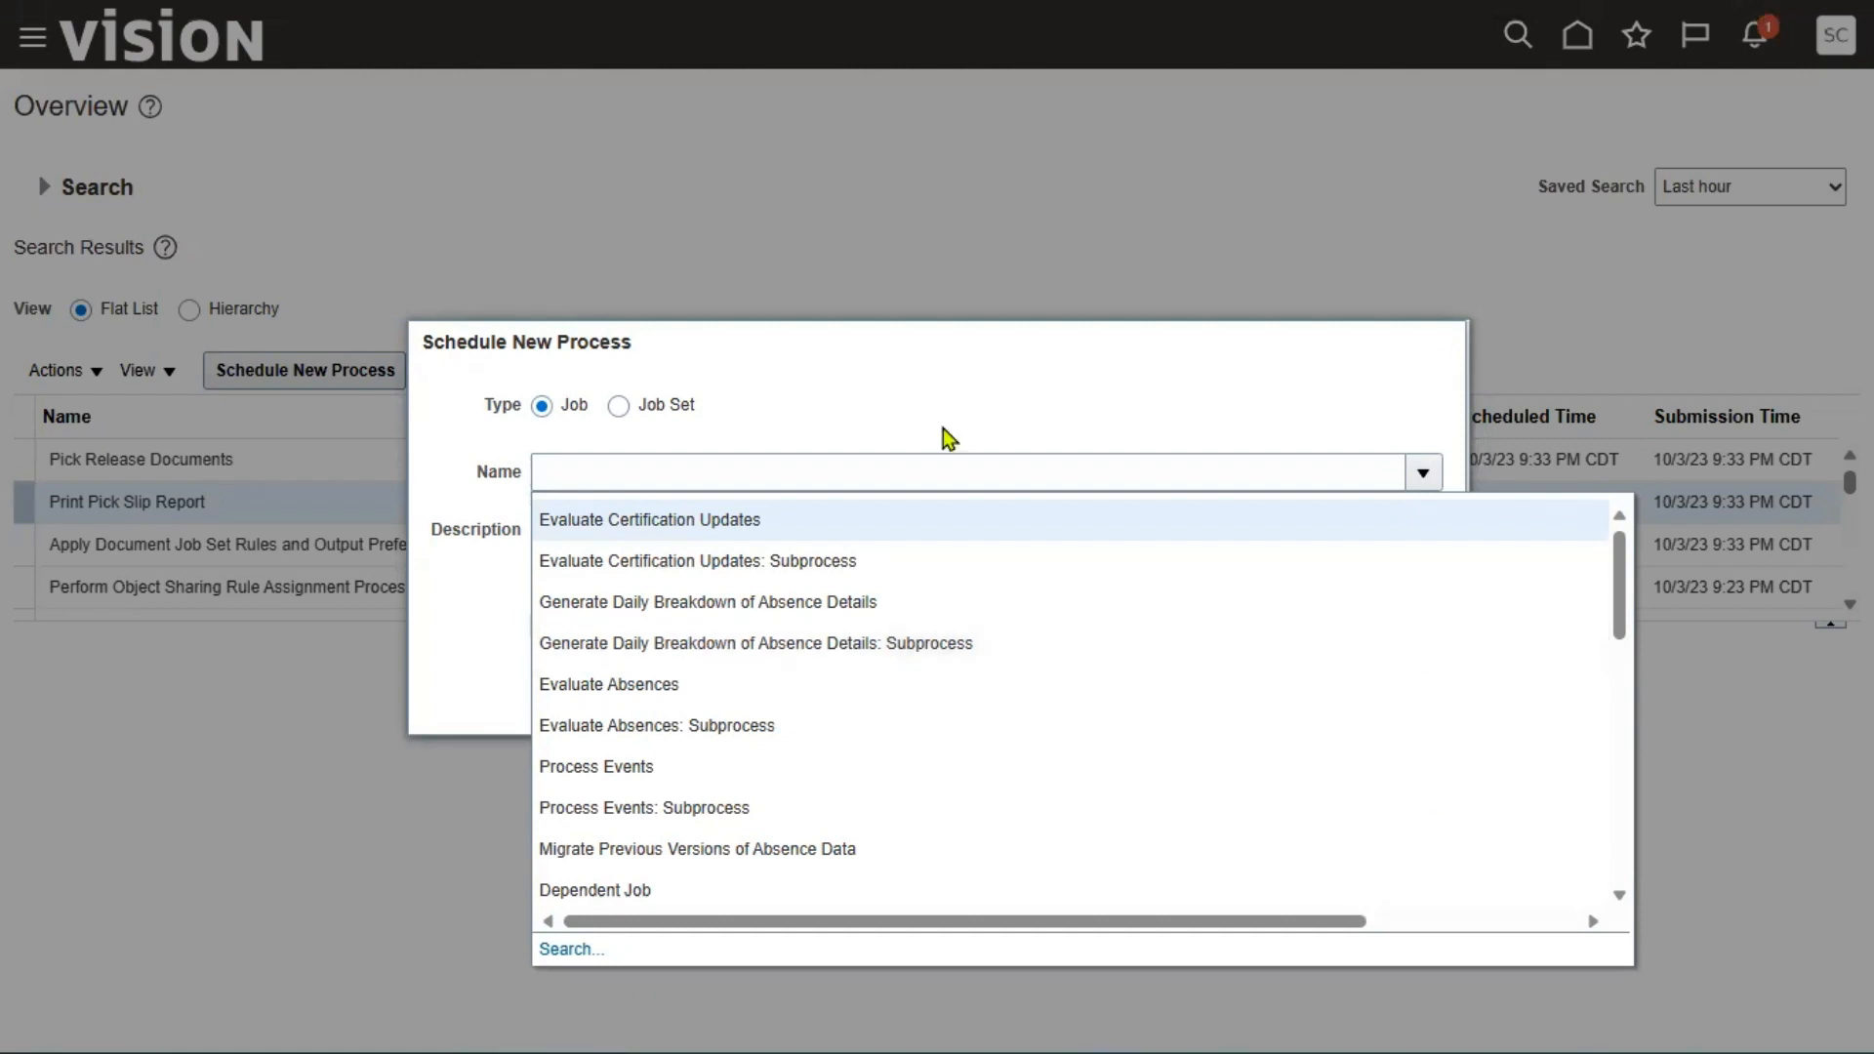
left_click(928, 473)
left_click(745, 578)
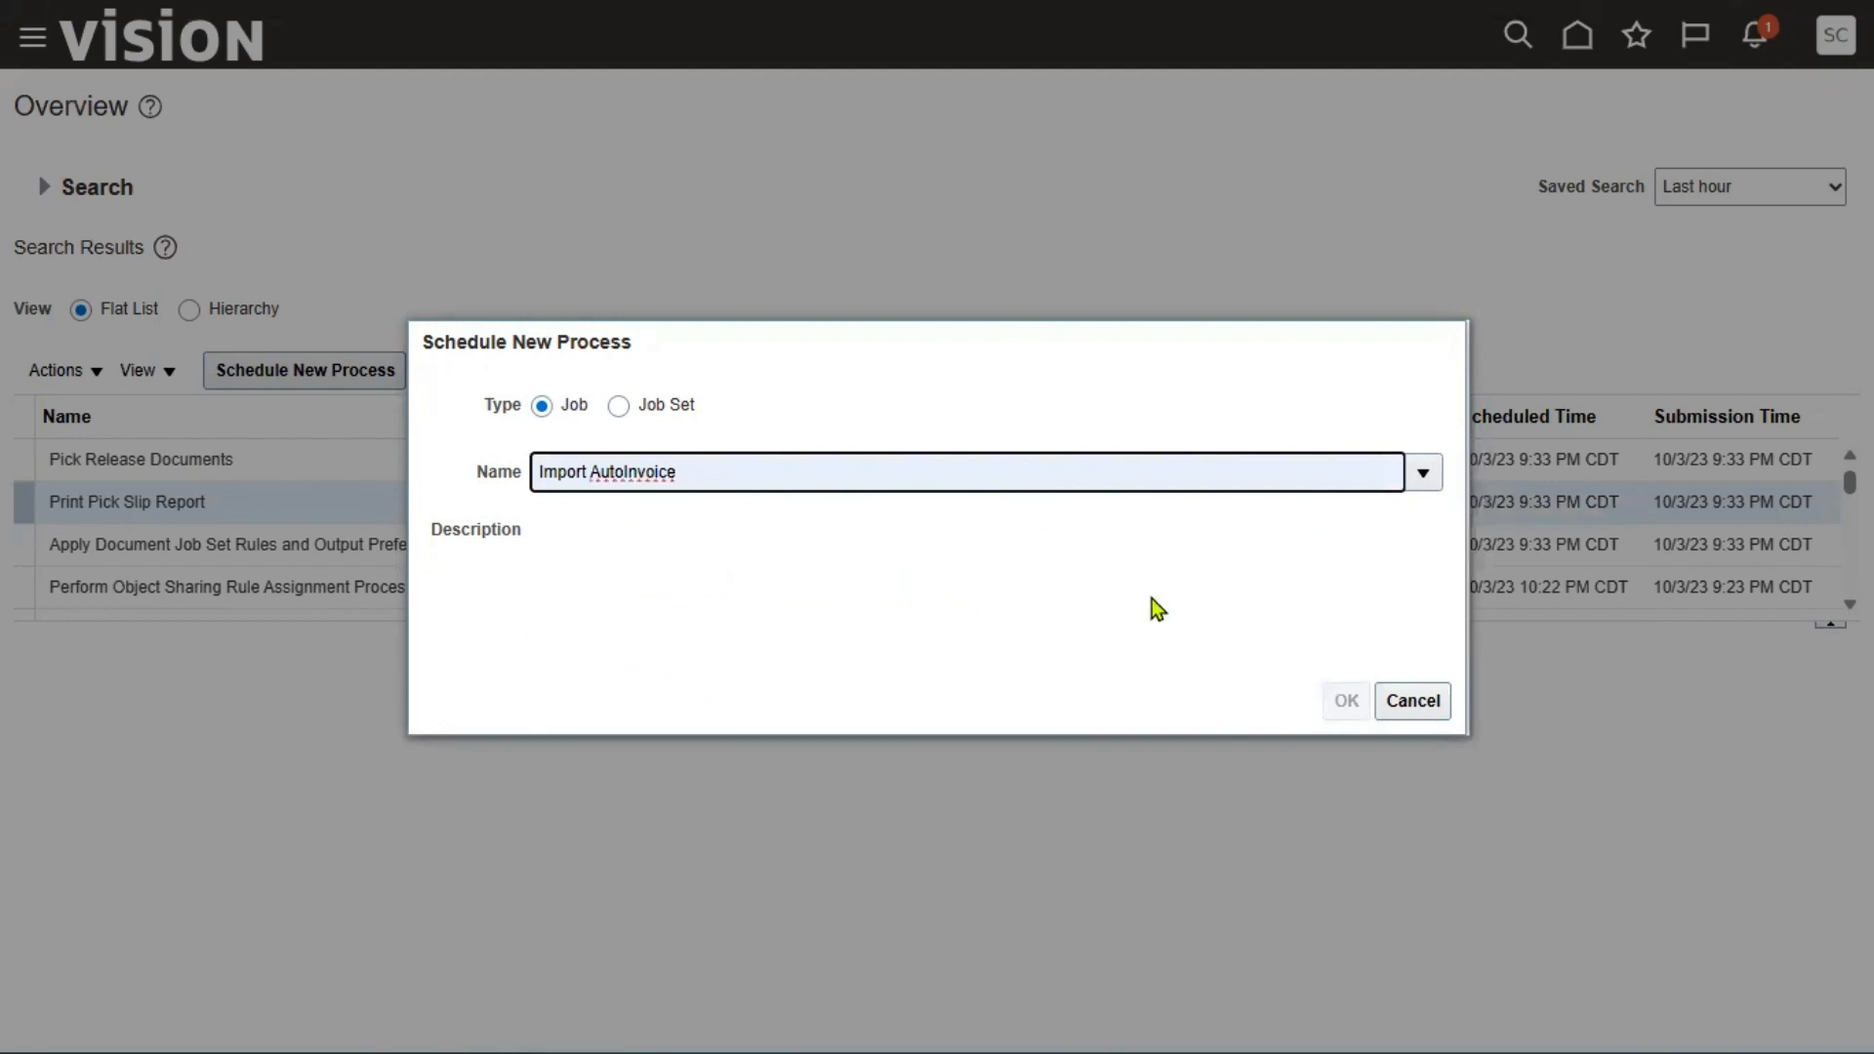
left_click(410, 547)
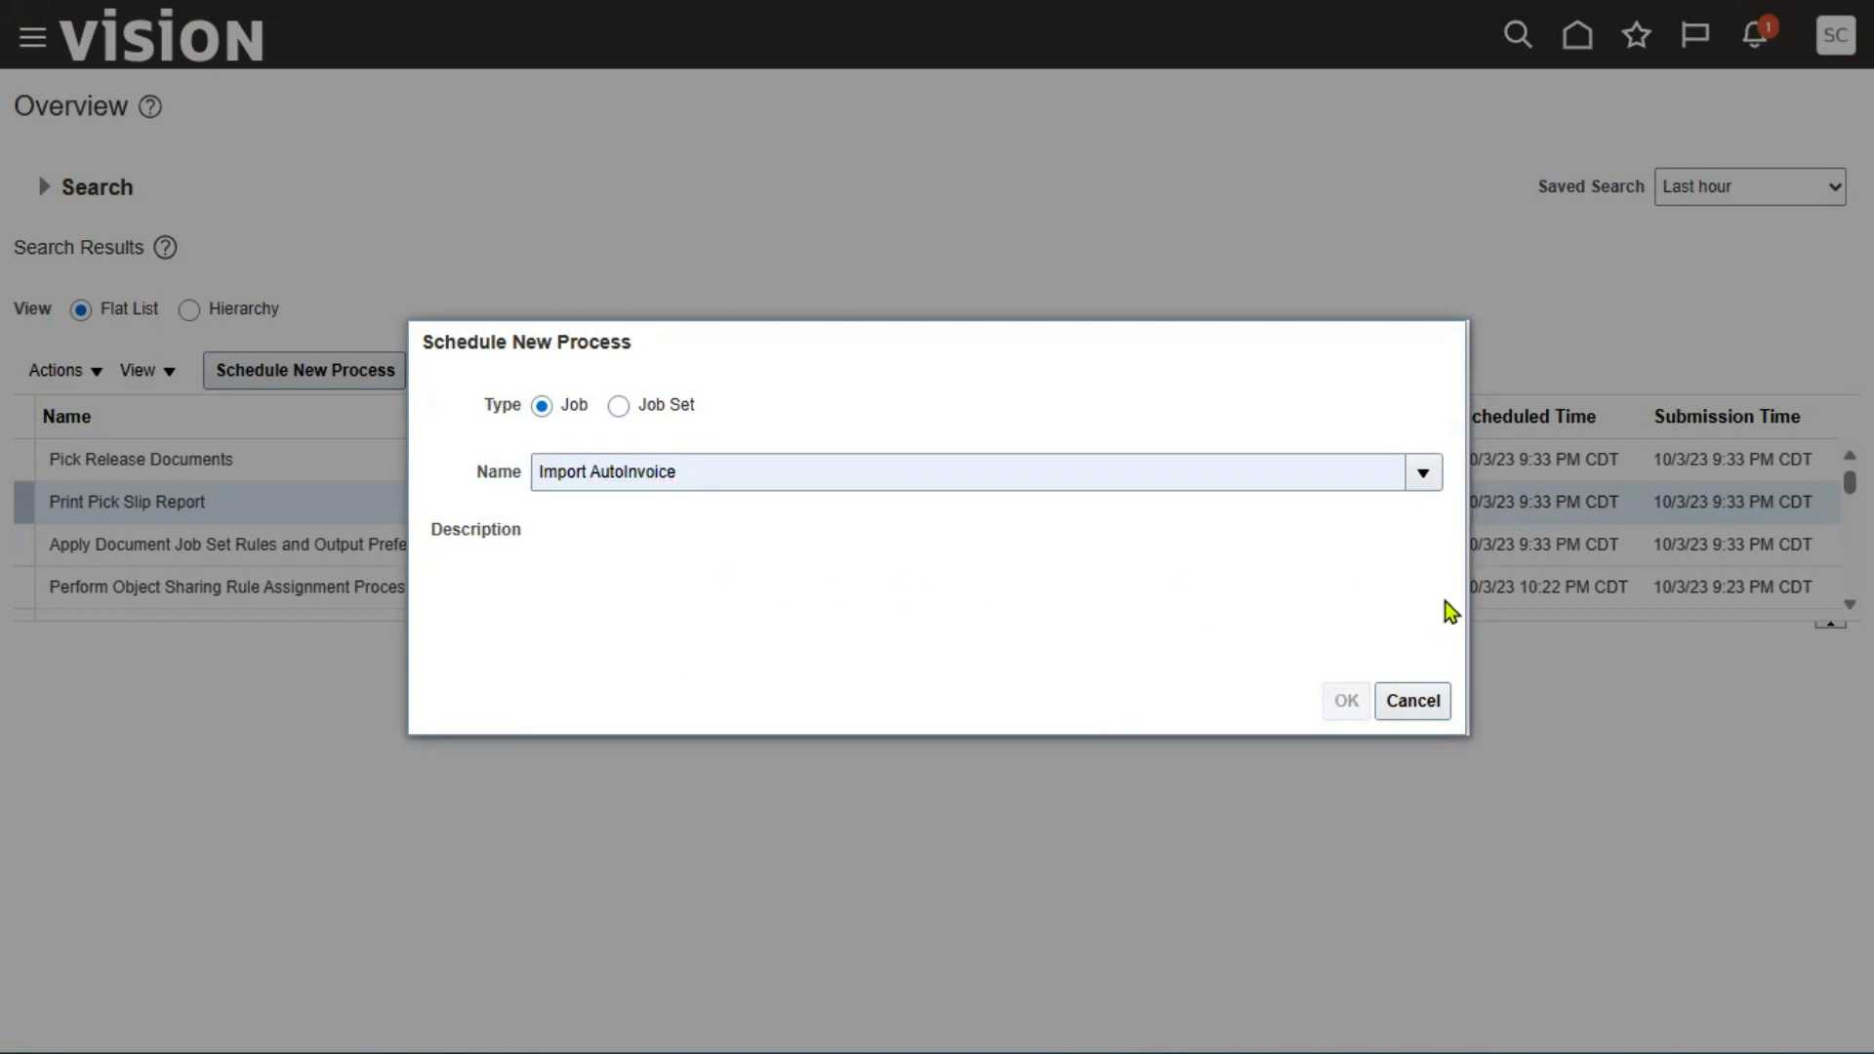
- Search the available process names for Import AutoInvoice
left_click(1420, 478)
left_click(564, 942)
left_click(765, 474)
type("98496")
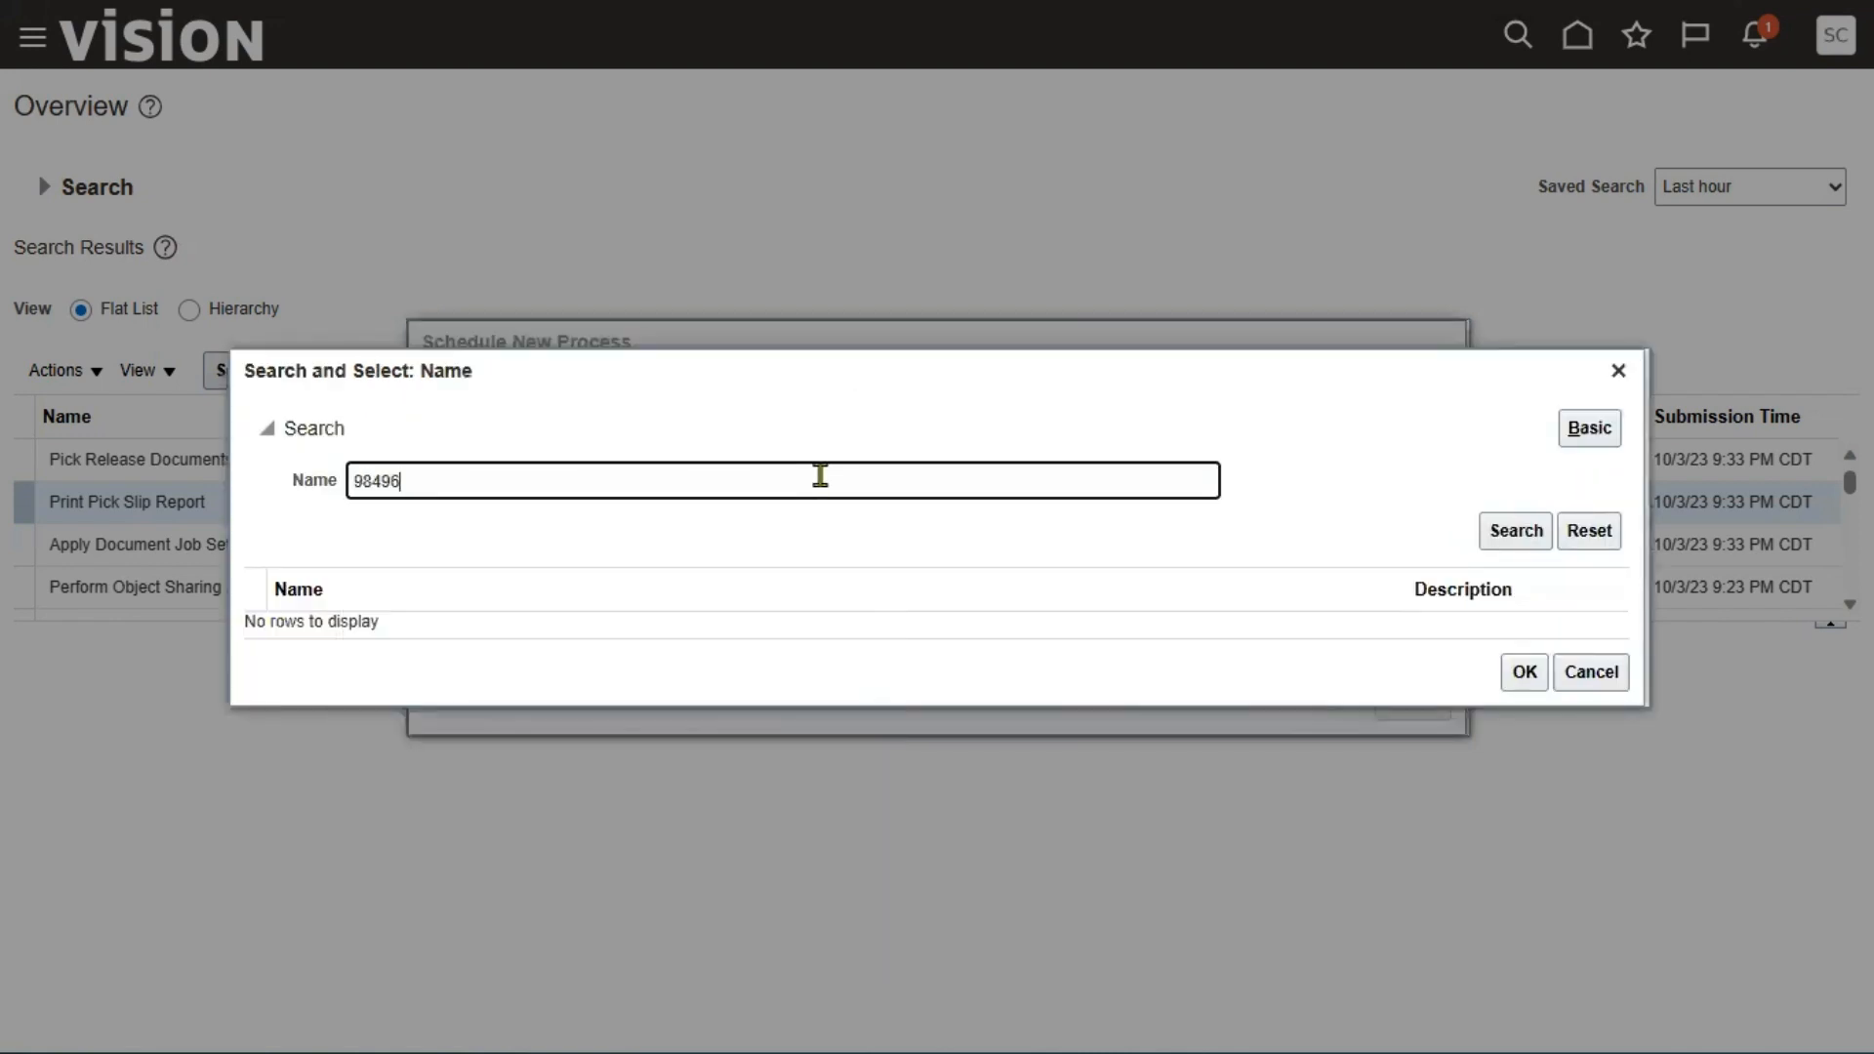
key("ctrl+a")
type("Import A")
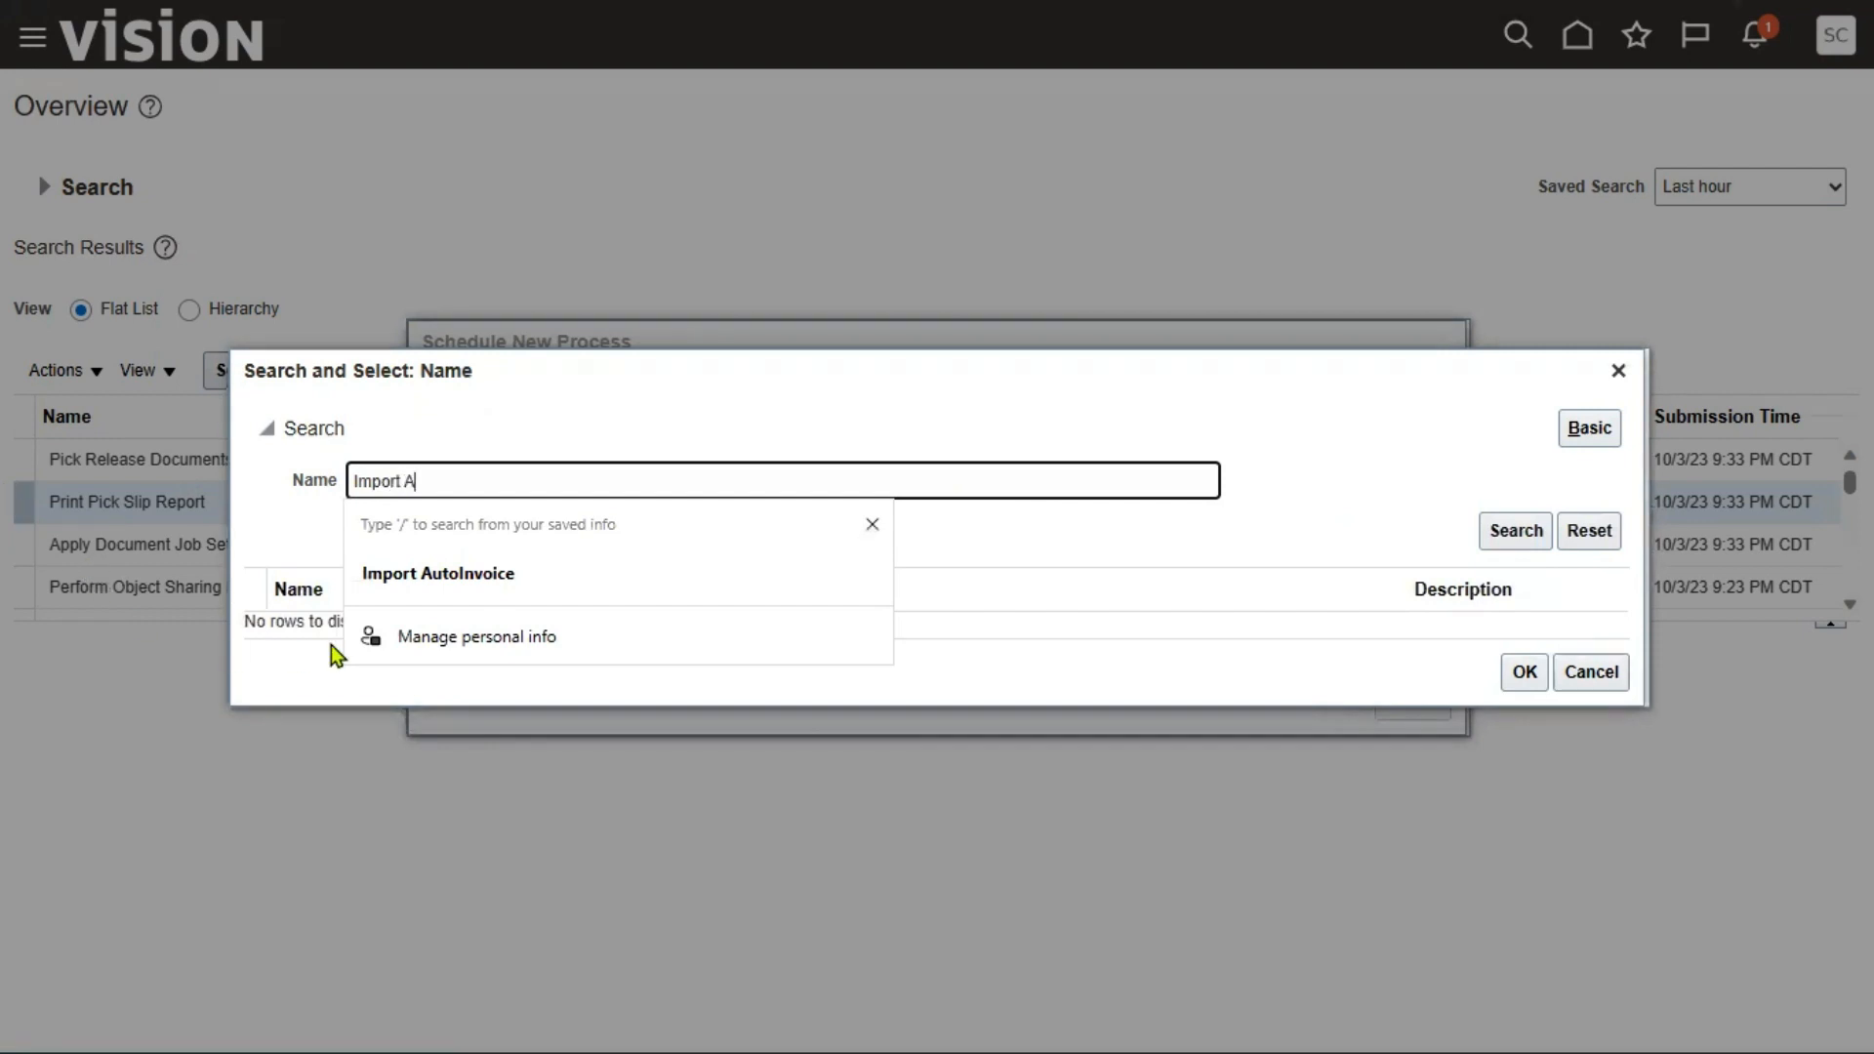
left_click(449, 576)
left_click(1534, 533)
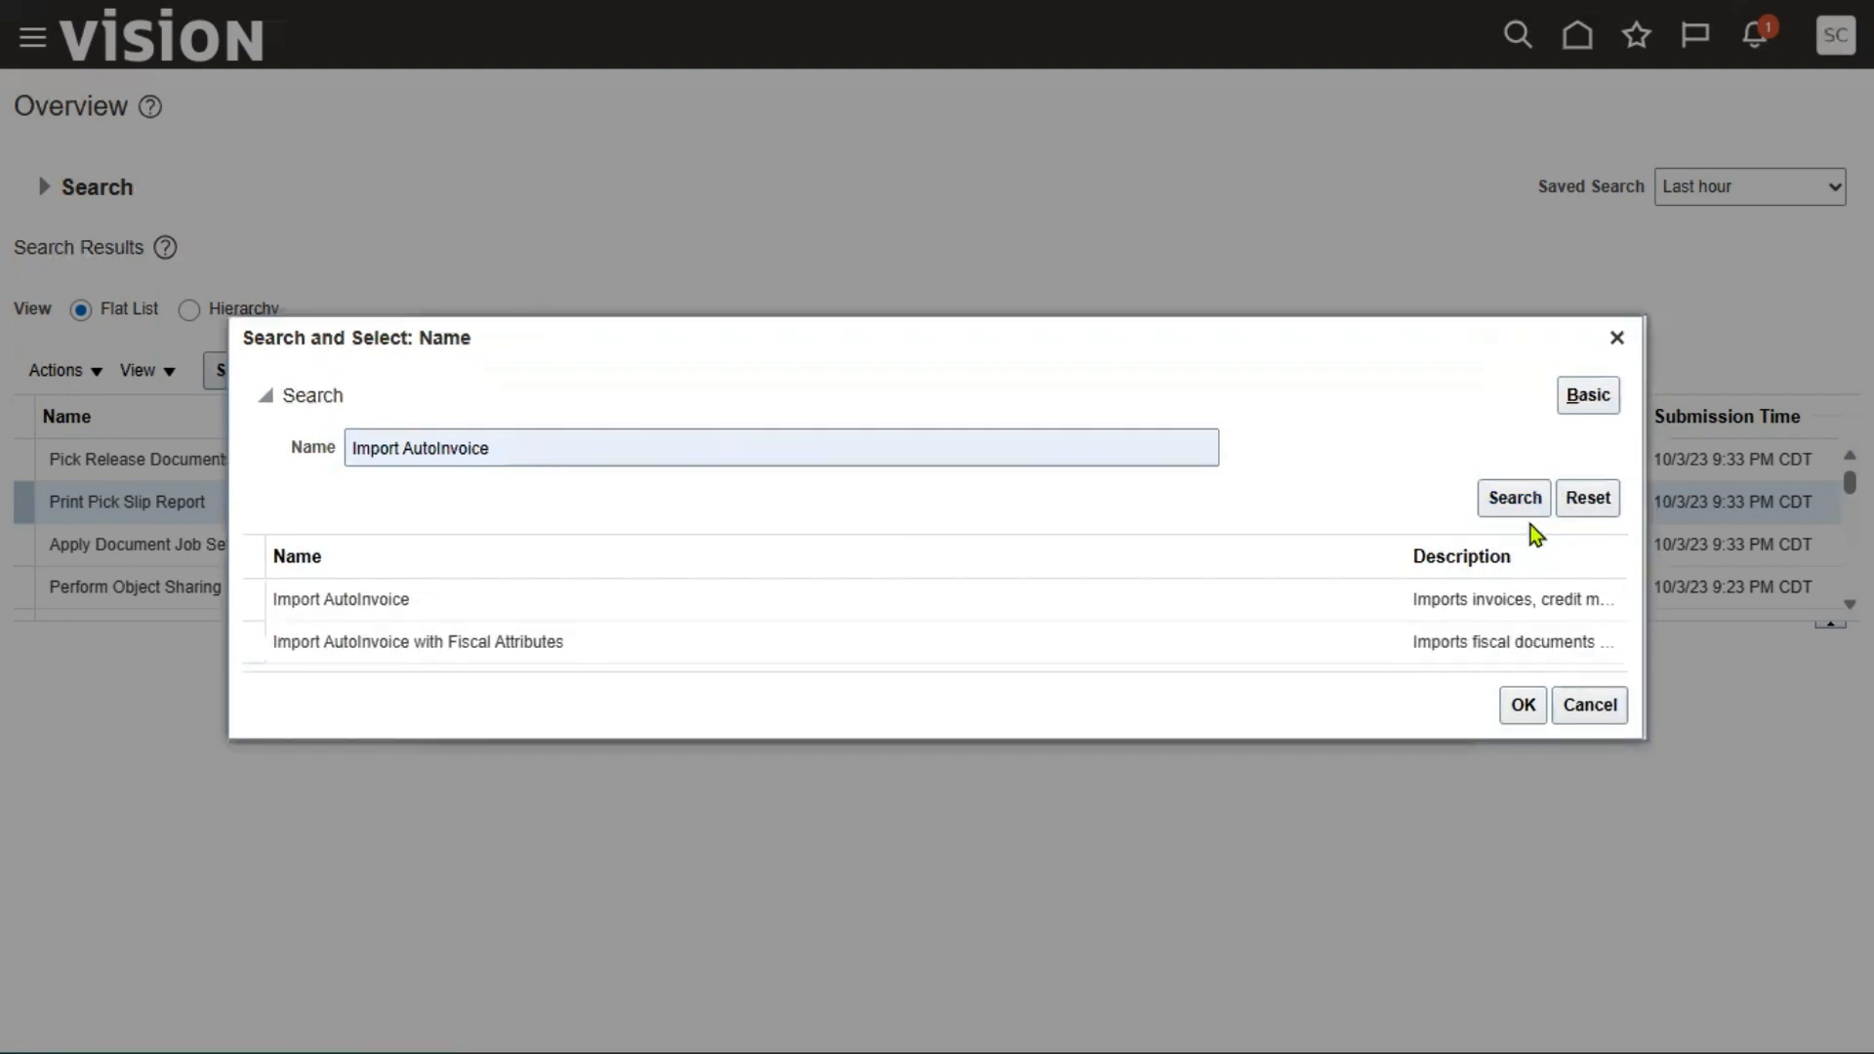
- Choose the plain Import AutoInvoice process and confirm it as the job to schedule
left_click(699, 609)
left_click(1523, 705)
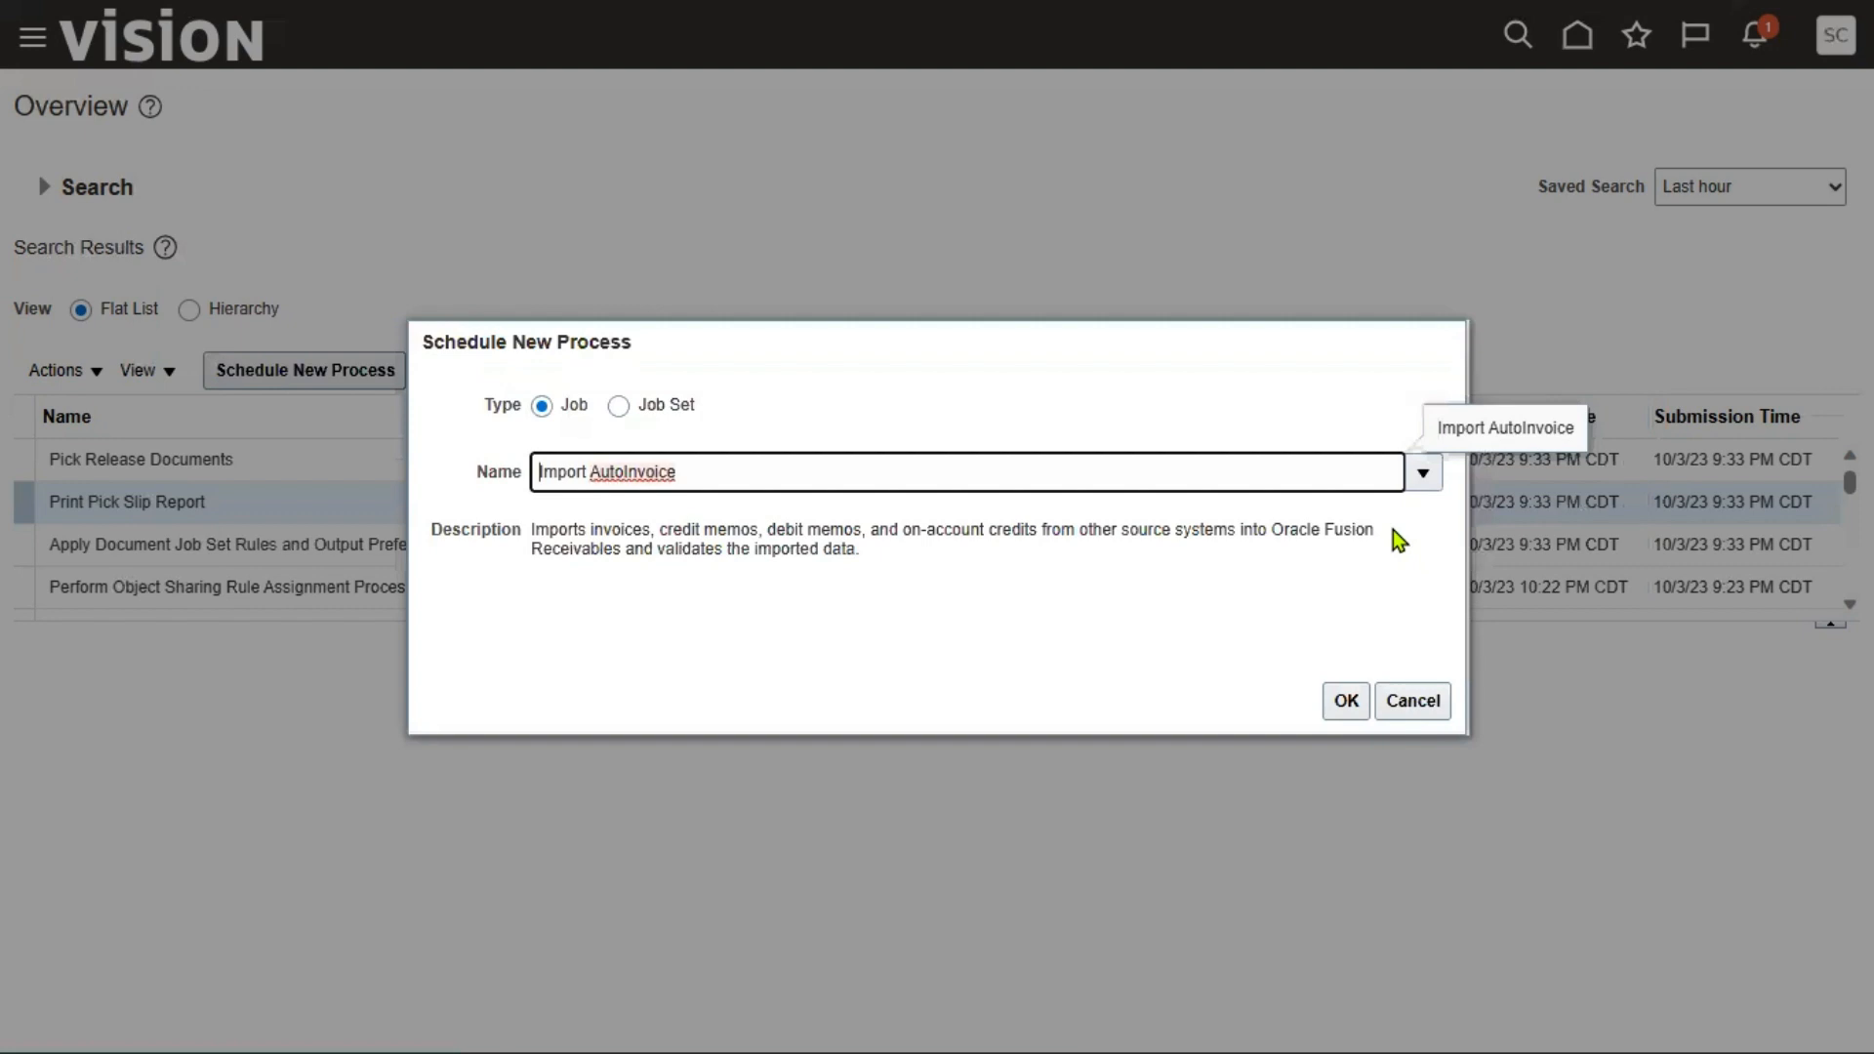
left_click(1343, 691)
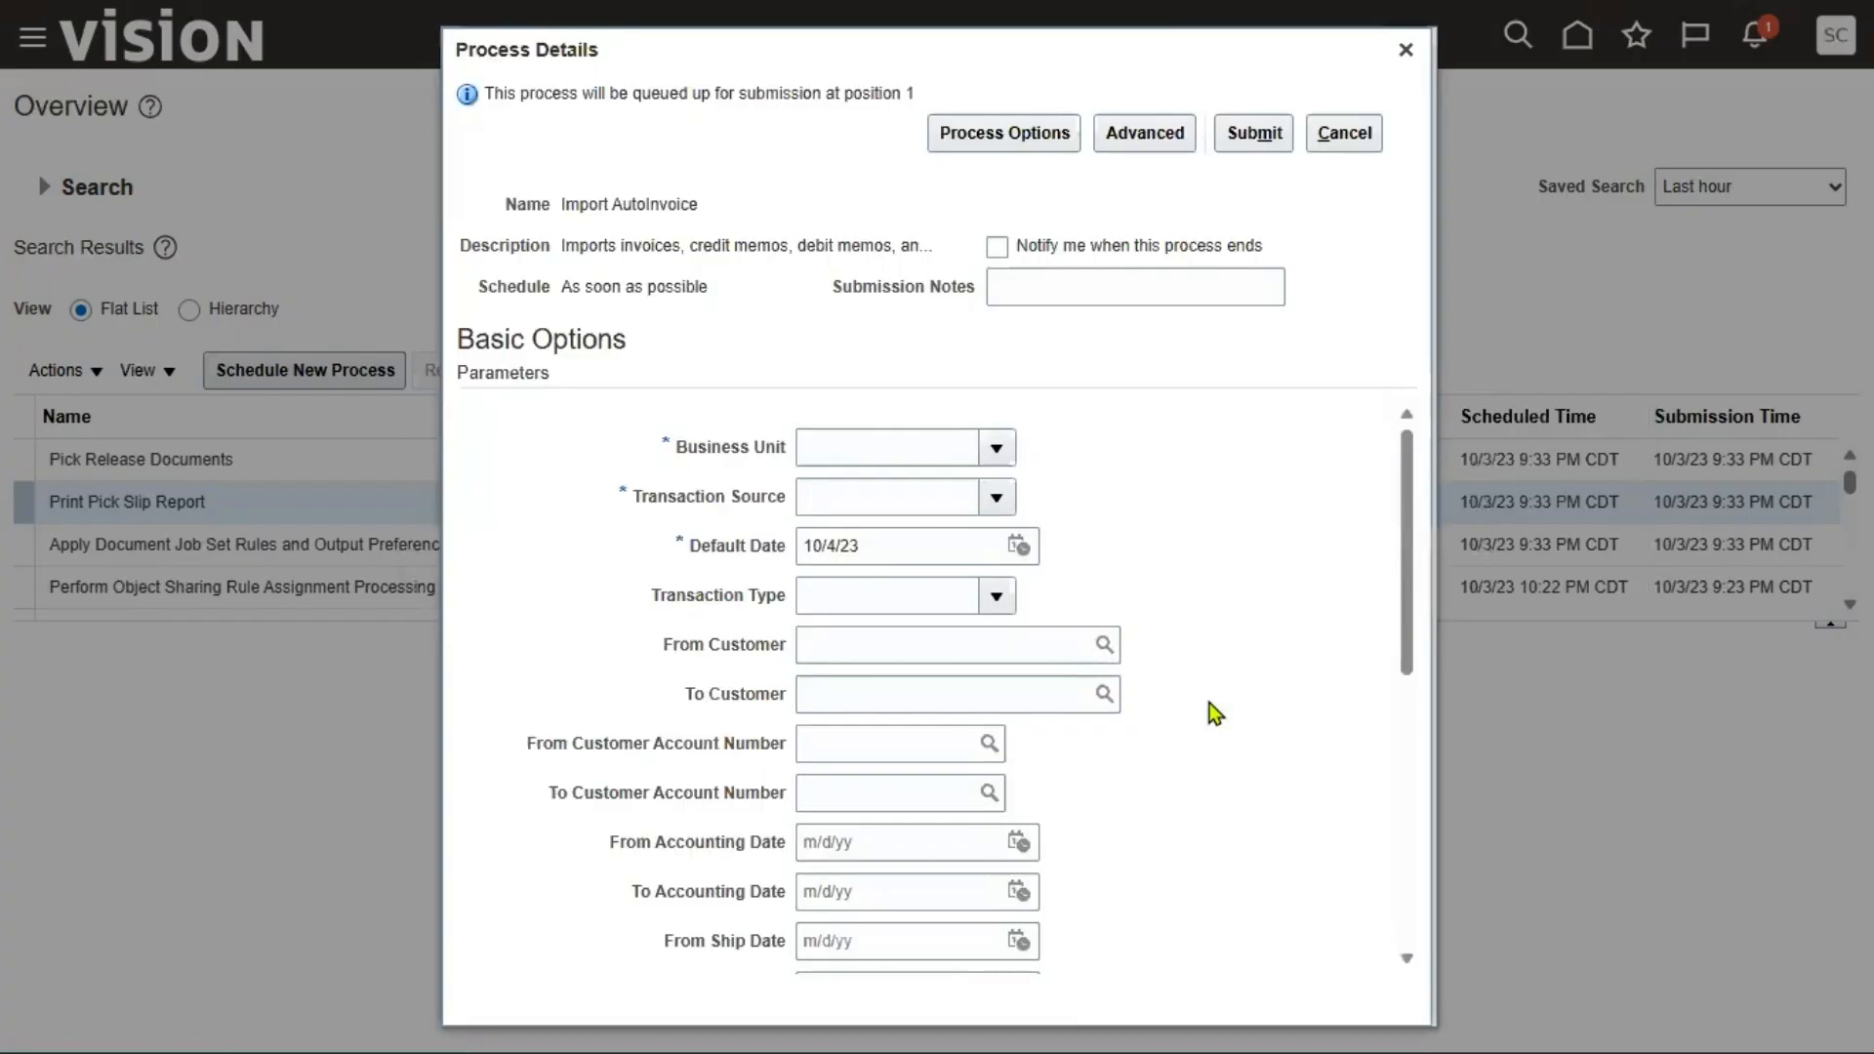
- Set the process's Business Unit parameter to US1 Business Unit
left_click_drag(701, 449, 747, 452)
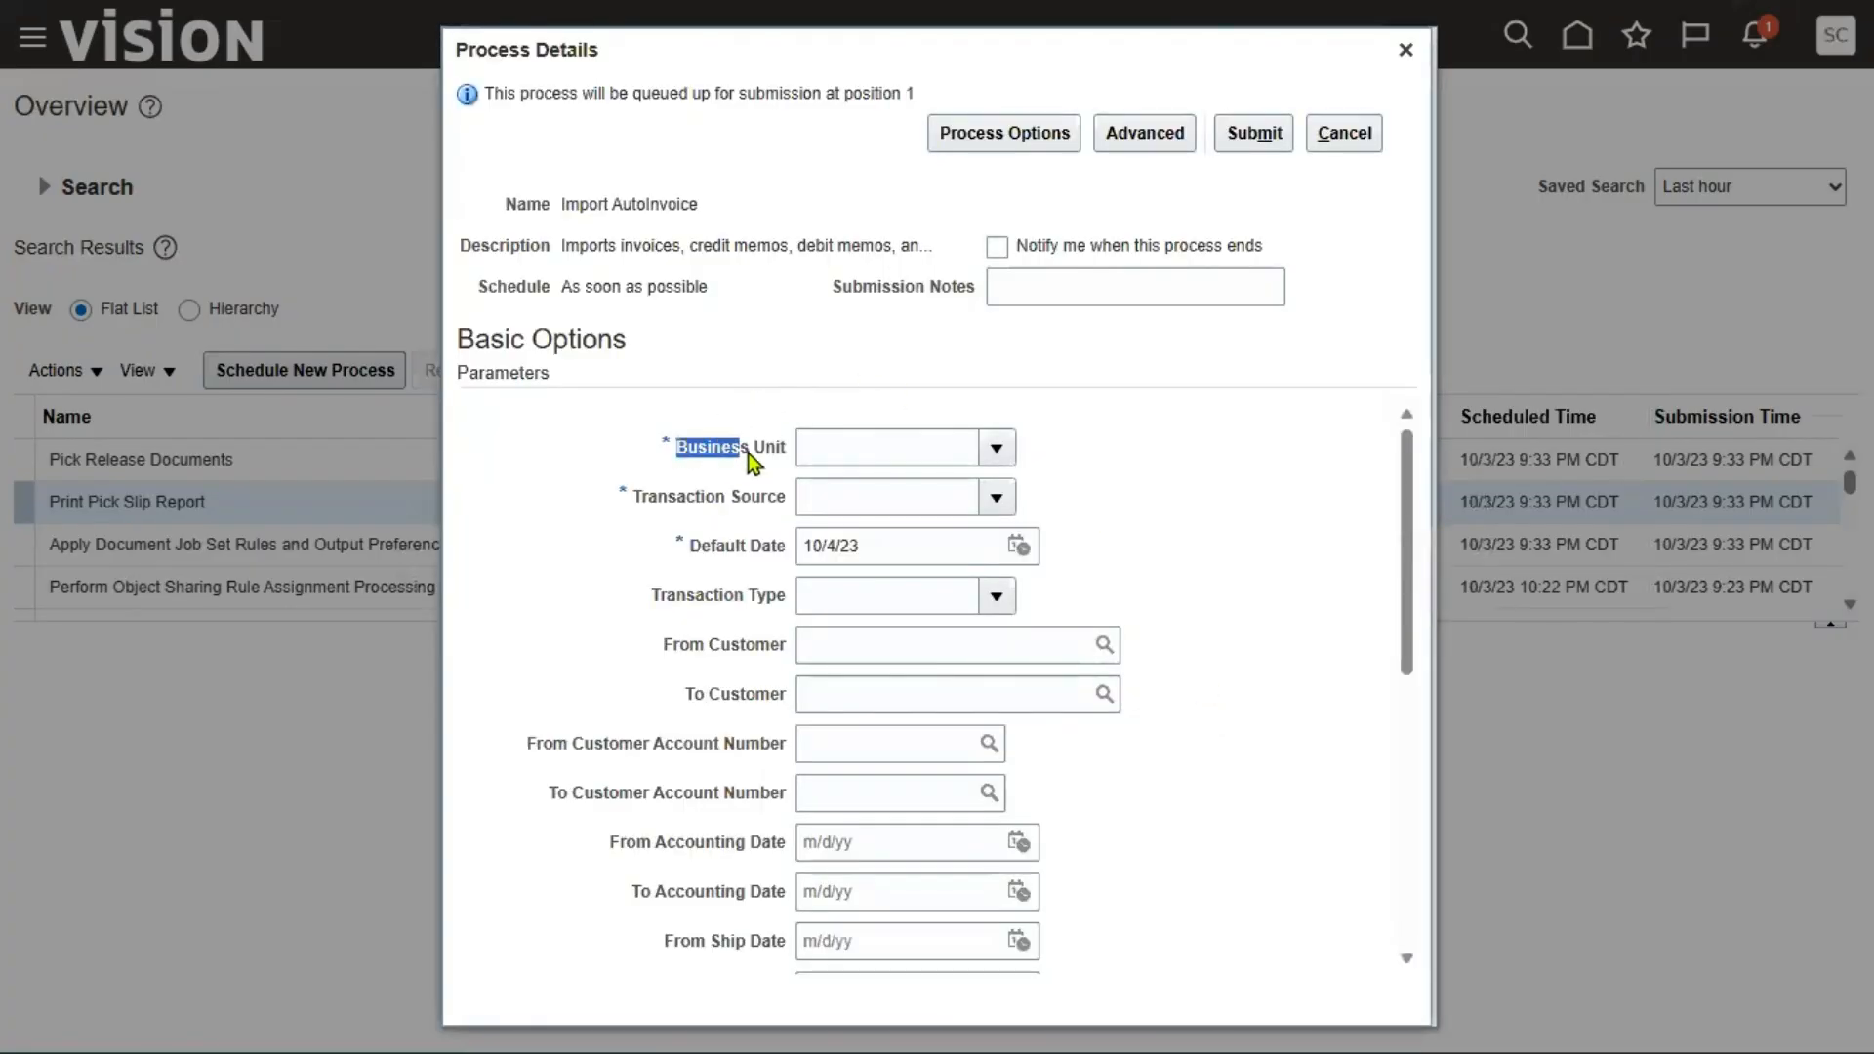
left_click(997, 448)
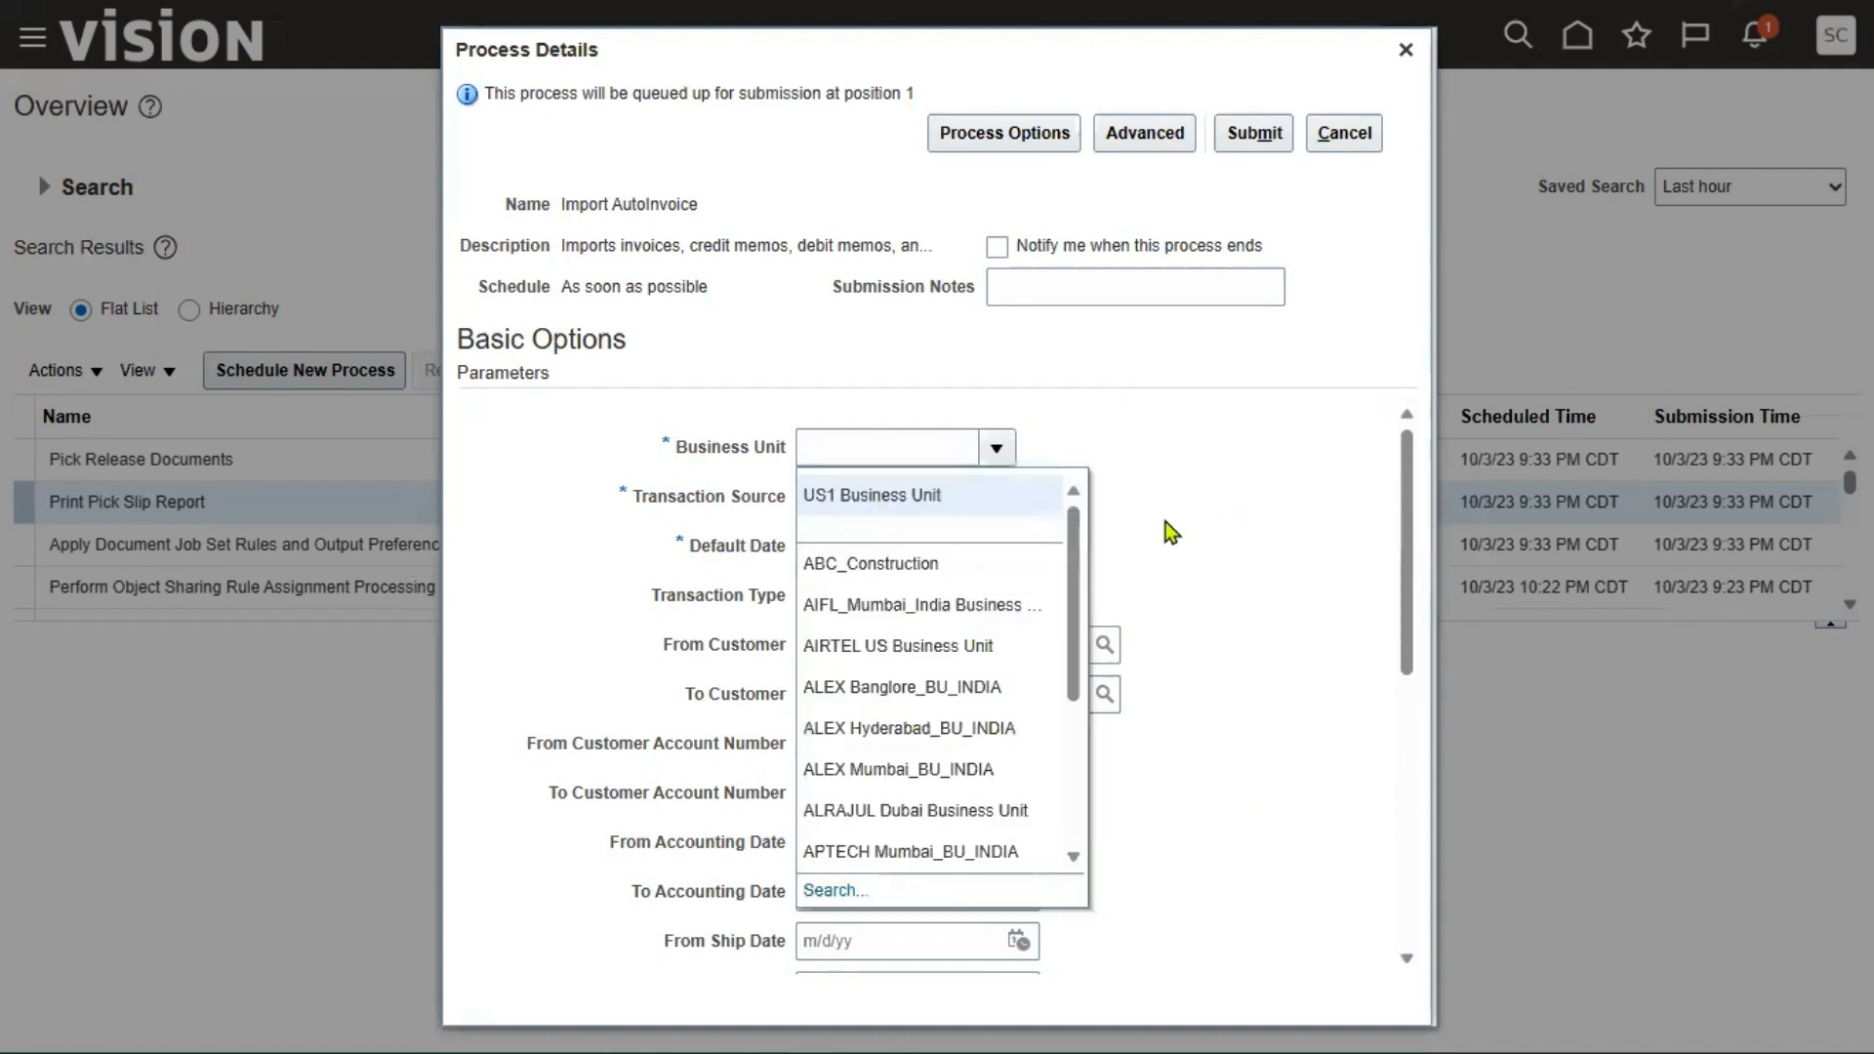
left_click(927, 497)
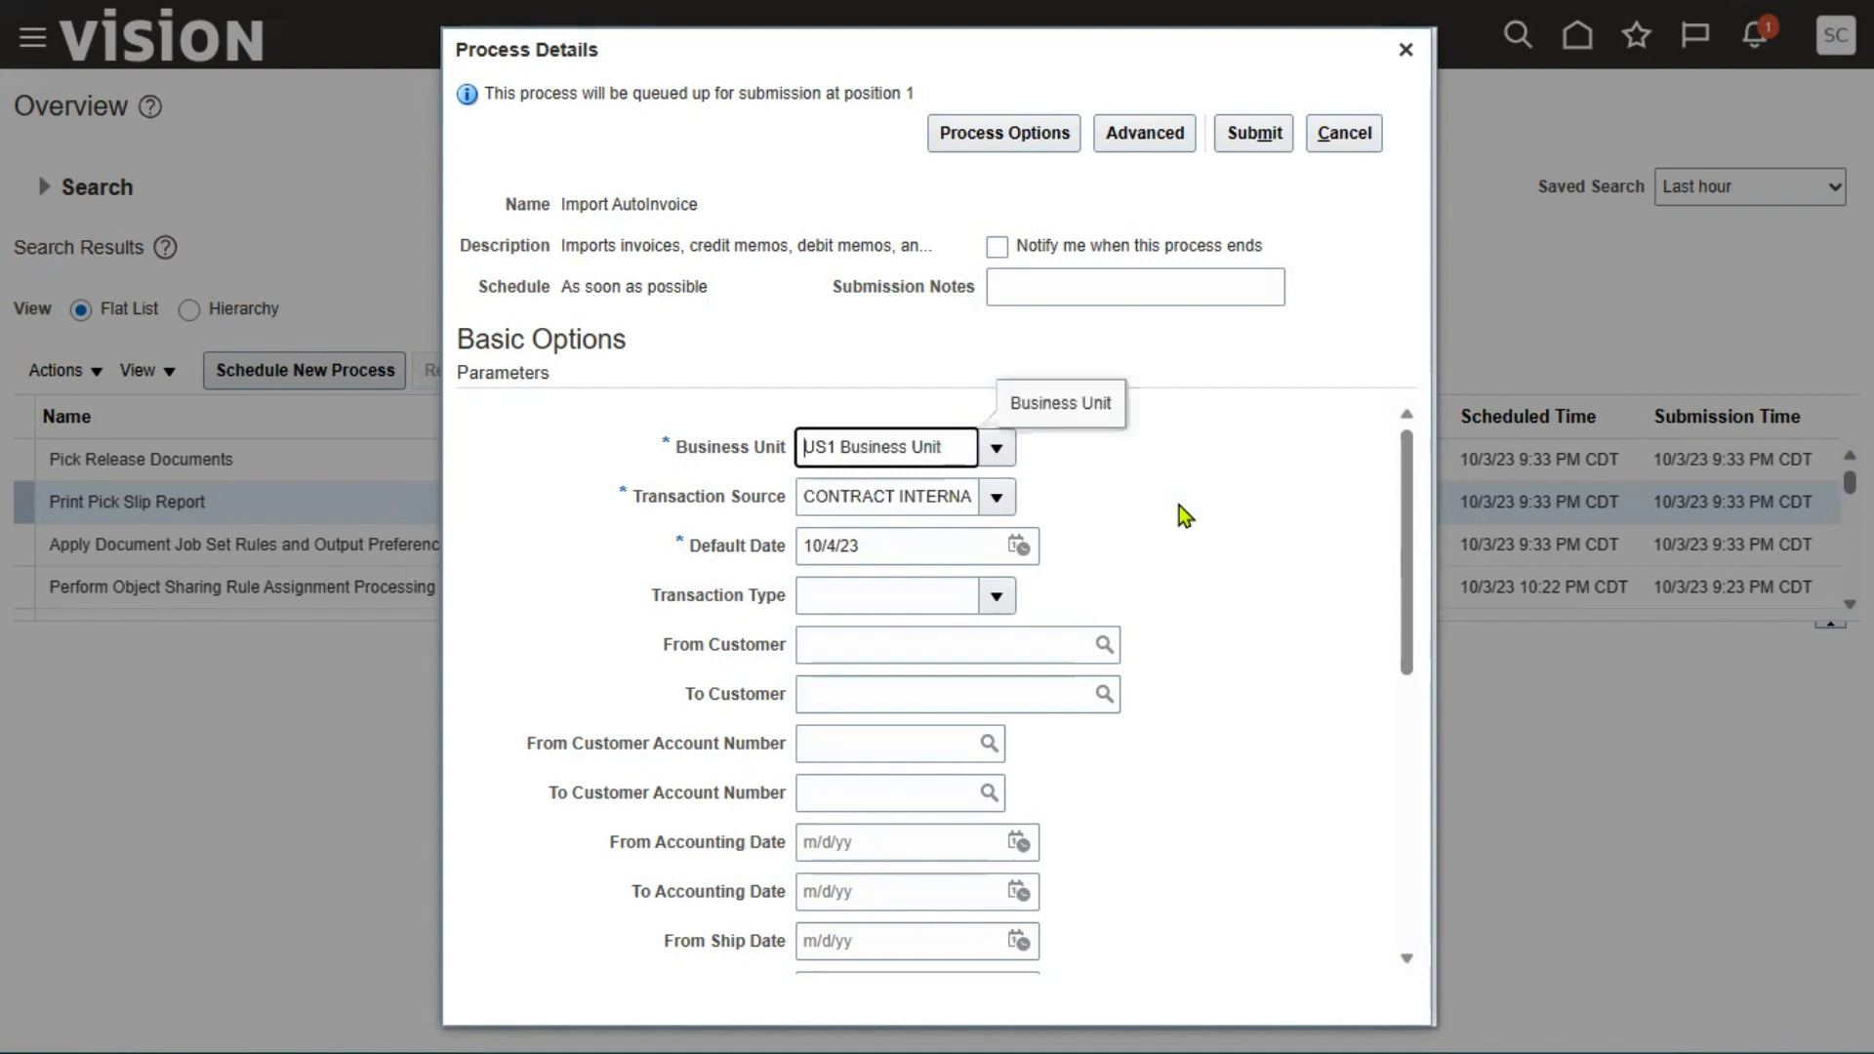
- Set the Transaction Source parameter to Distributed Order Orchestration
double_click(638, 496)
left_click_drag(734, 505, 783, 508)
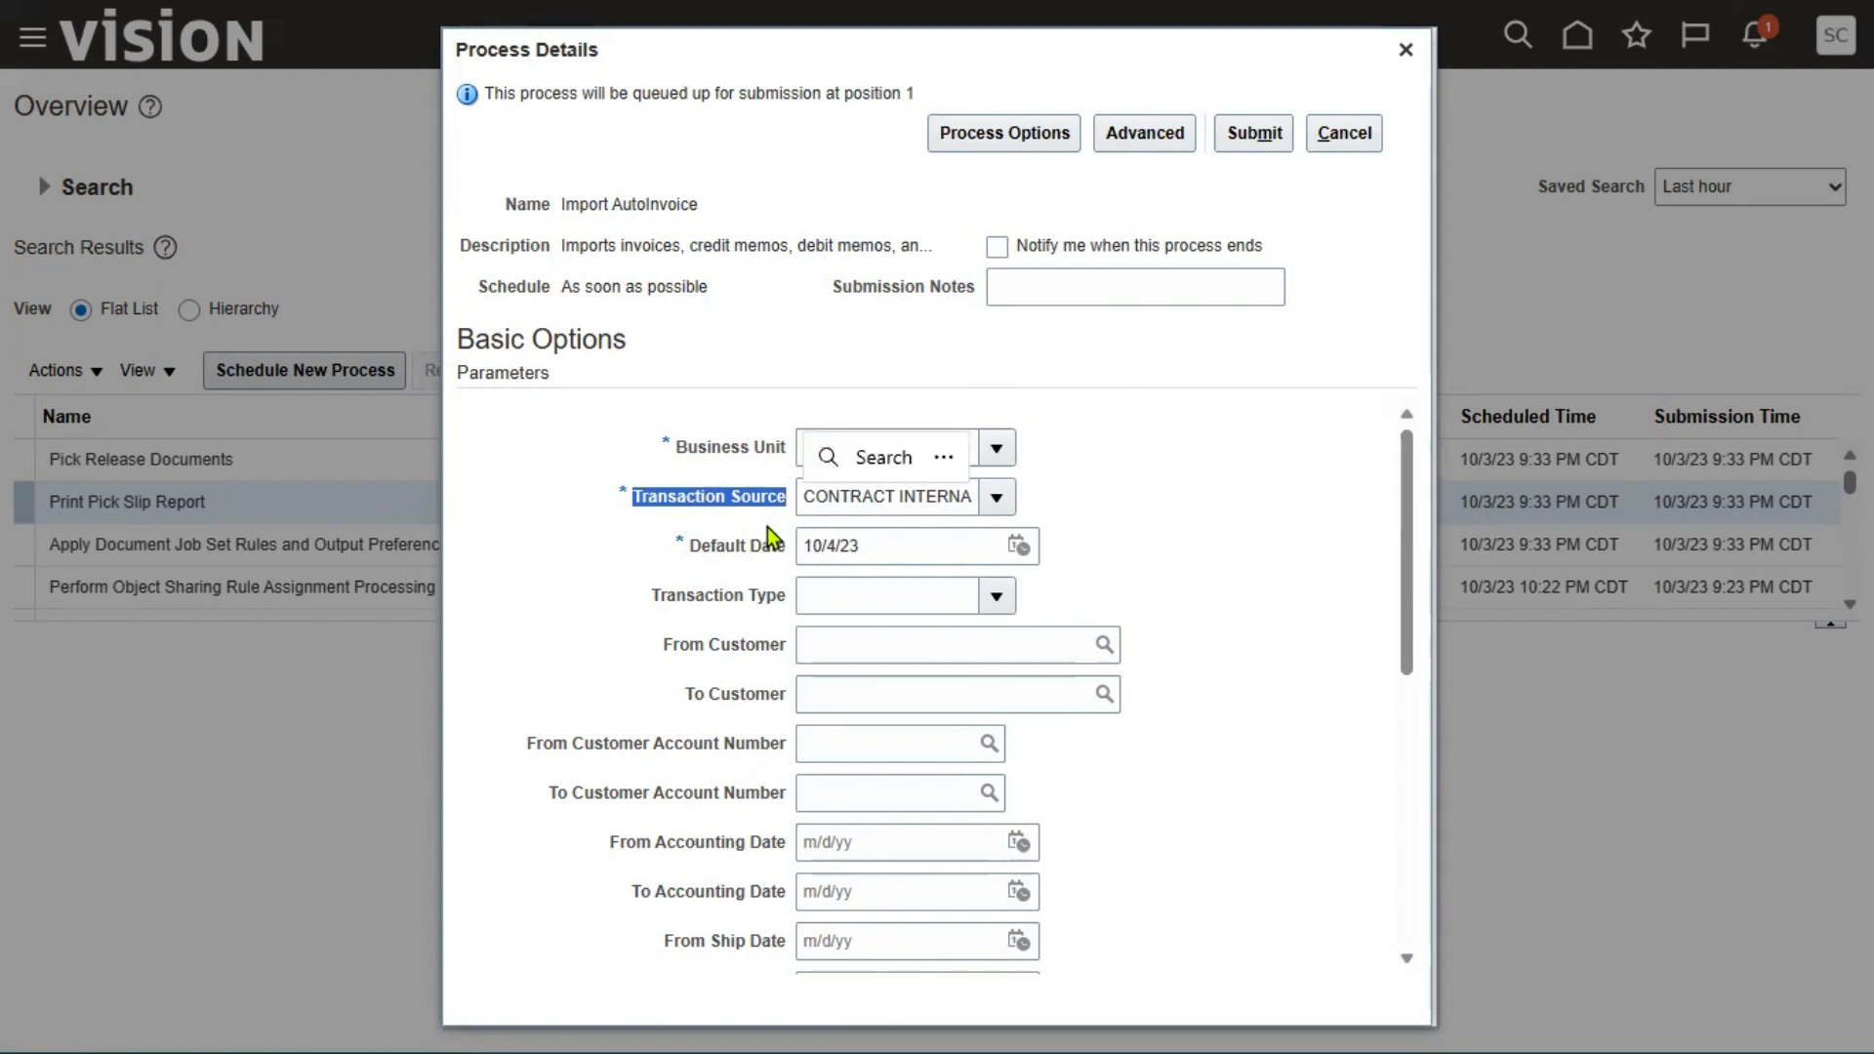
left_click(742, 524)
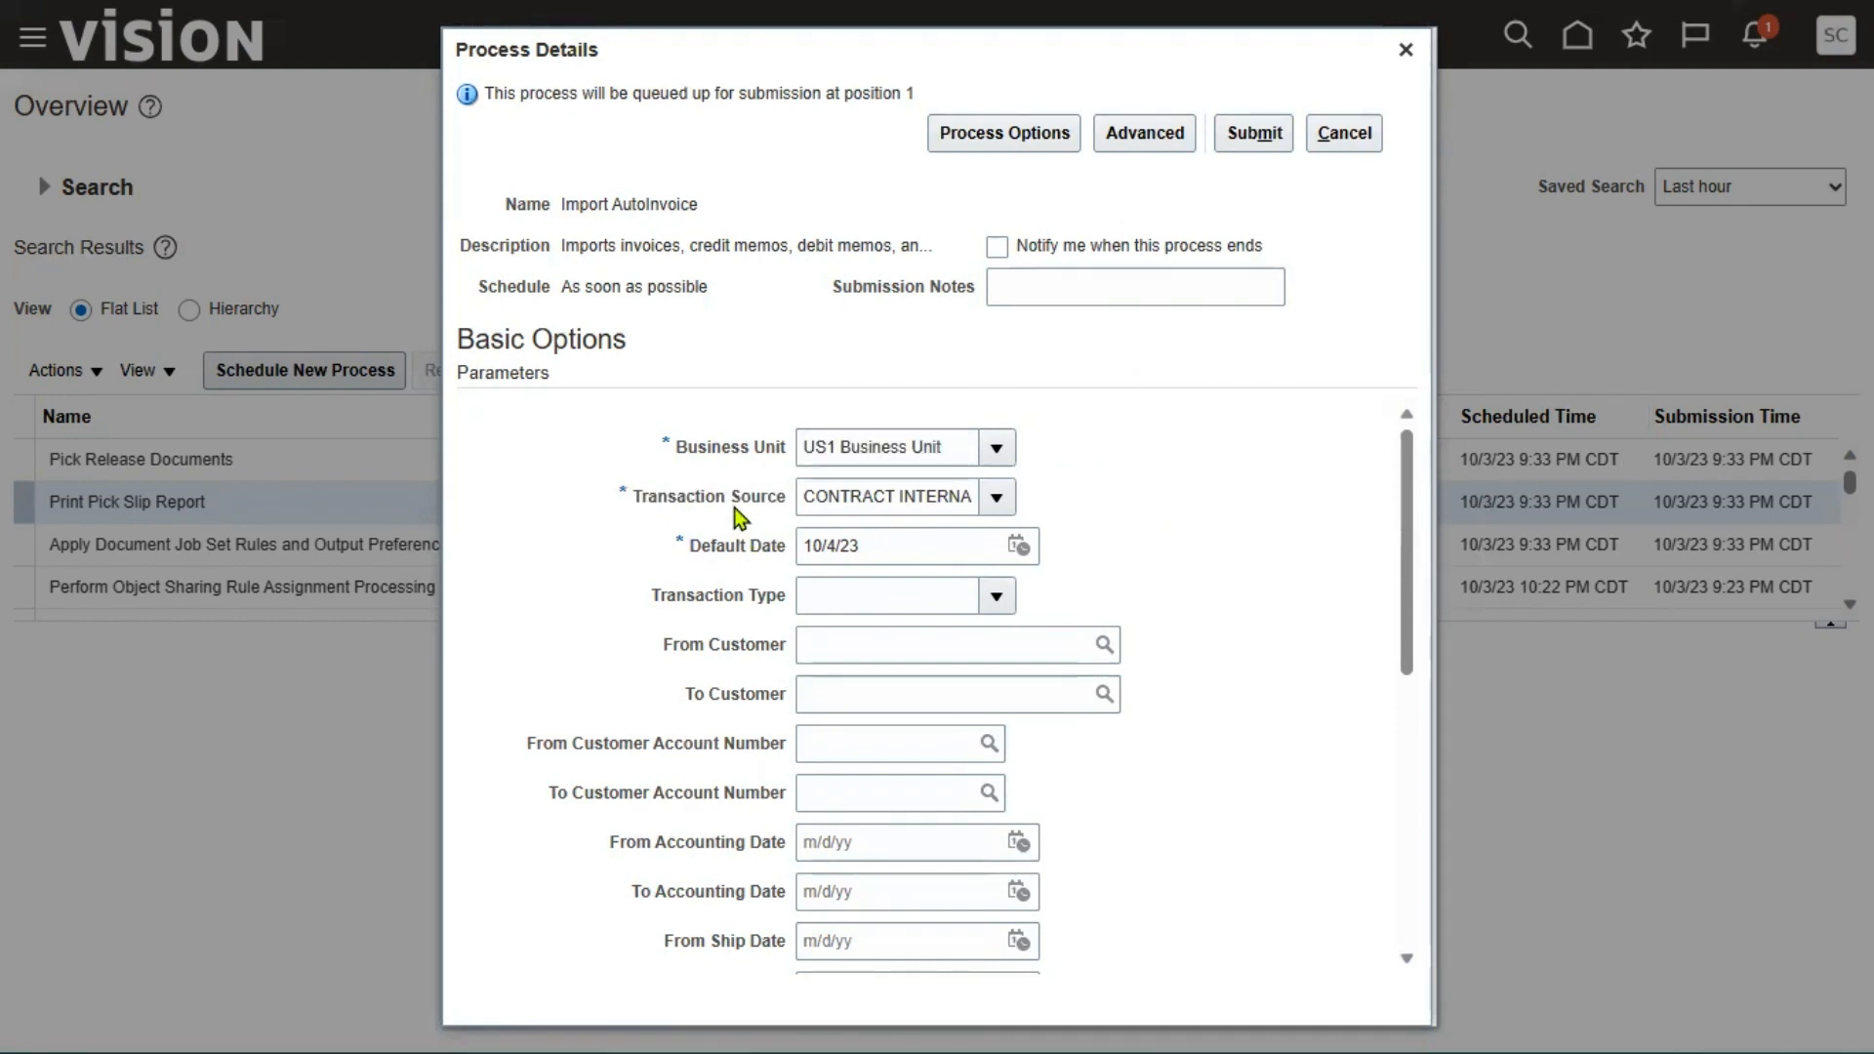
left_click_drag(725, 500, 639, 500)
left_click(988, 502)
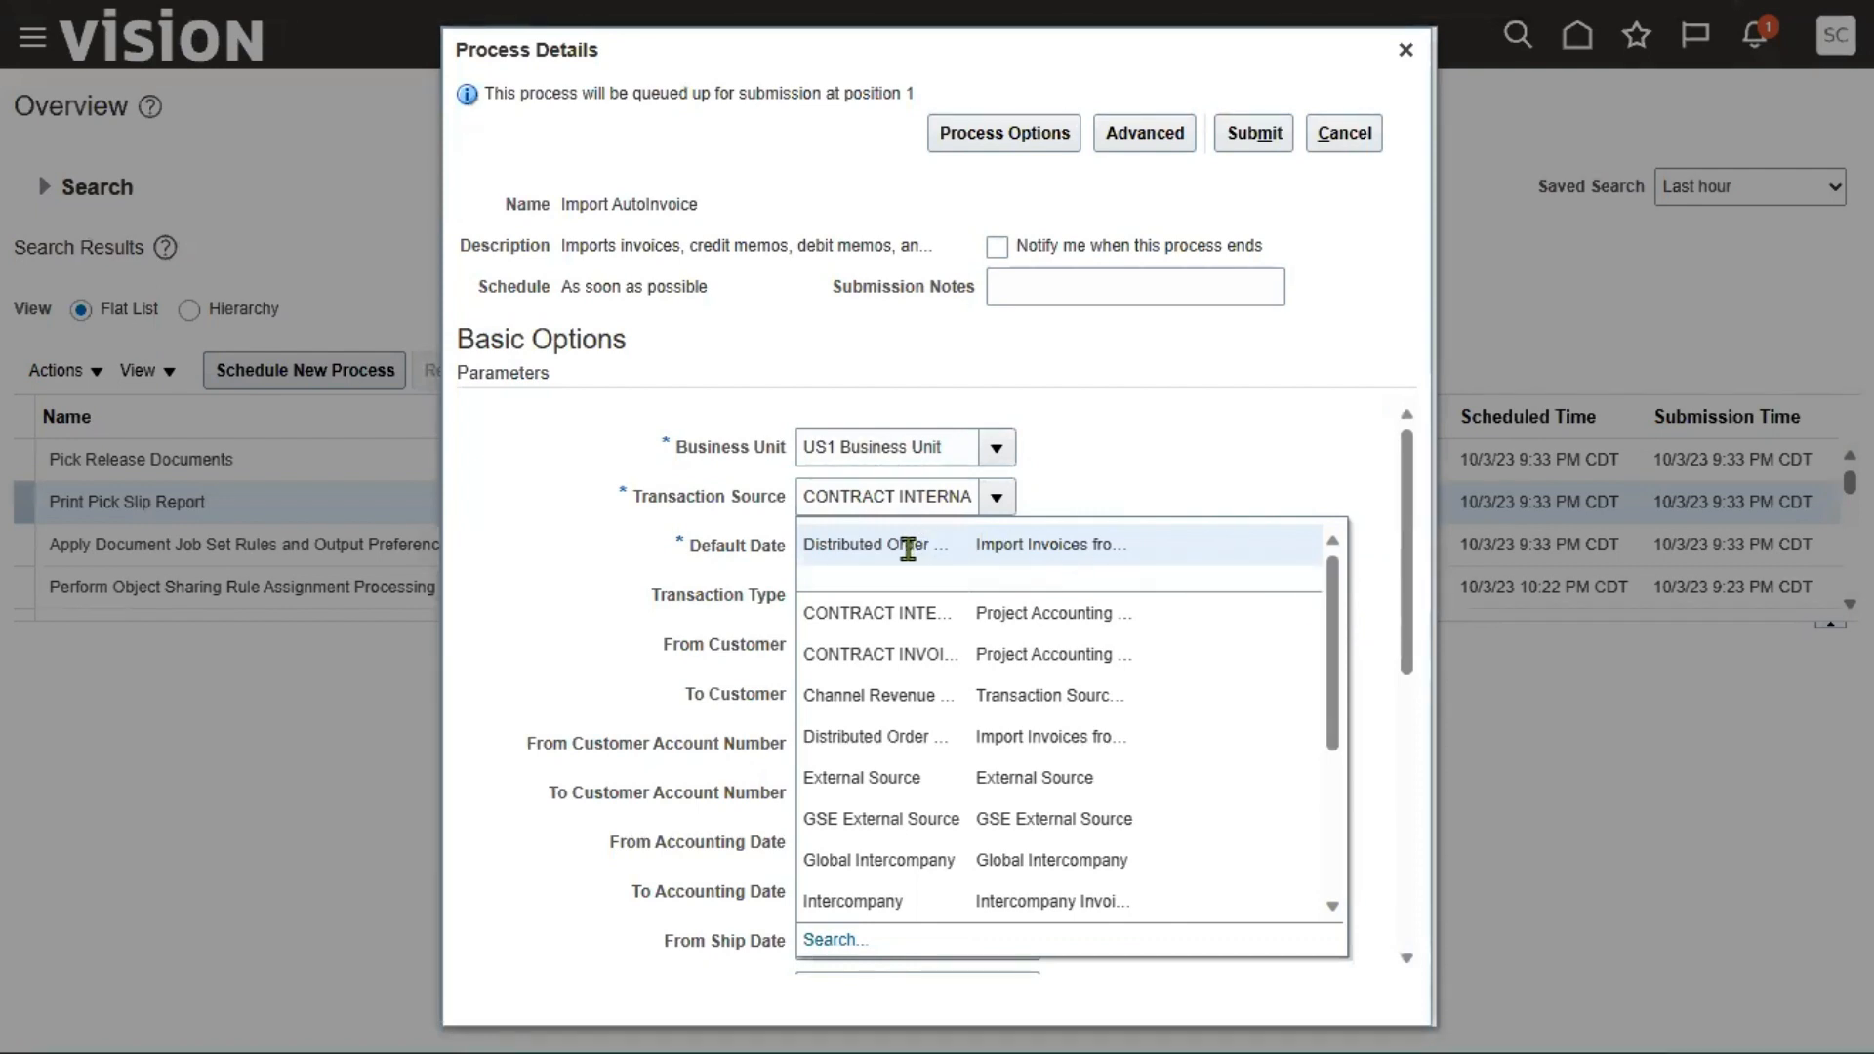
left_click(1016, 546)
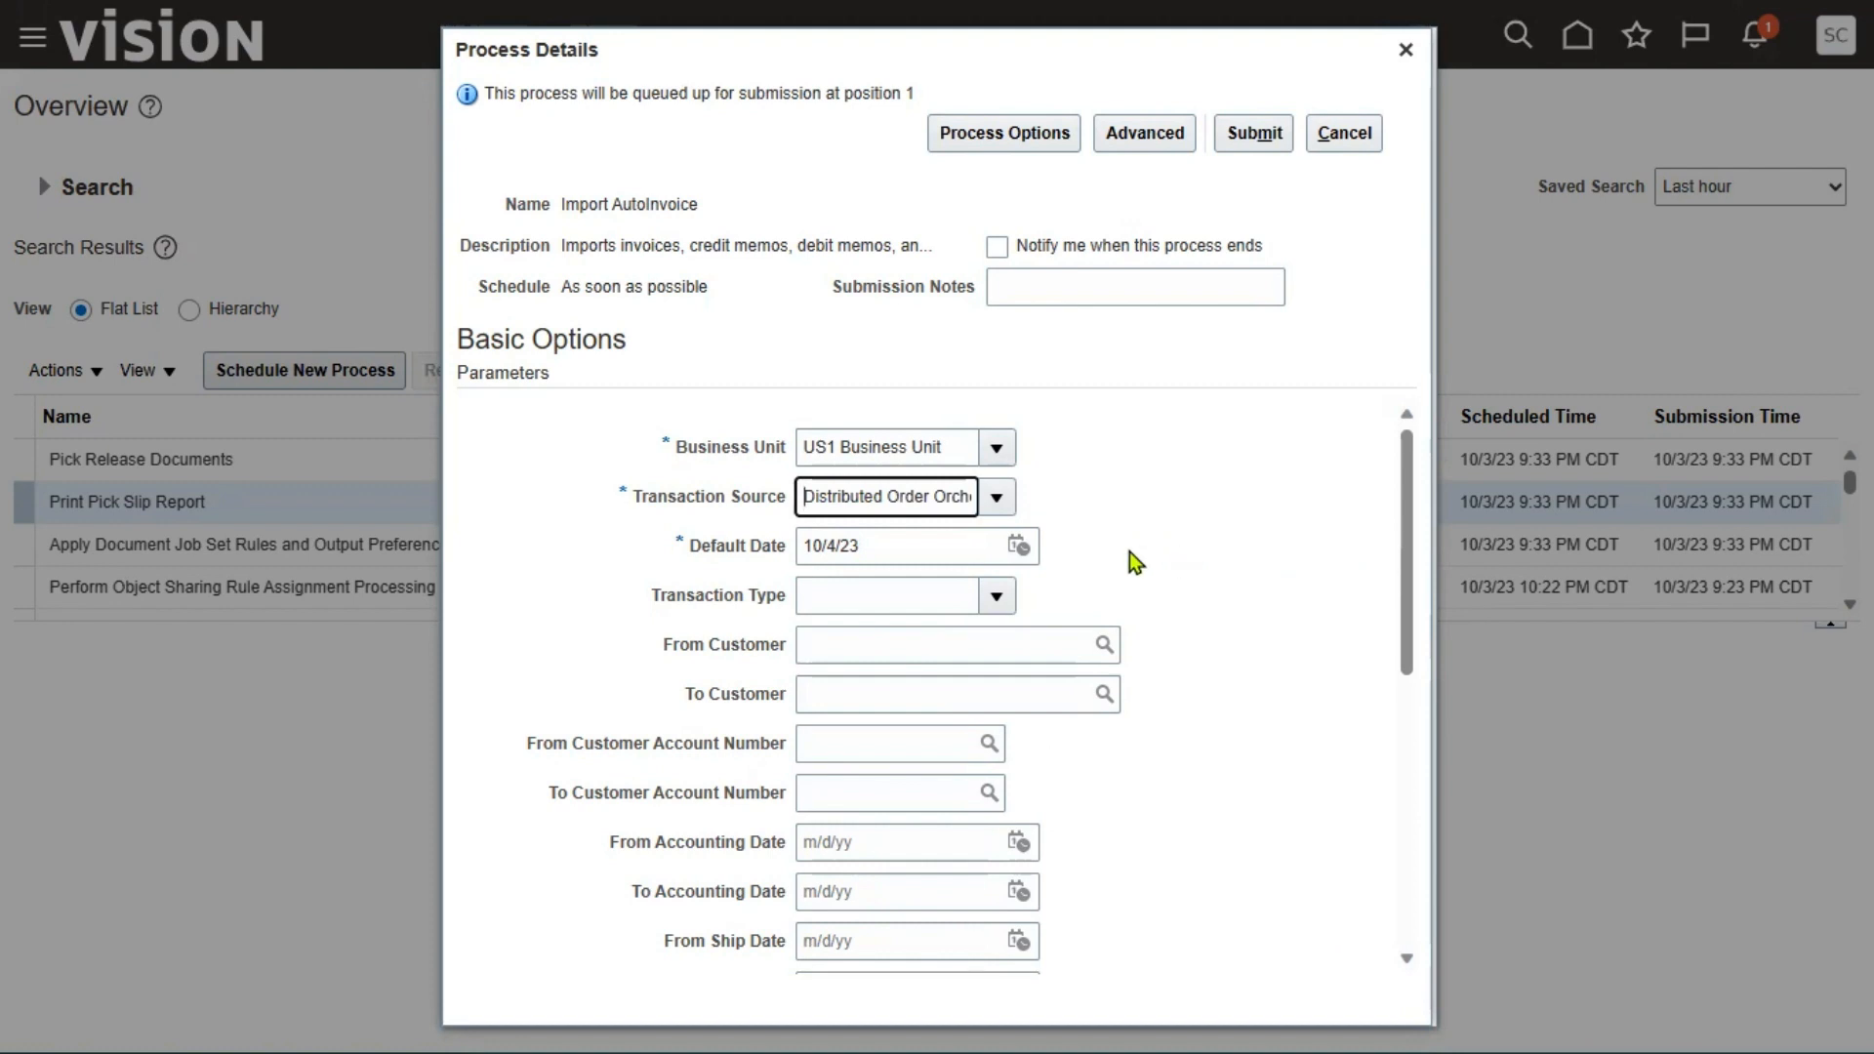
- Review the Default Date and Transaction Type parameters, including the list of available transaction types
left_click_drag(691, 548, 804, 546)
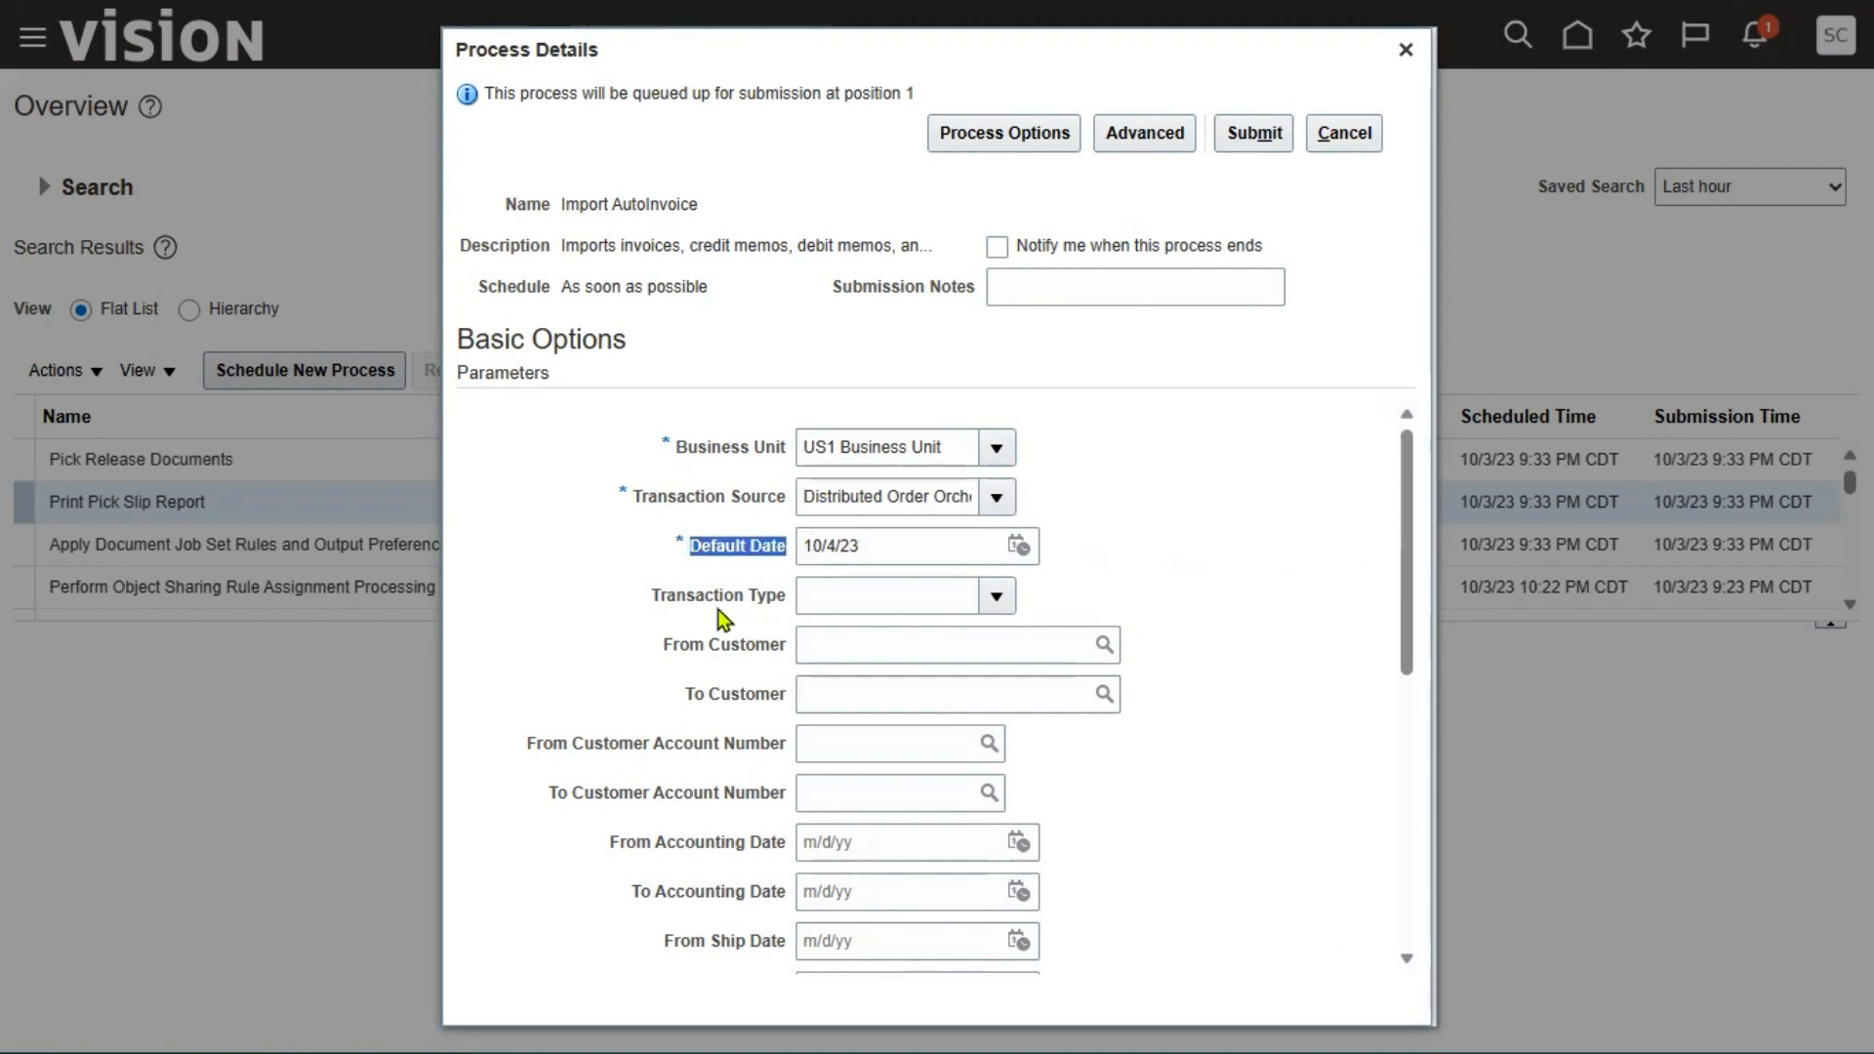
left_click_drag(650, 604, 787, 601)
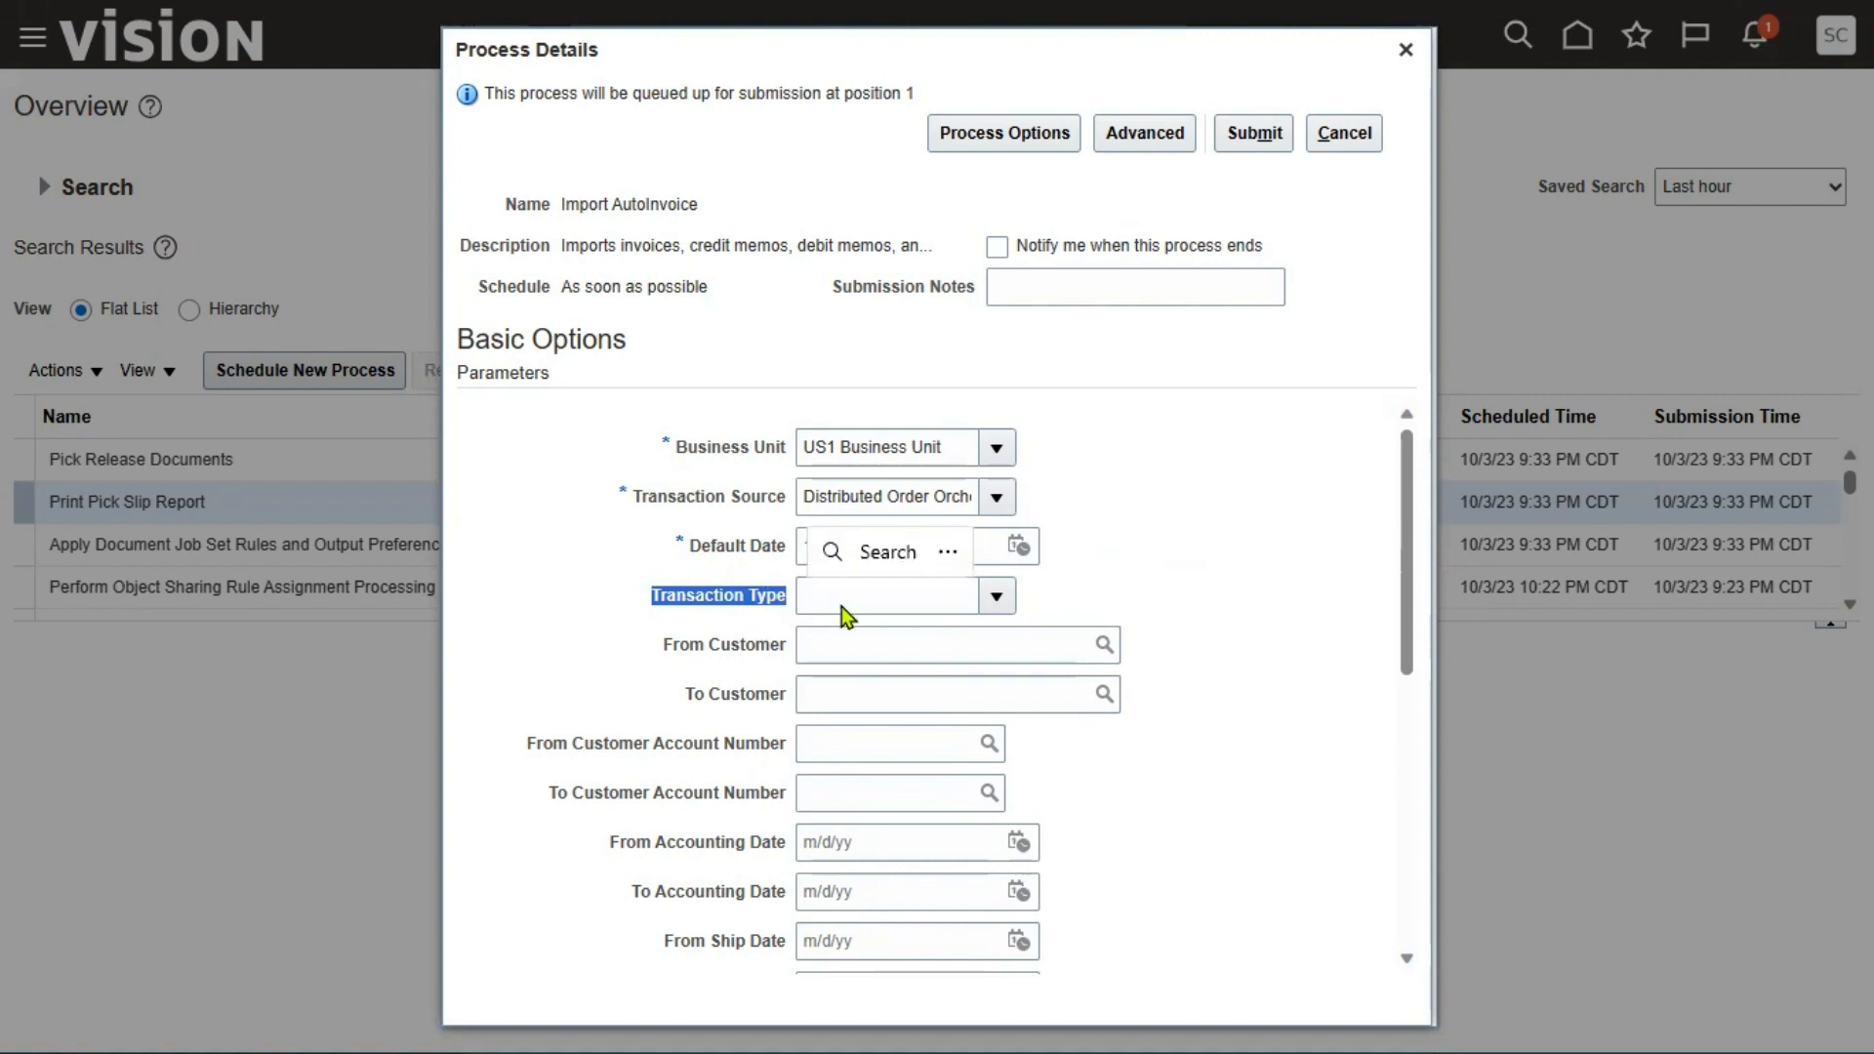
left_click(1005, 605)
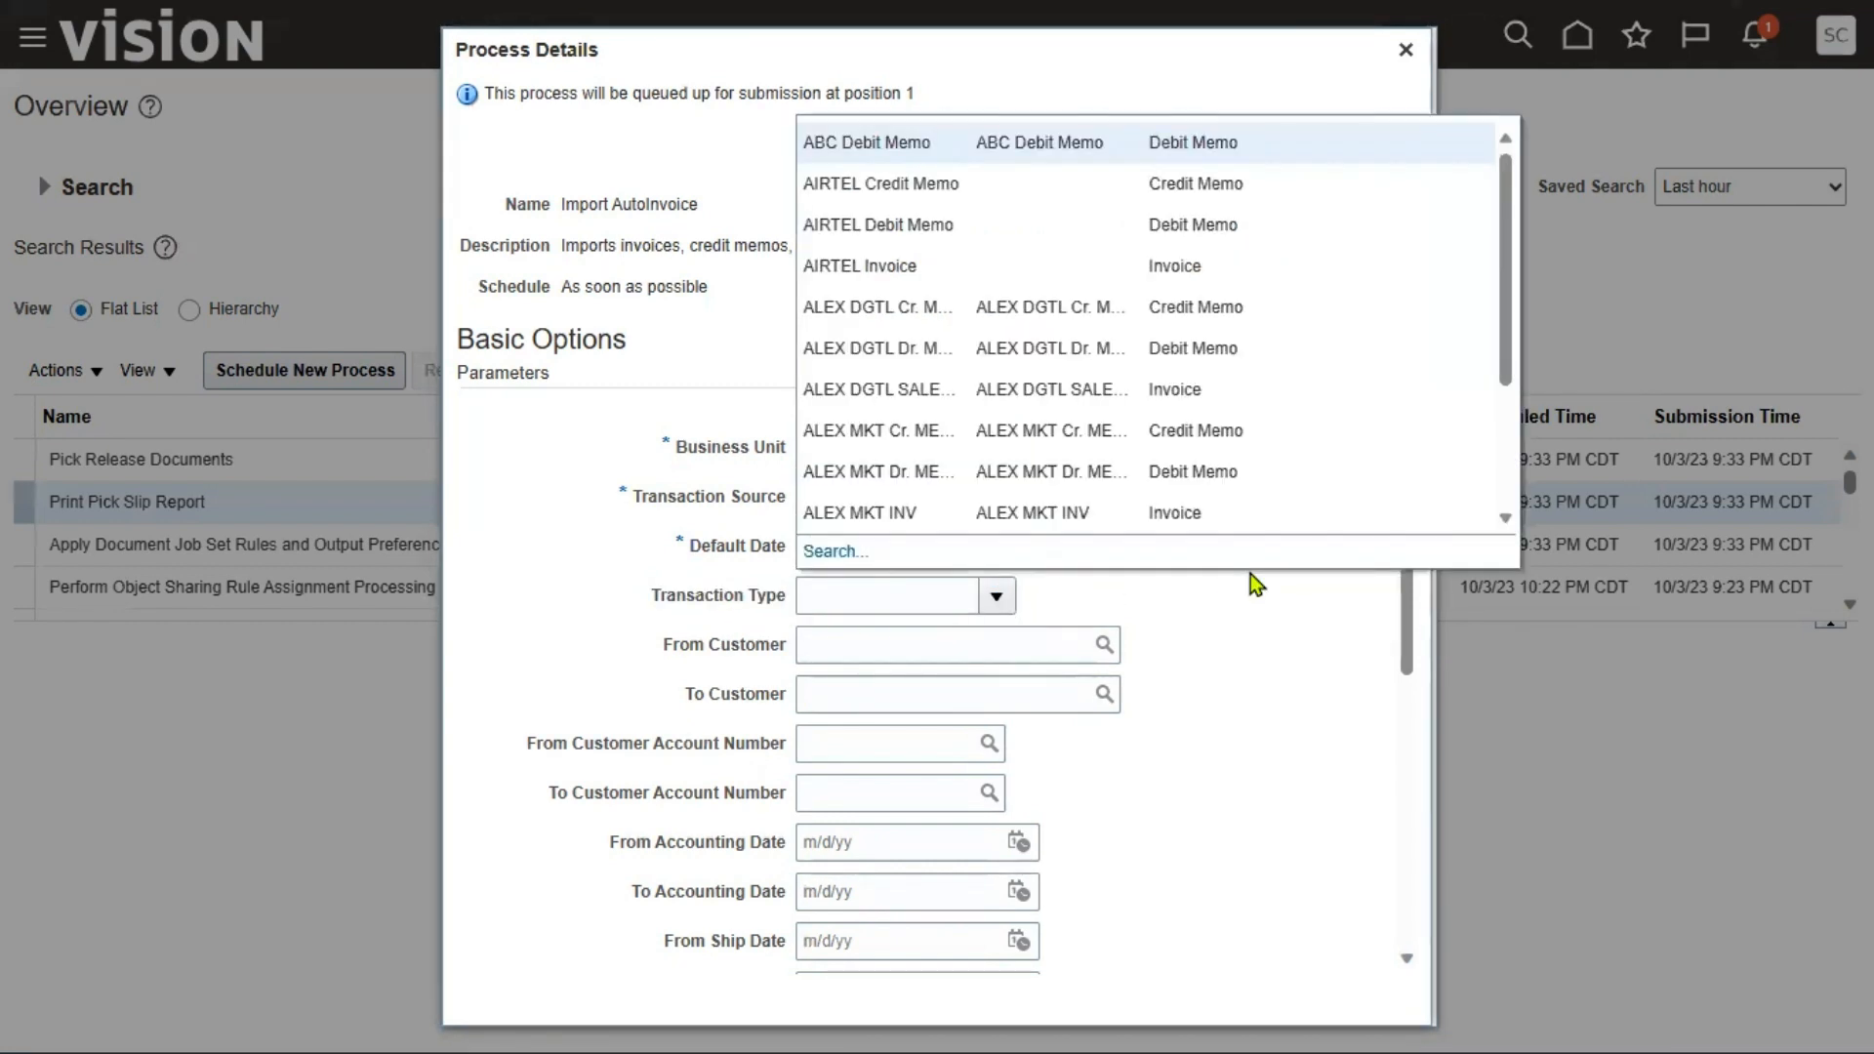
left_click(1267, 687)
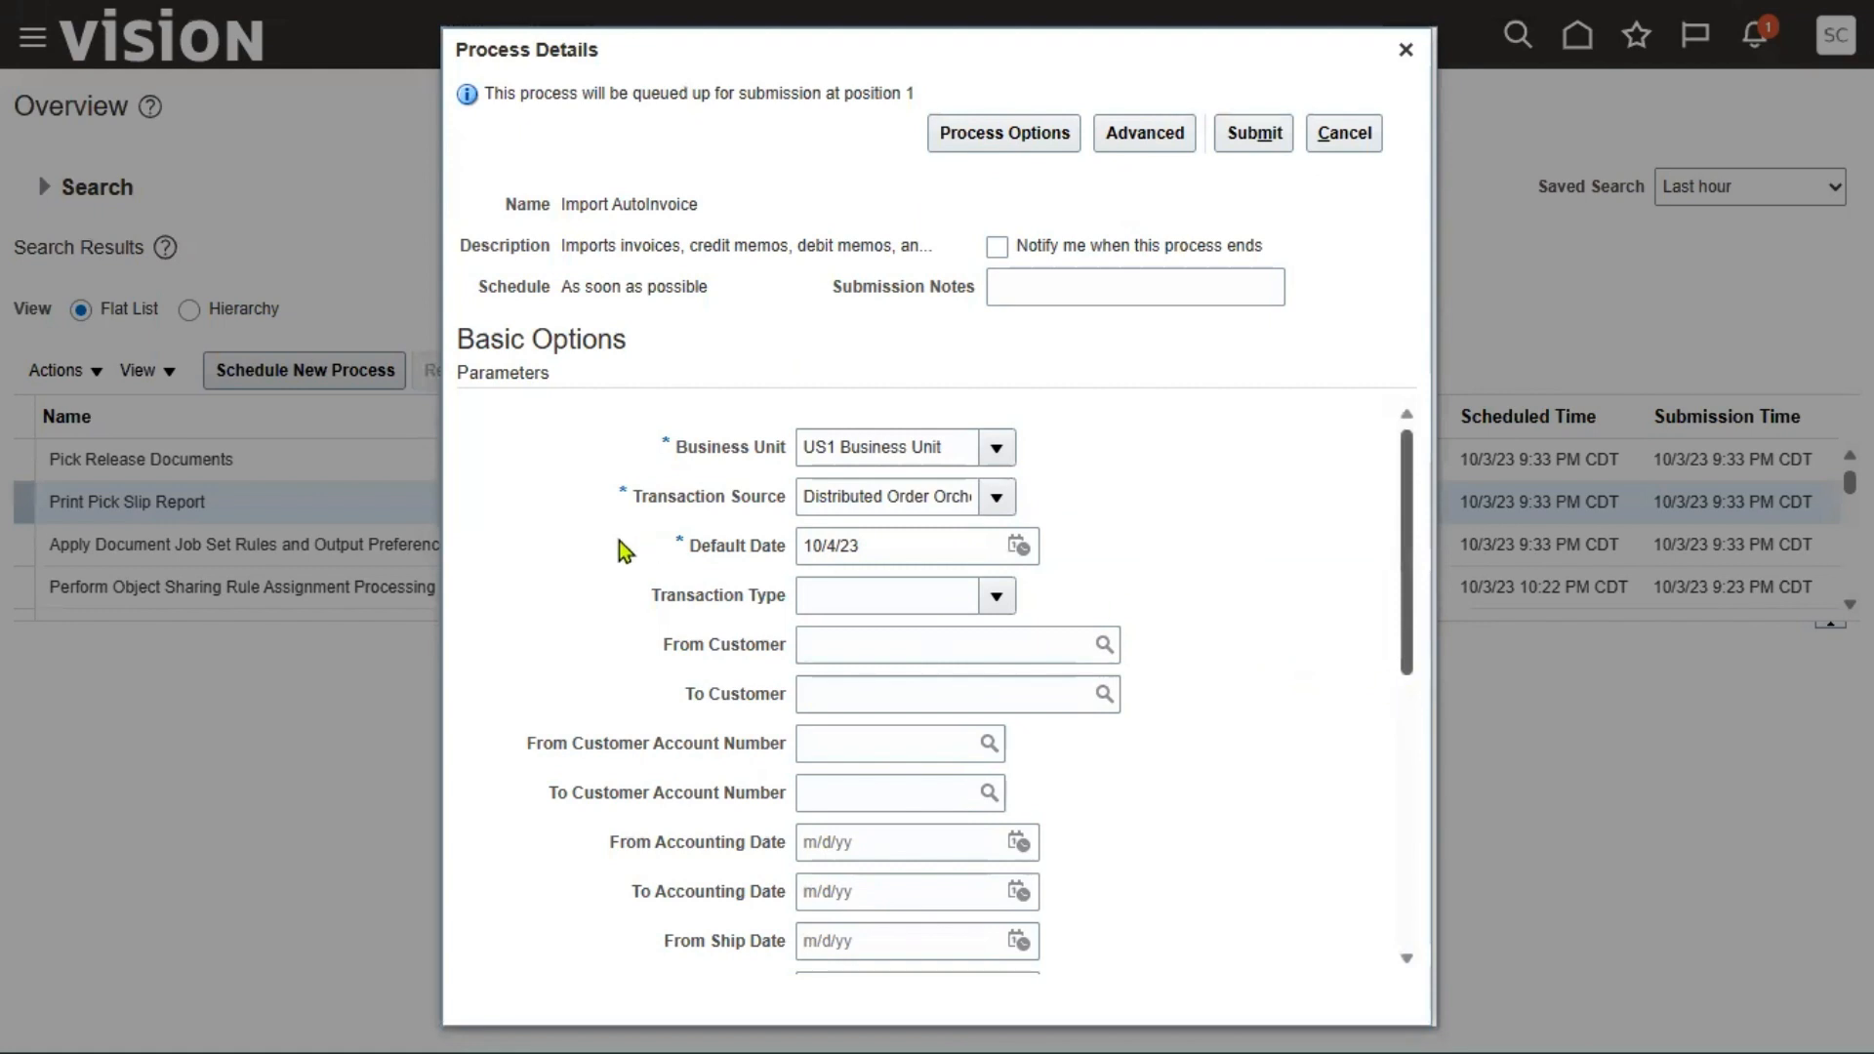
scroll(672, 535, "down", 2)
left_click_drag(654, 470, 785, 474)
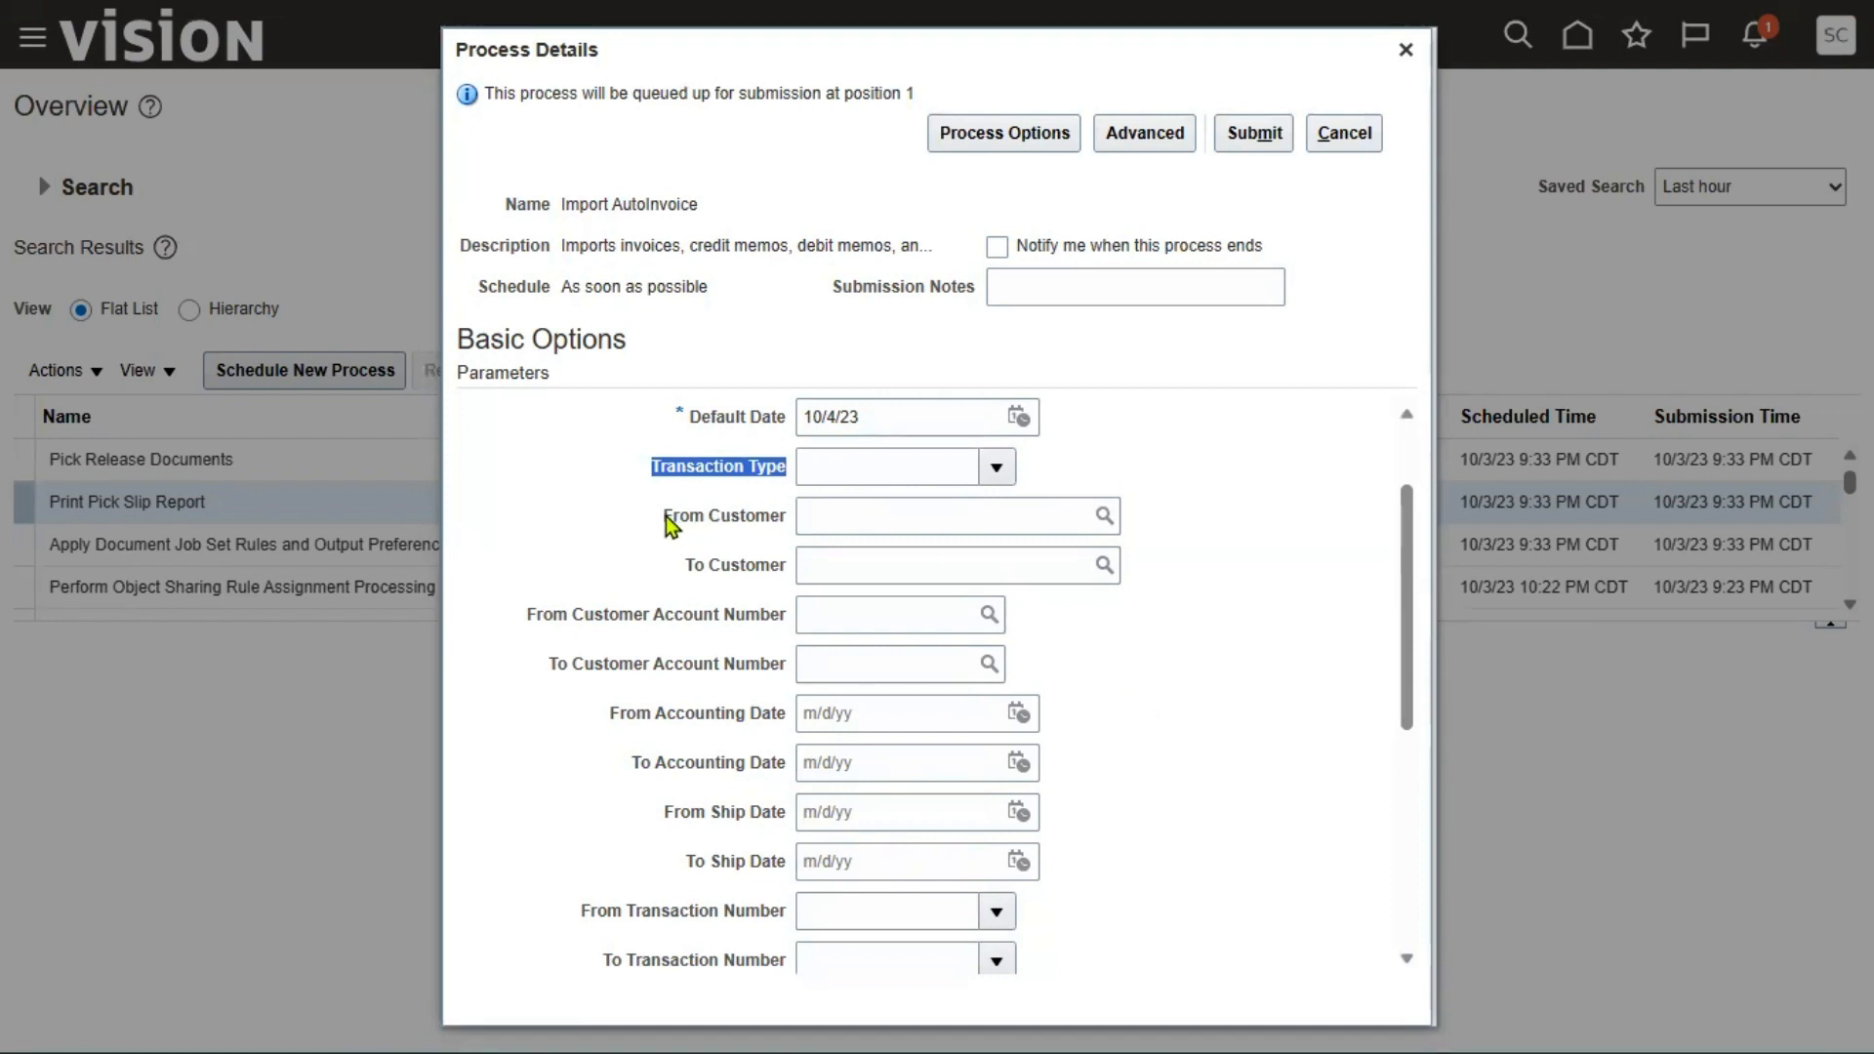
- Examine the optional range parameters for customer, customer account number, accounting date and transaction number
left_click_drag(666, 515, 718, 518)
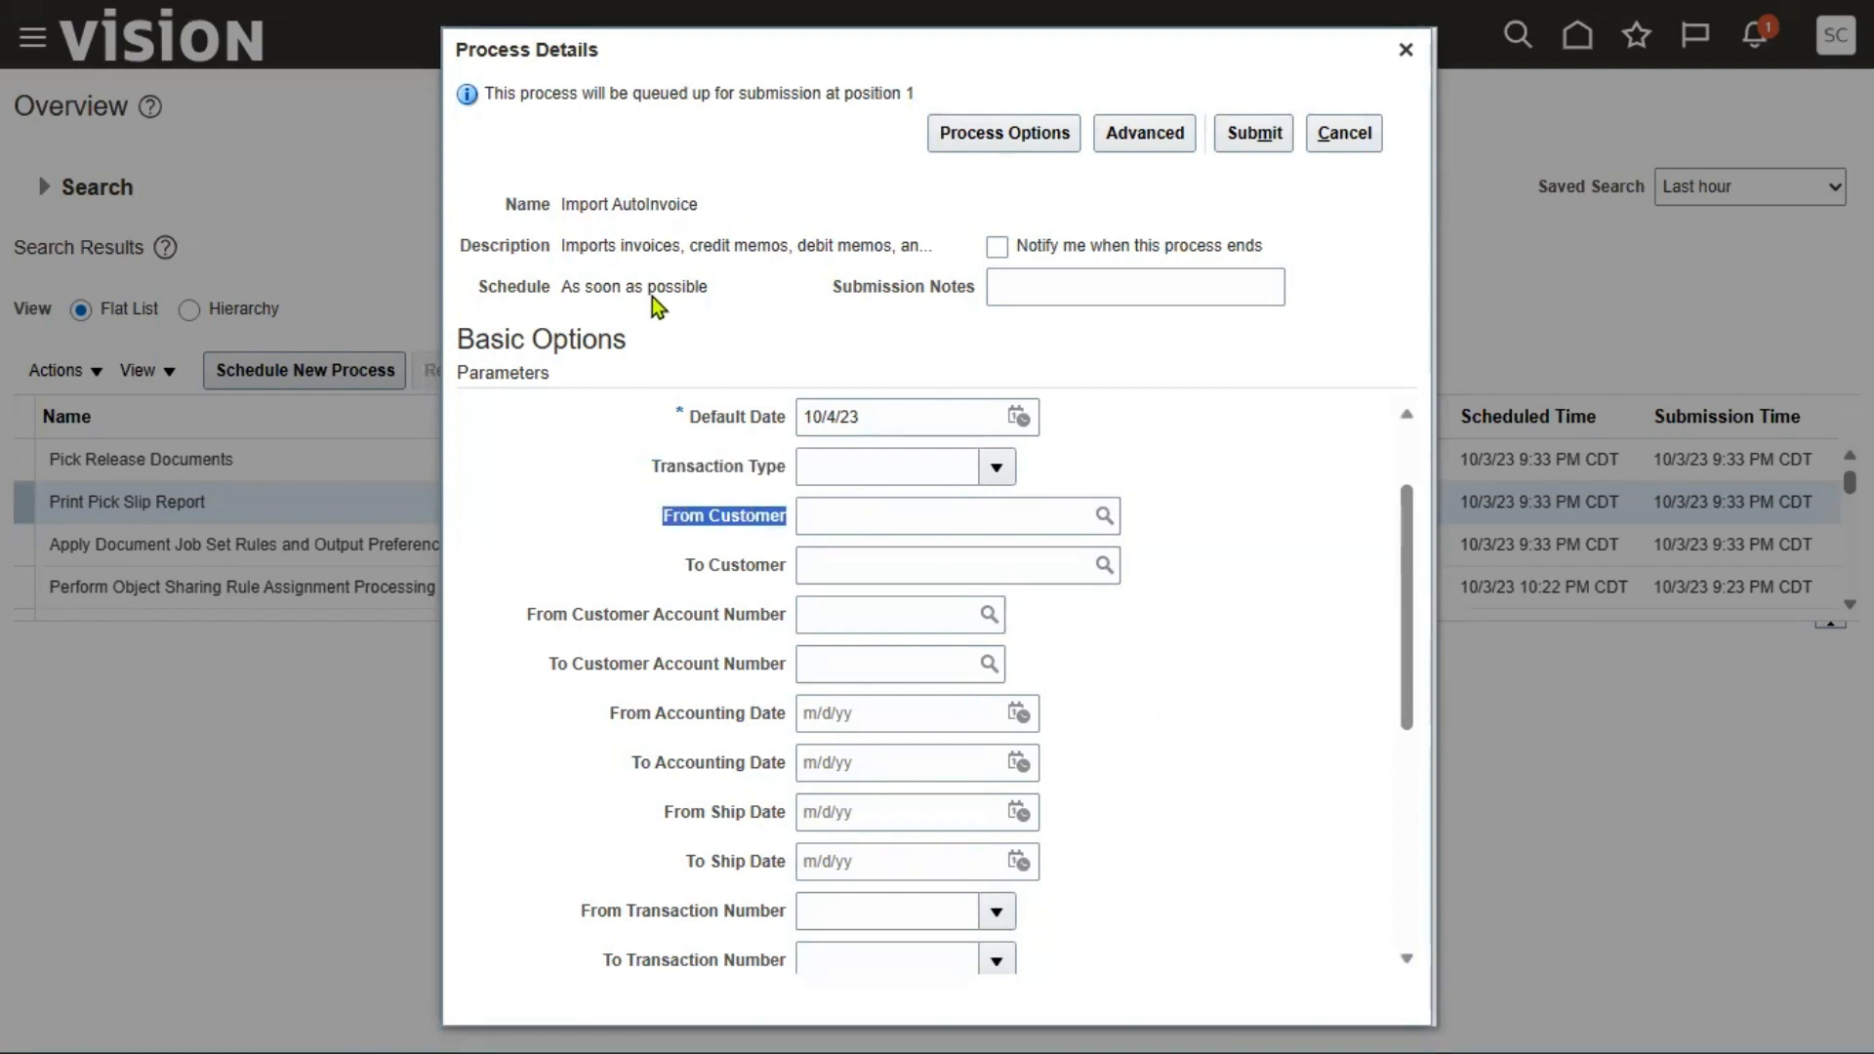
left_click(696, 567)
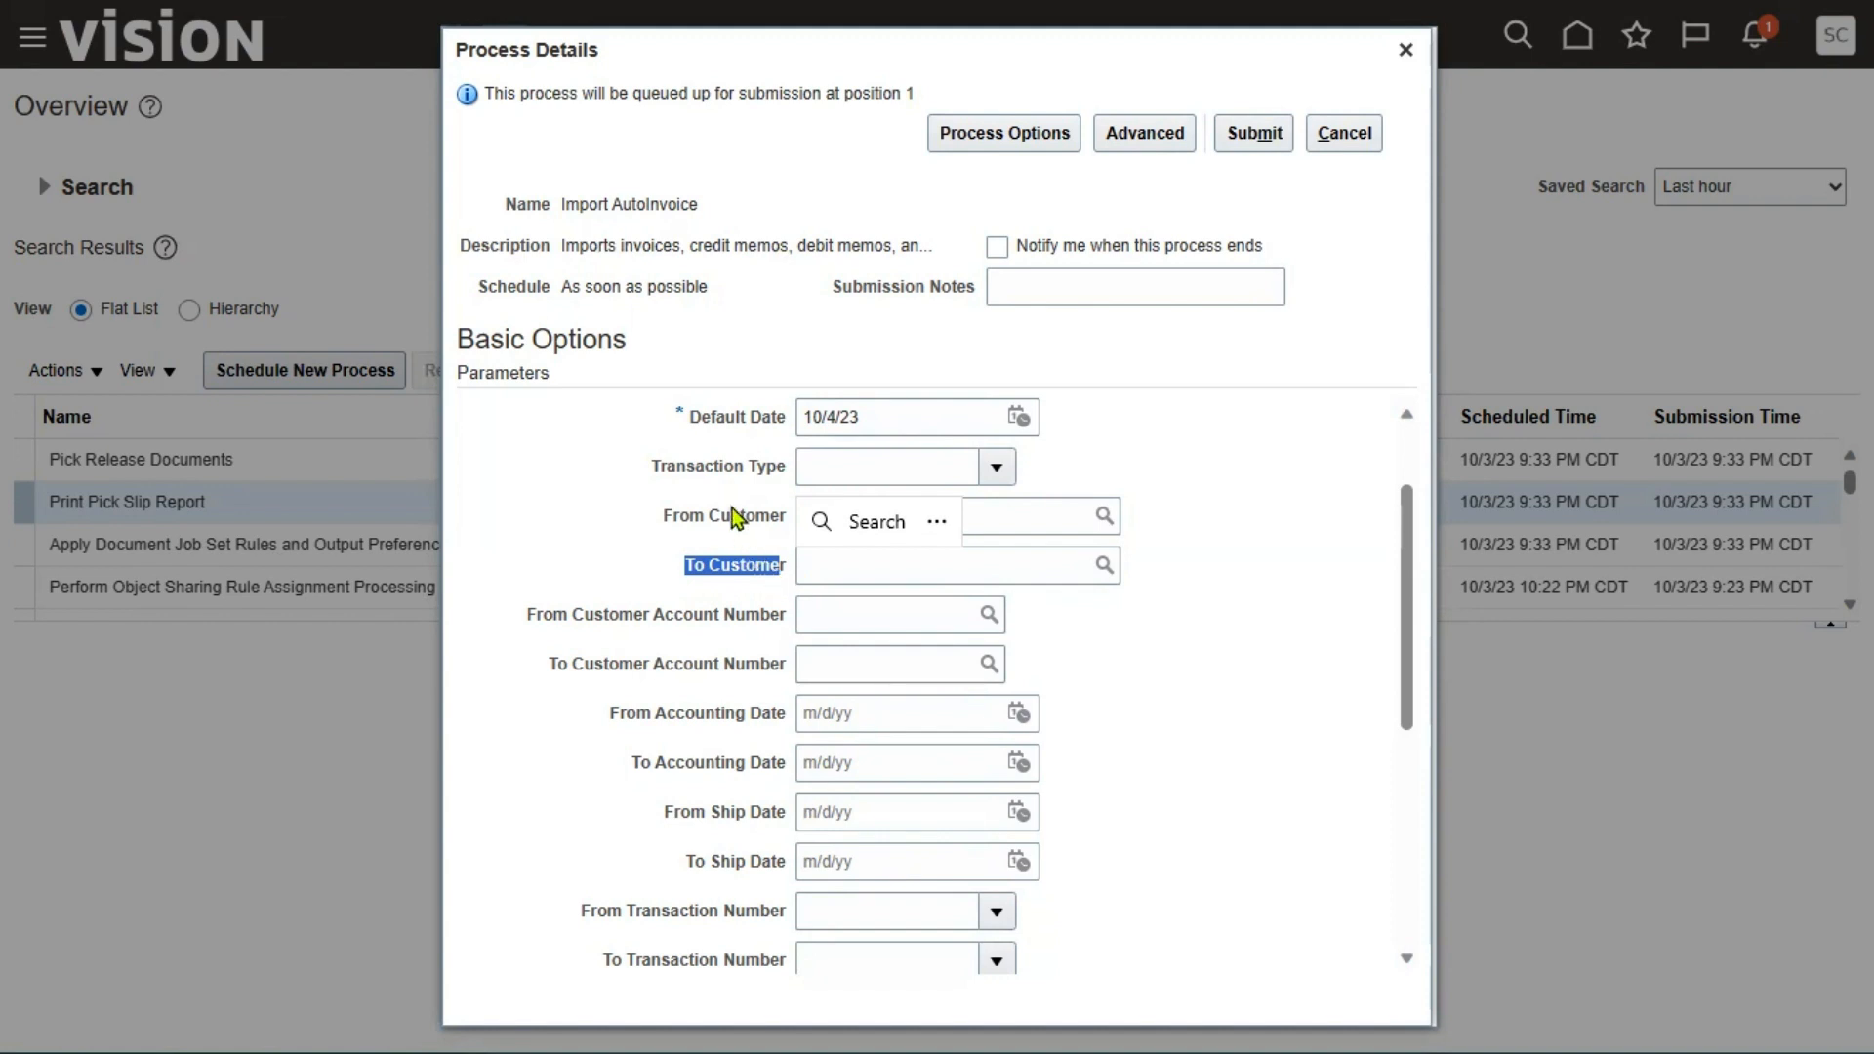
left_click(615, 298)
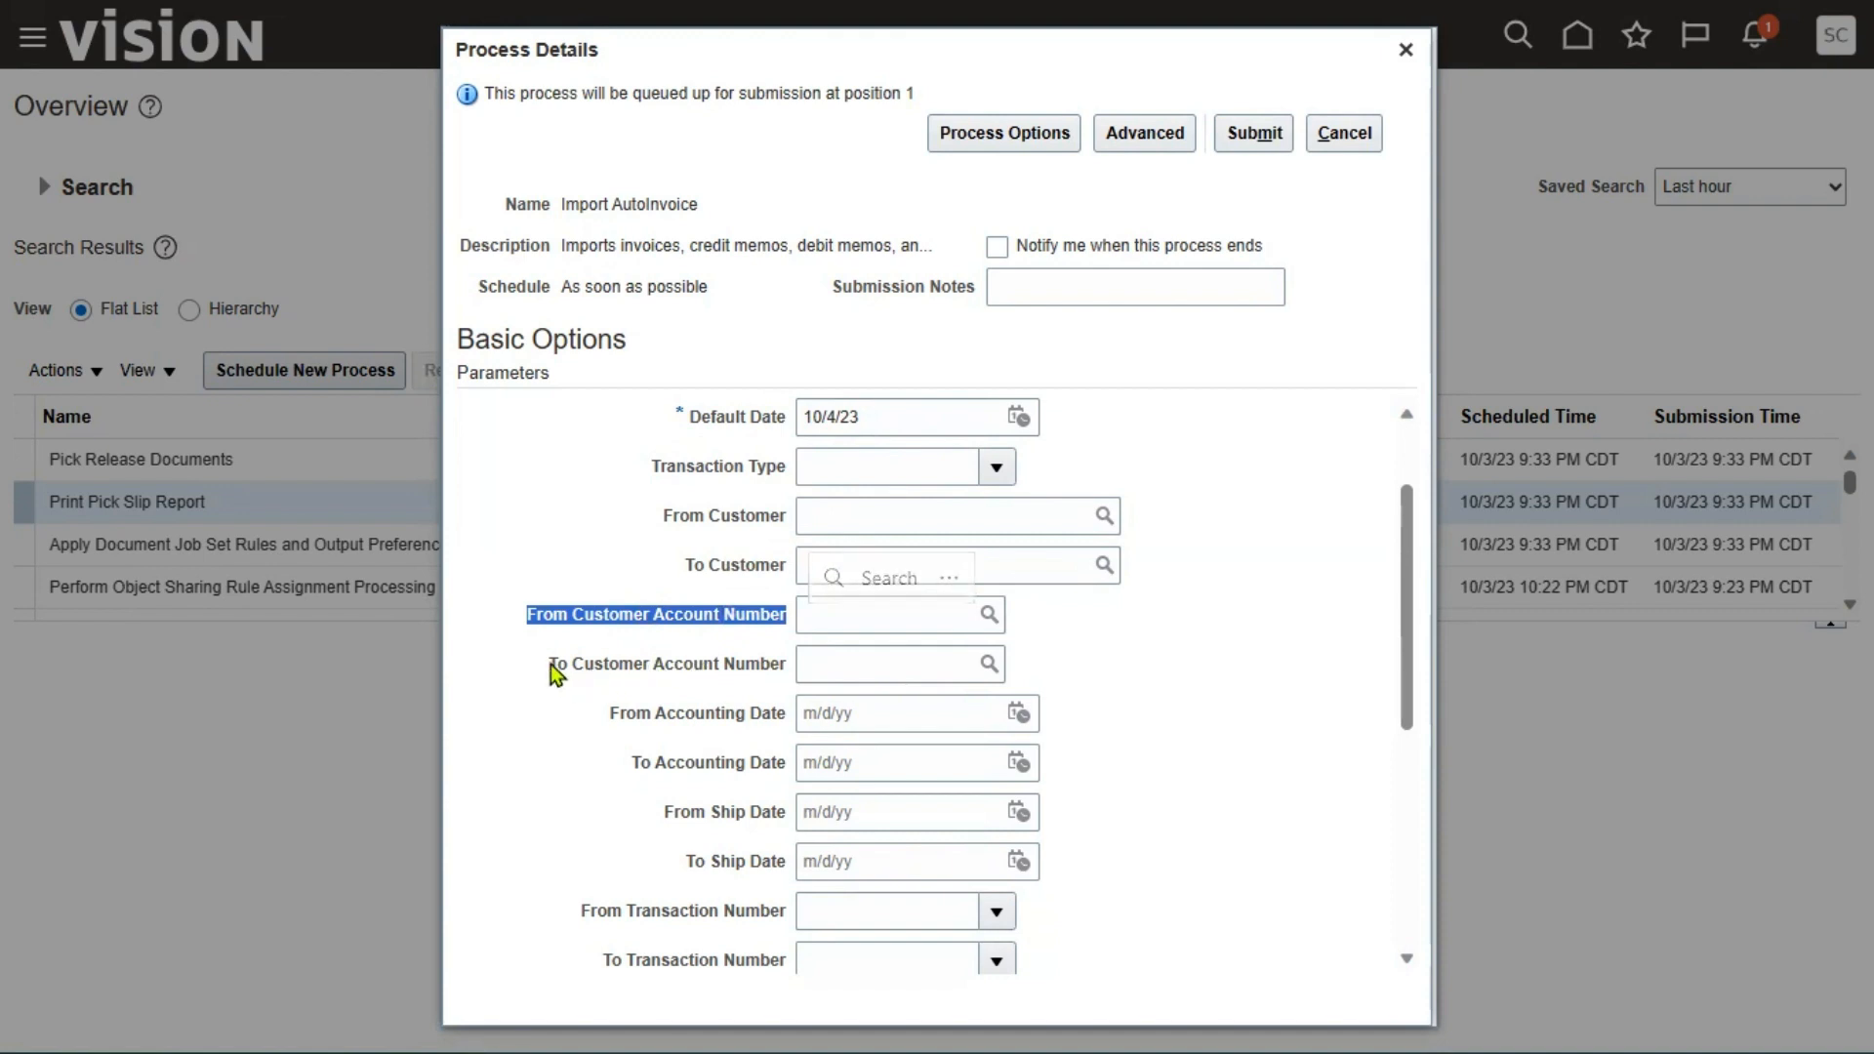
left_click_drag(551, 664, 689, 670)
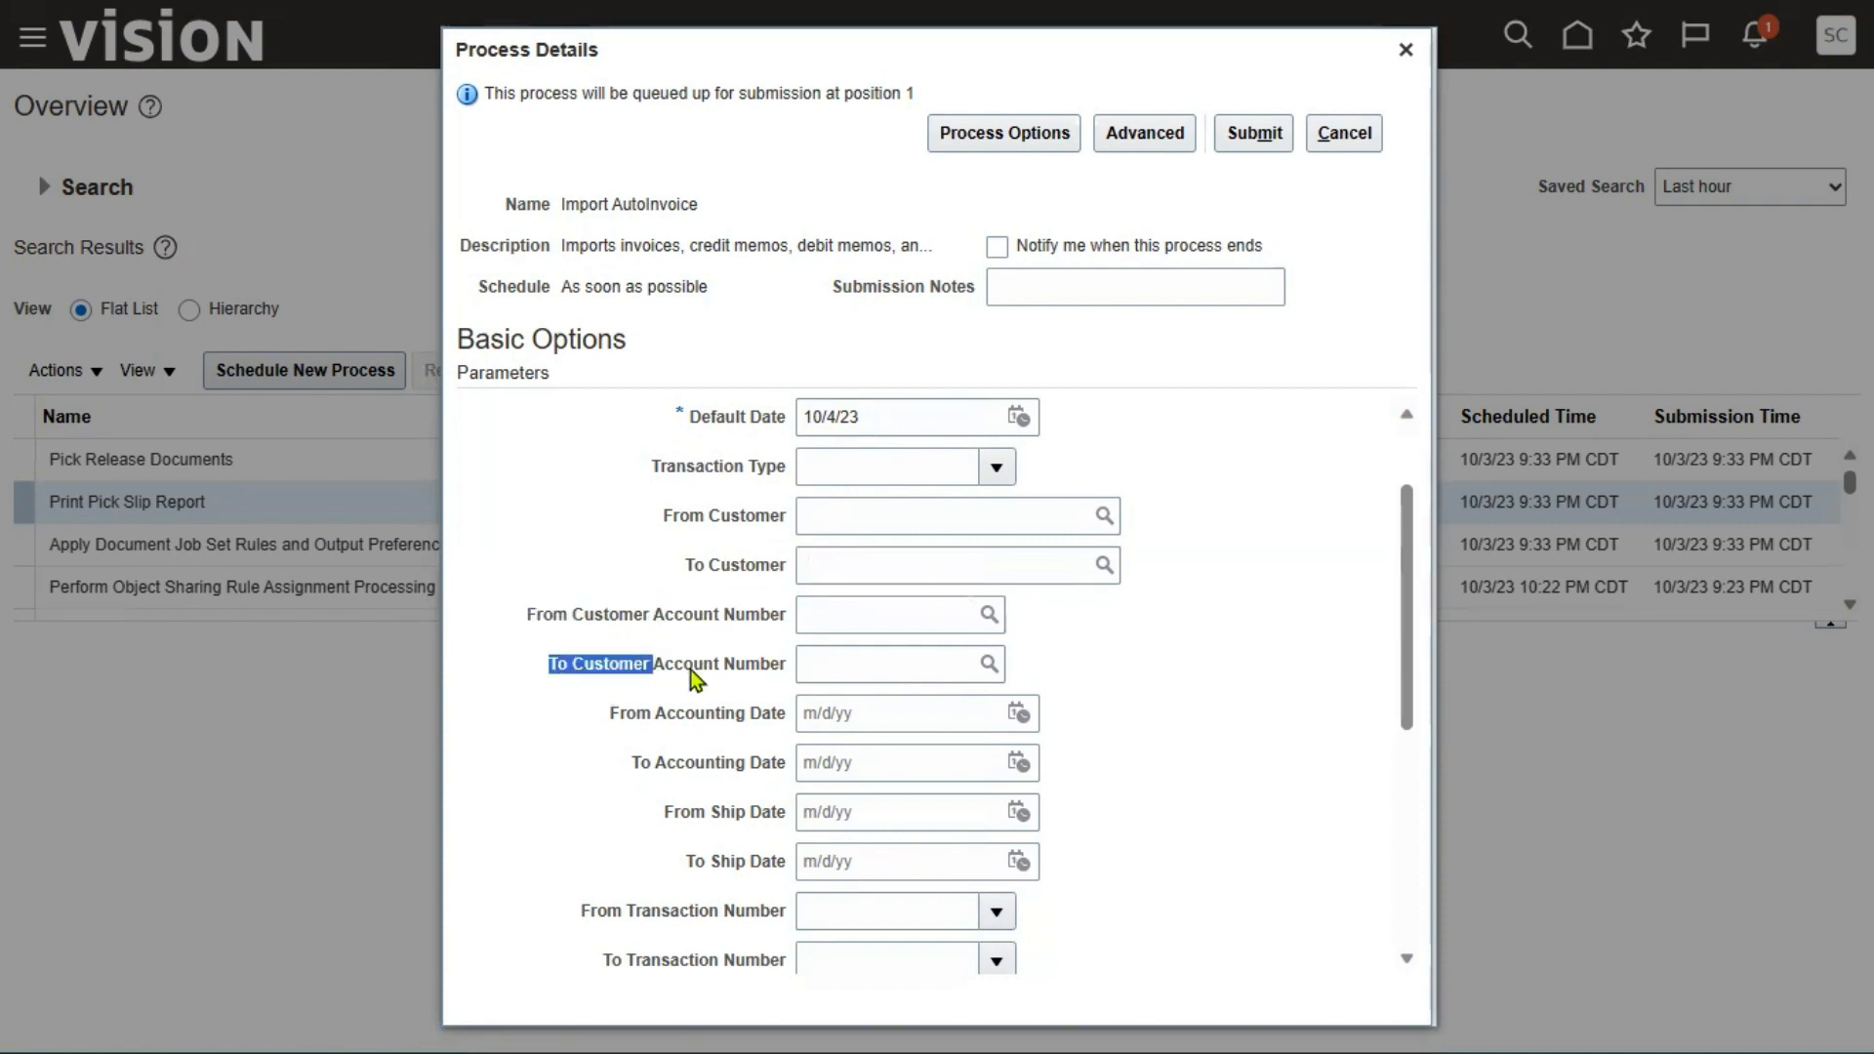
left_click(610, 717)
left_click_drag(711, 716, 816, 719)
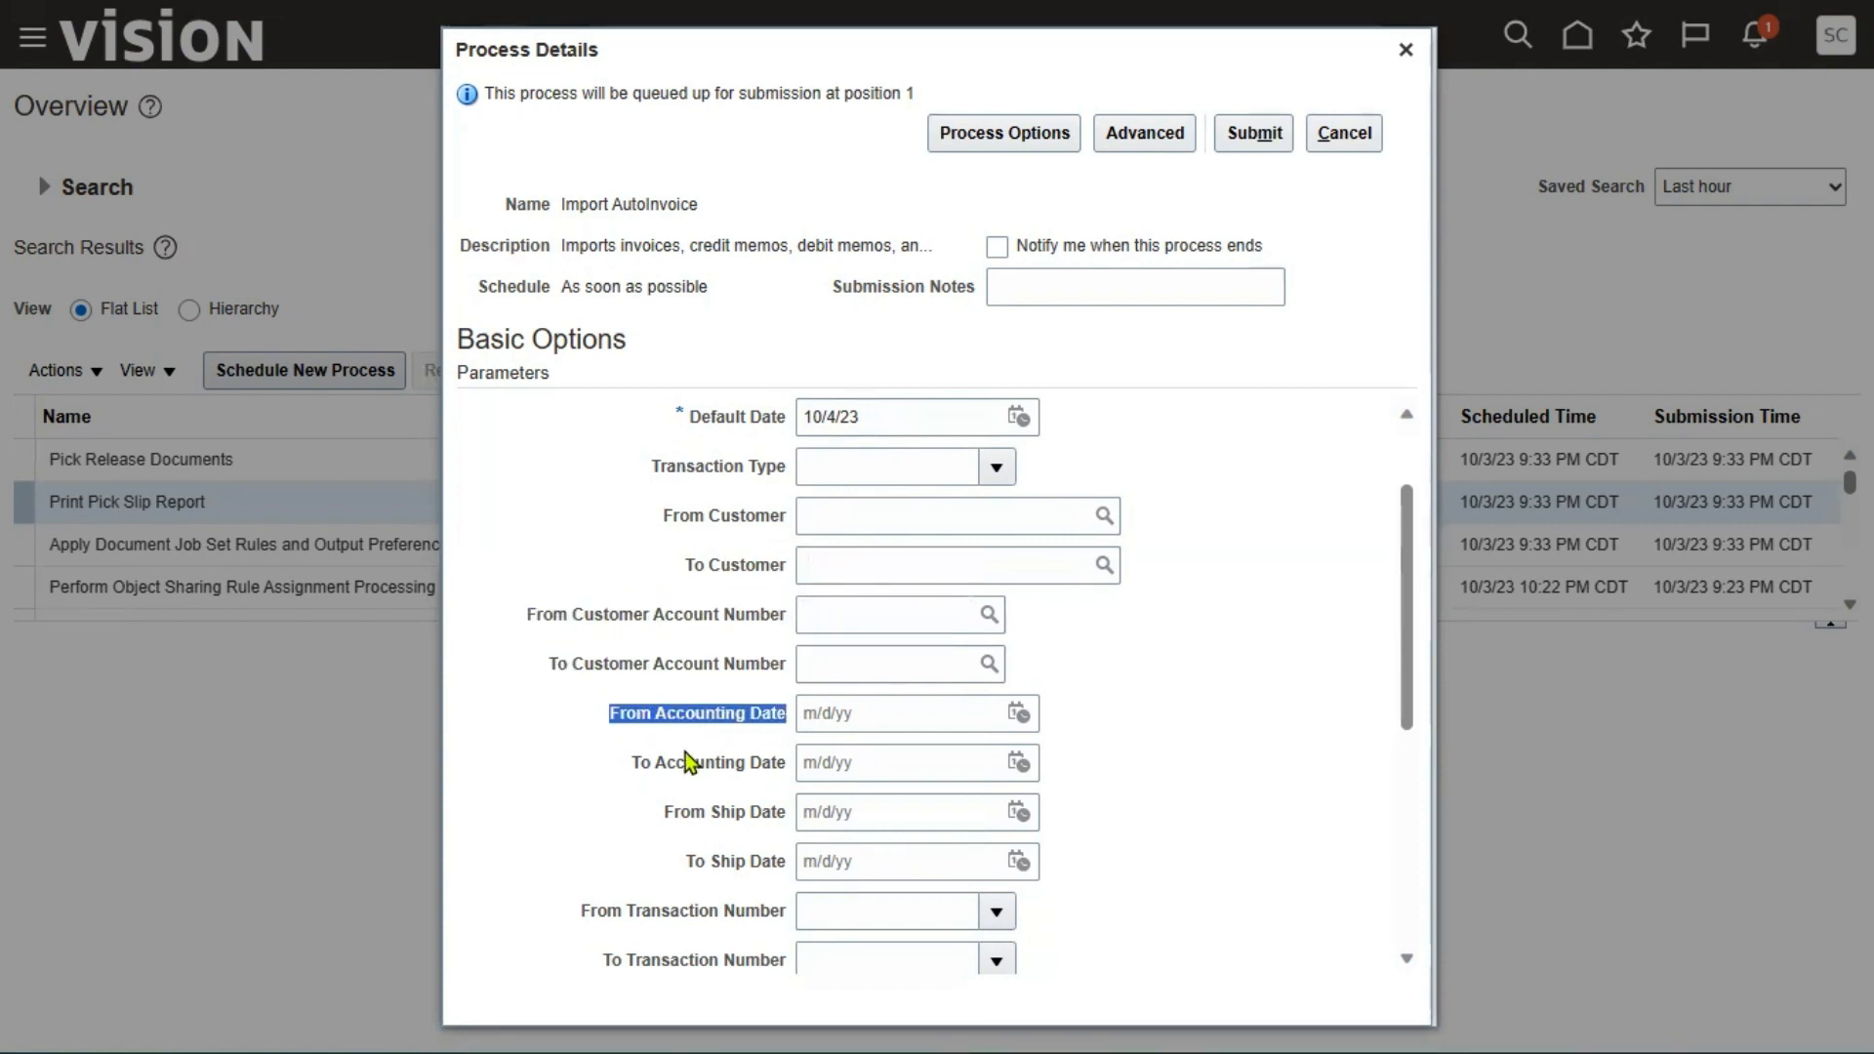
left_click_drag(632, 763, 773, 763)
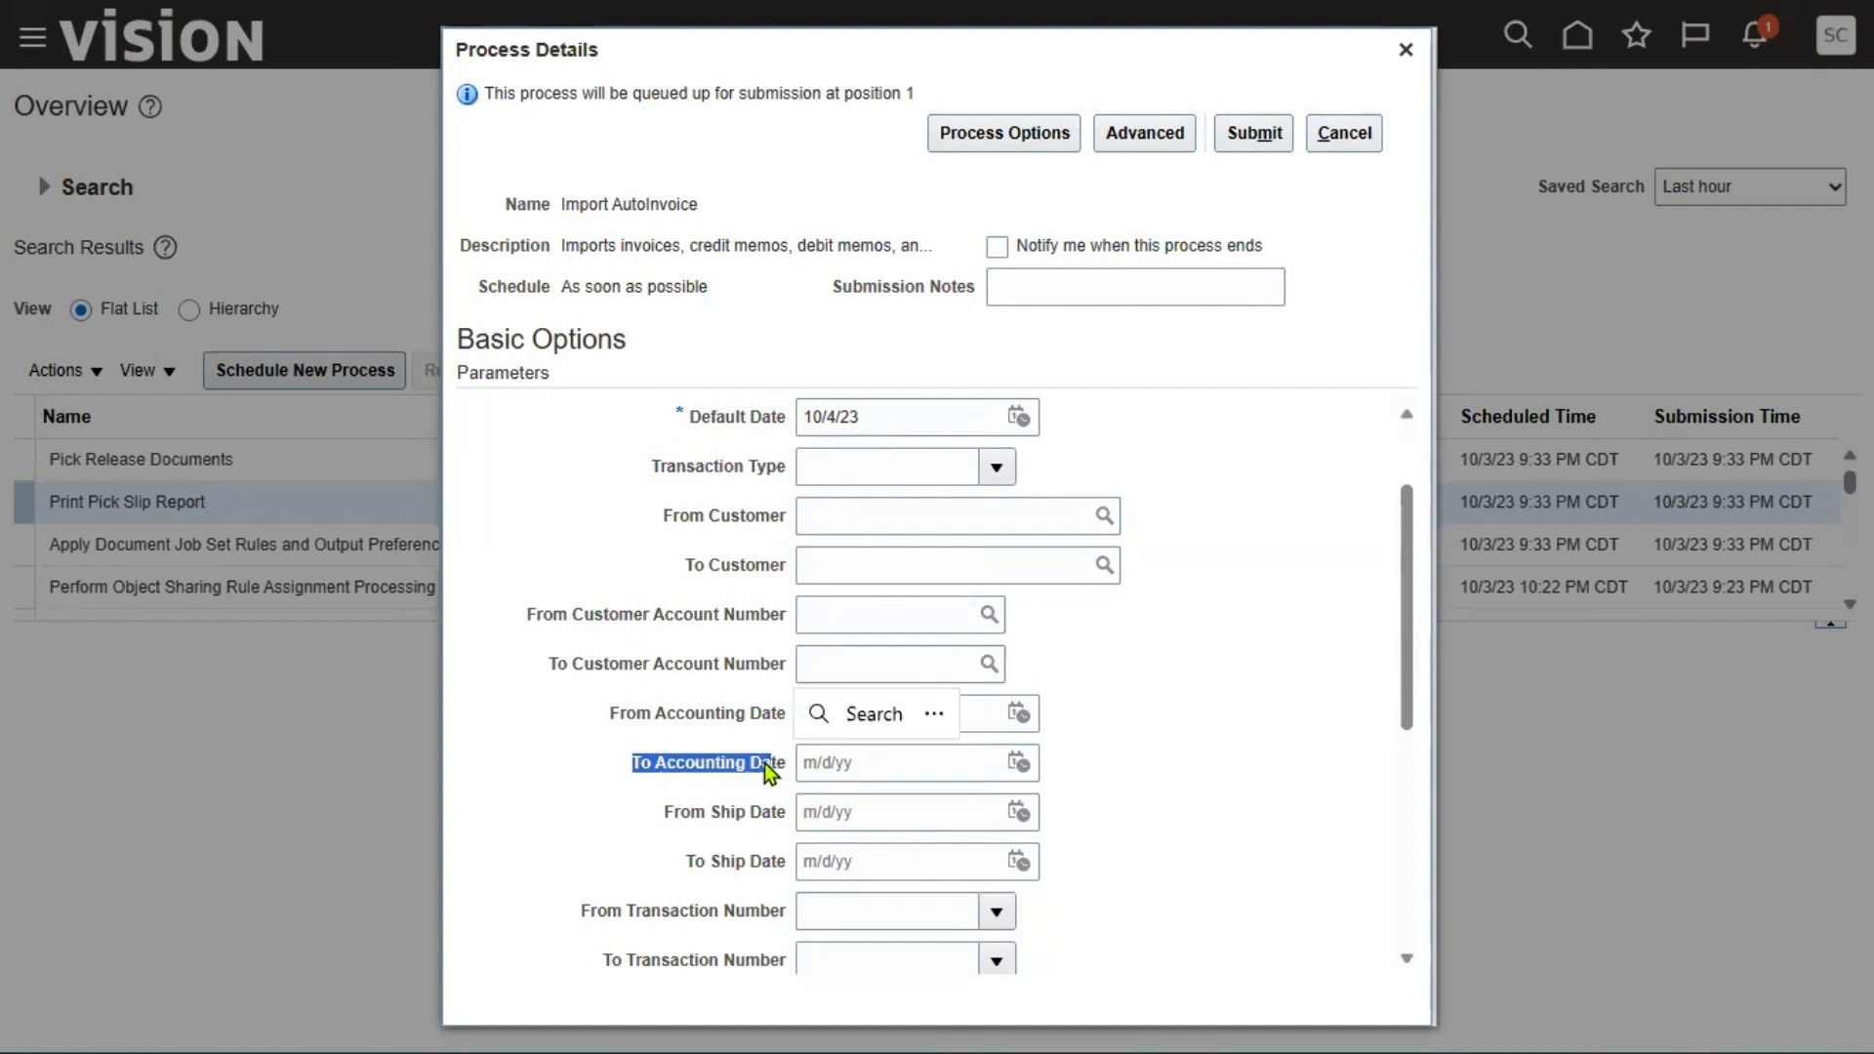
scroll(764, 764, "down", 2)
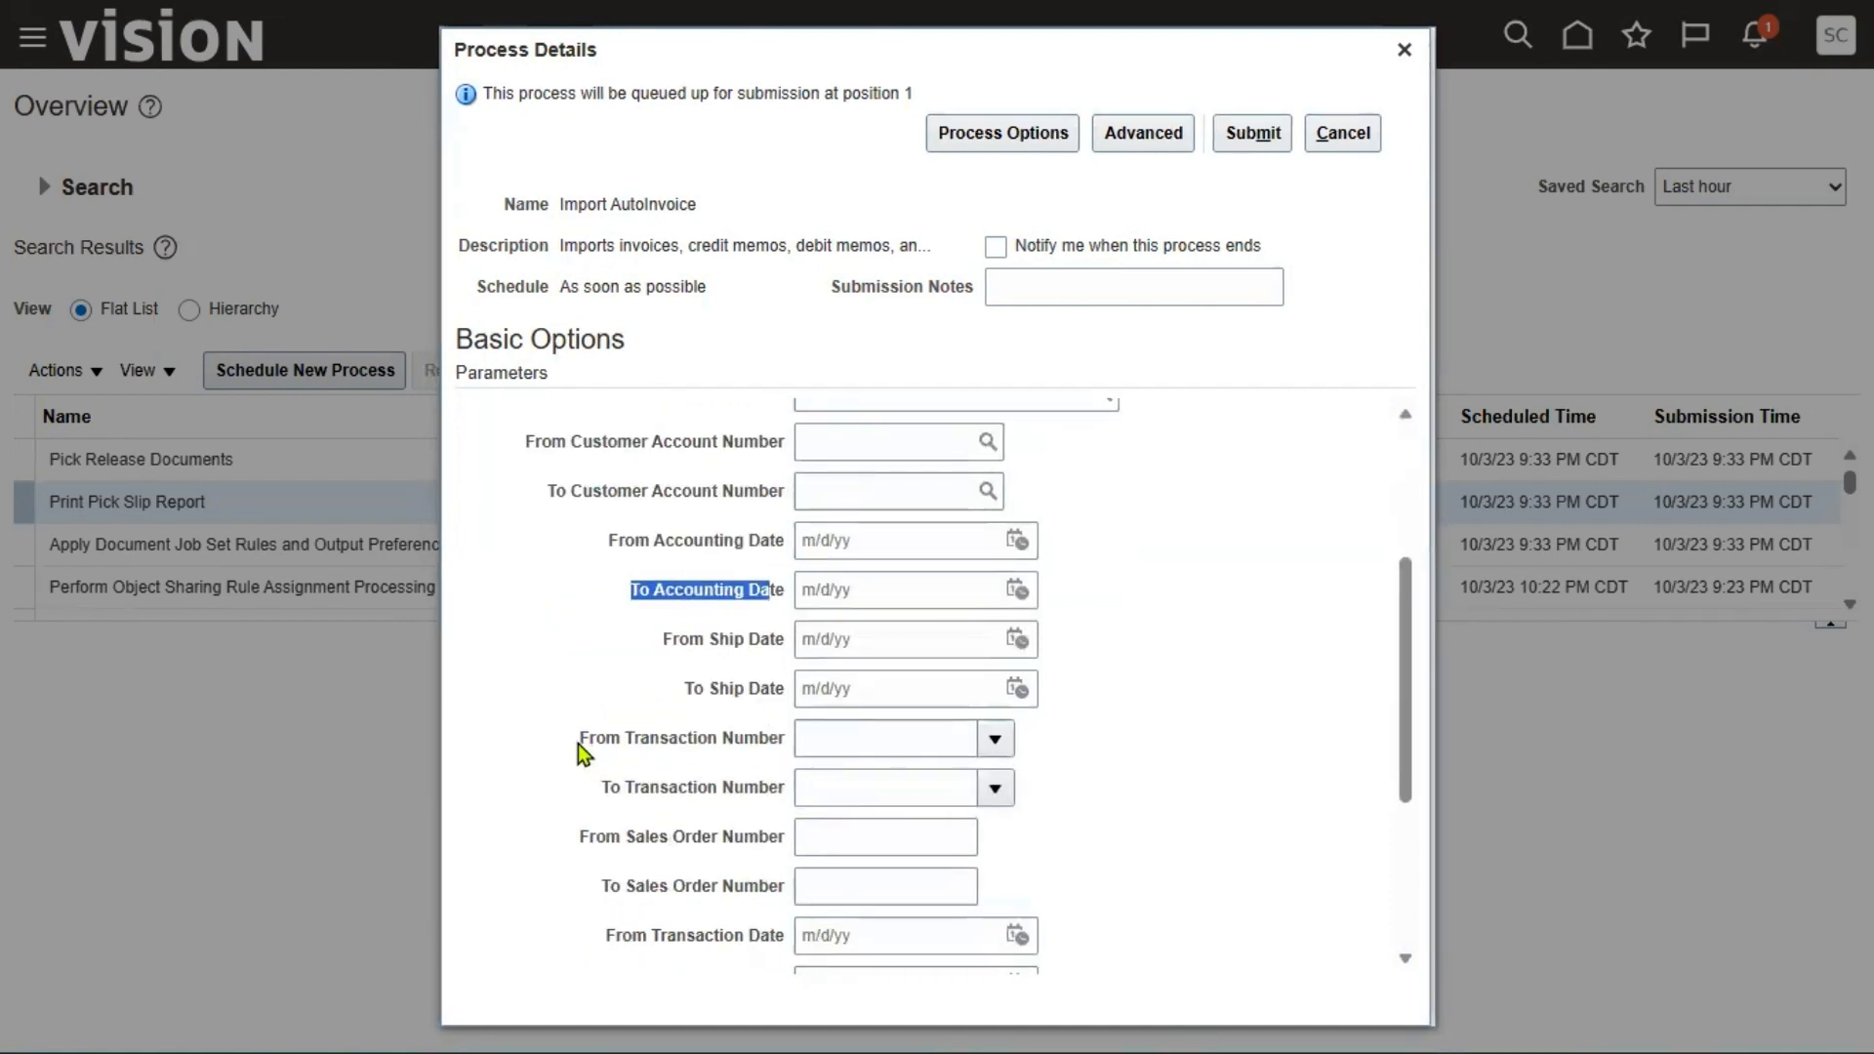
left_click_drag(579, 742, 726, 749)
left_click_drag(601, 787, 777, 794)
- Enter the number of the sales order awaiting billing as both the From and To Sales Order Number
scroll(777, 794, "down", 2)
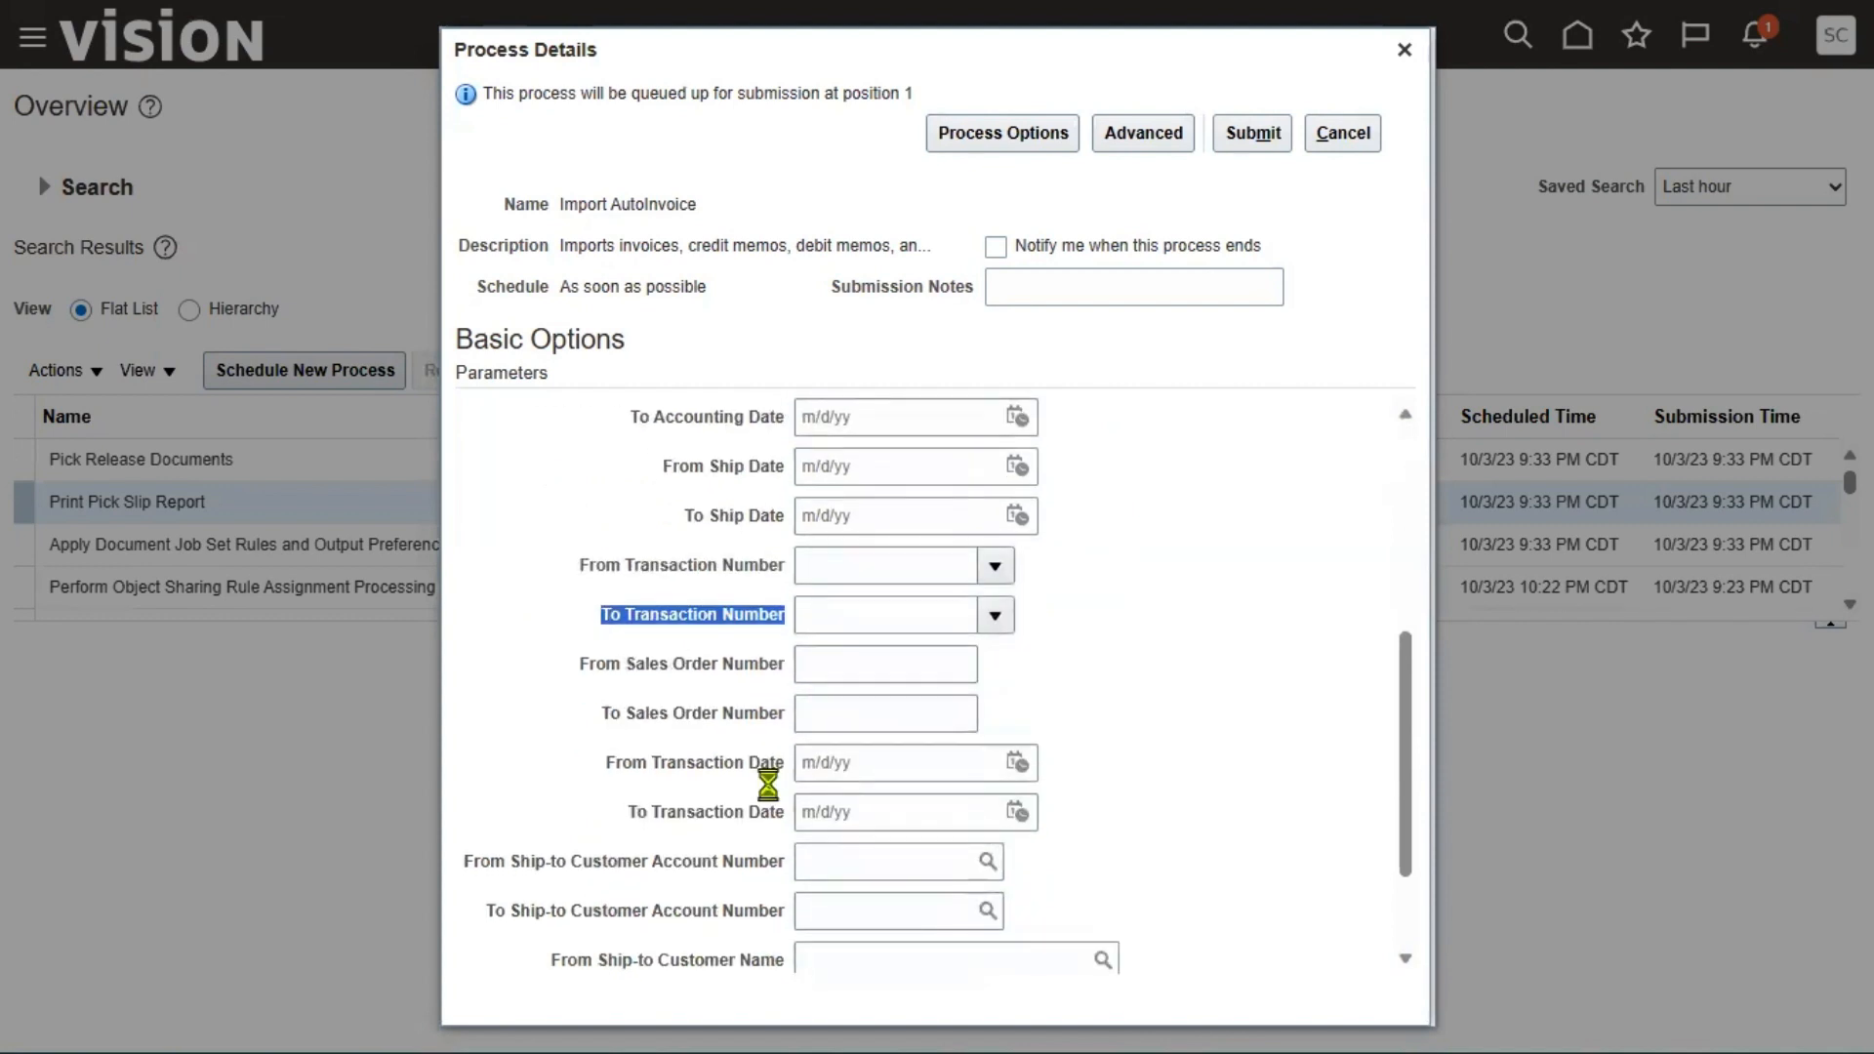
left_click(836, 665)
type("98496")
key("Tab")
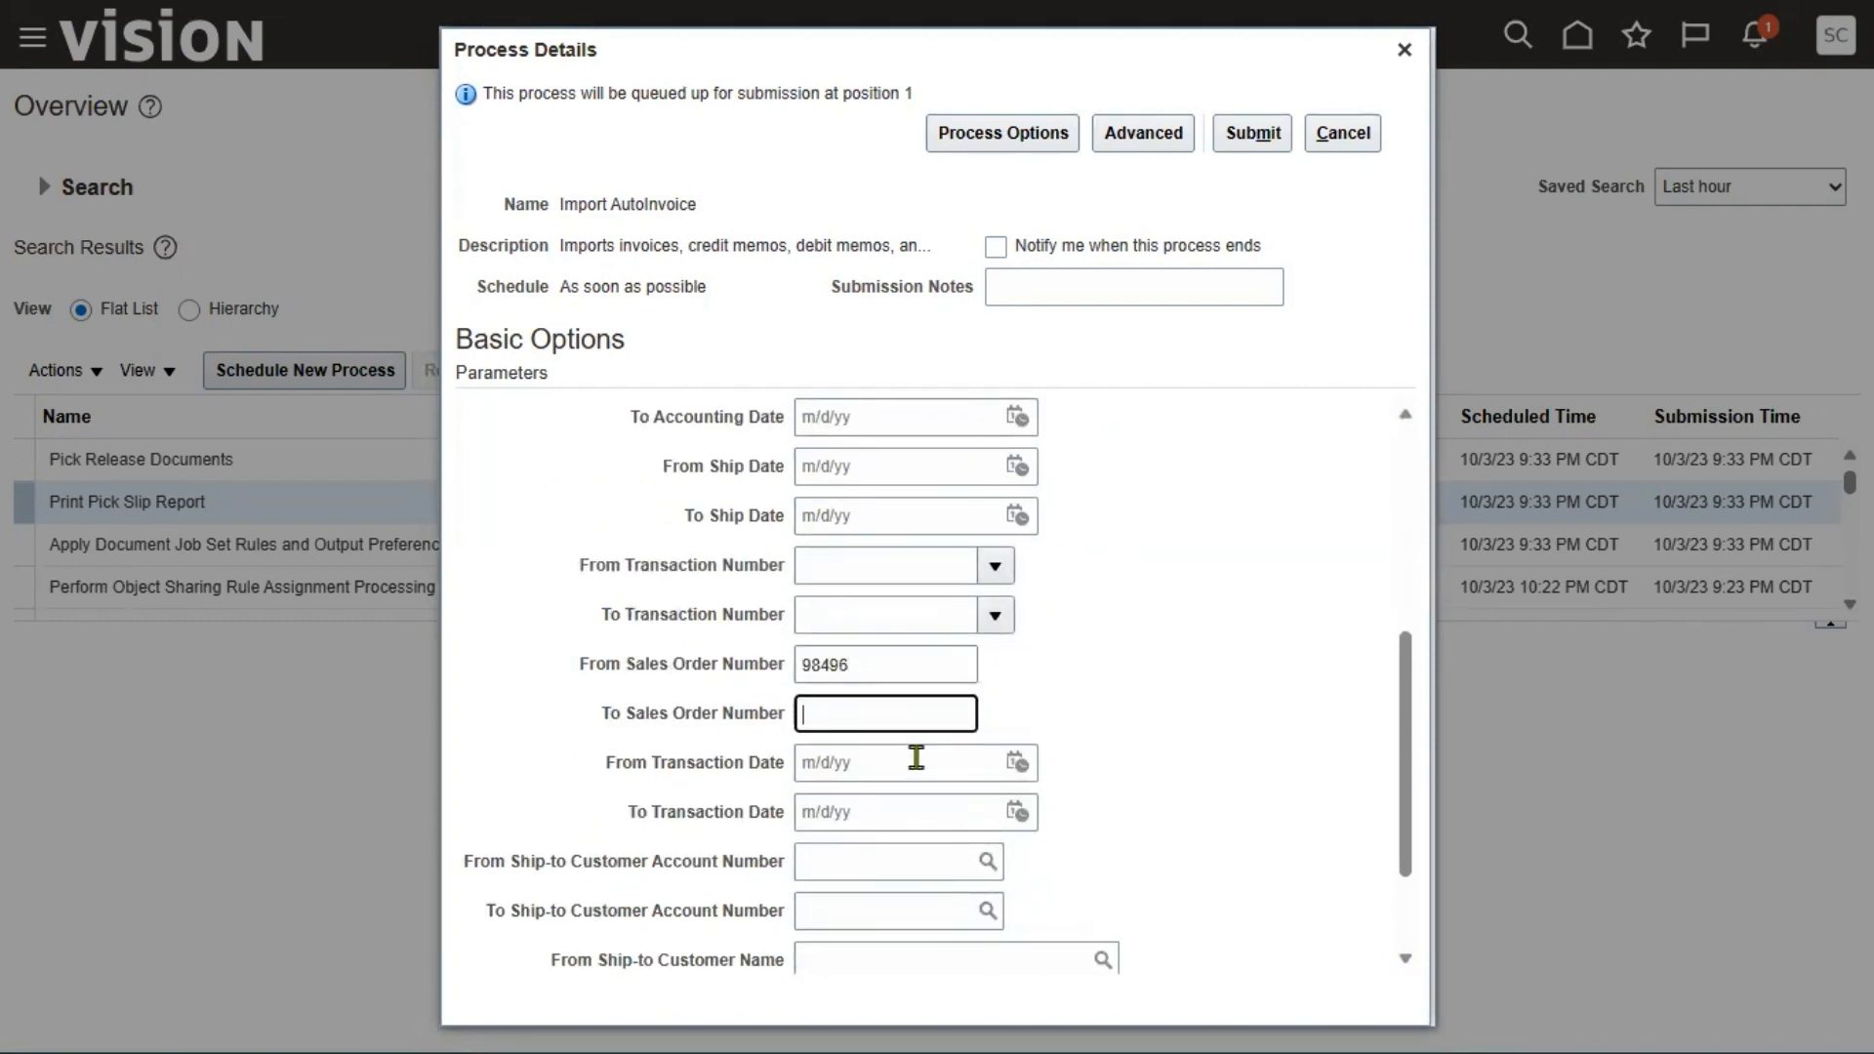
type("98496")
left_click(1168, 694)
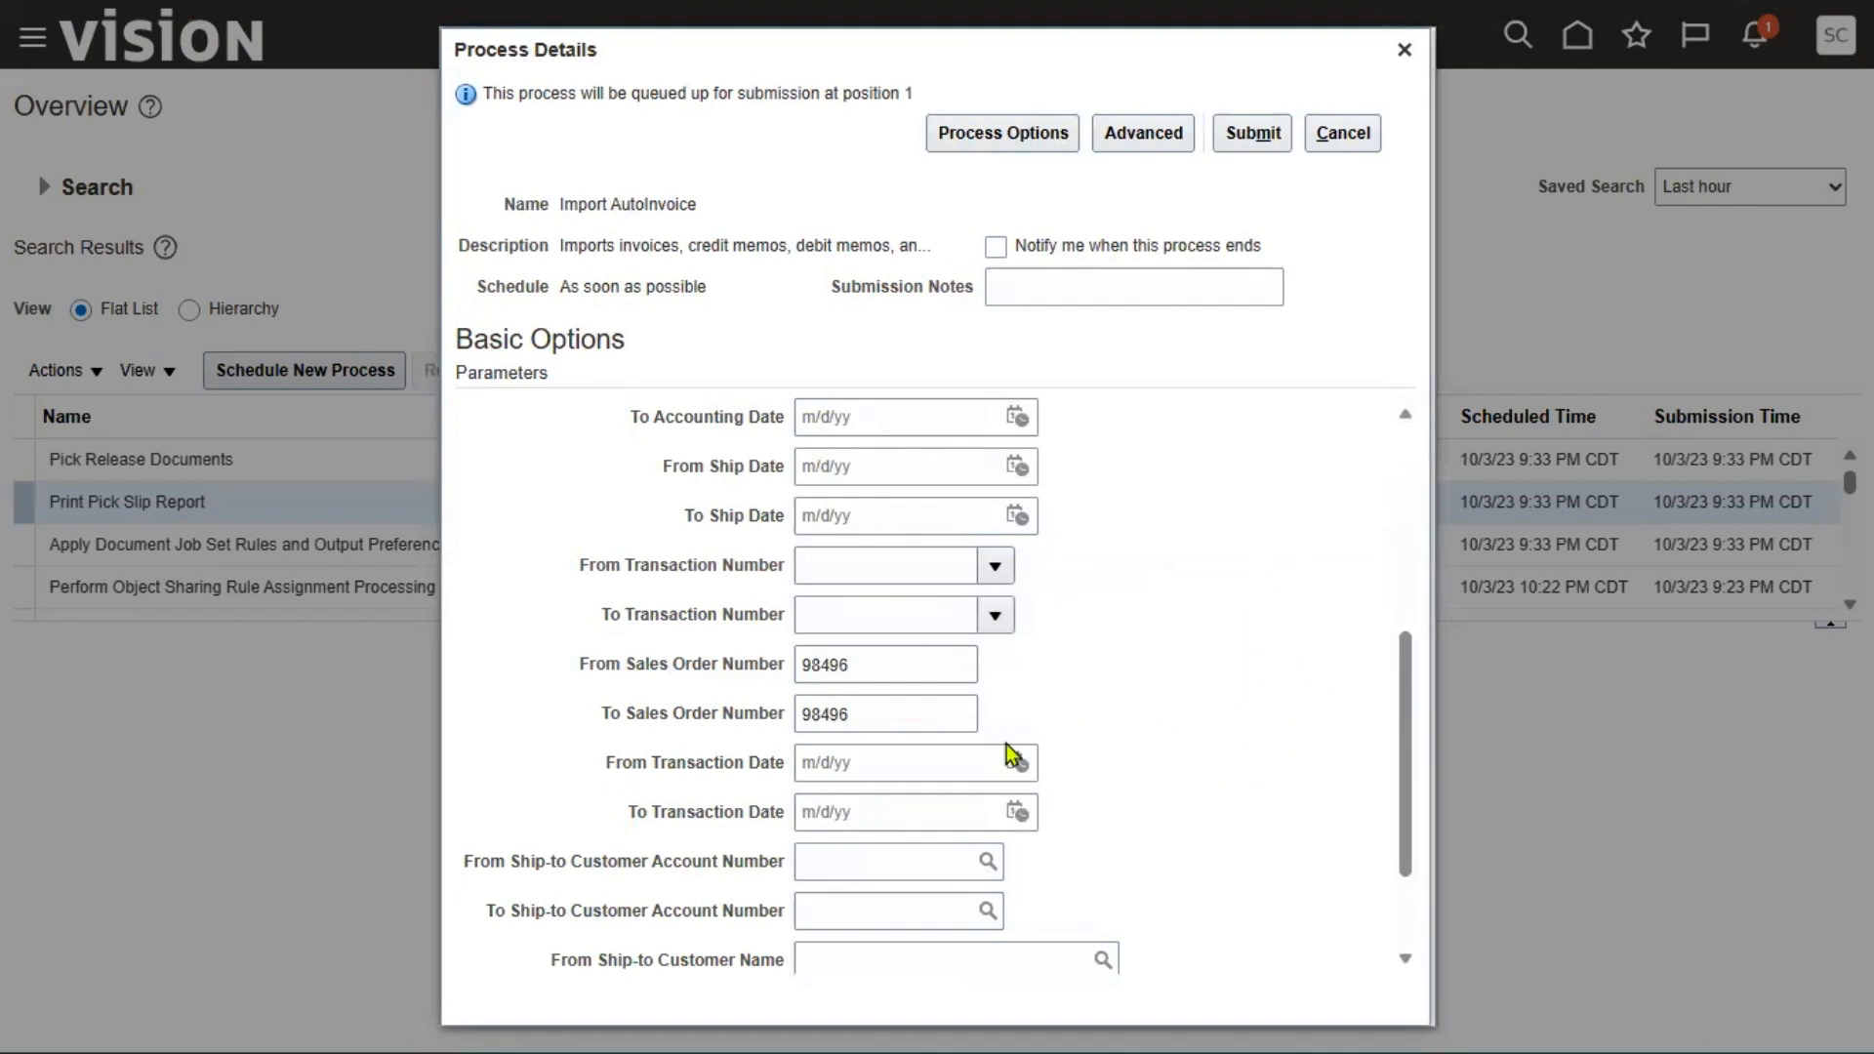
- Check the completed parameters, submit the Import AutoInvoice process and acknowledge the confirmation
scroll(1008, 757, "down", 3)
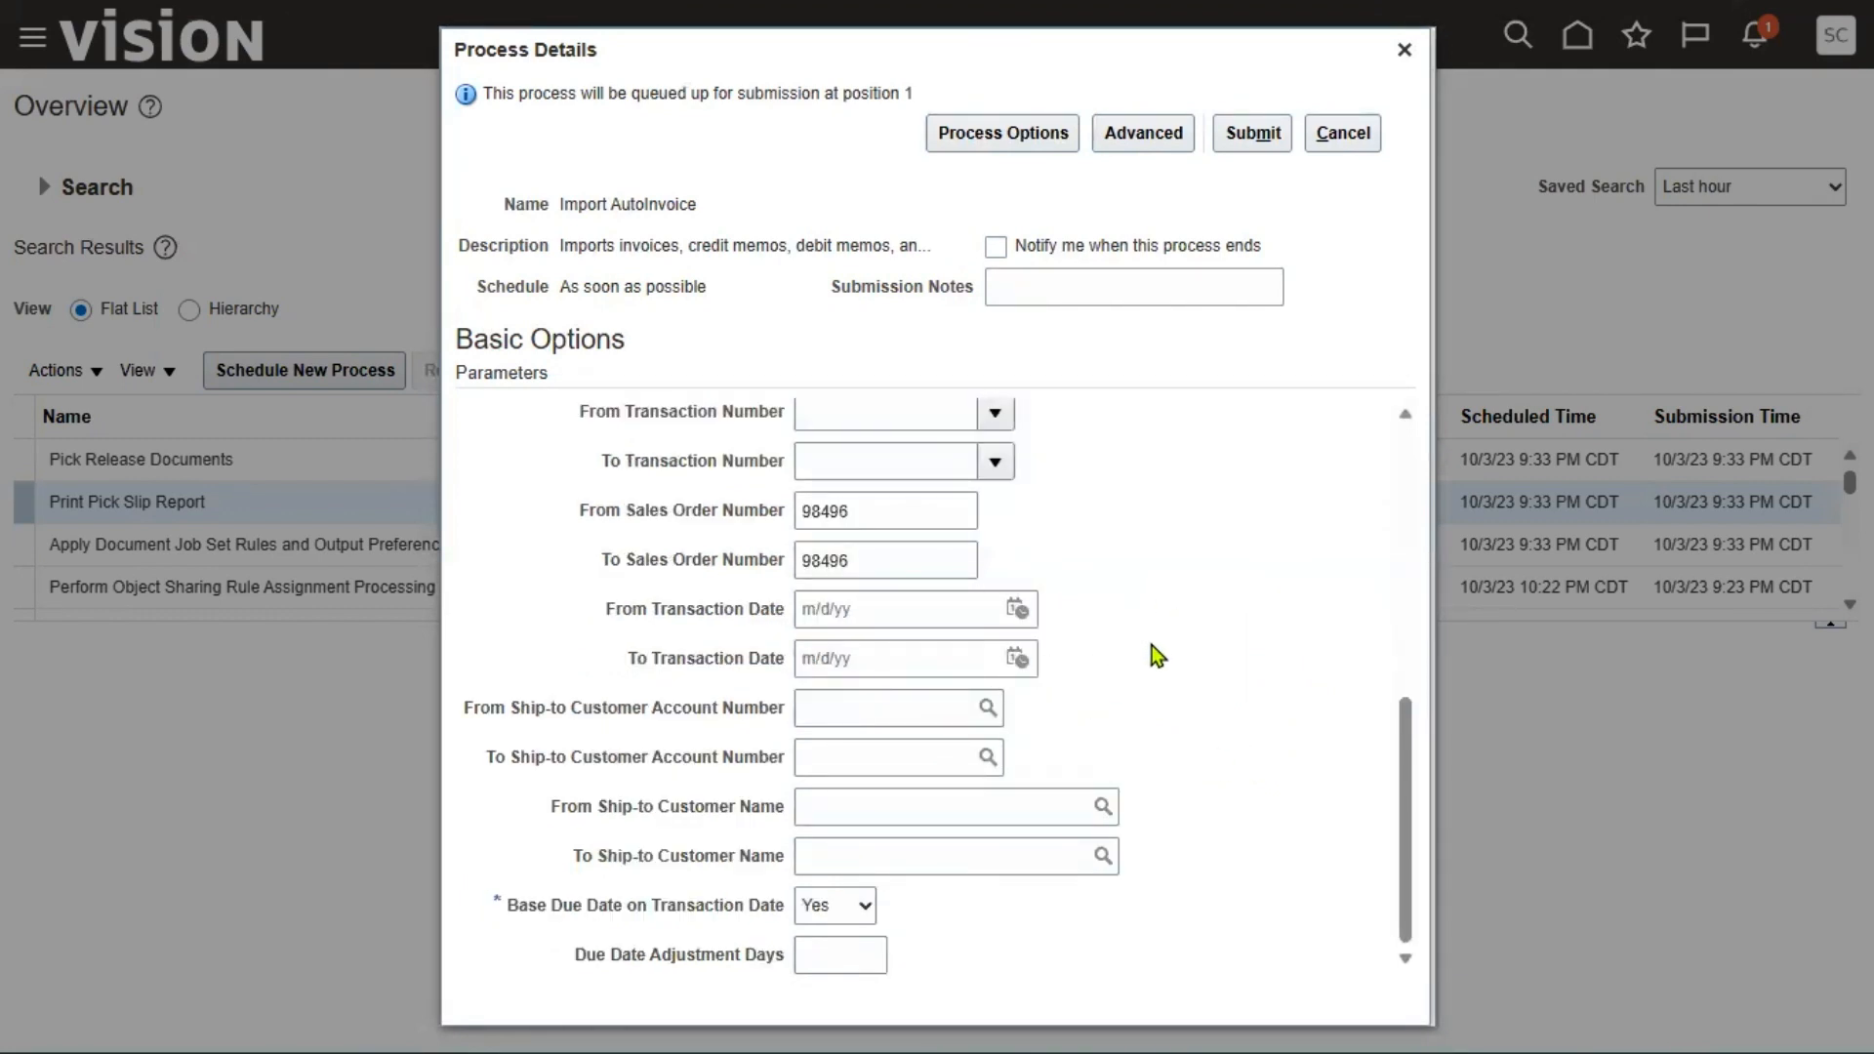
scroll(1234, 659, "up", 10)
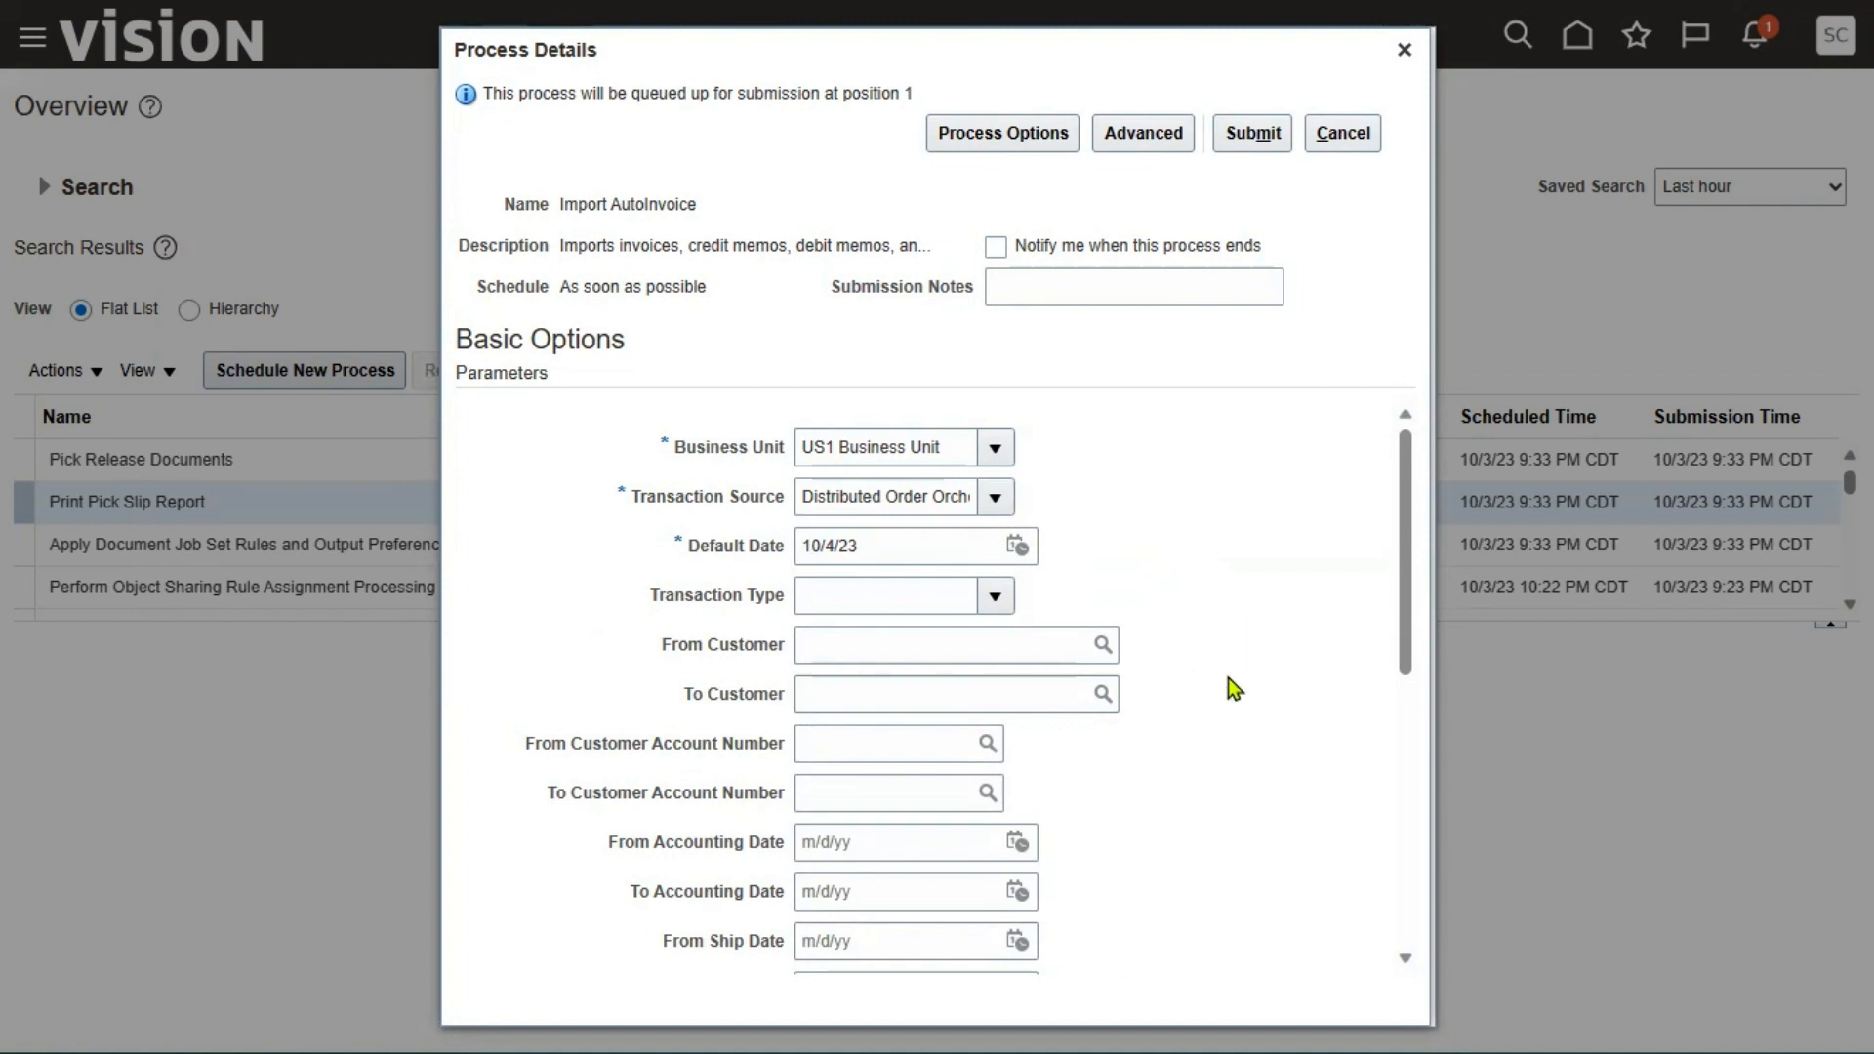
scroll(1234, 842, "down", 5)
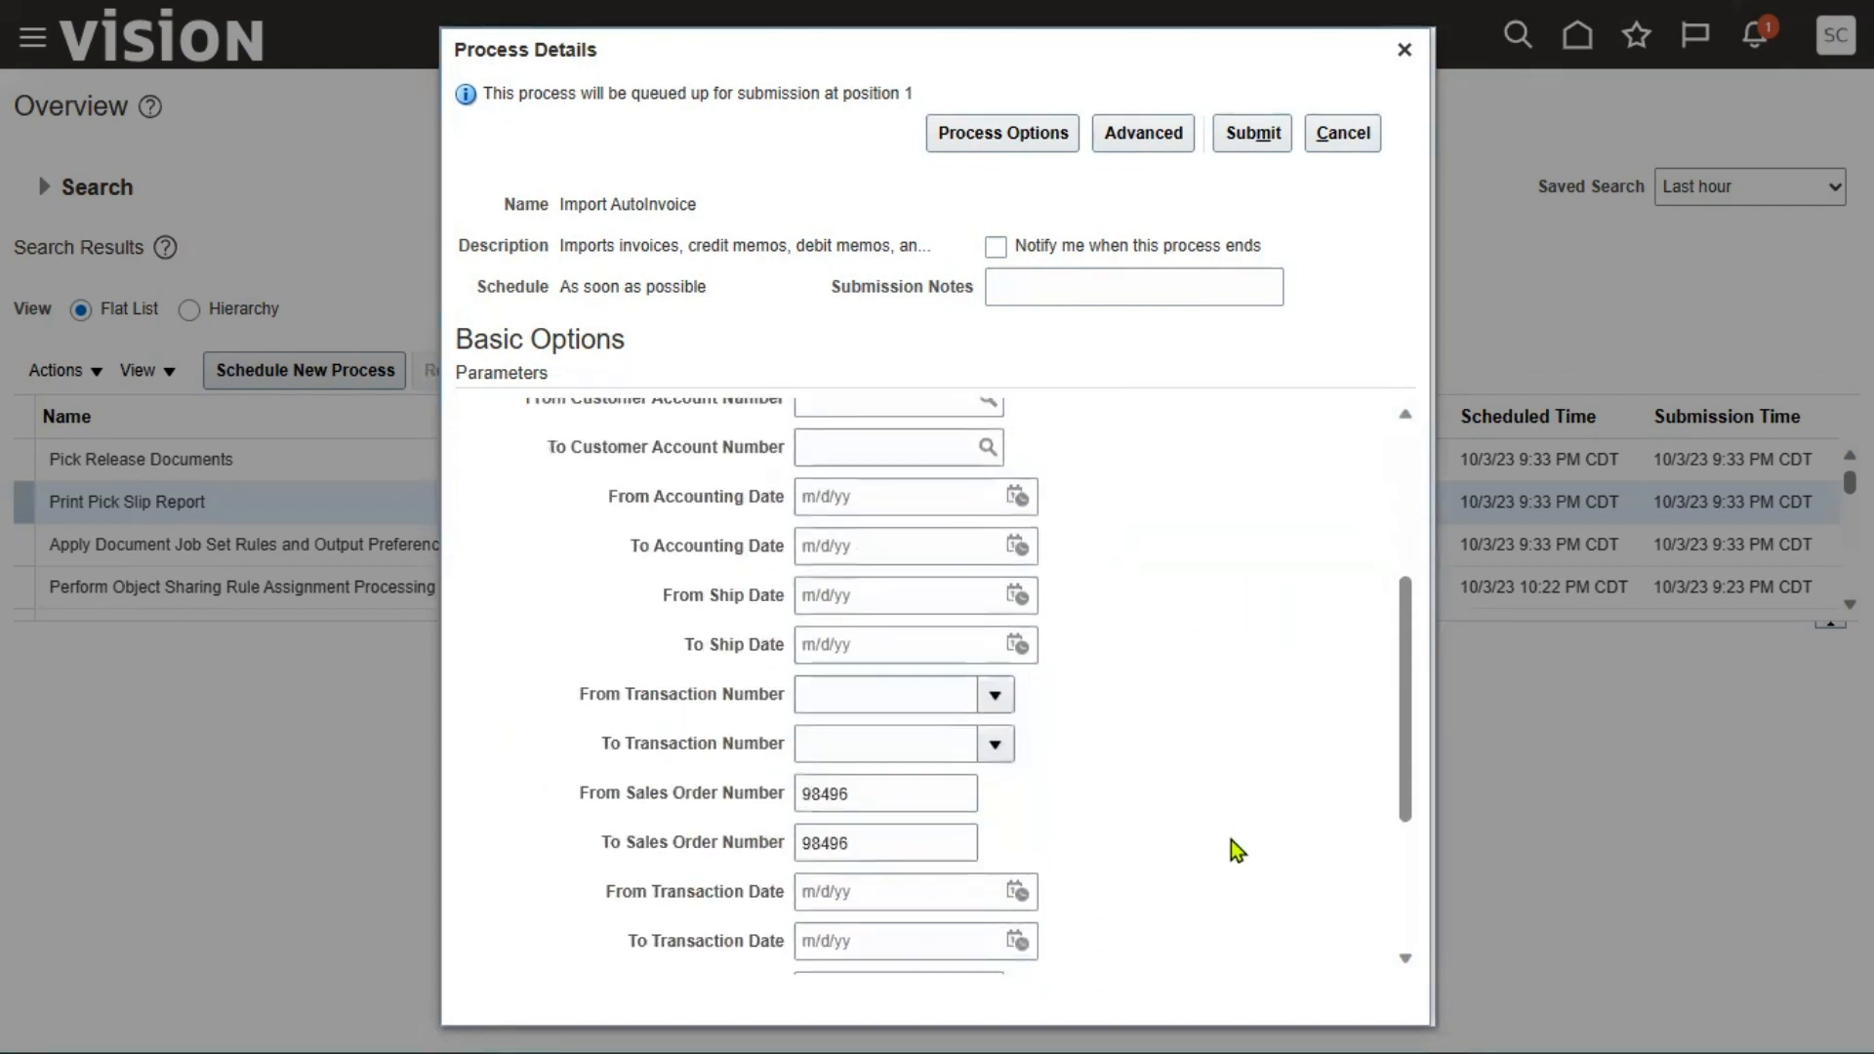
scroll(1232, 838, "down", 3)
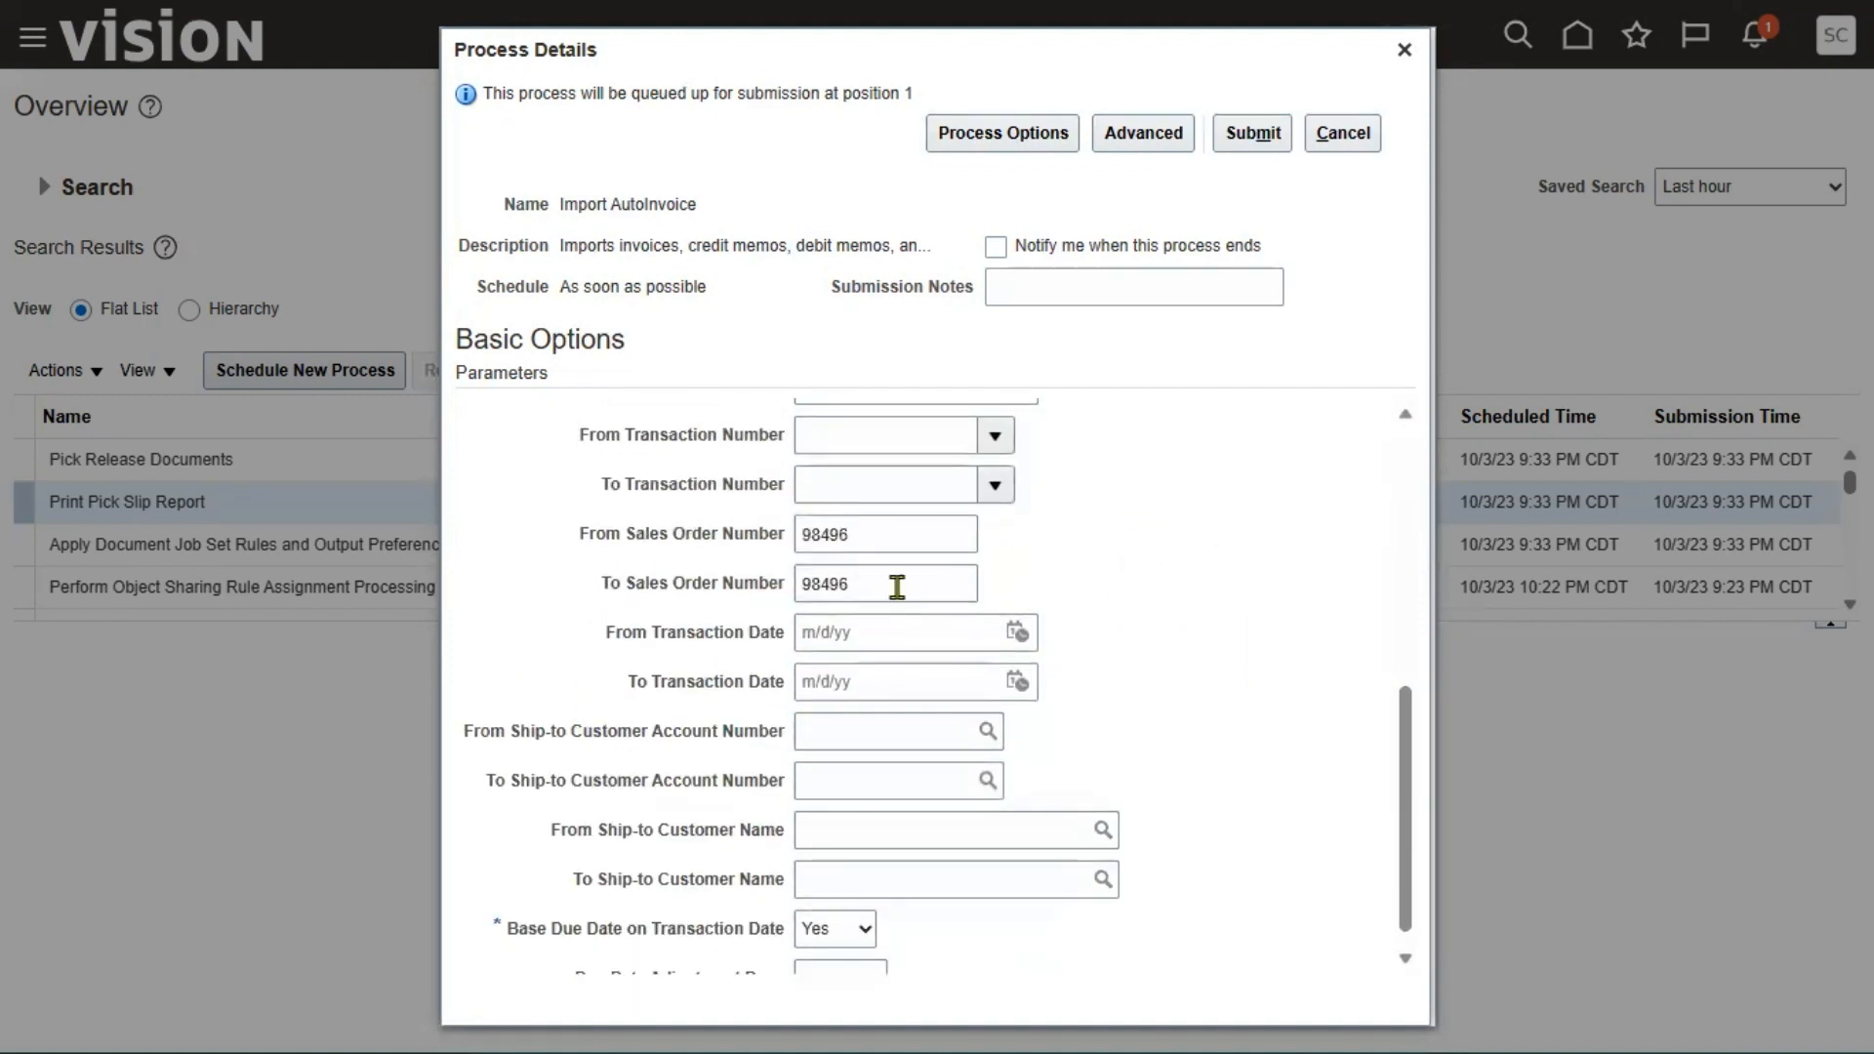
scroll(815, 781, "up", 3)
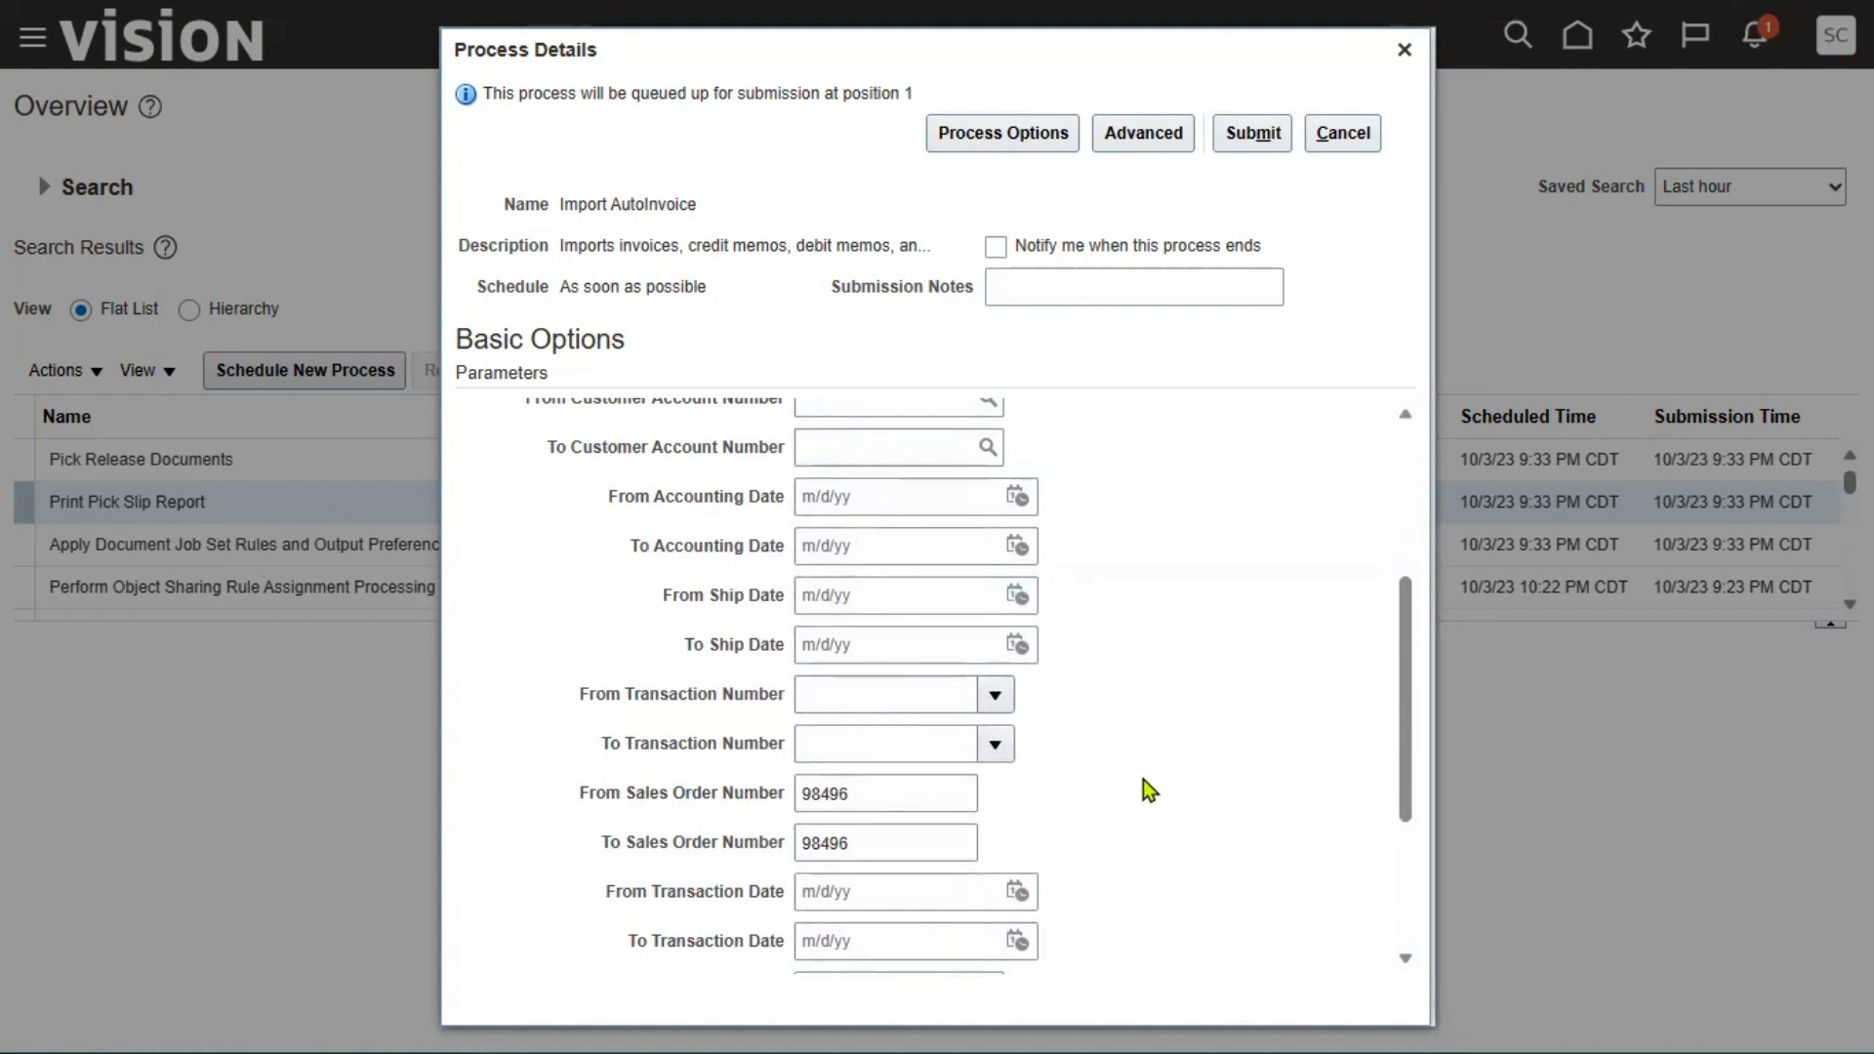
scroll(1149, 789, "up", 3)
left_click(1255, 133)
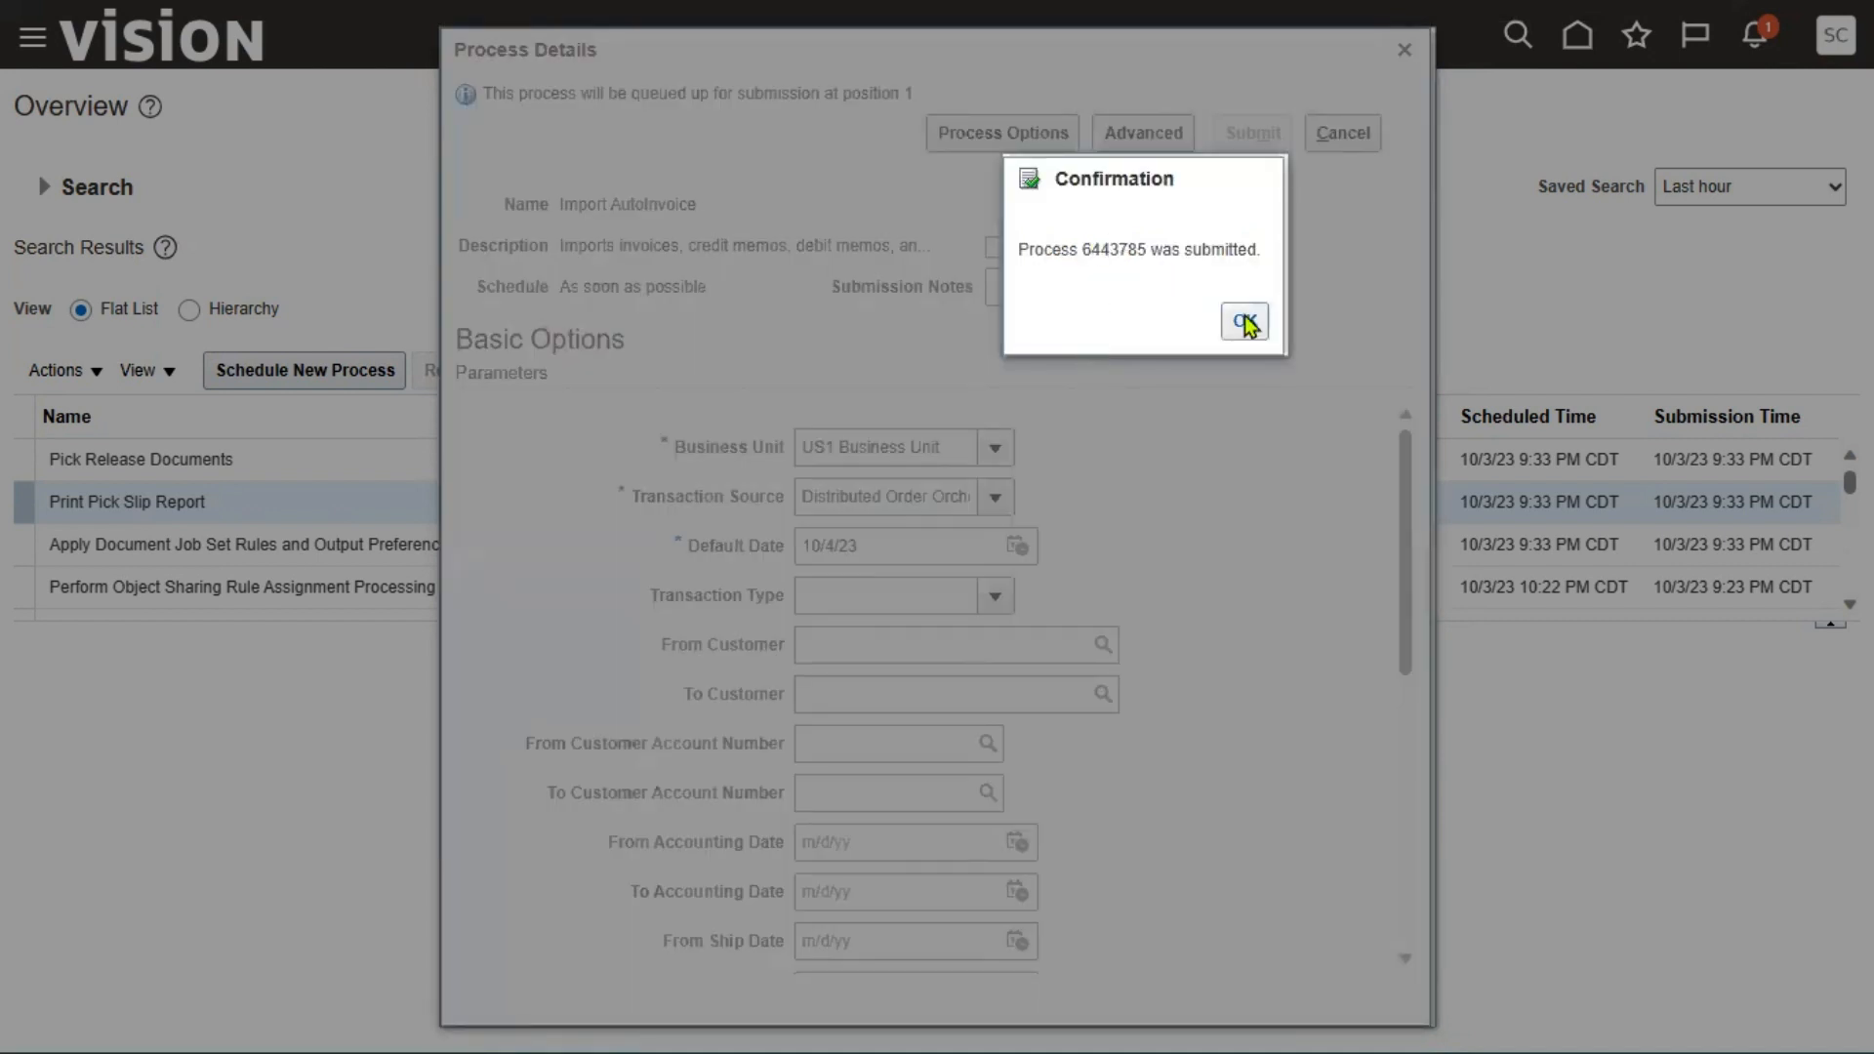
left_click(1243, 323)
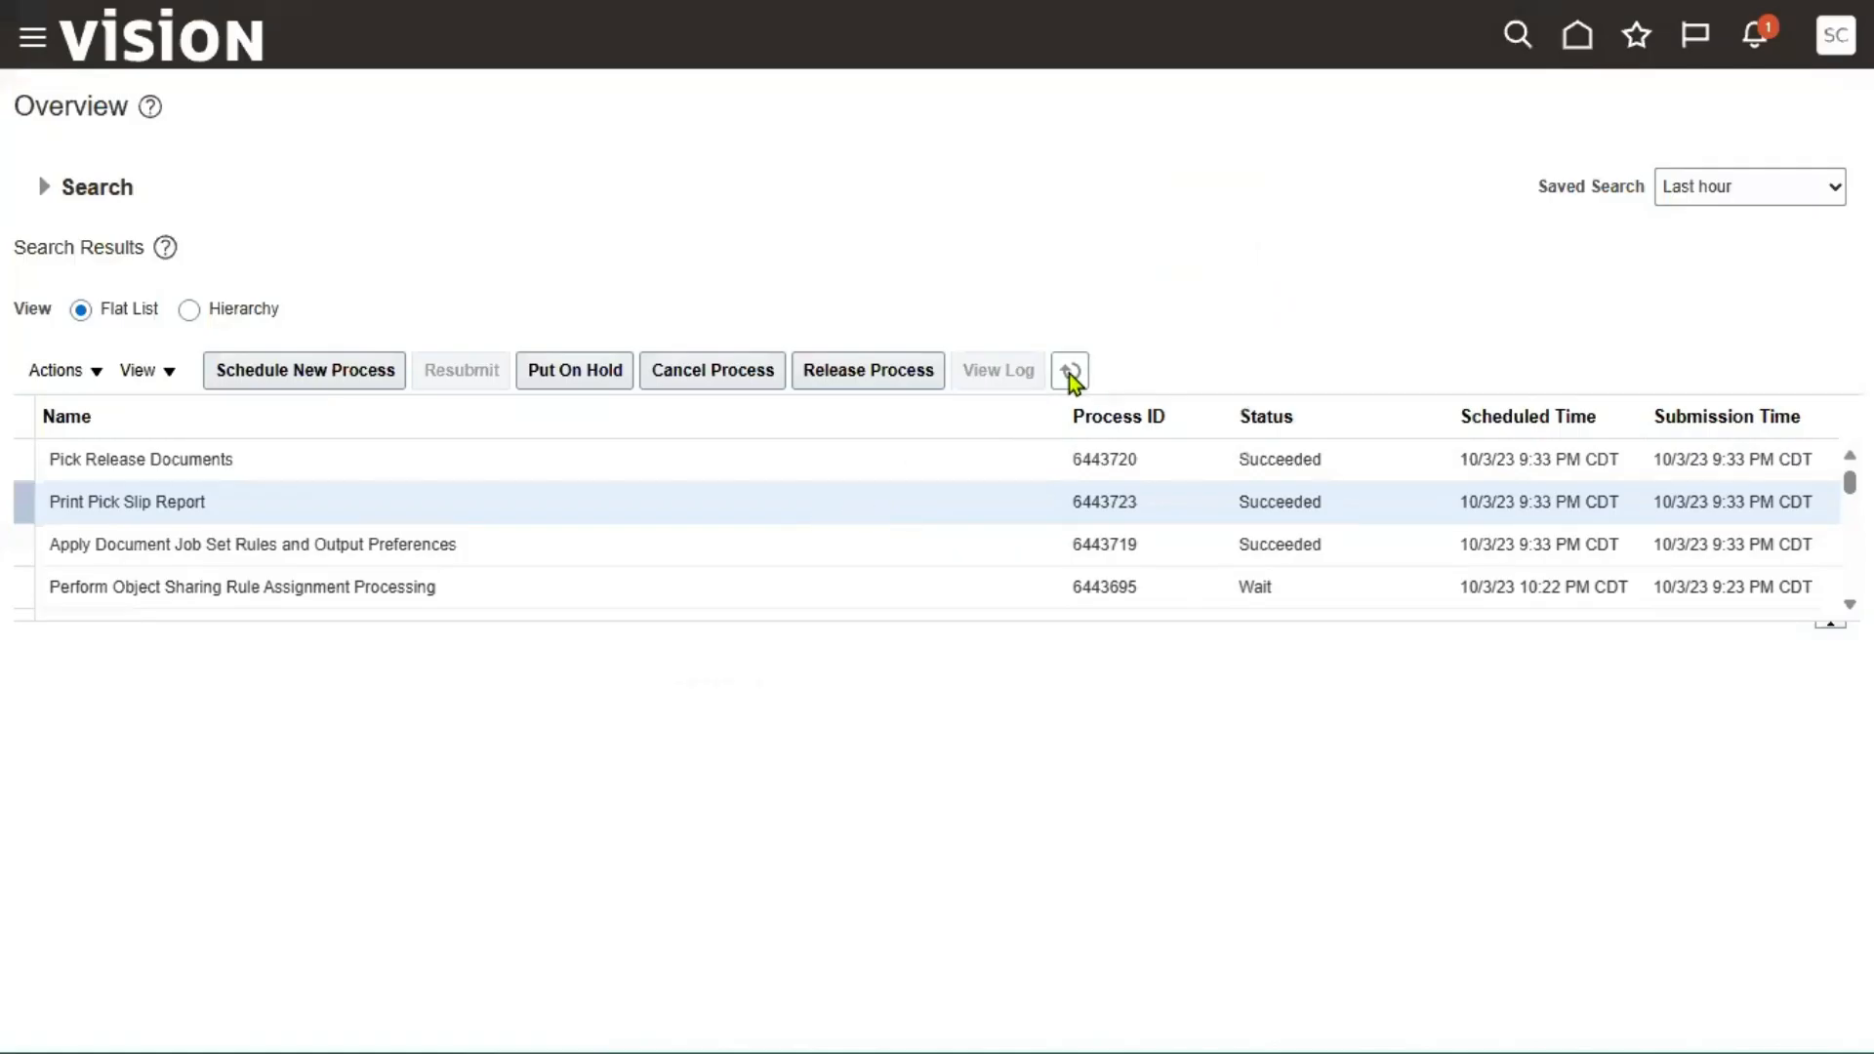
- Refresh the scheduled processes list until Import AutoInvoice finishes, and check that process's status
left_click(1072, 372)
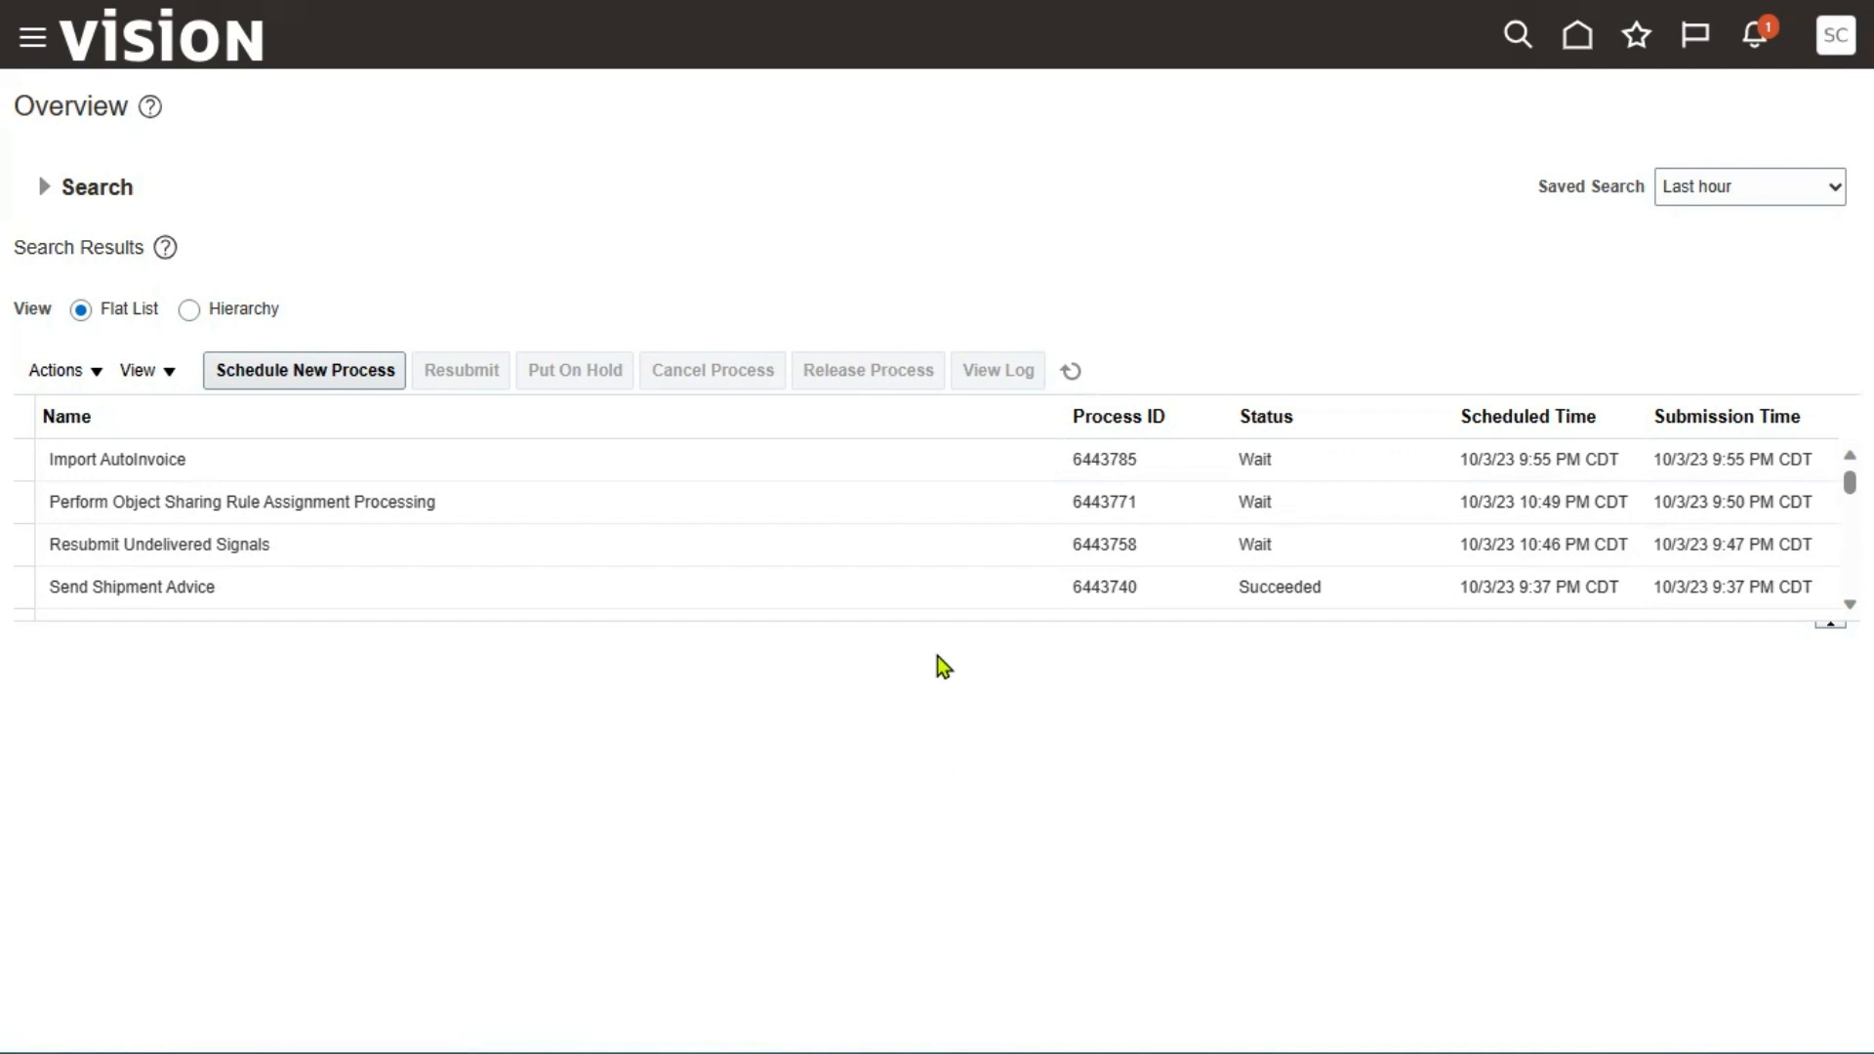
left_click(1071, 371)
left_click(678, 463)
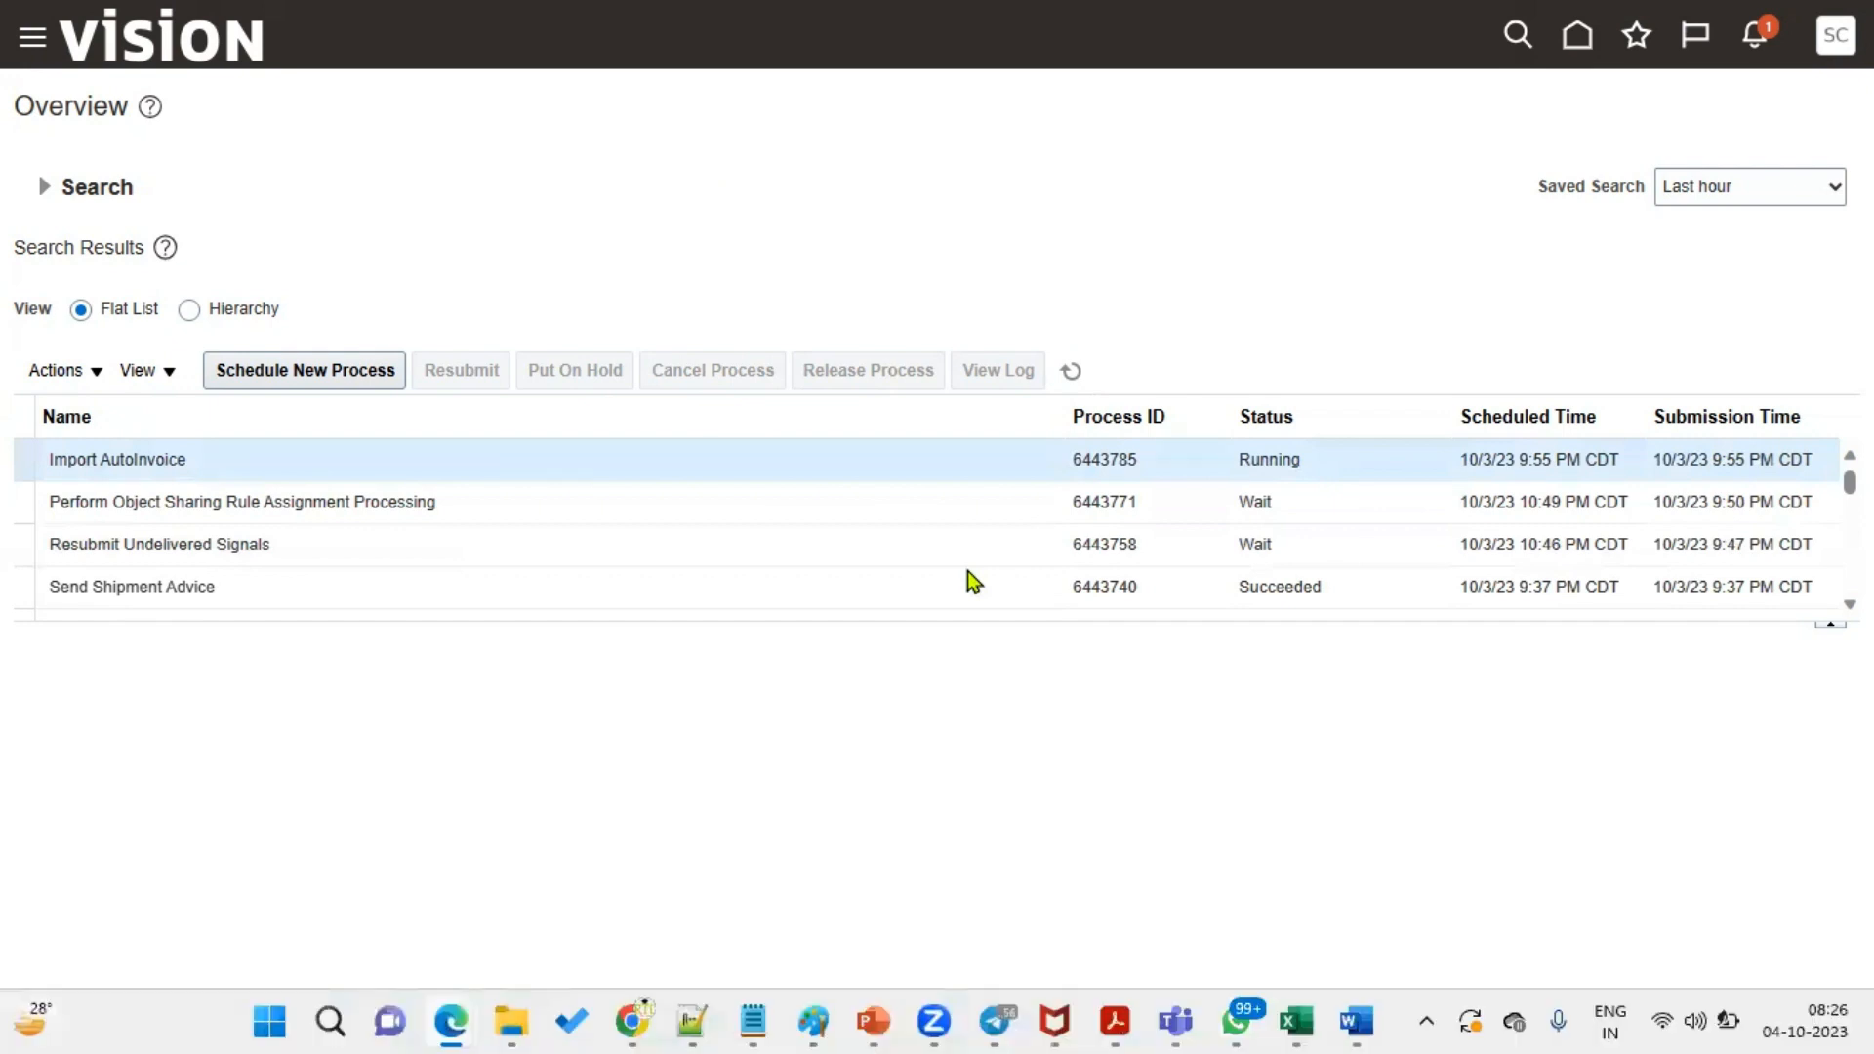
left_click(1277, 463)
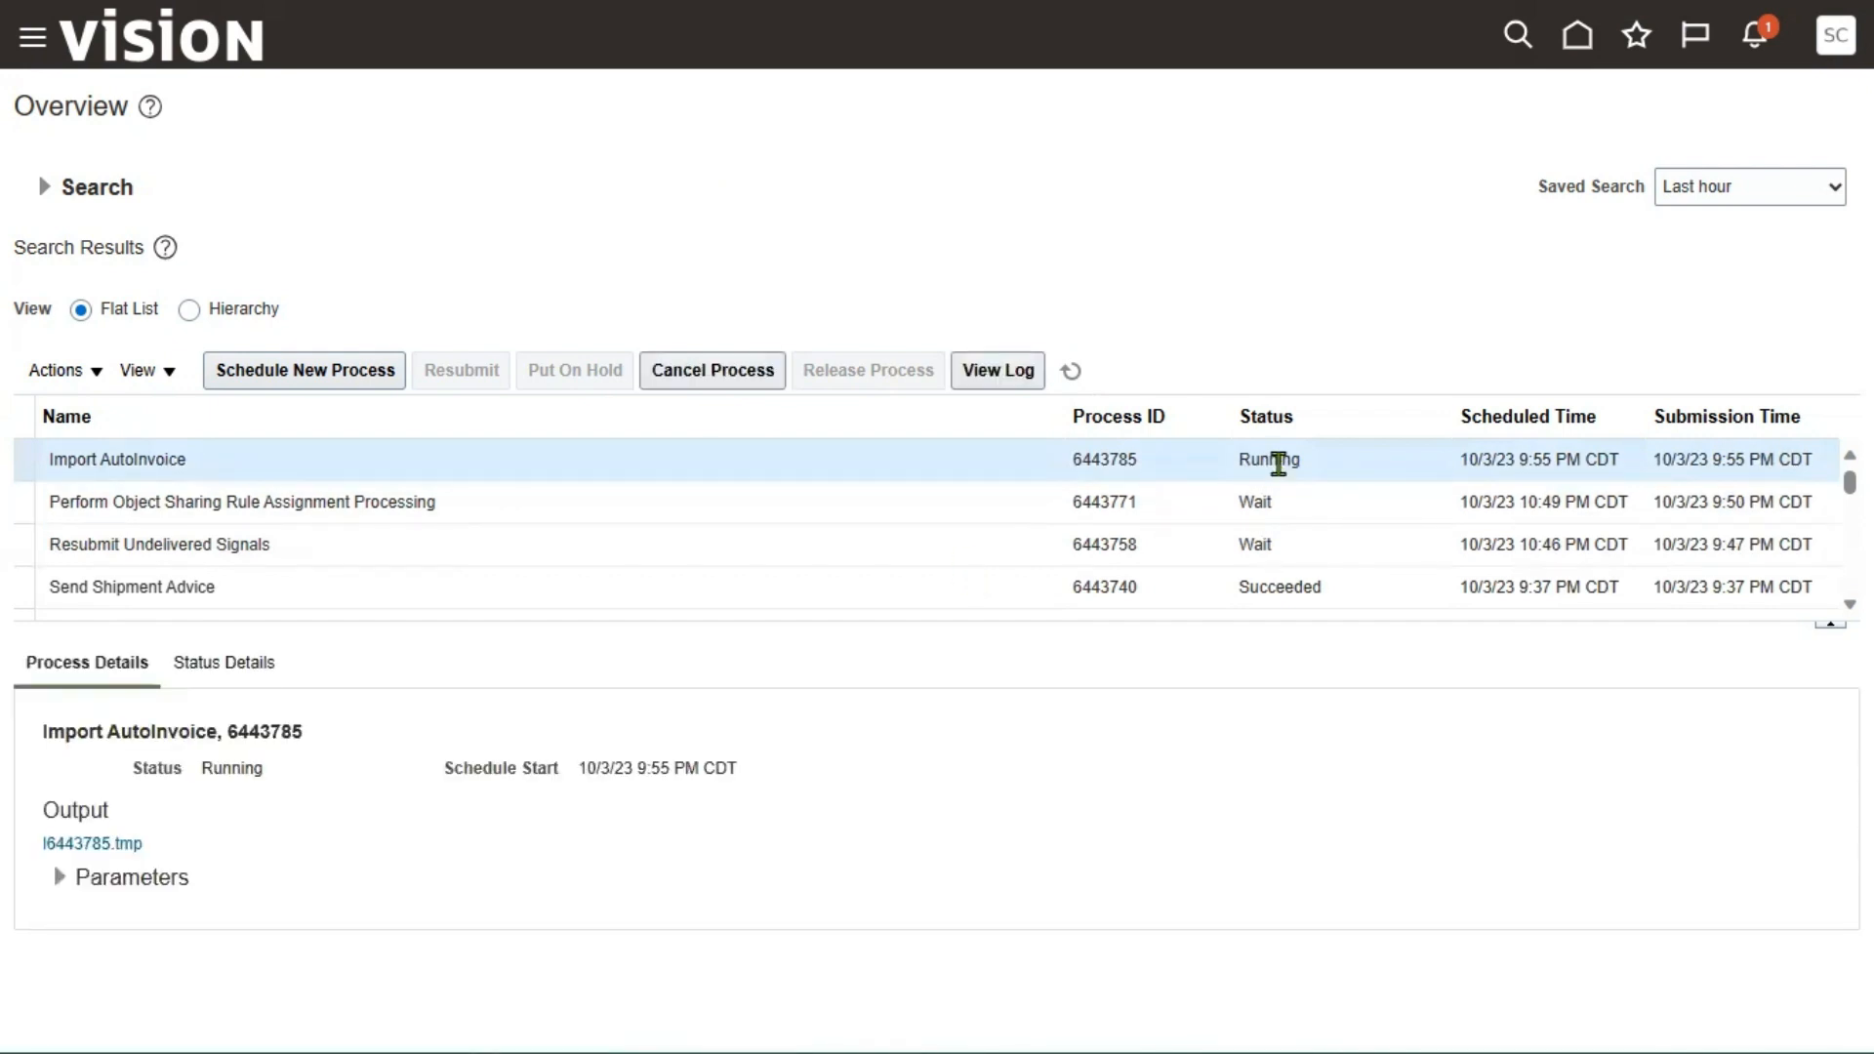
left_click(1072, 371)
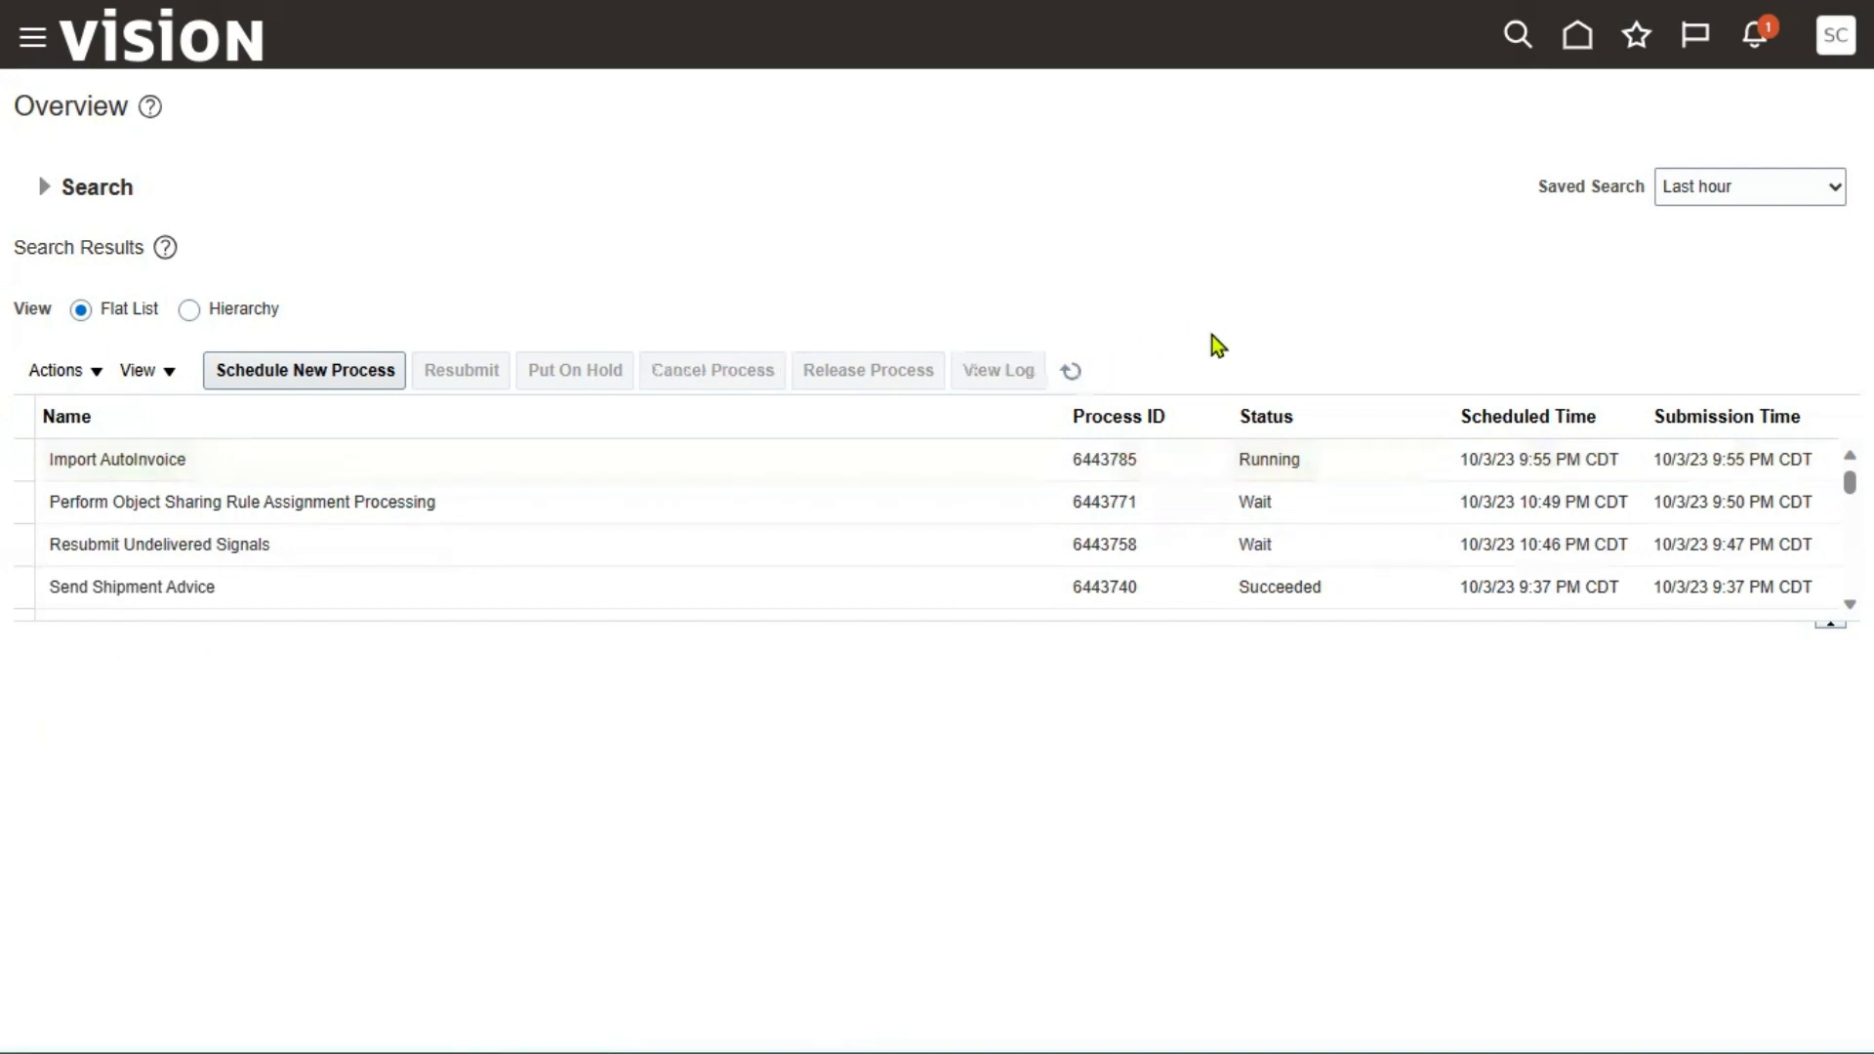
left_click(1072, 371)
left_click(1072, 371)
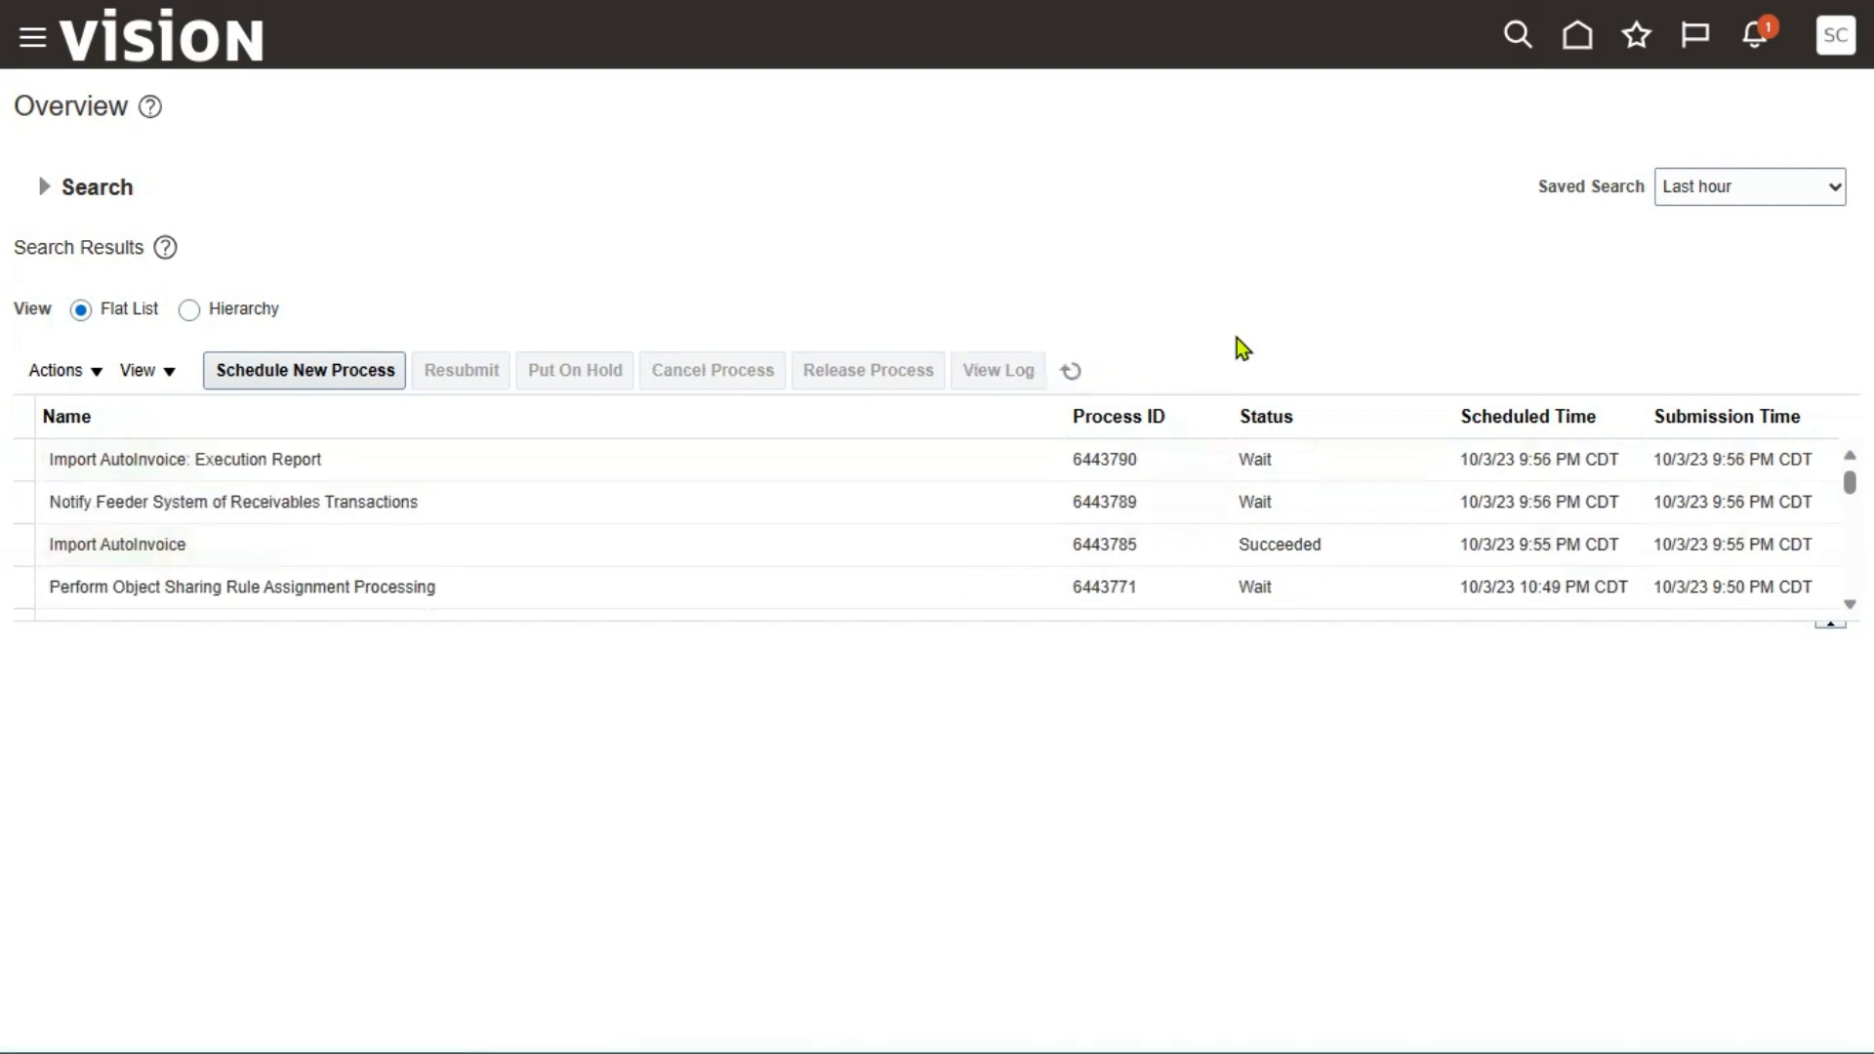
left_click(318, 555)
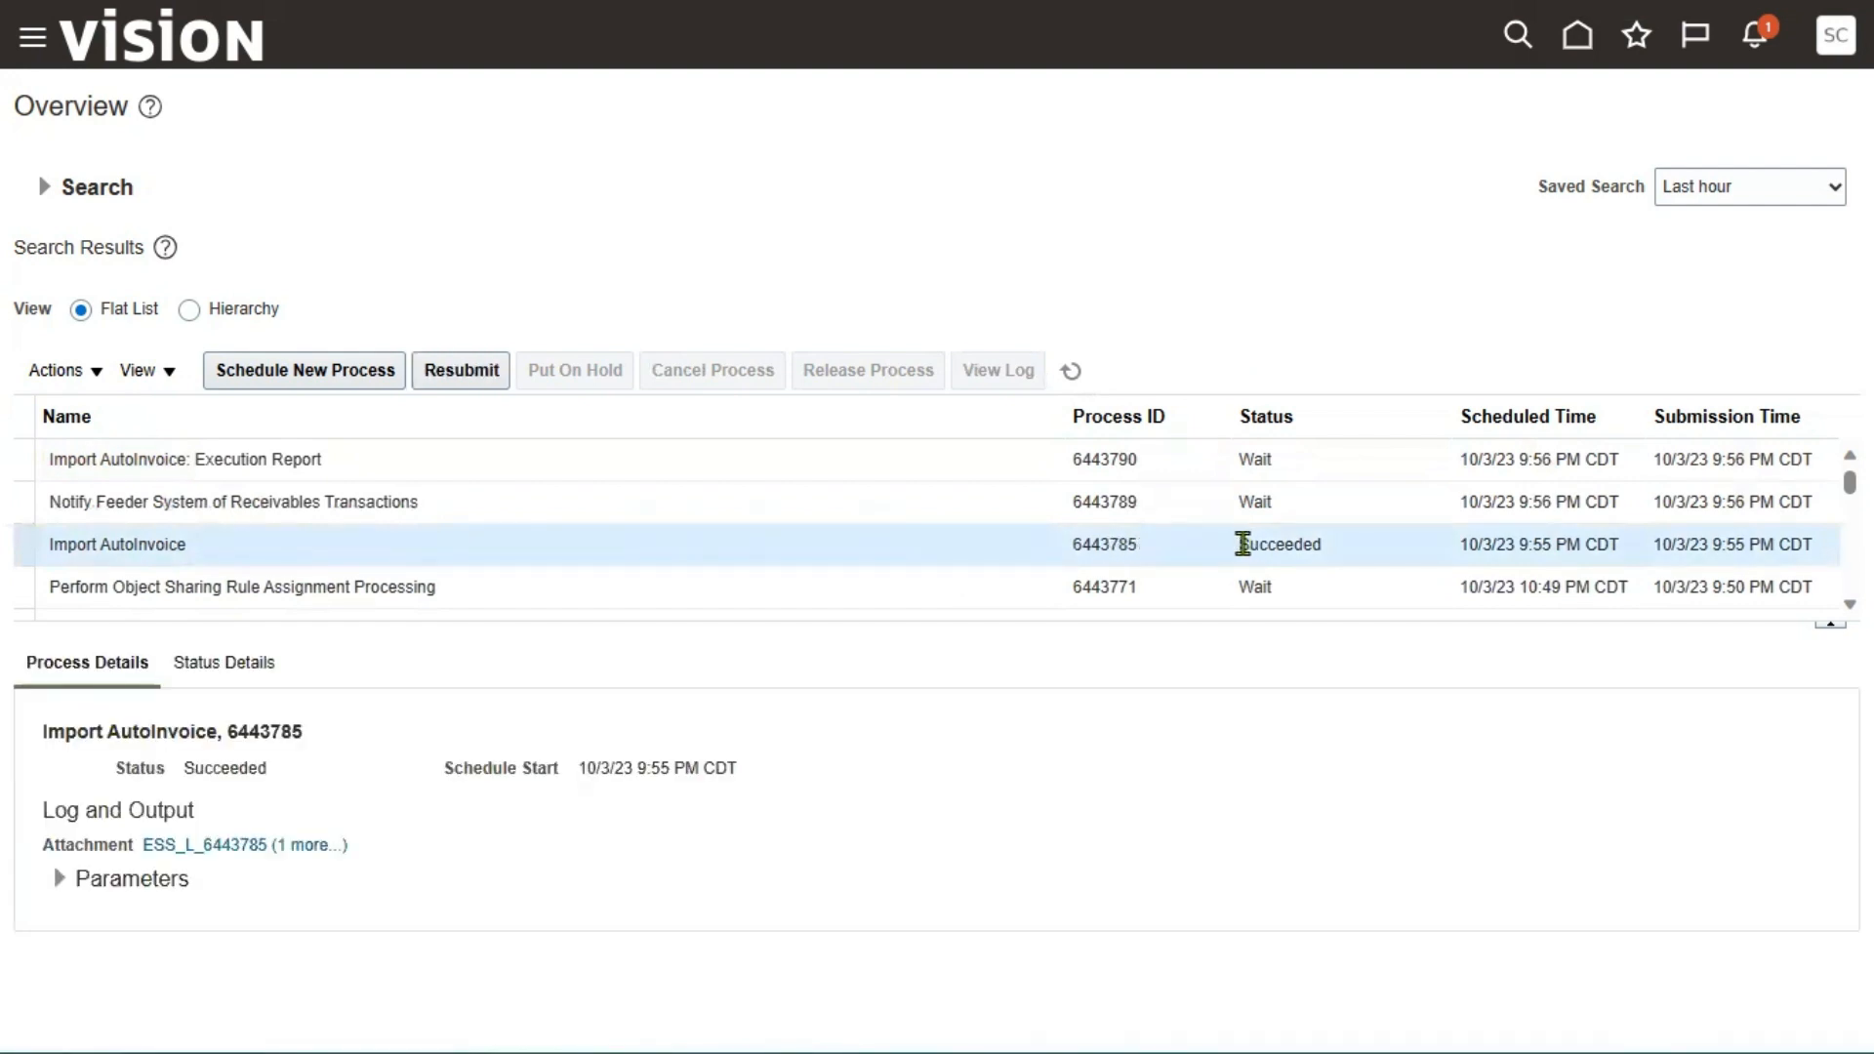
left_click_drag(1239, 544, 1328, 554)
- Refresh the list and show the process details of Import AutoInvoice: Execution Report
left_click(307, 461)
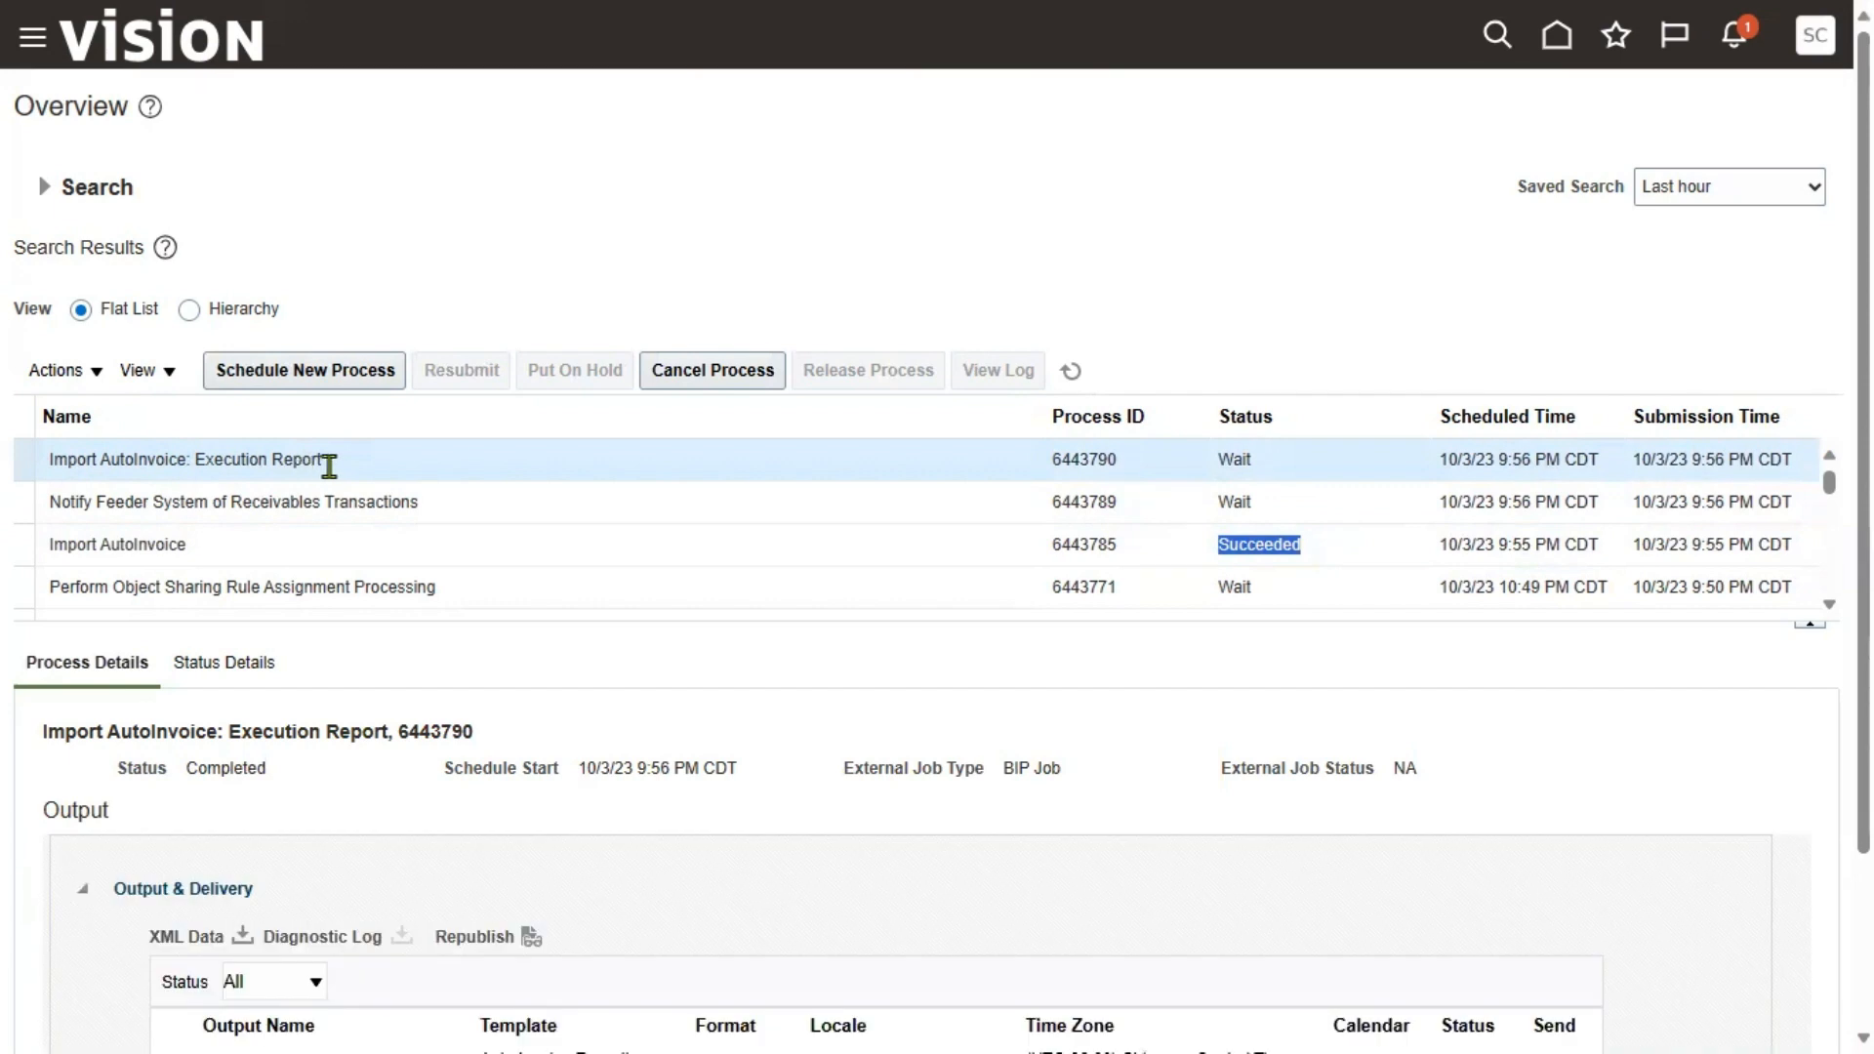
left_click(1071, 371)
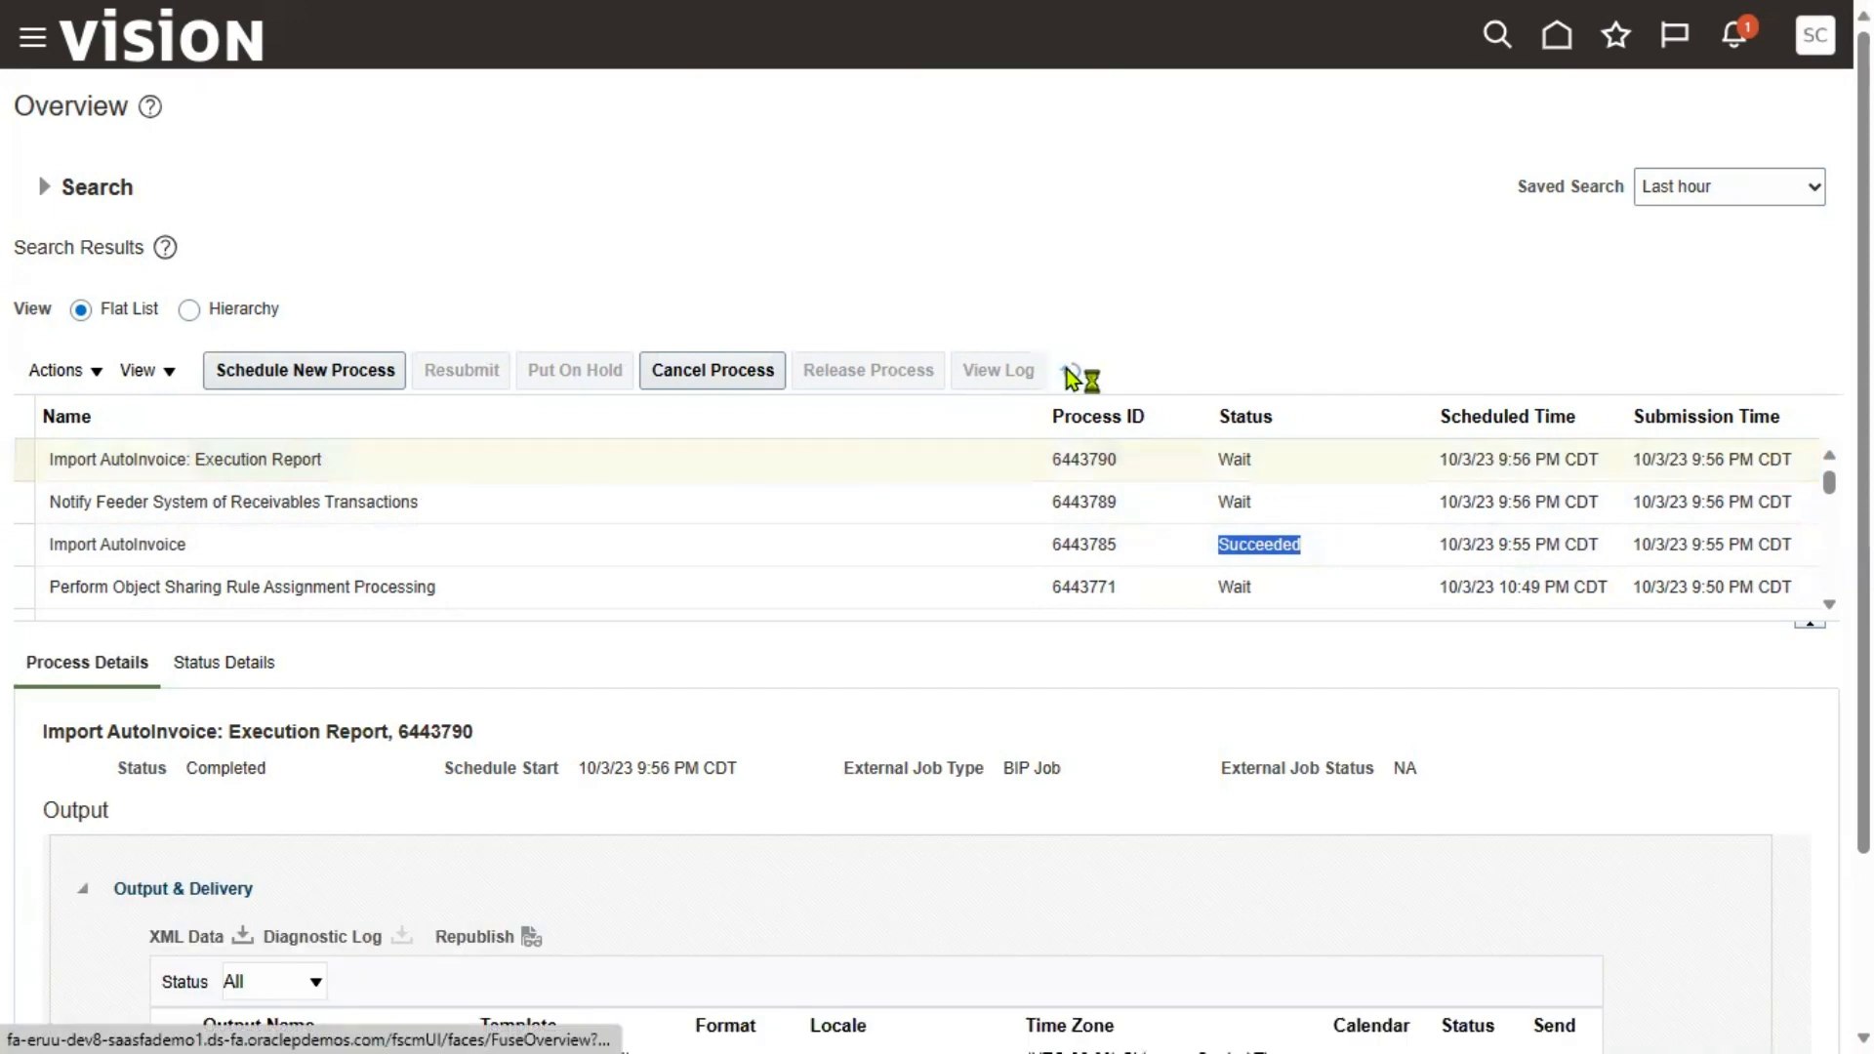
left_click(570, 458)
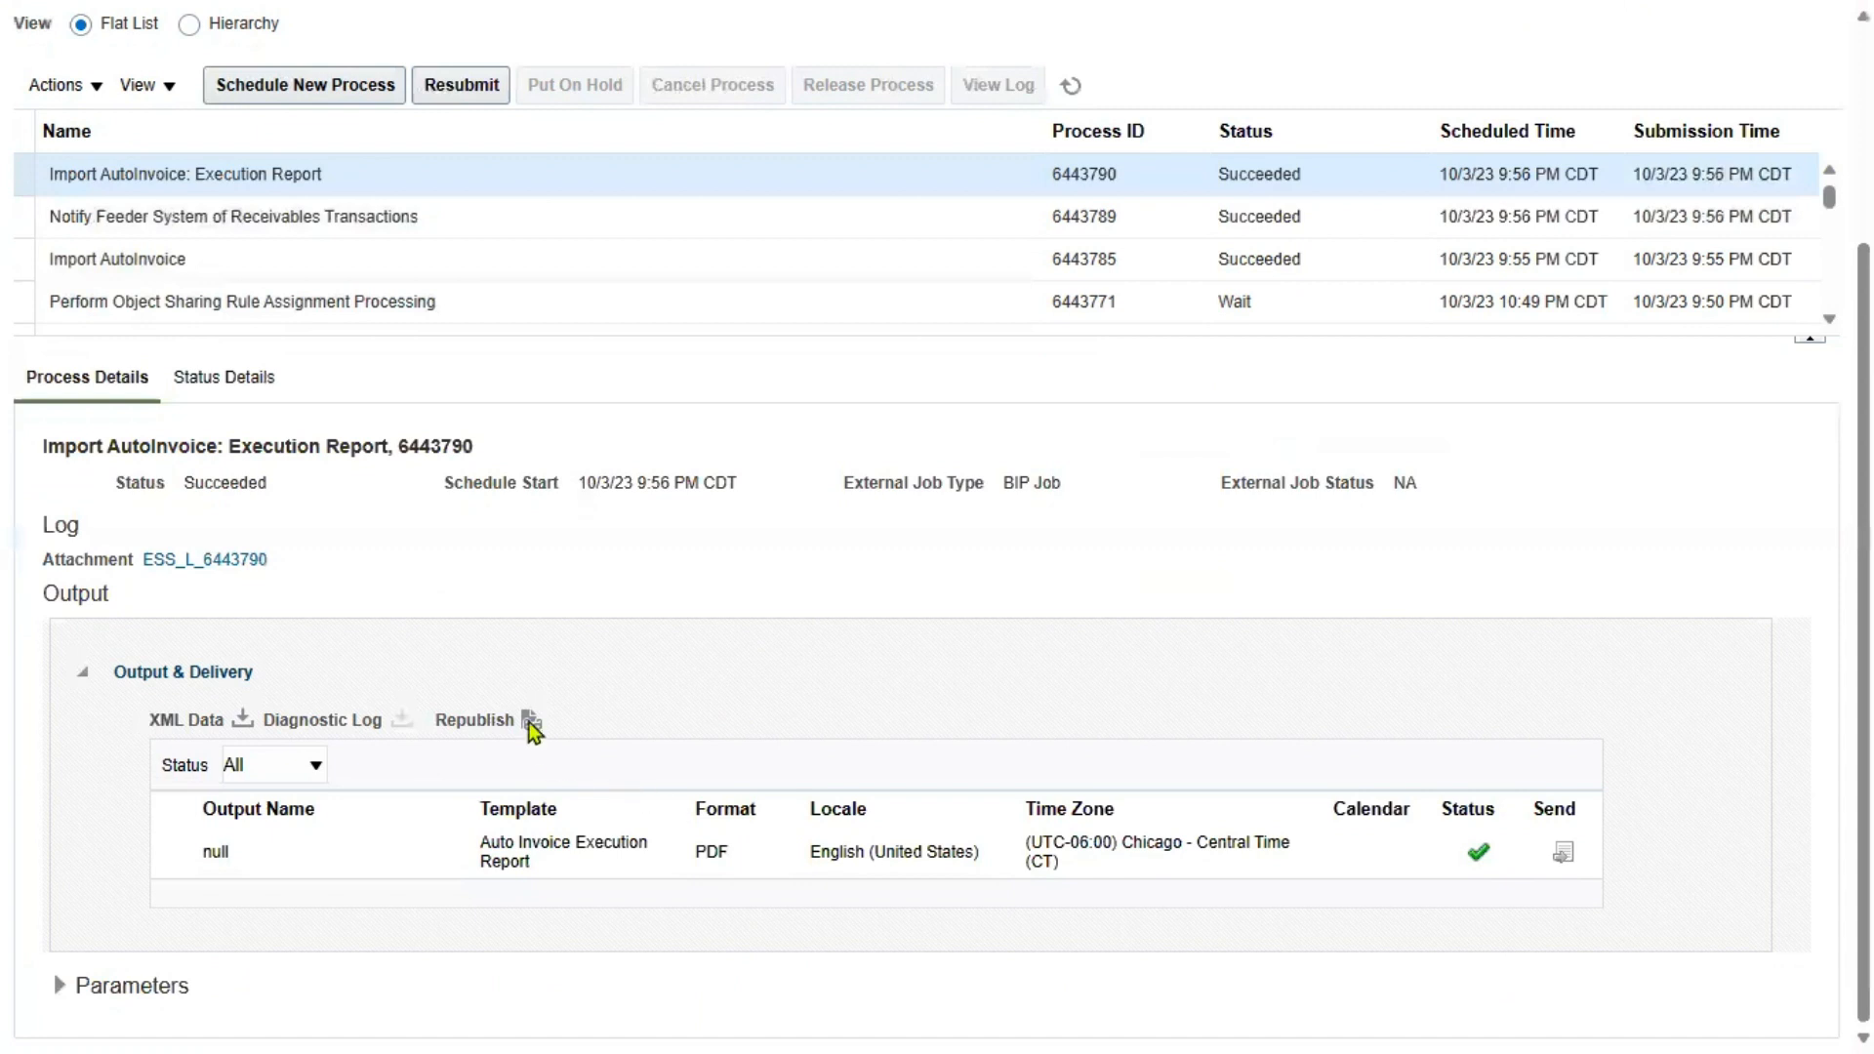
- Republish the Auto Invoice Execution Report output and open the report in a separate browser tab
left_click(528, 720)
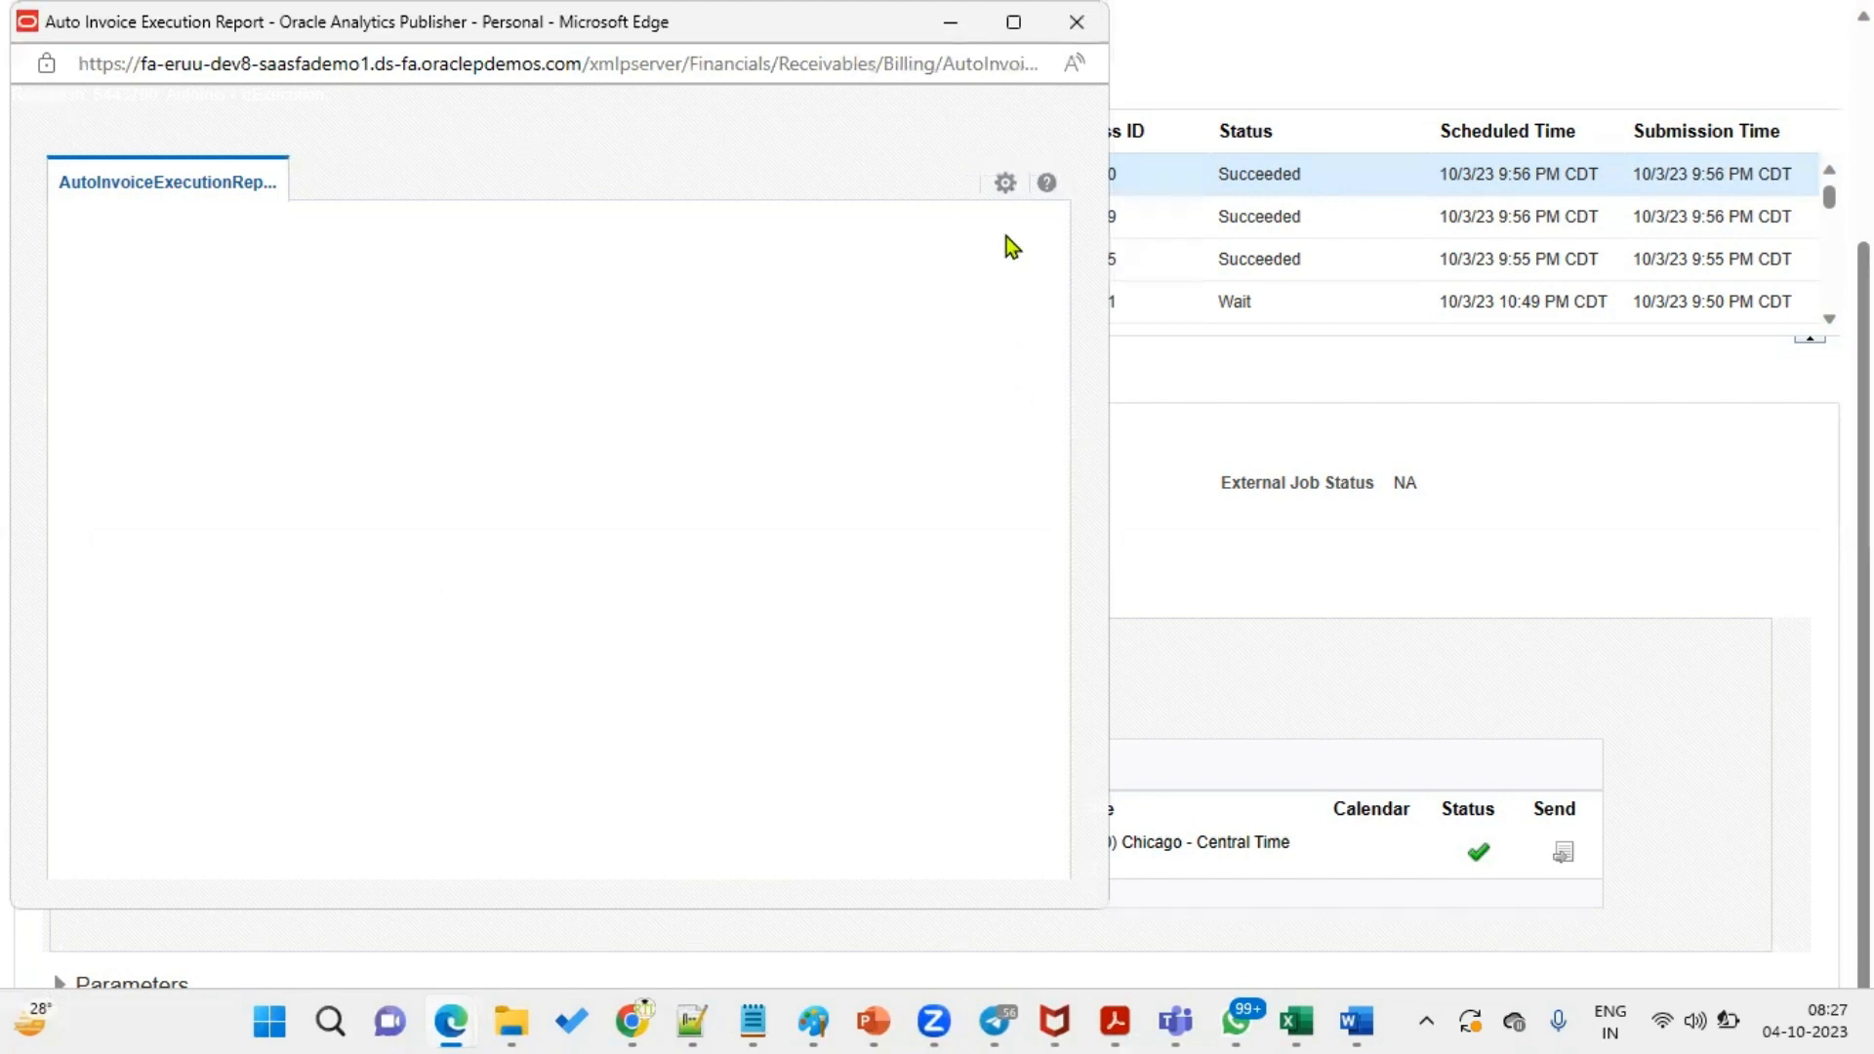
left_click(1000, 200)
mouse_move(976, 232)
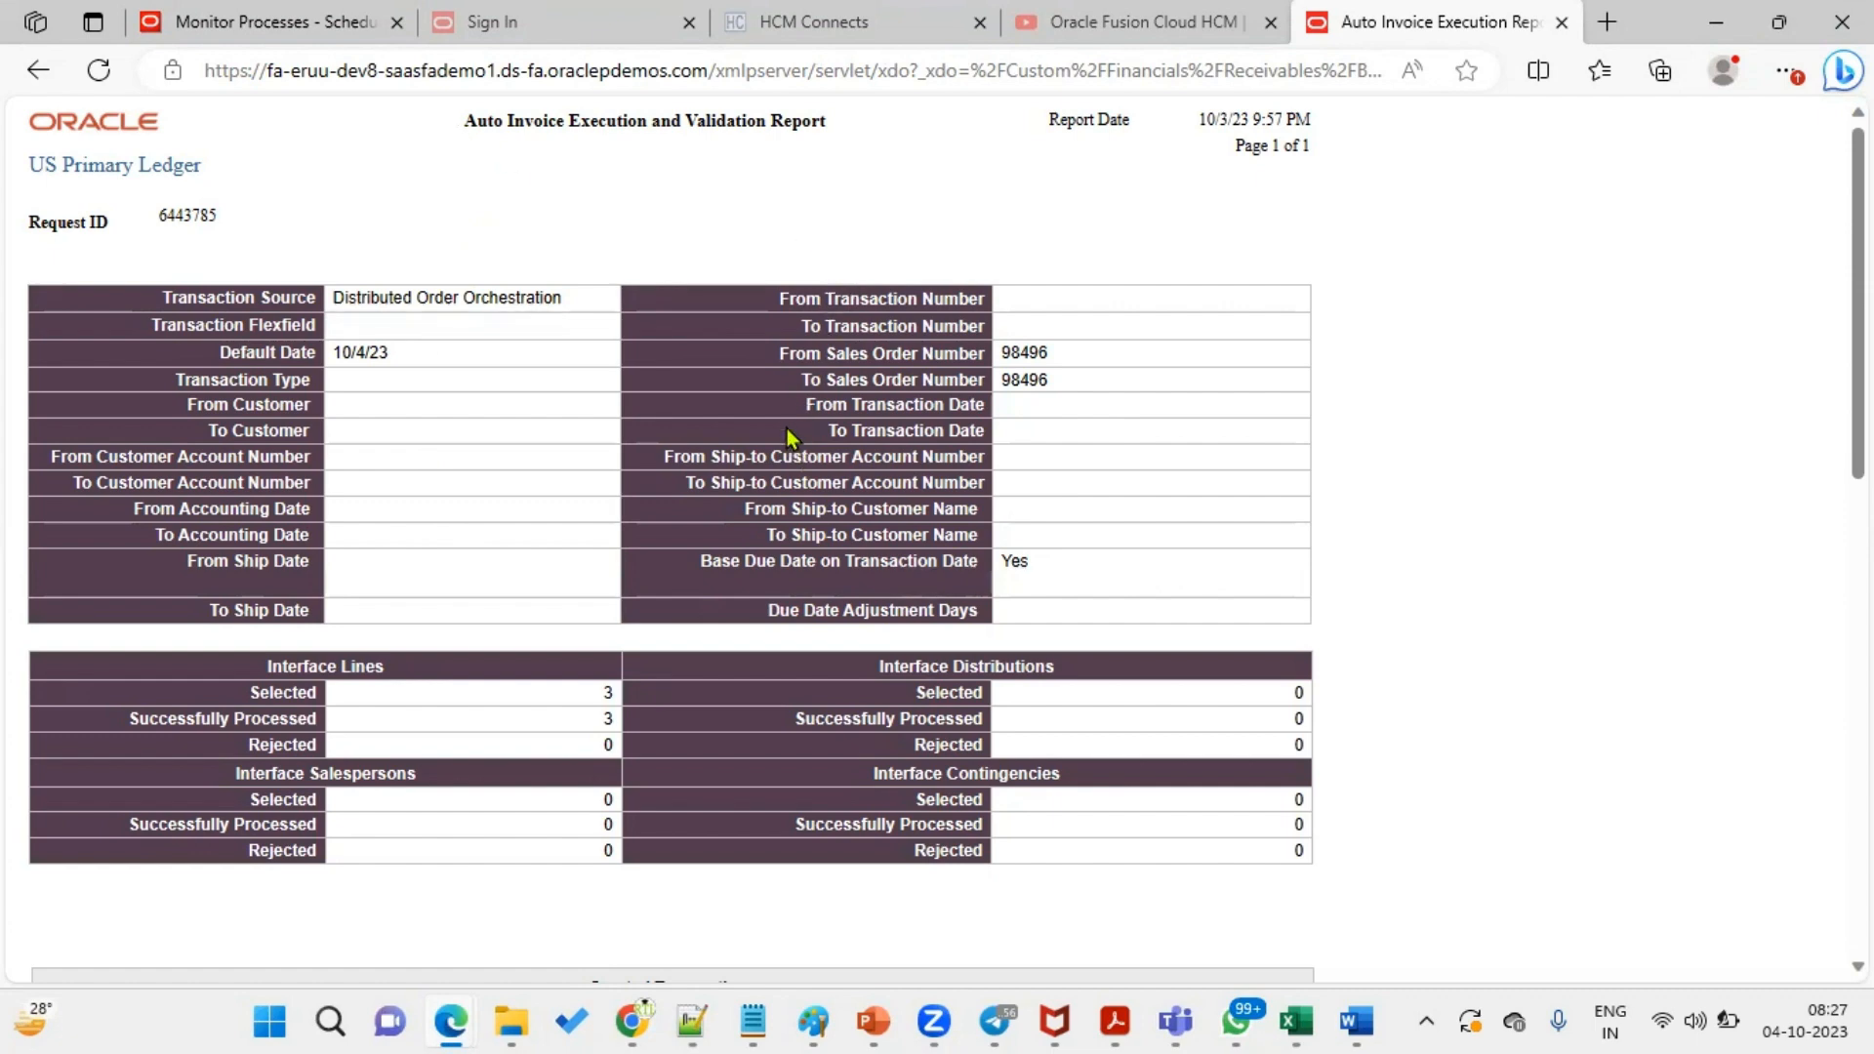
- Examine the report's interface line figures, created transactions, number of invoice lines, invoice amount and rejected lines
scroll(791, 430, "down", 3)
scroll(786, 430, "down", 3)
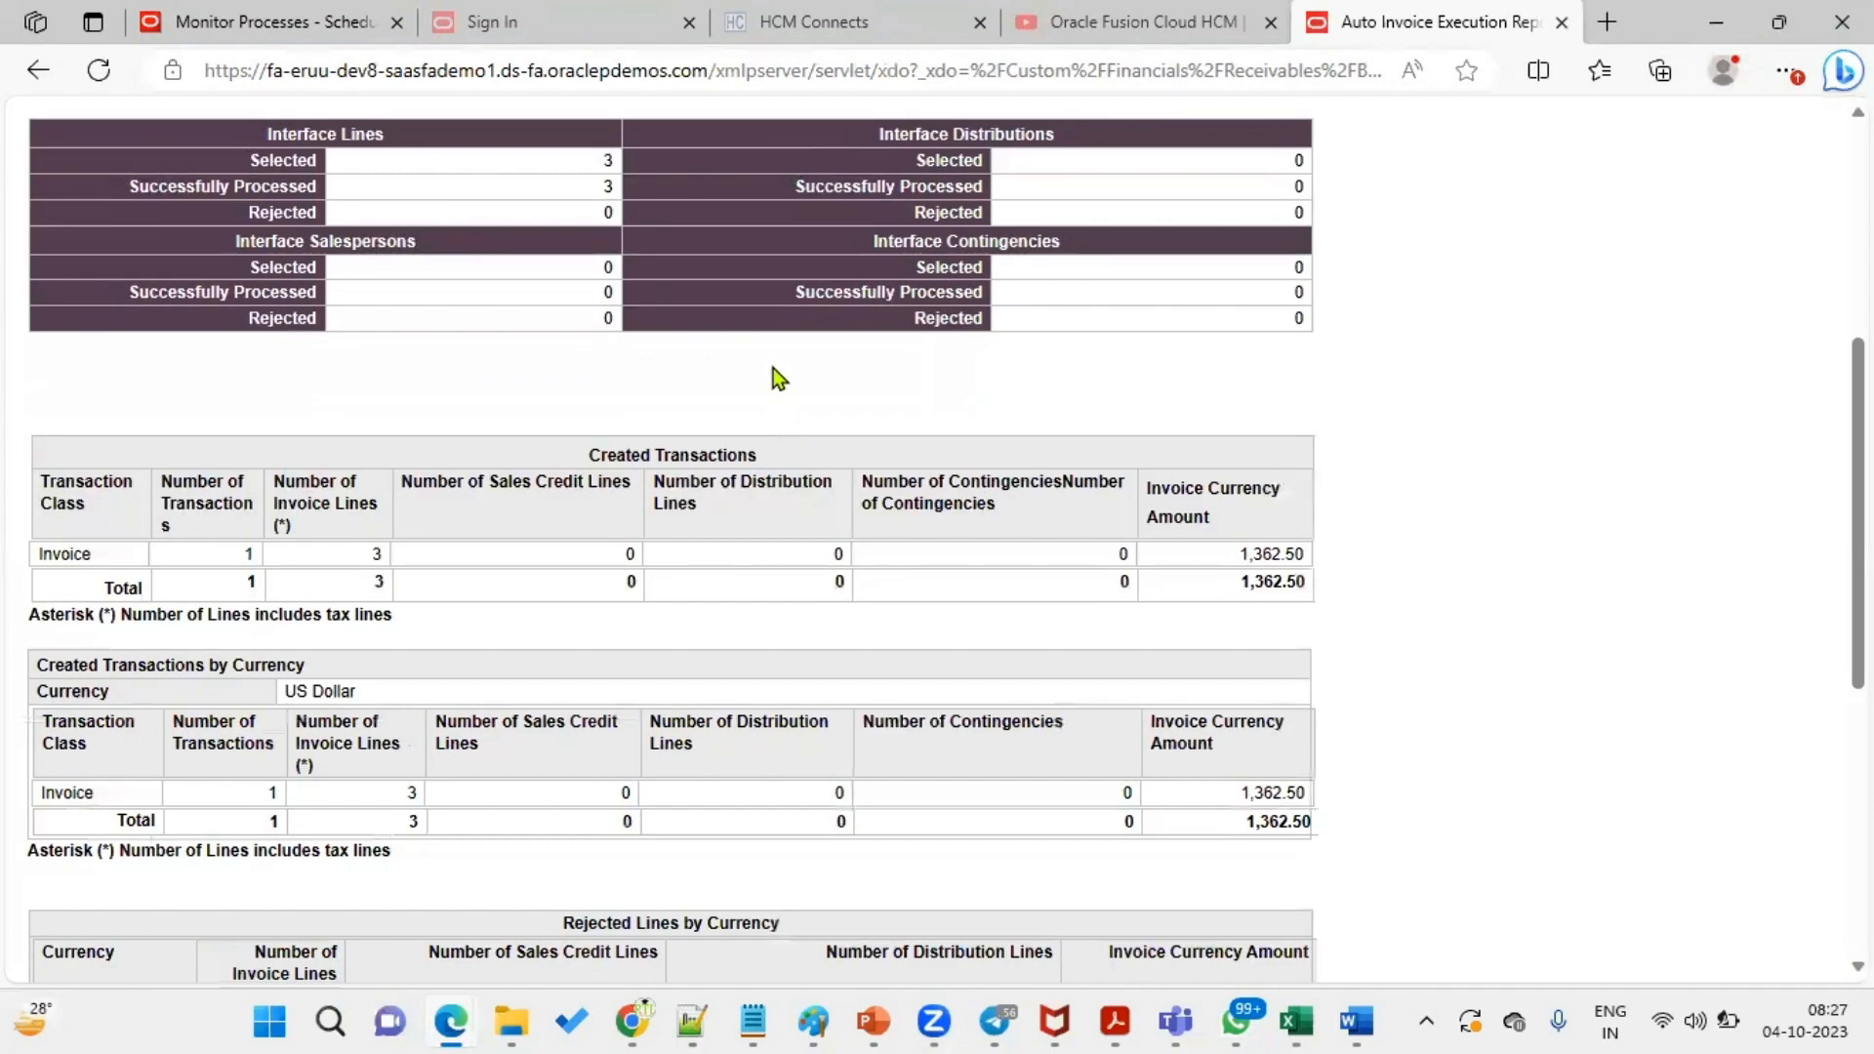
double_click(250, 555)
left_click_drag(353, 558, 383, 564)
left_click(1250, 556)
left_click_drag(1250, 557, 1308, 558)
scroll(987, 588, "down", 3)
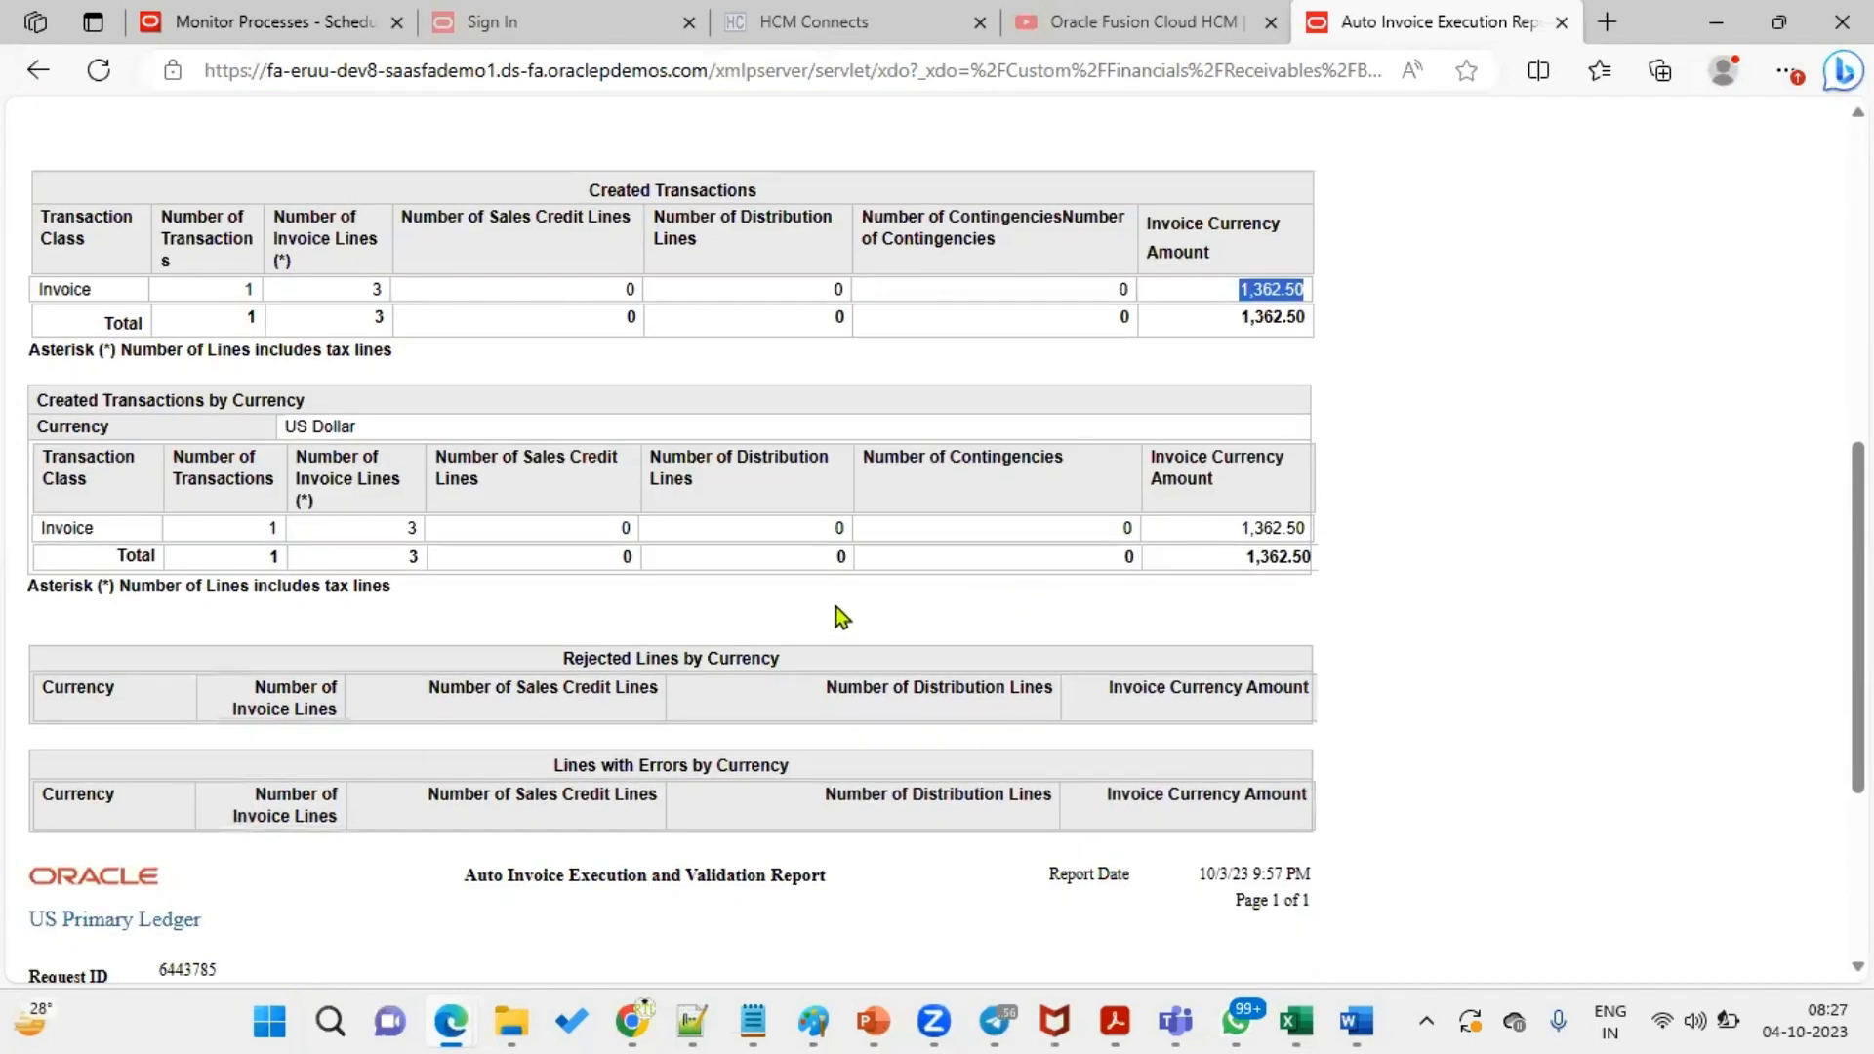
- Examine the report's rejected lines and lines with errors by currency, and recheck the created transactions, interface lines and request parameters
left_click_drag(560, 664, 781, 663)
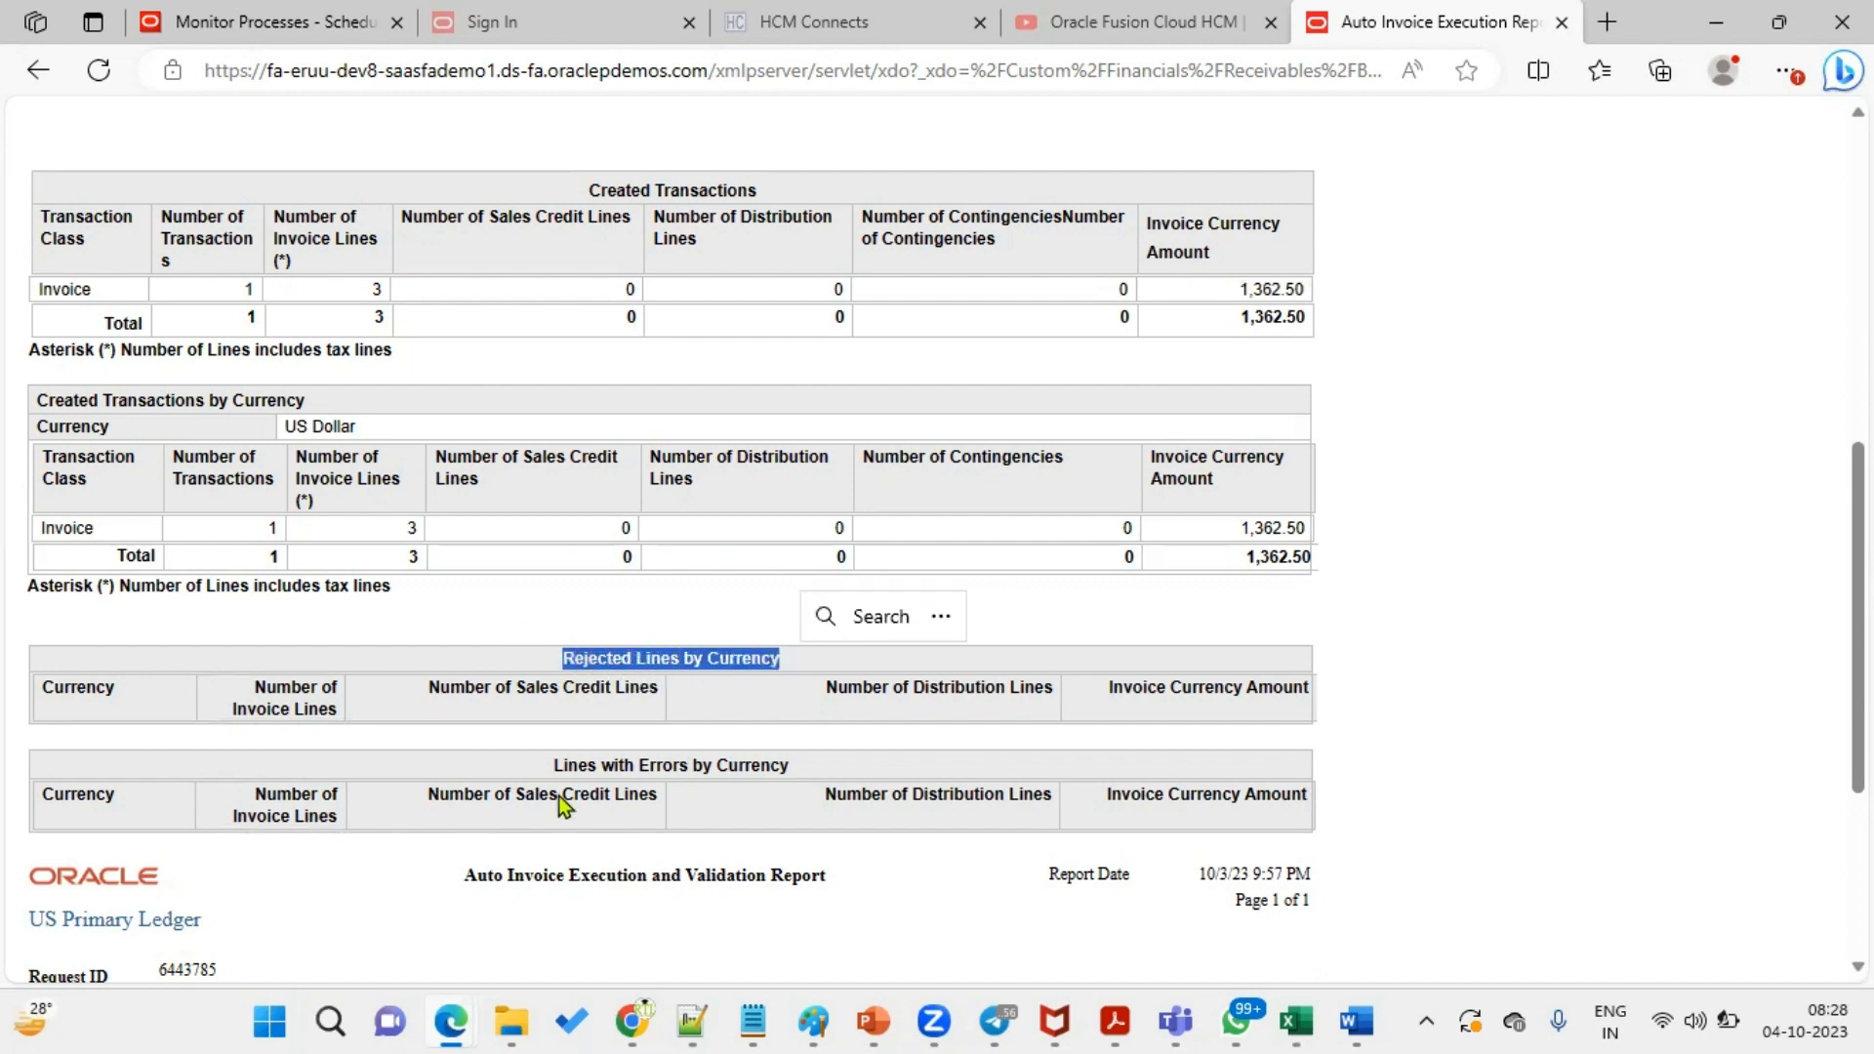
left_click_drag(543, 765, 792, 773)
scroll(587, 713, "down", 3)
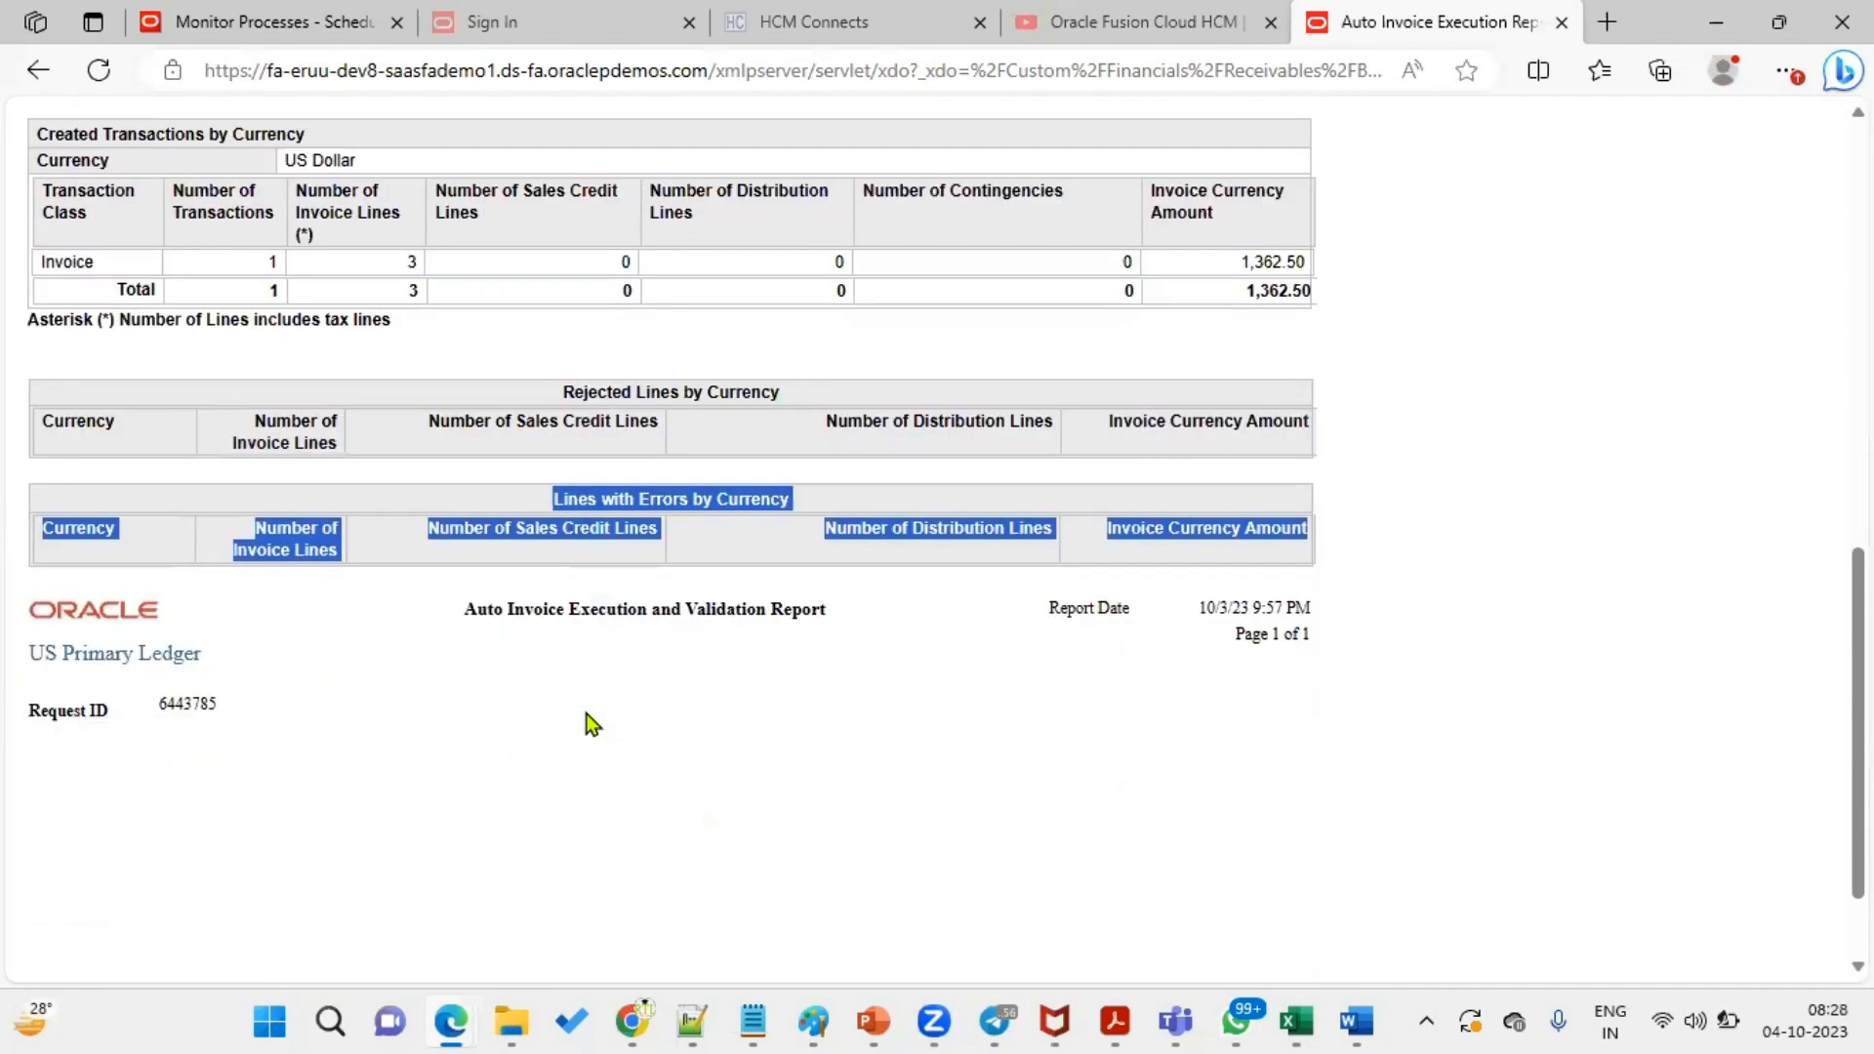
scroll(584, 634, "down", 2)
scroll(582, 606, "up", 6)
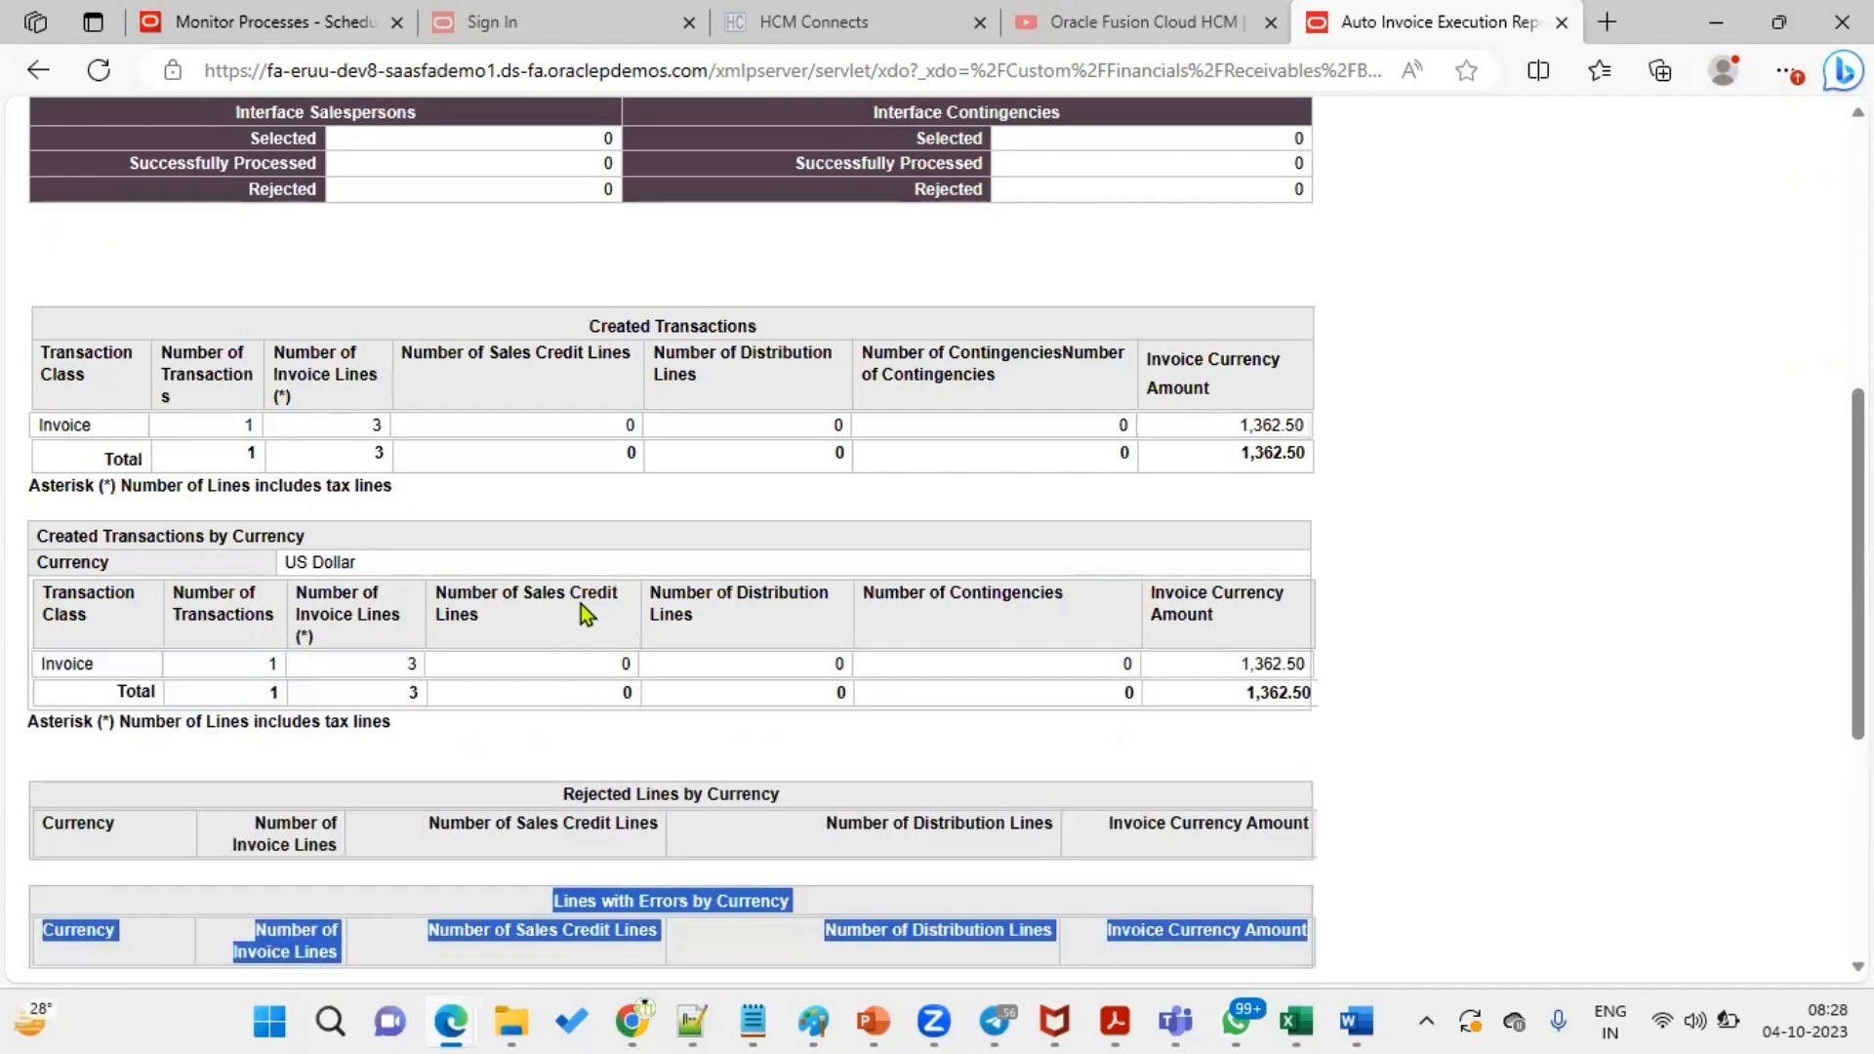
scroll(485, 501, "up", 2)
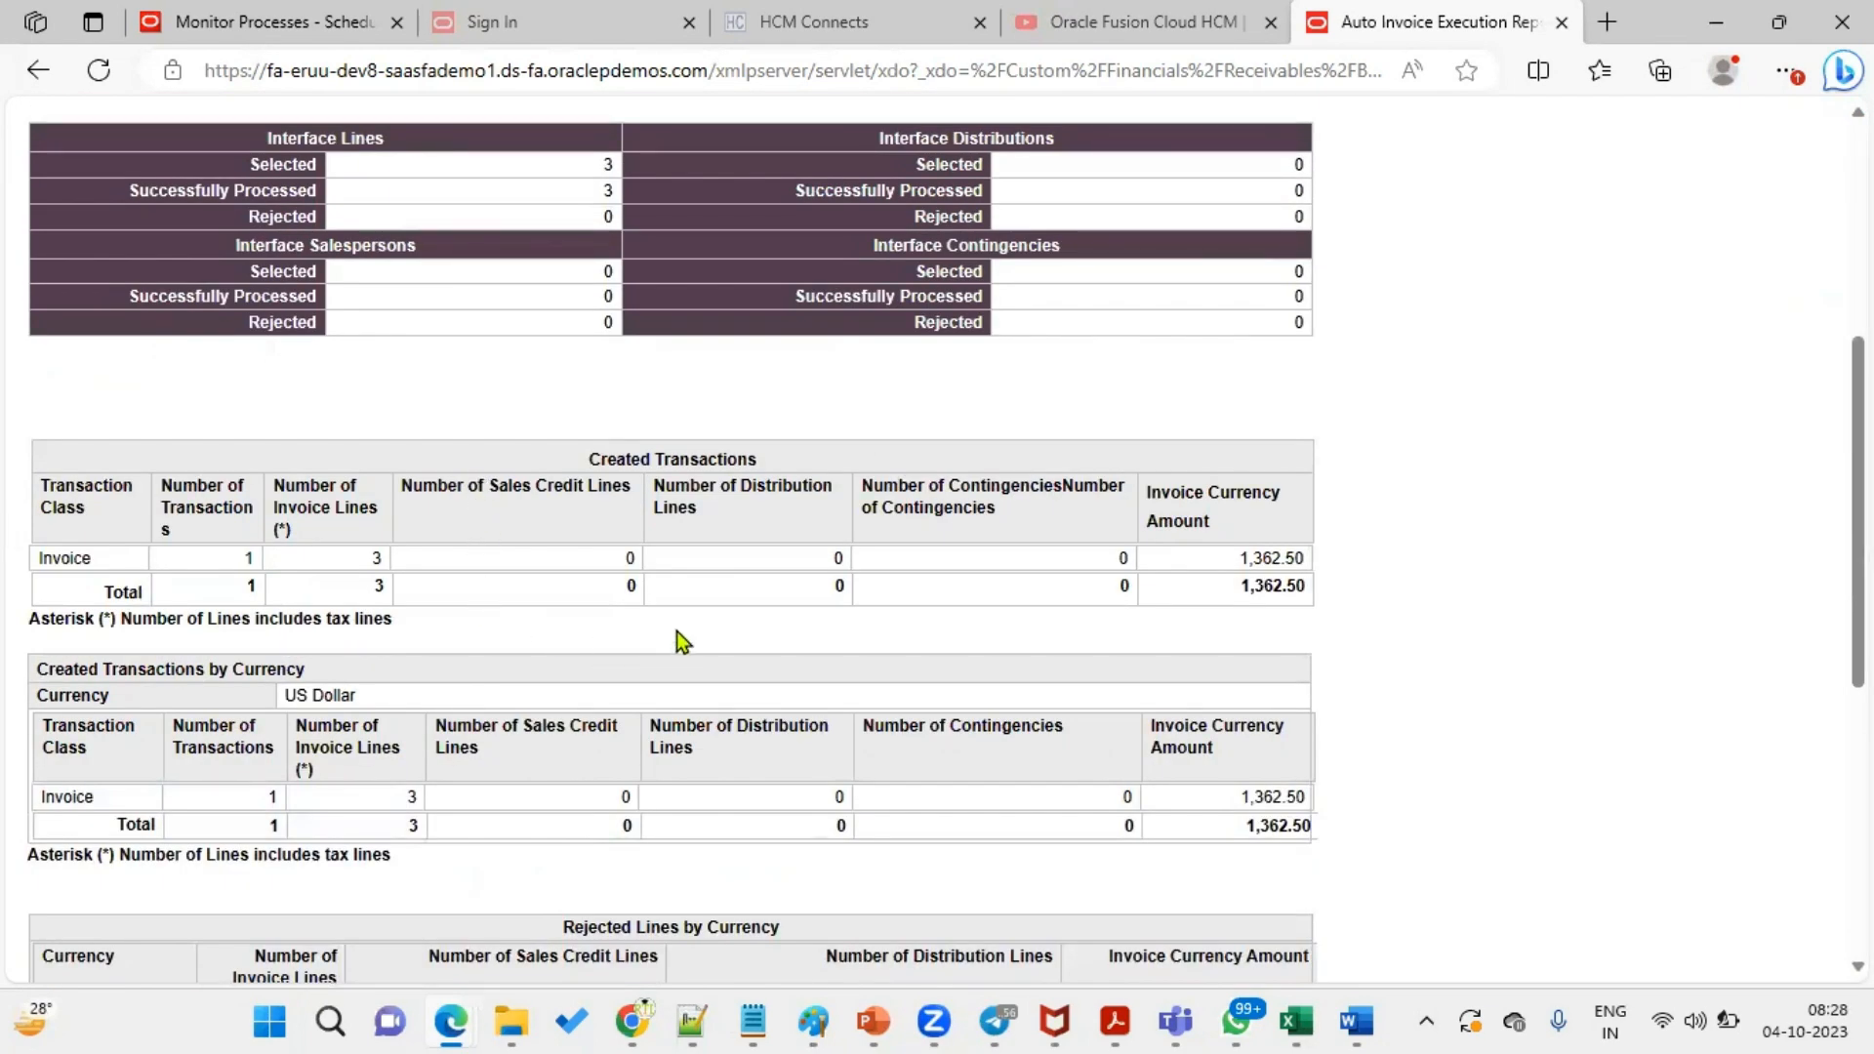
scroll(488, 595, "up", 5)
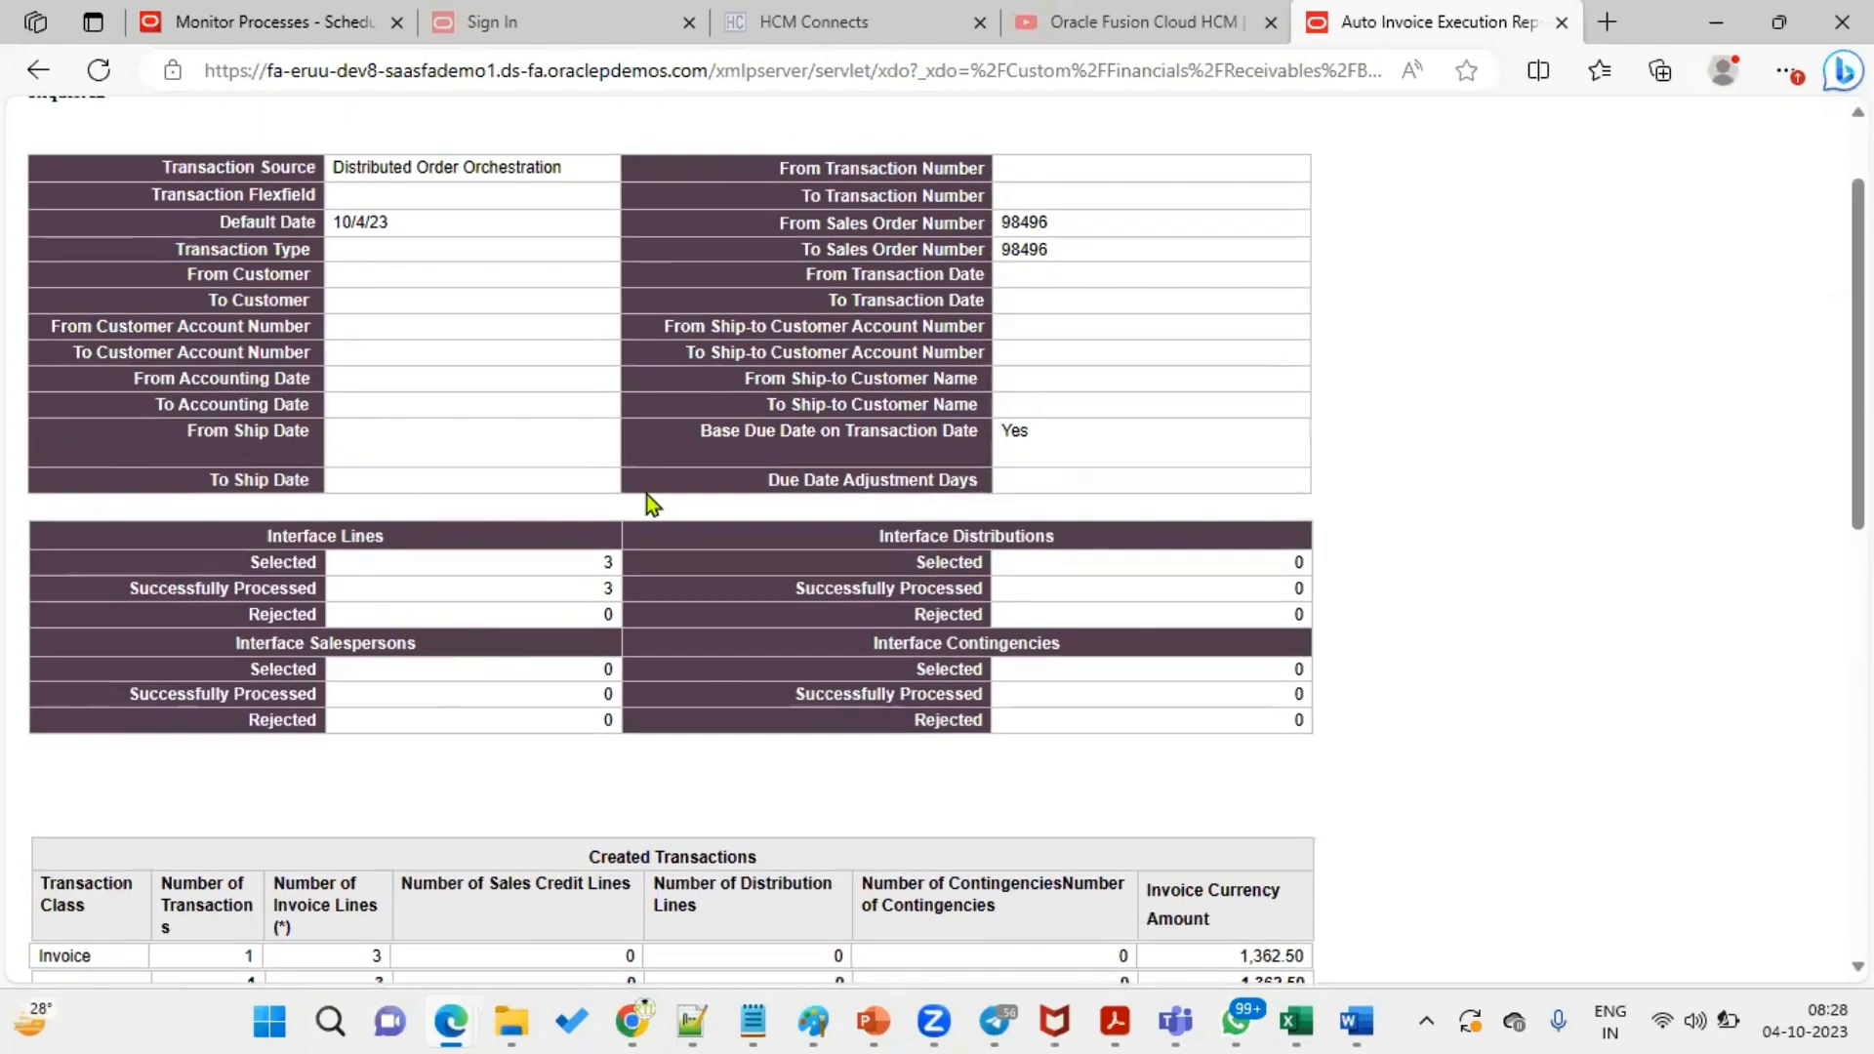
scroll(608, 629, "up", 2)
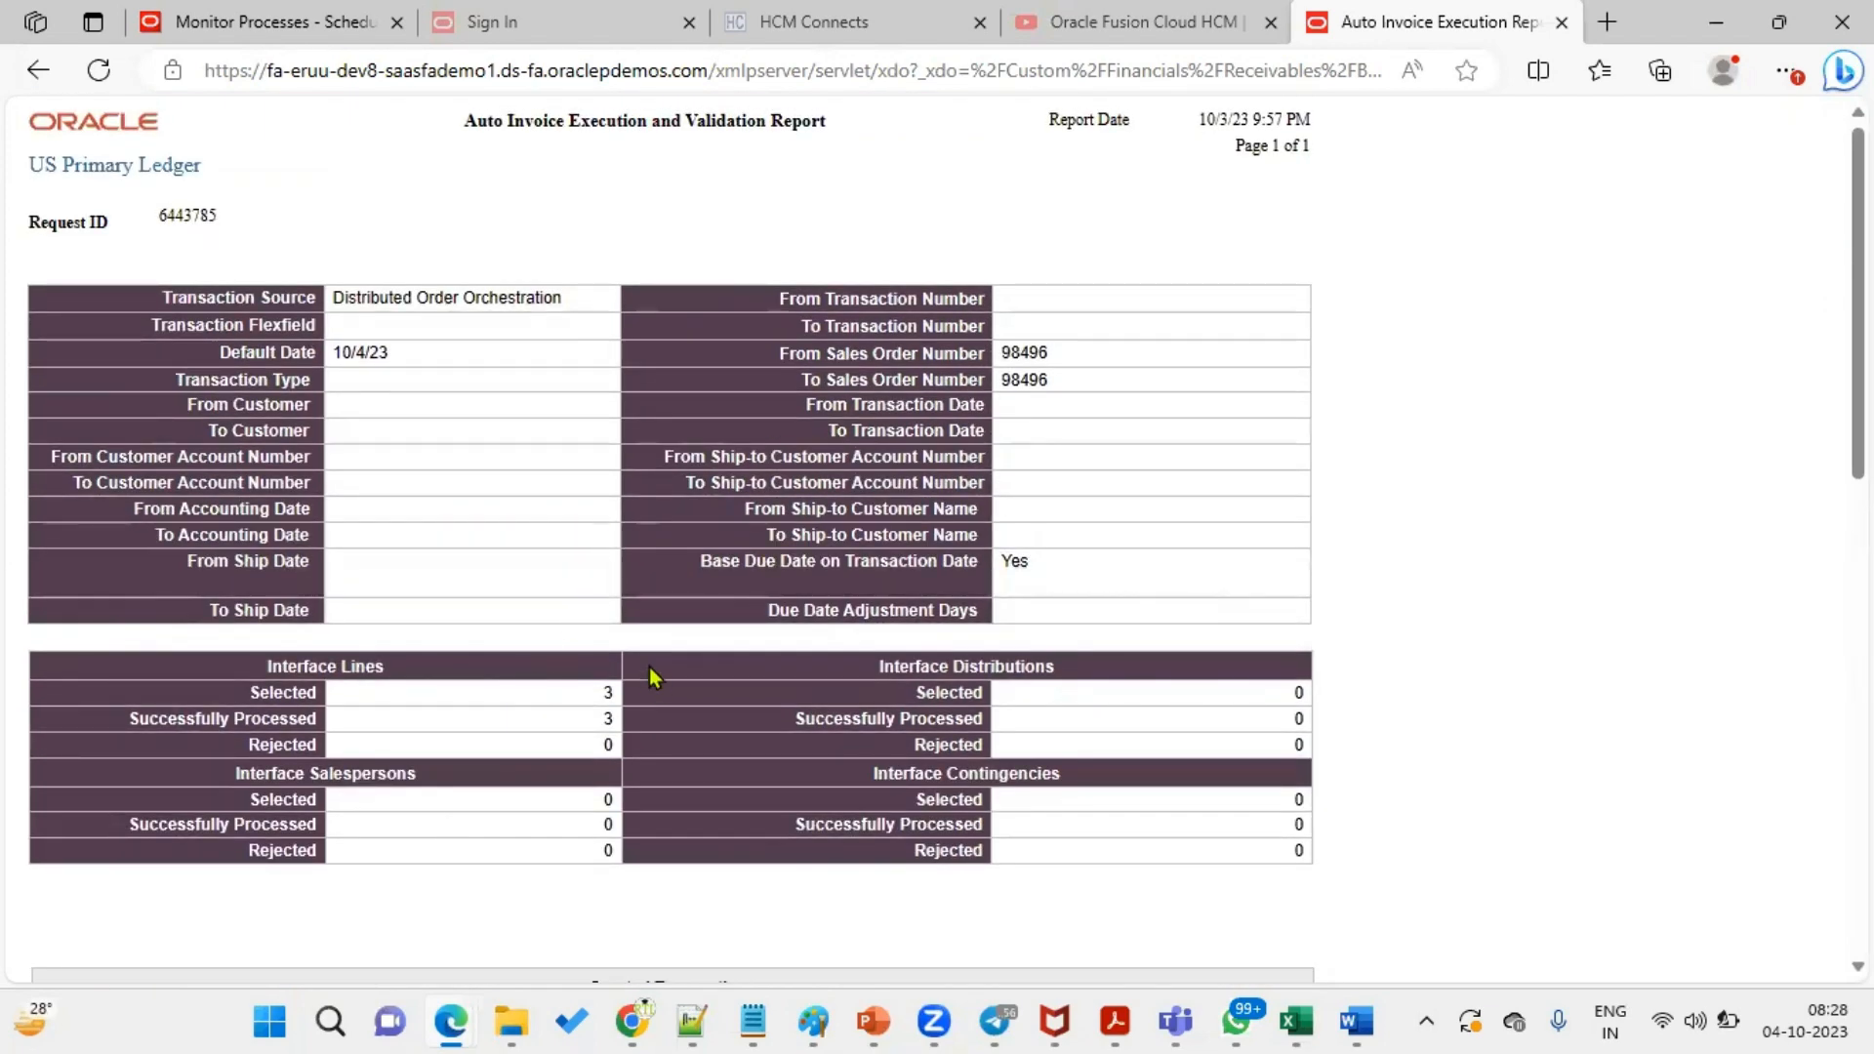
- Return to the Monitor Processes browser tab and open Manage Transactions in the Receivables Billing work area
left_click(395, 41)
scroll(436, 465, "up", 3)
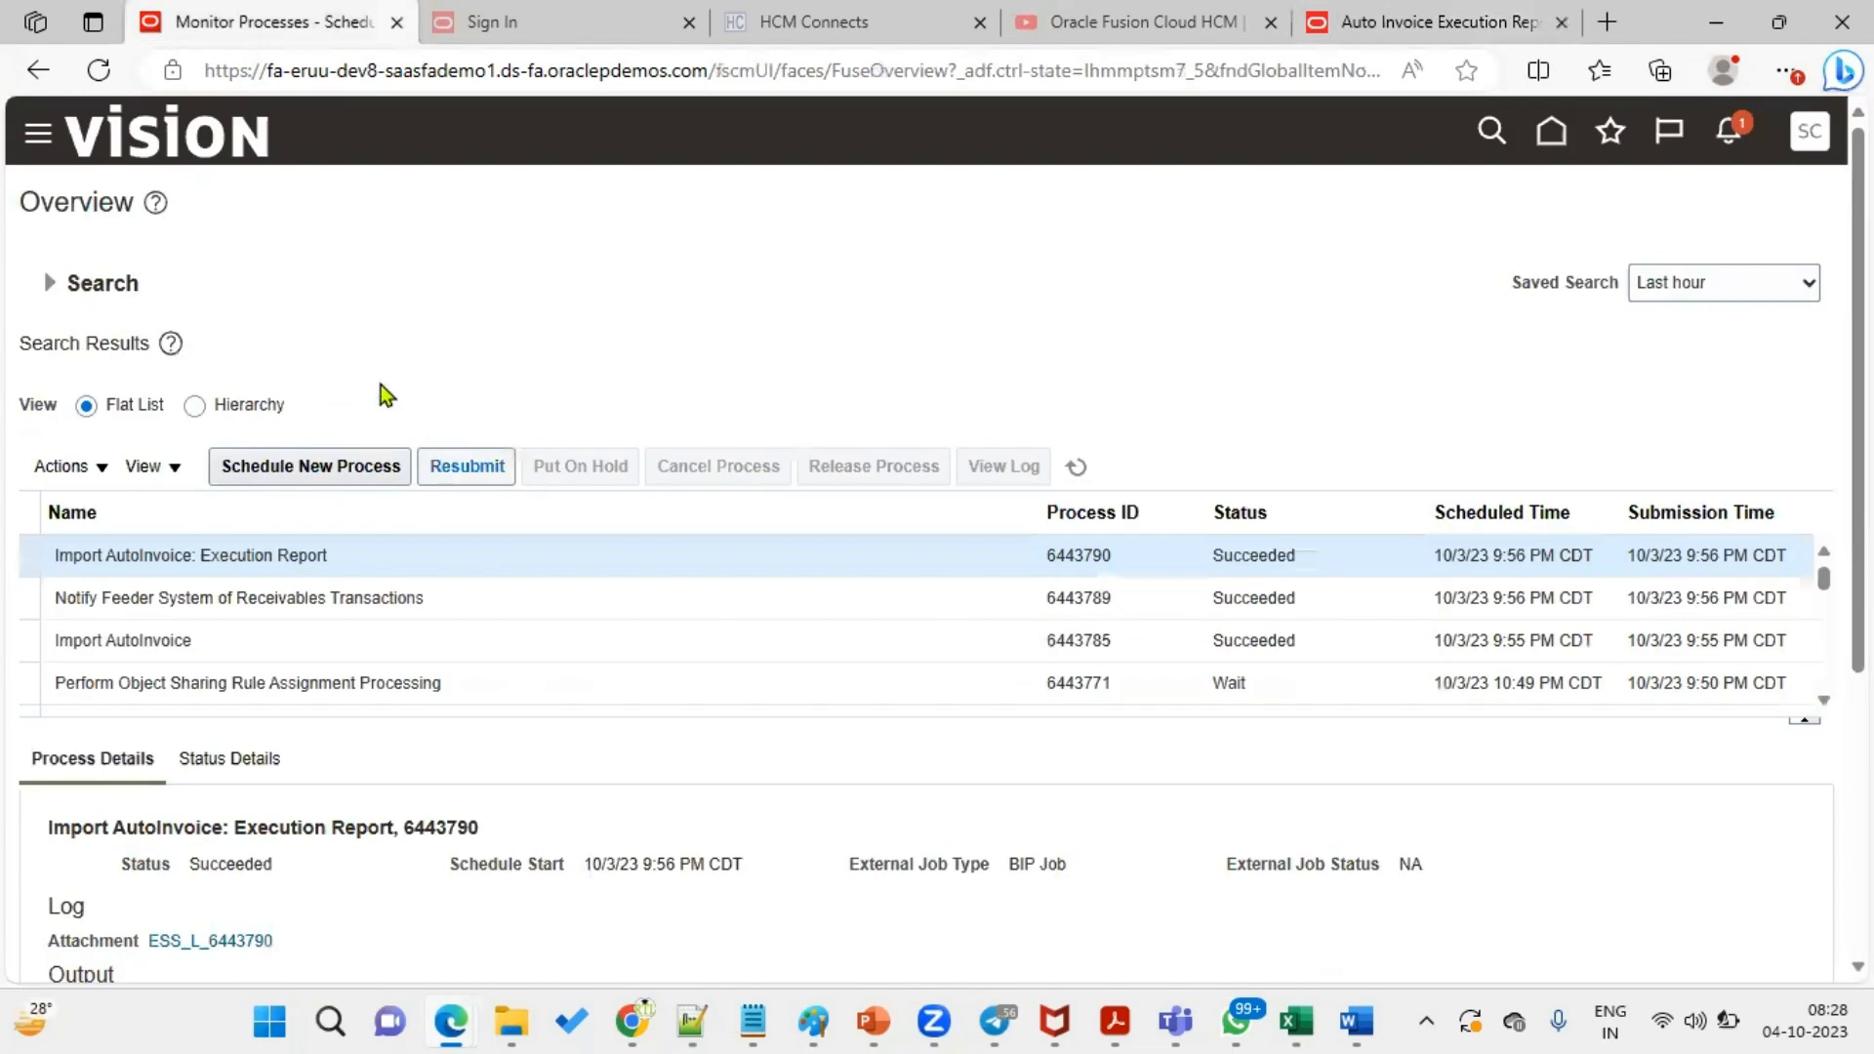
left_click(36, 139)
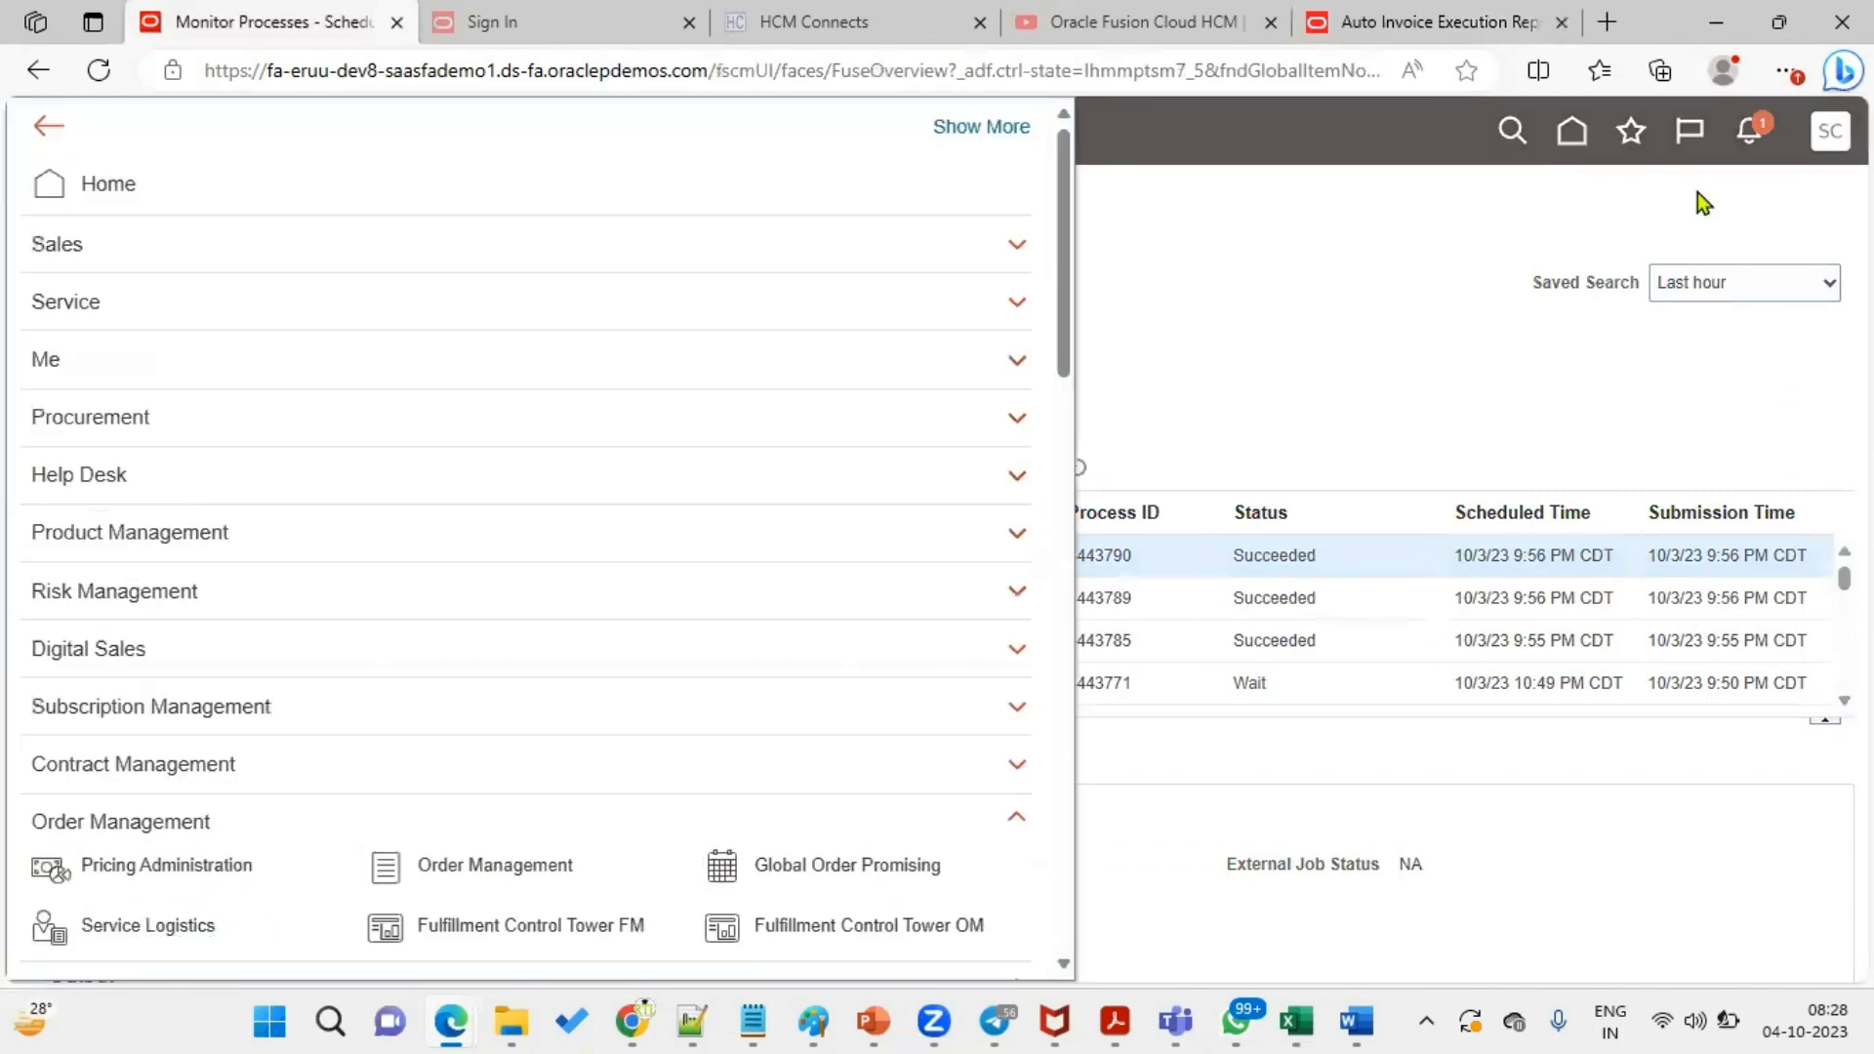
scroll(315, 720, "down", 5)
scroll(293, 718, "down", 3)
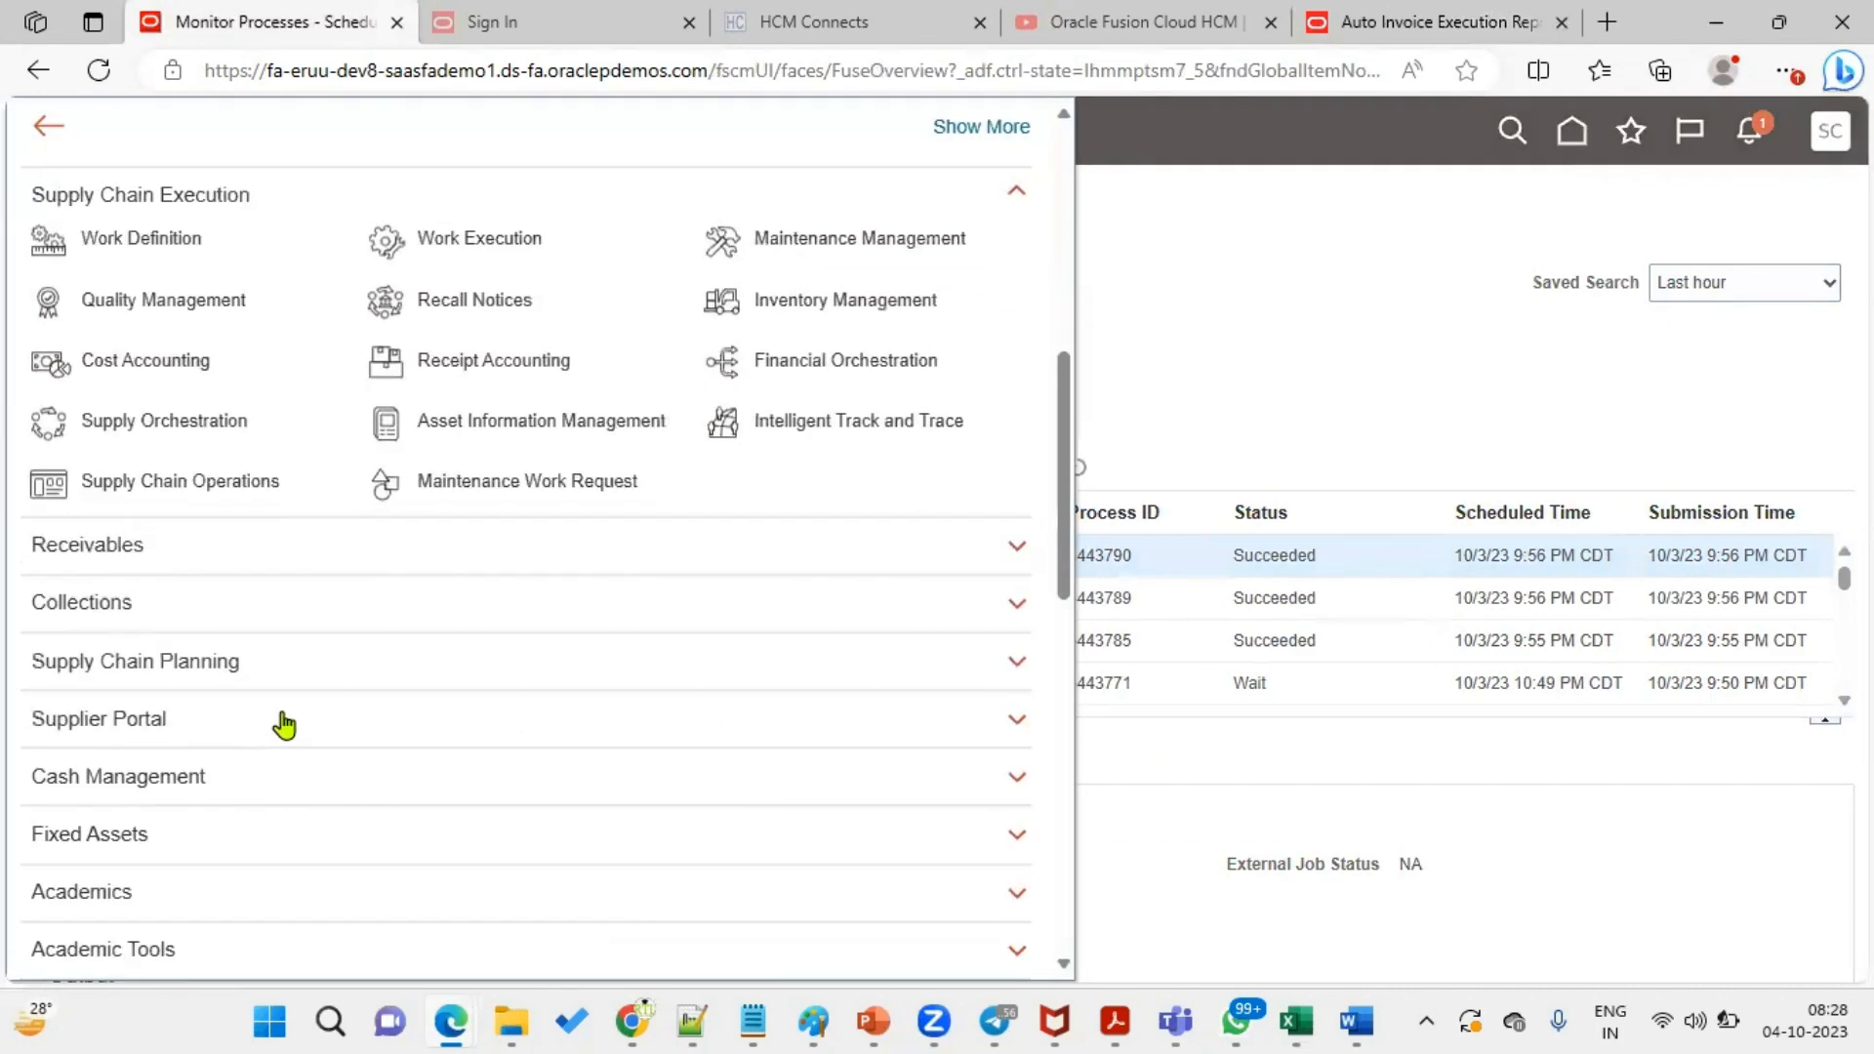
left_click(186, 556)
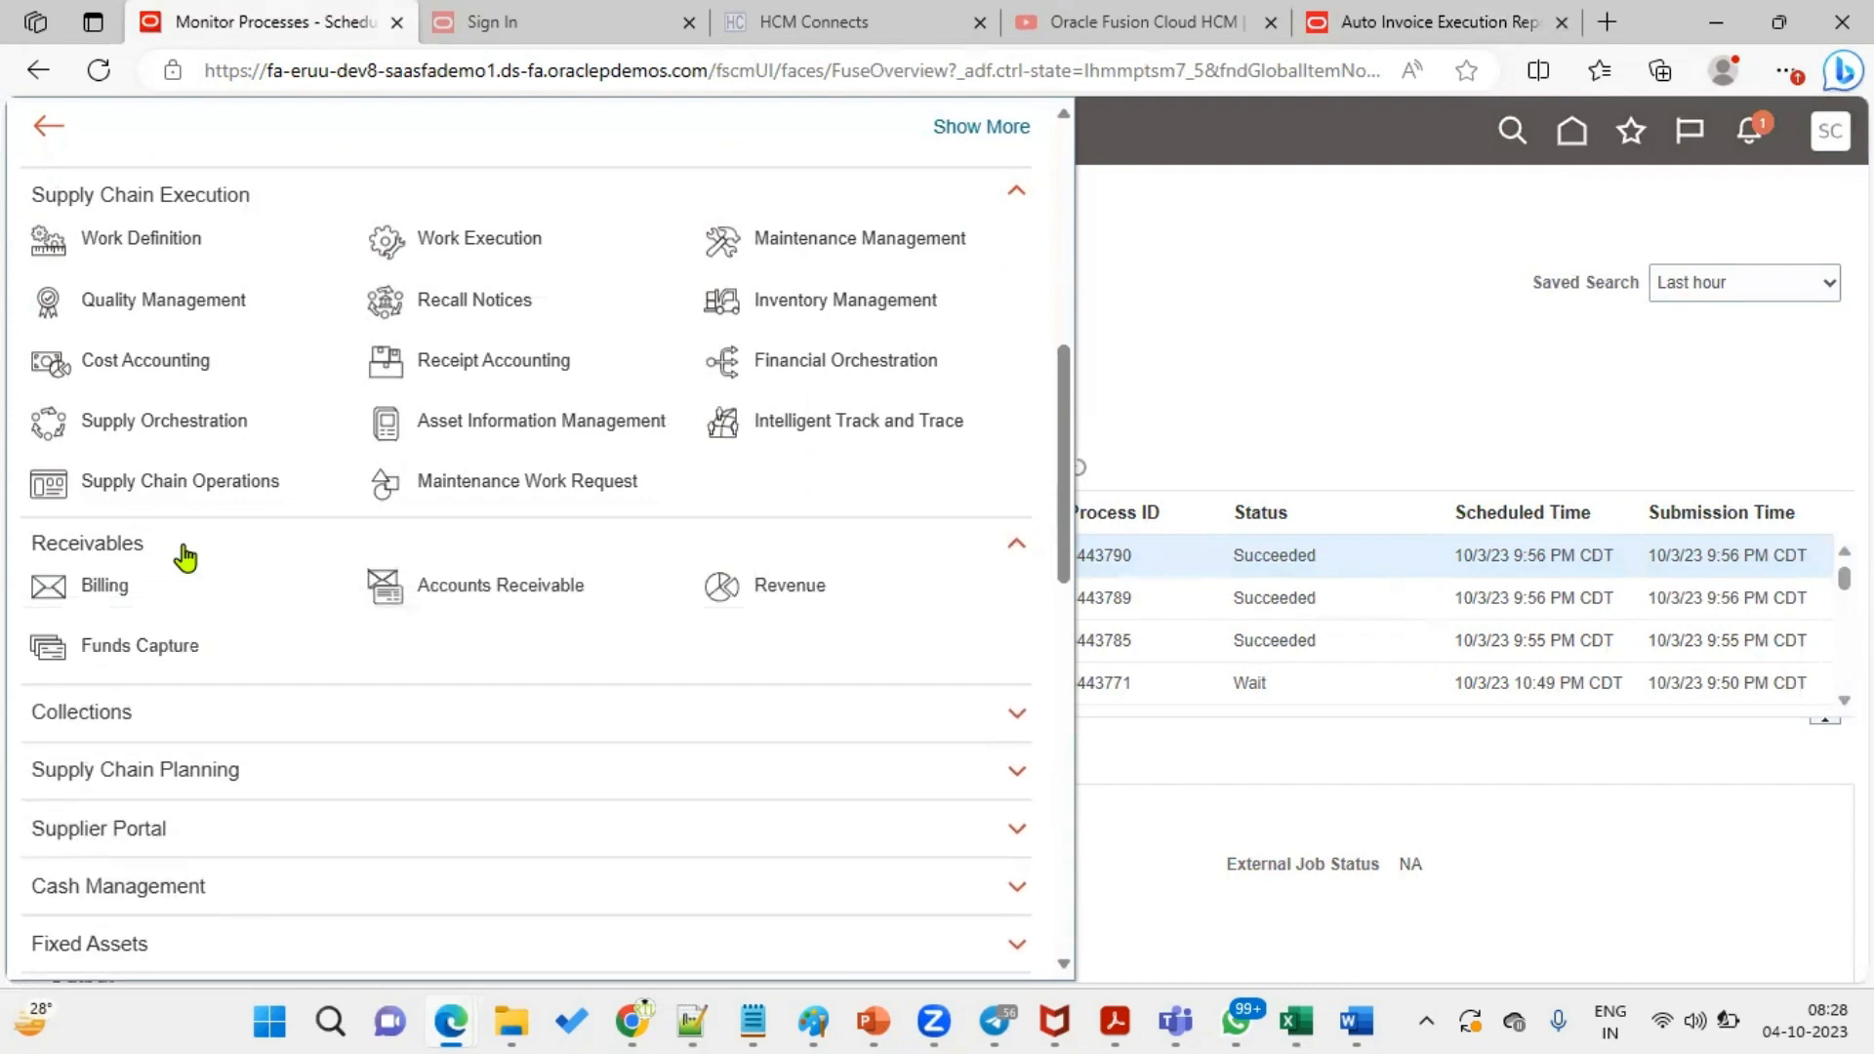
left_click(102, 588)
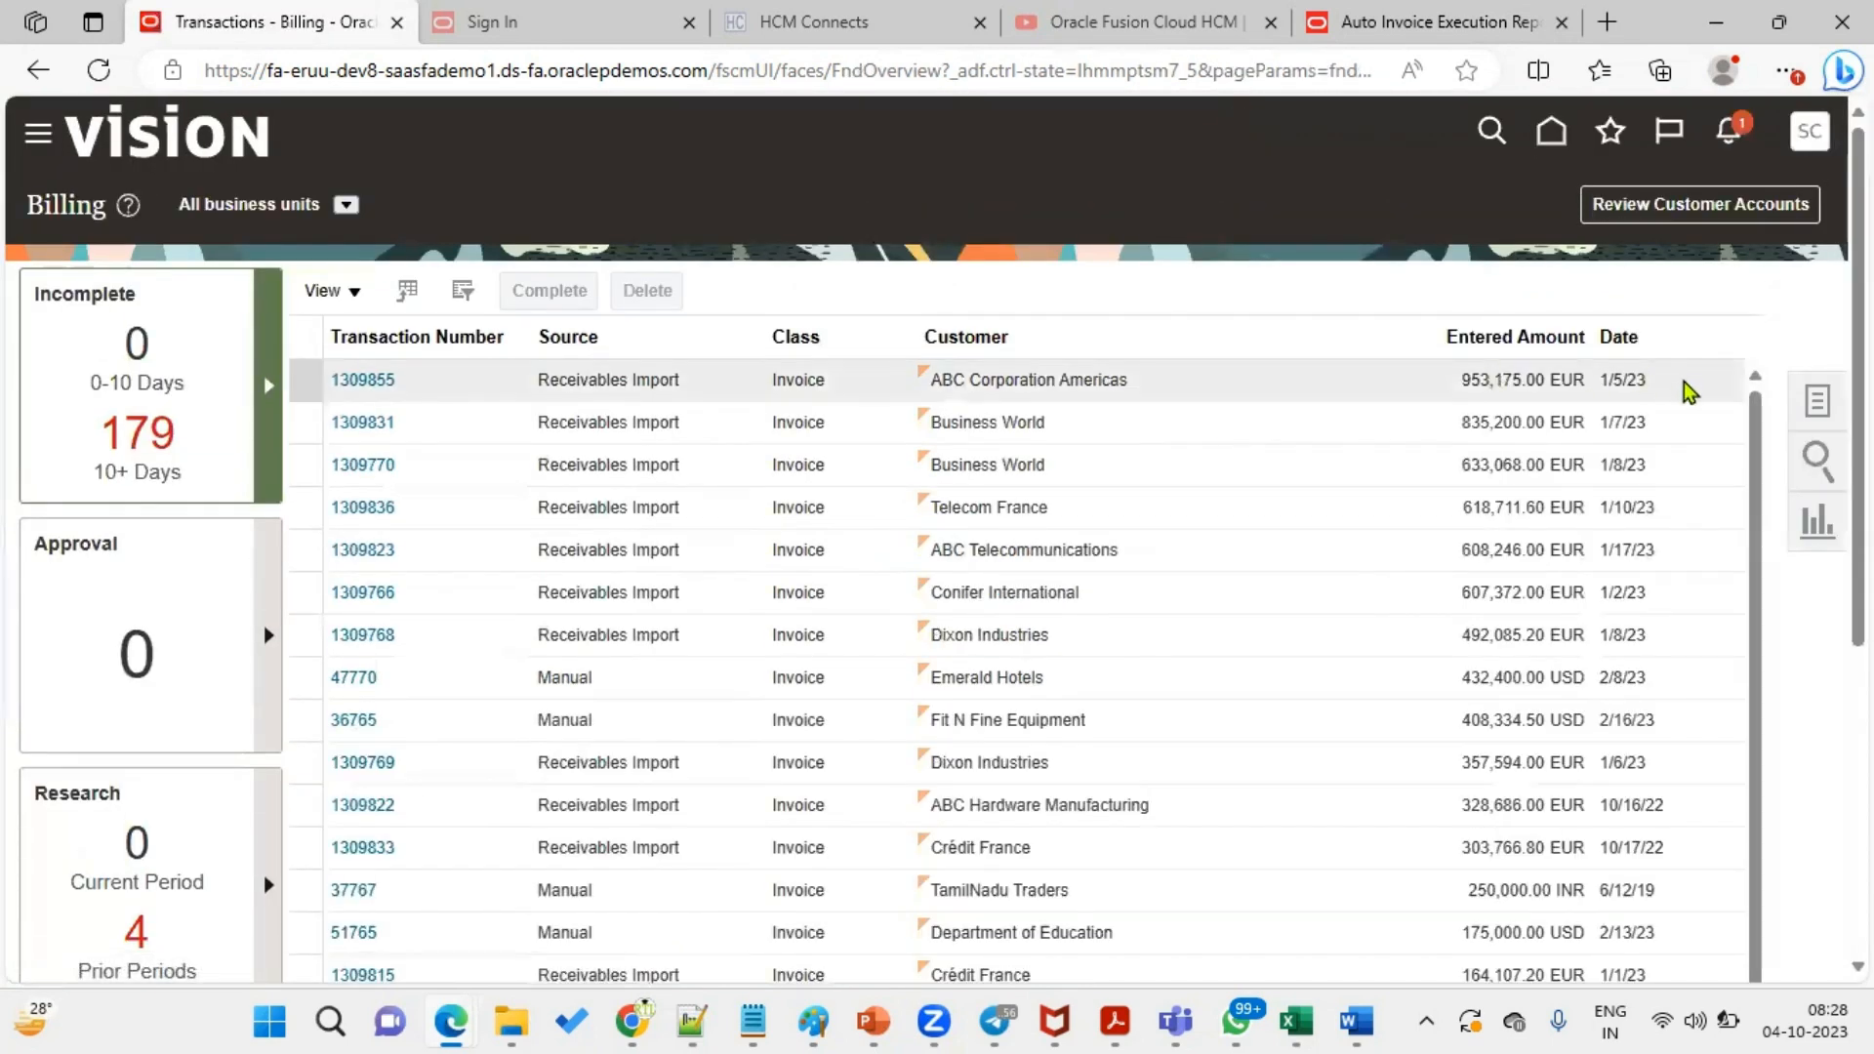
left_click(1818, 400)
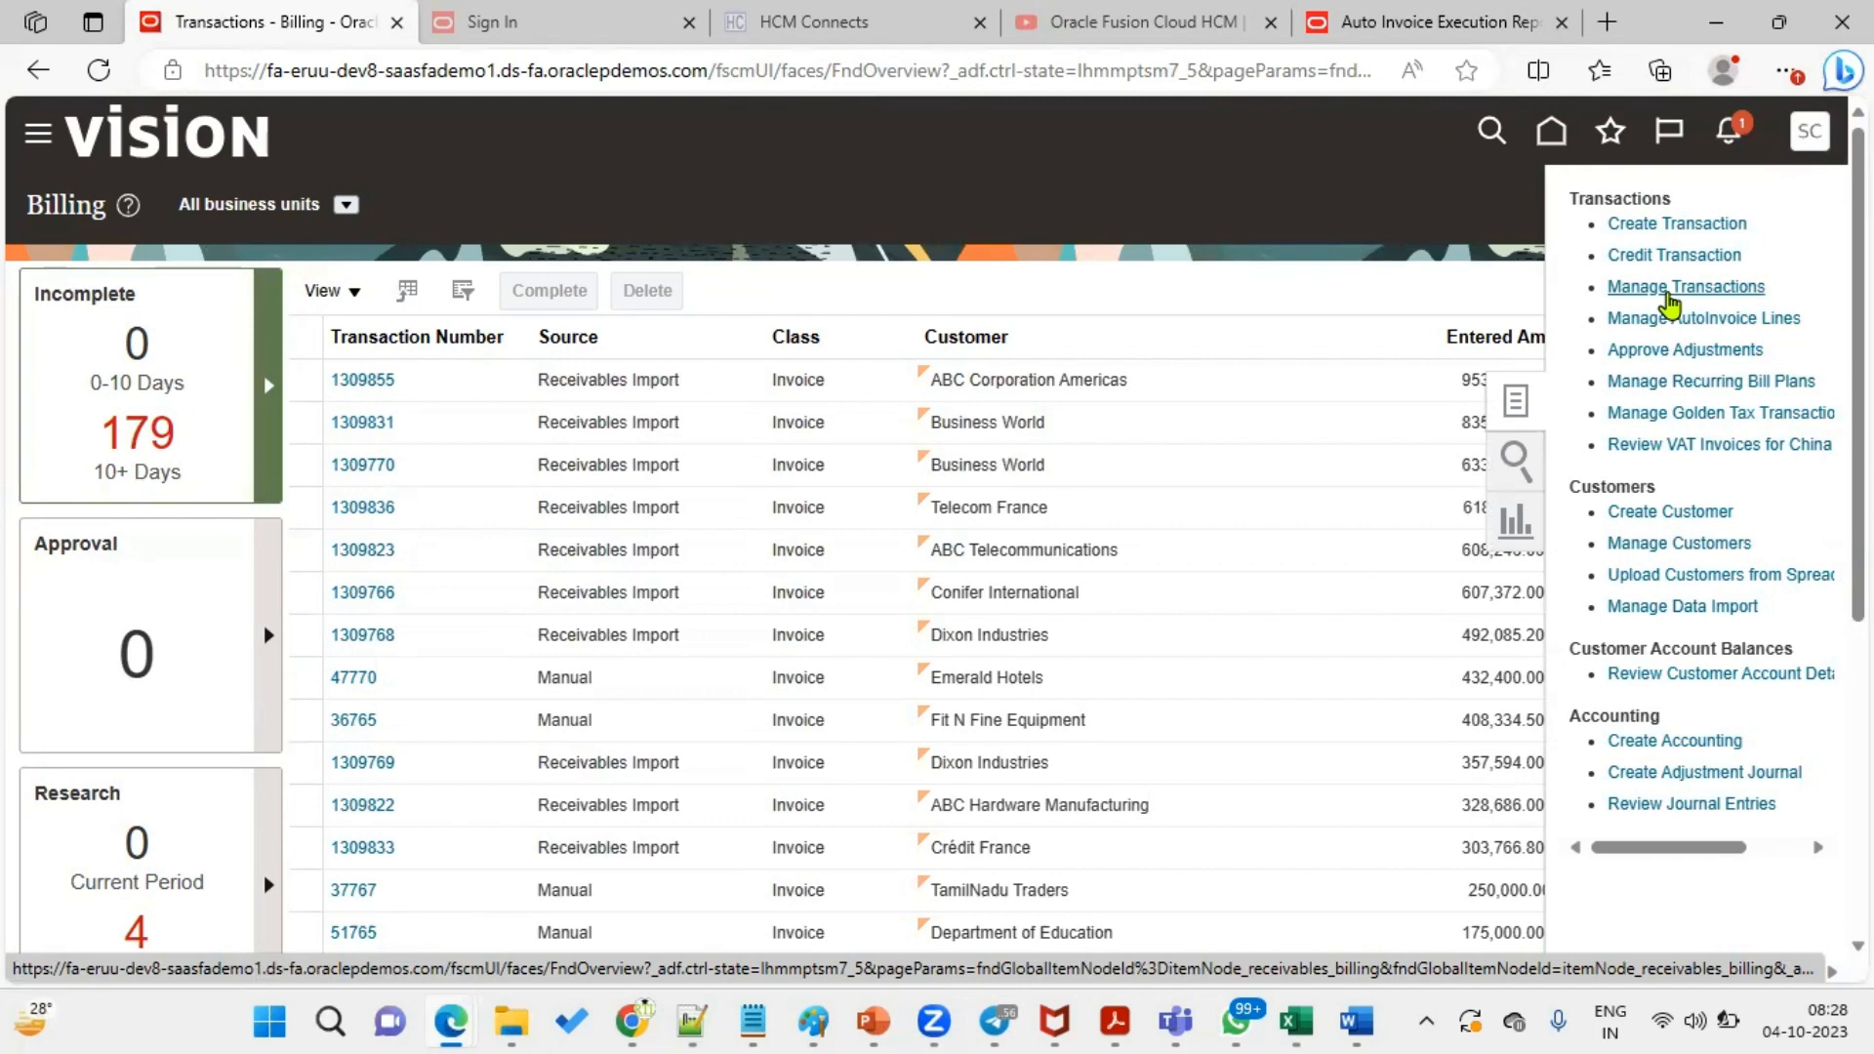
left_click(1669, 288)
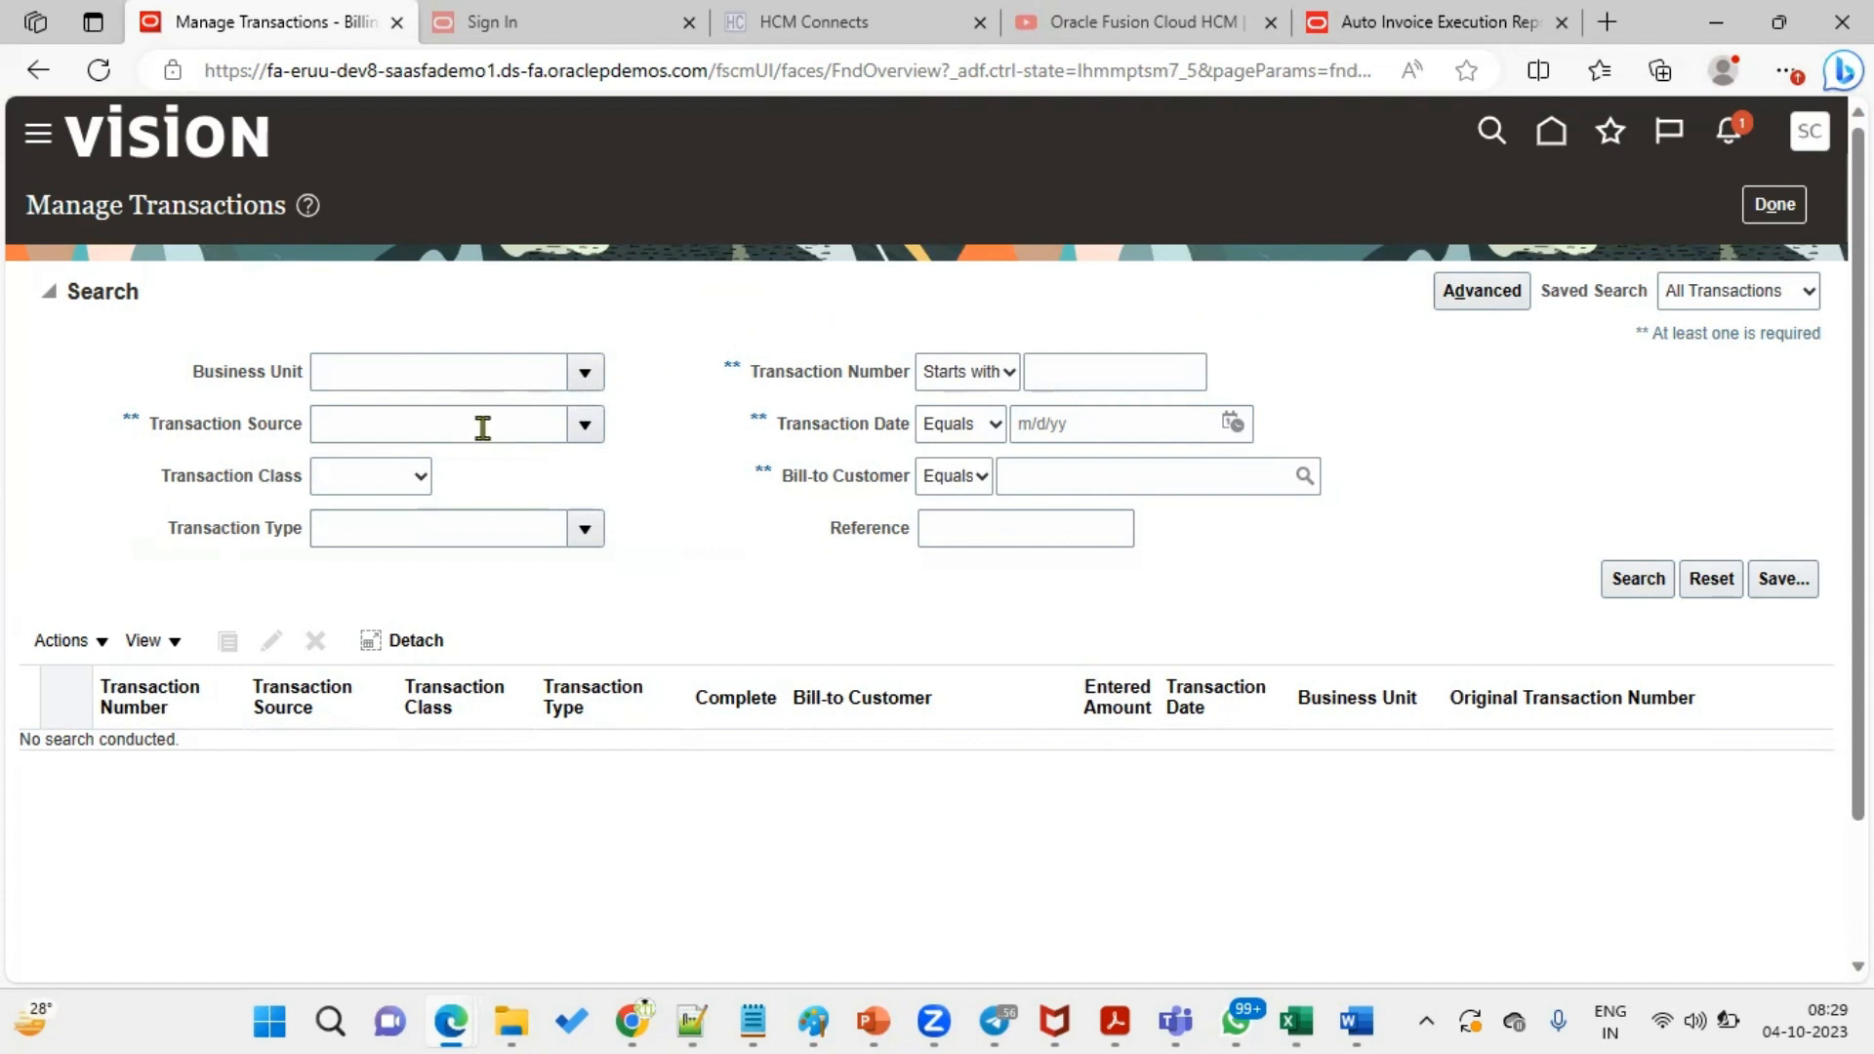
- Set the search's transaction source to Distributed Order Orchestration
left_click(1174, 372)
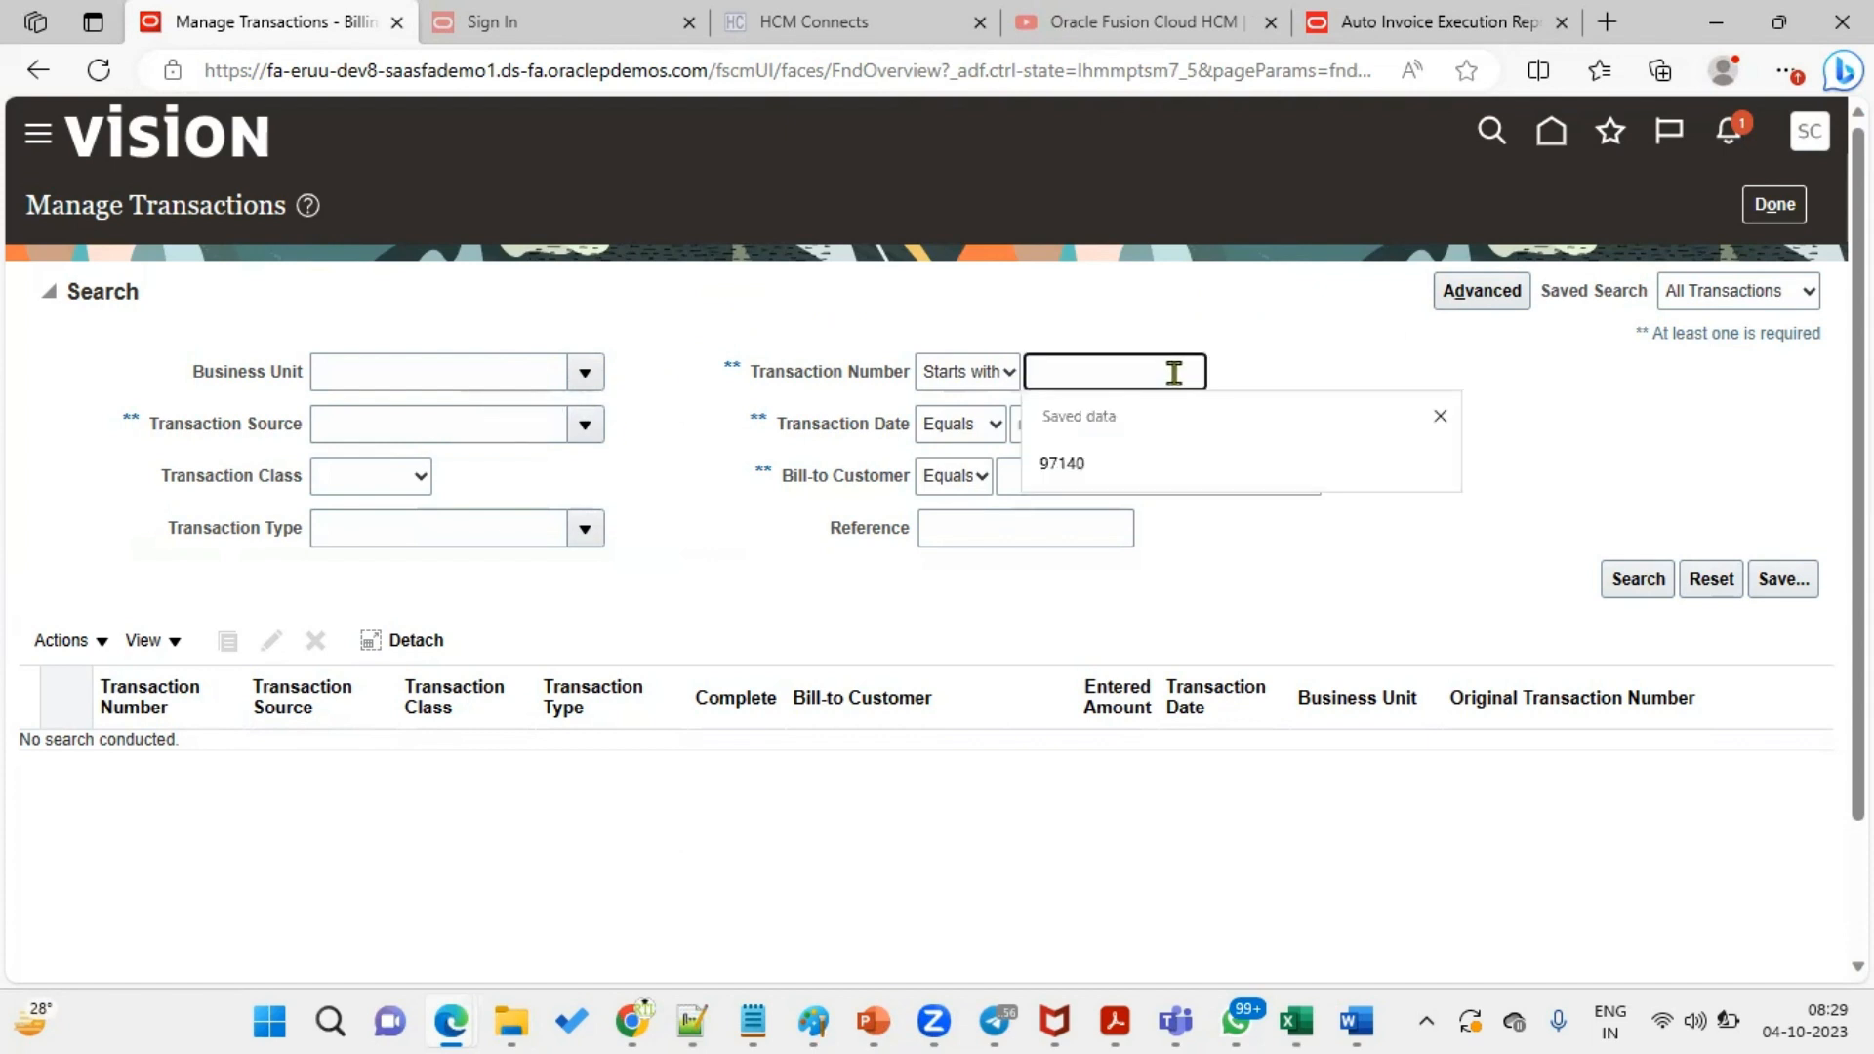
left_click_drag(742, 379, 806, 377)
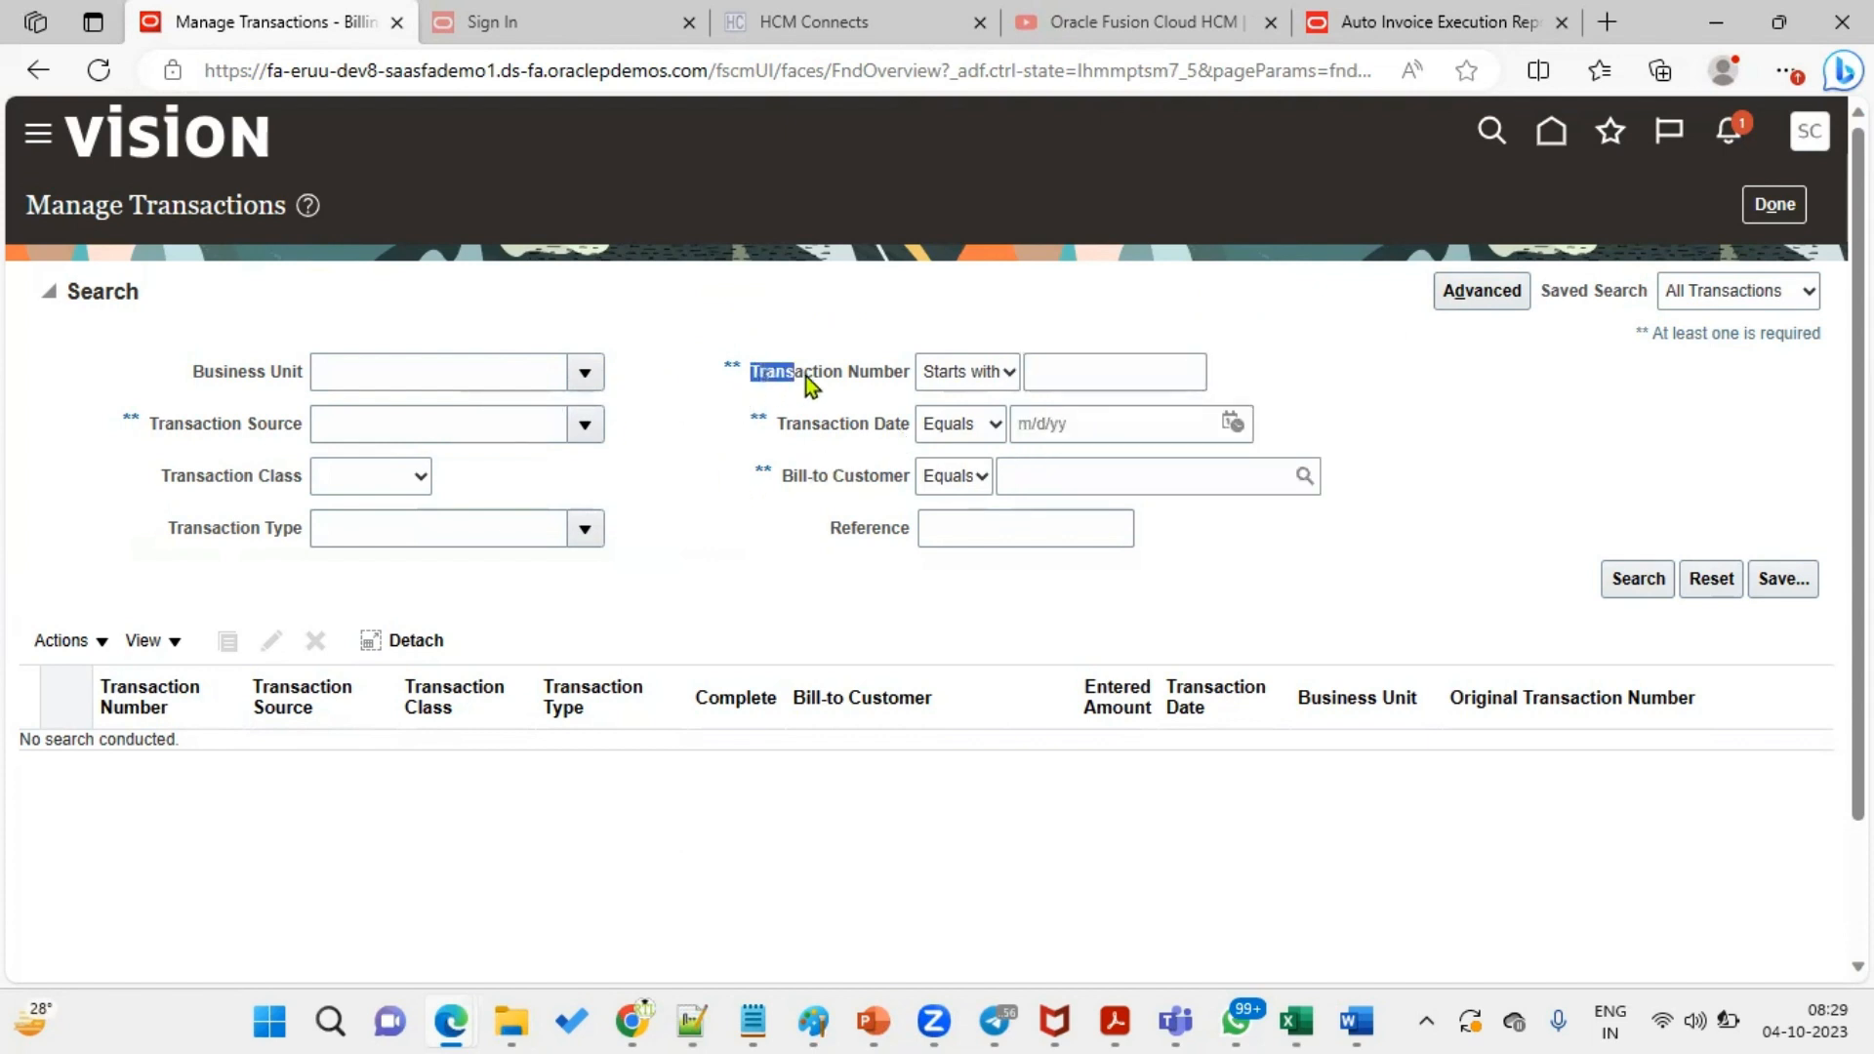
left_click(707, 583)
left_click_drag(151, 423, 202, 427)
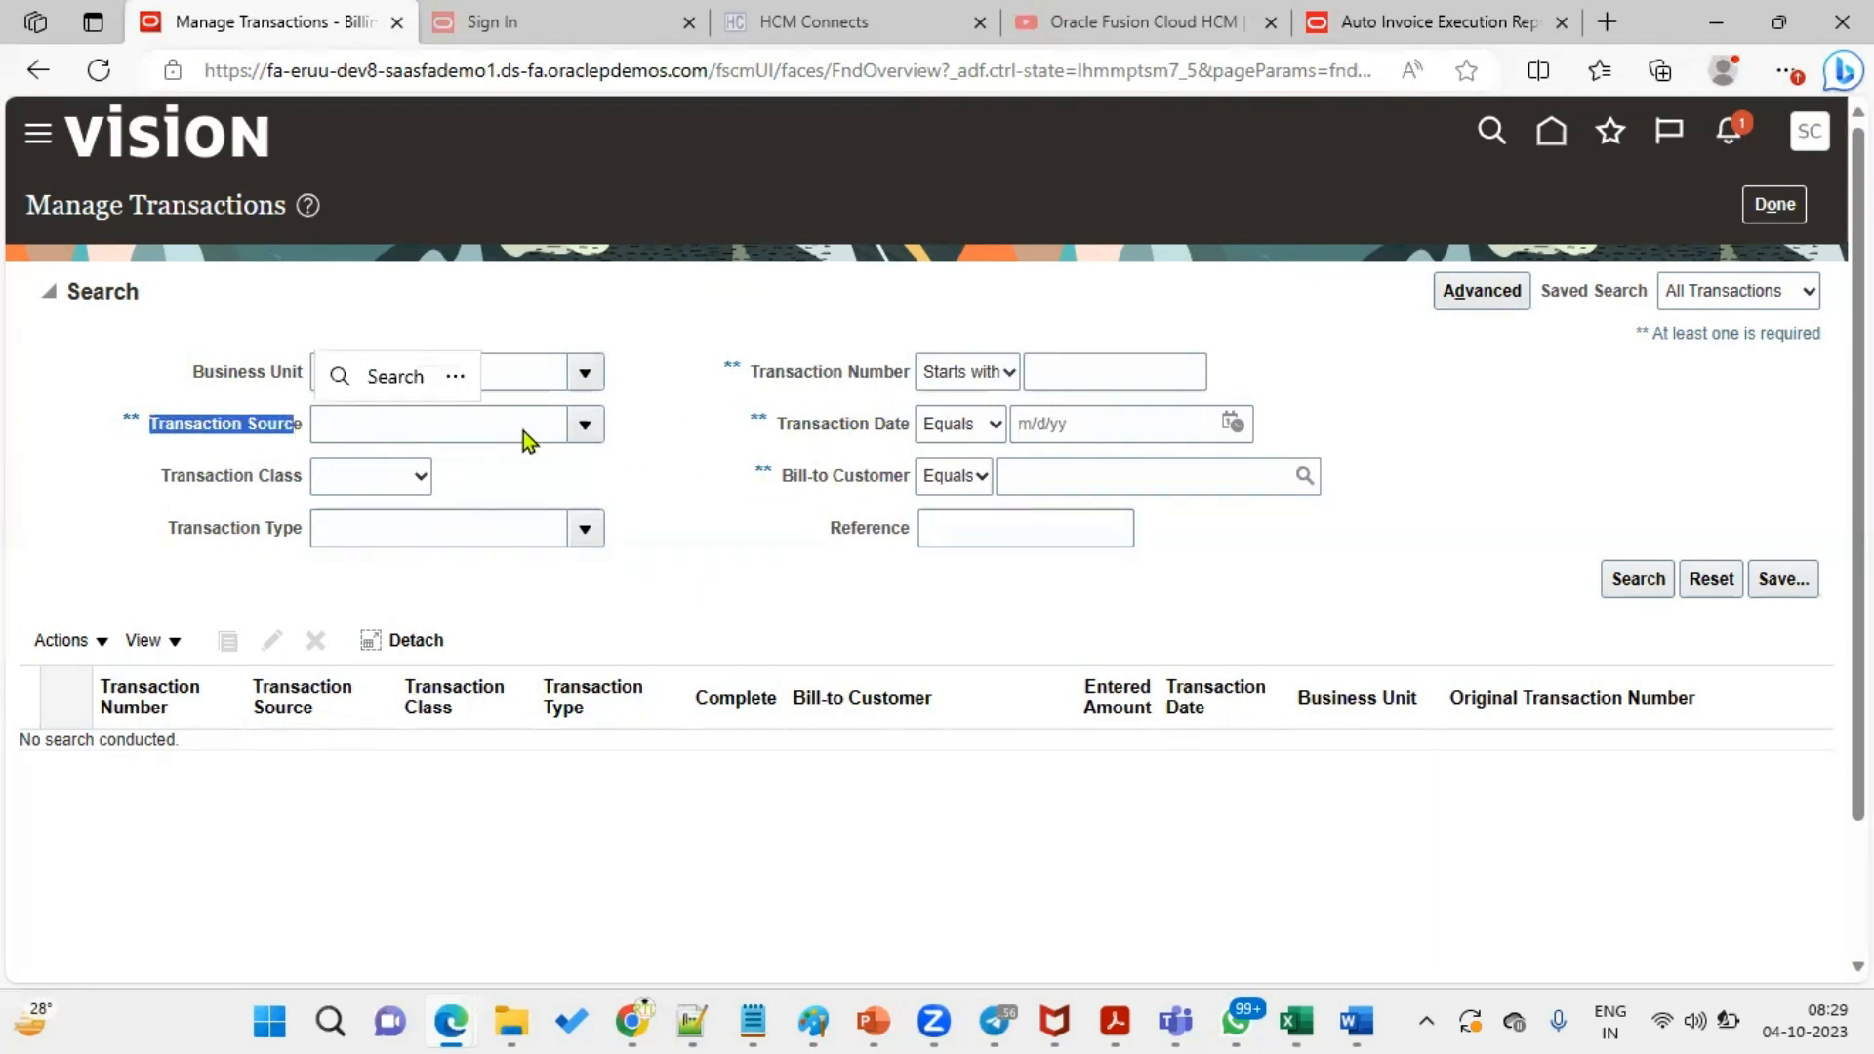
left_click(584, 430)
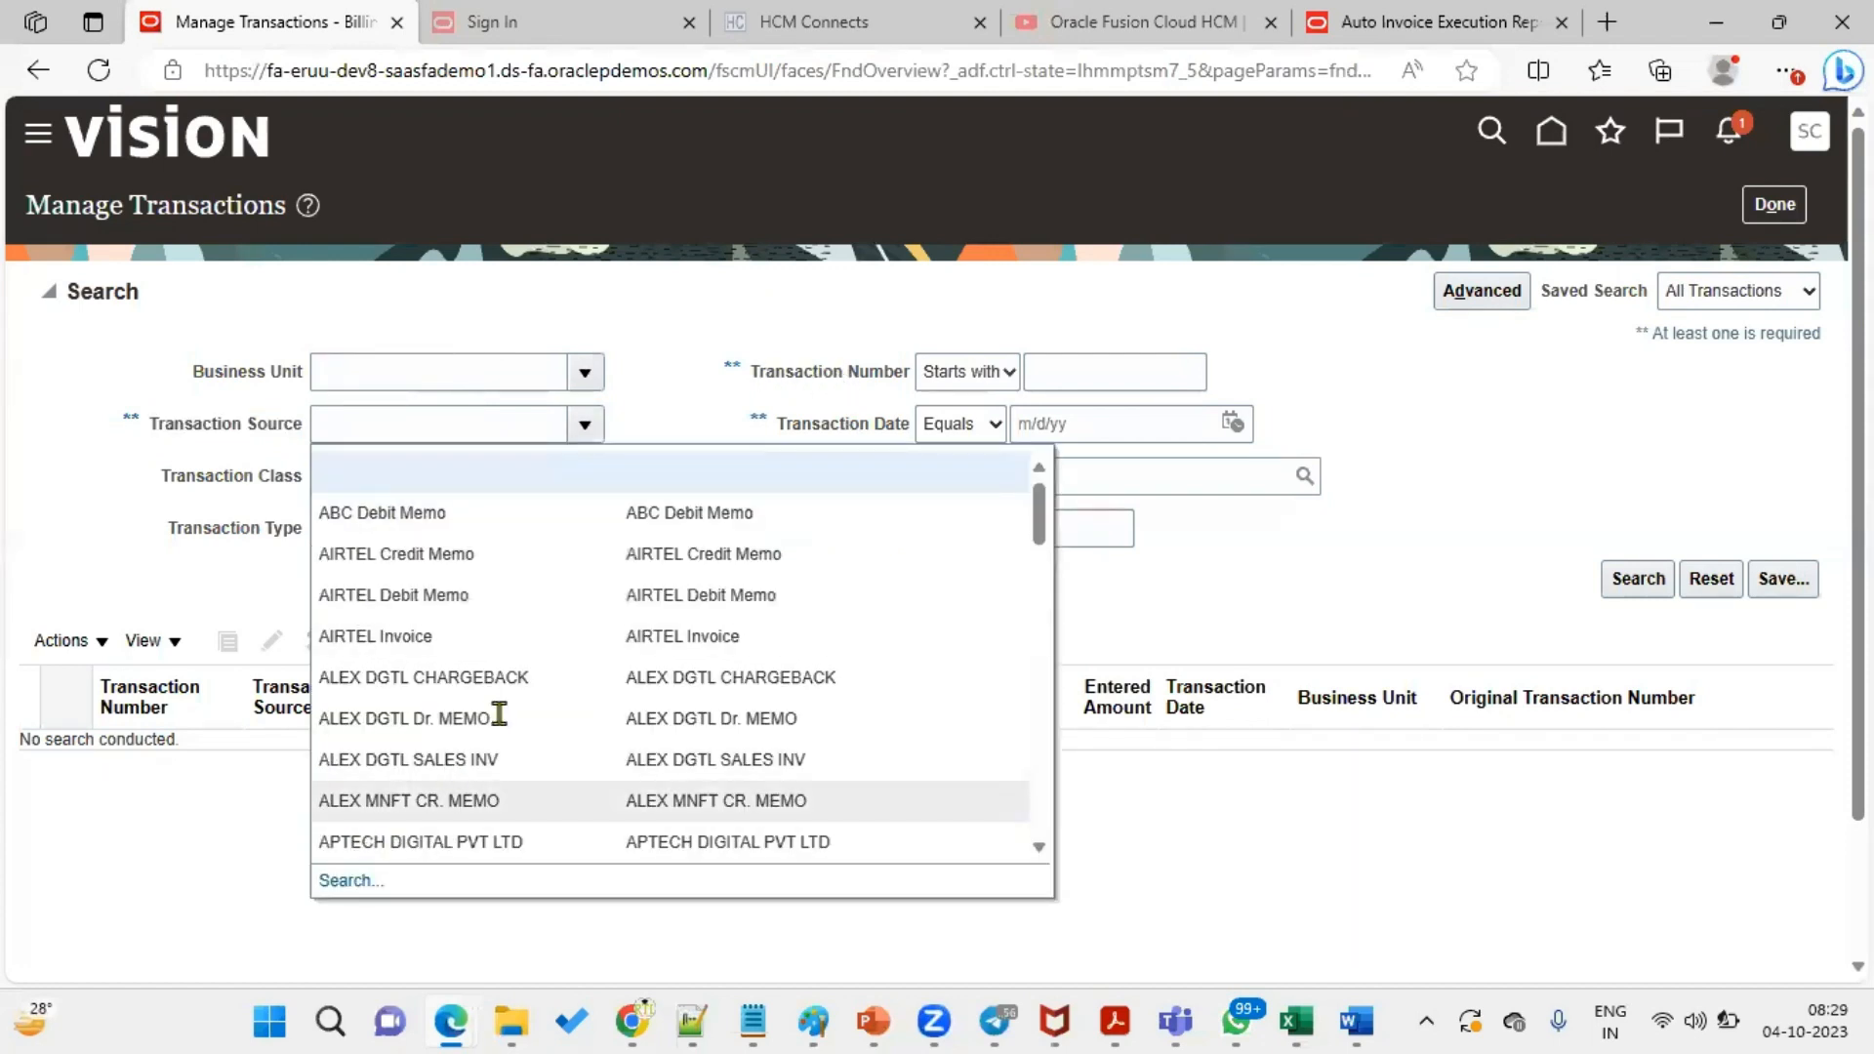
scroll(1040, 559, "down", 1)
left_click_drag(1038, 553, 1041, 616)
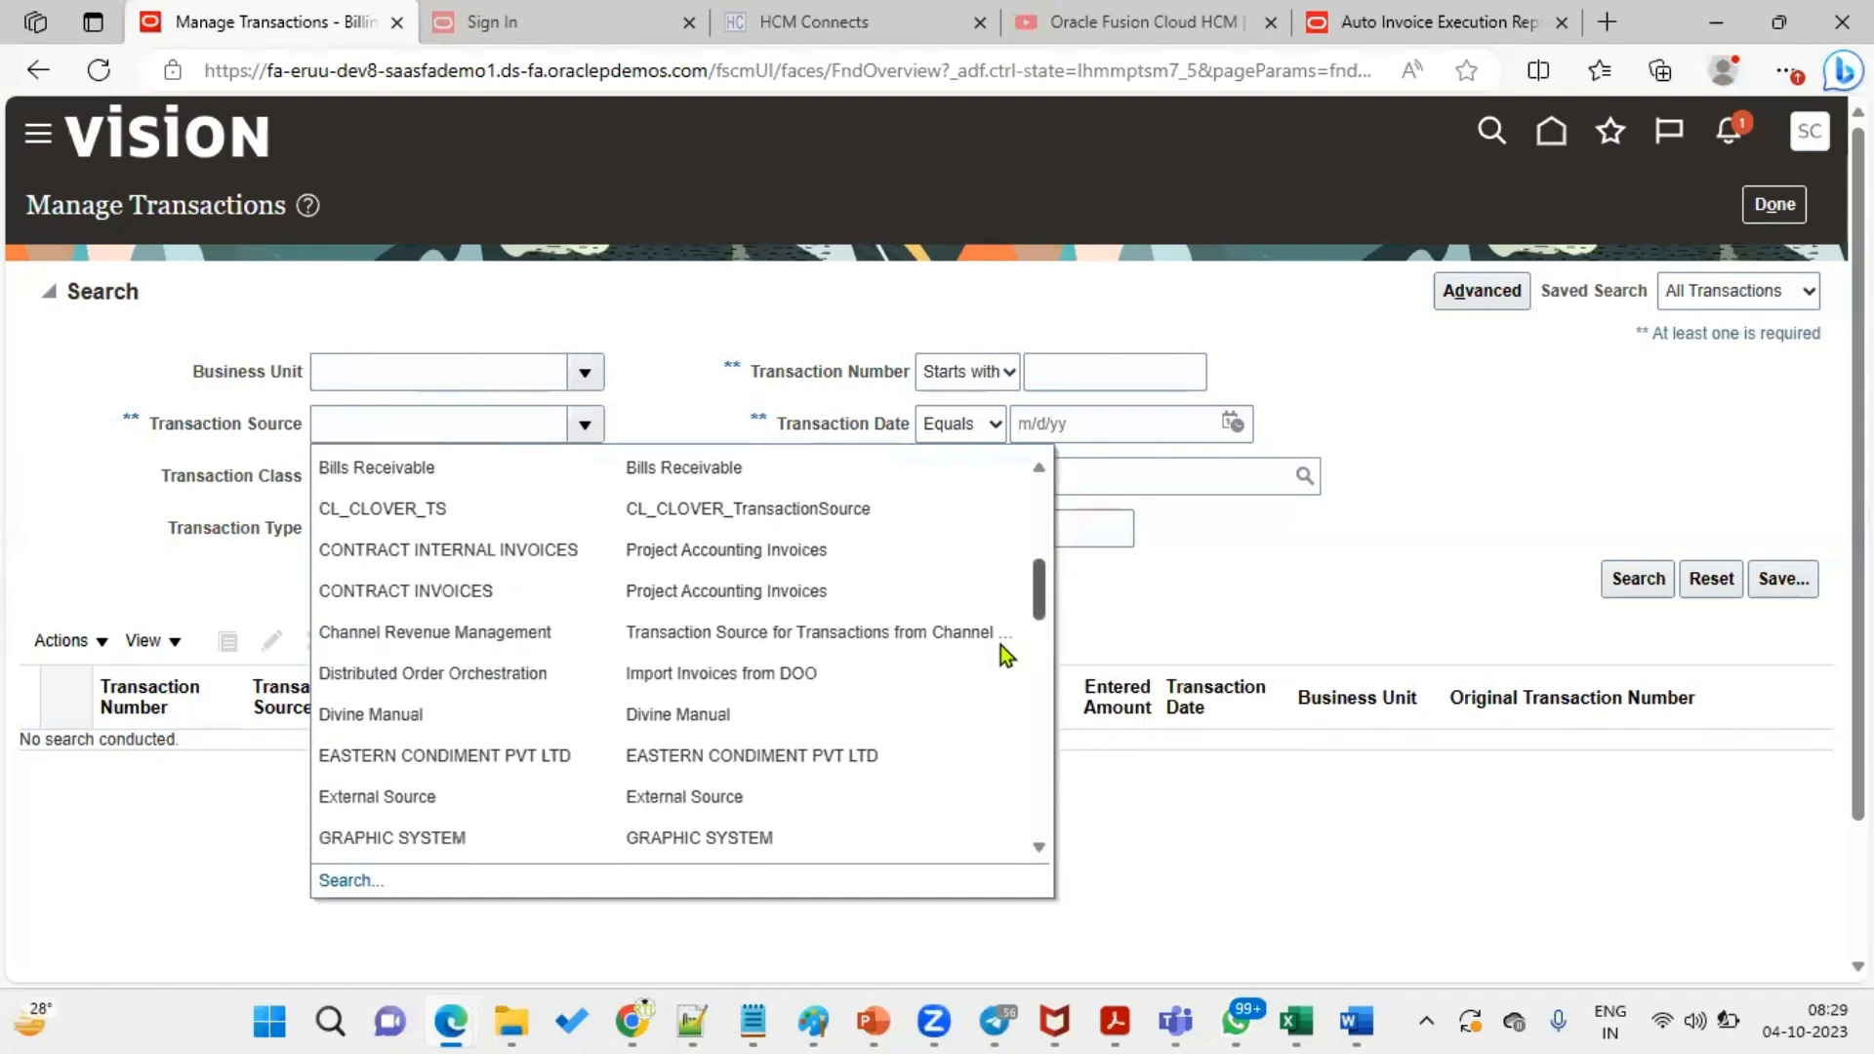
left_click(788, 675)
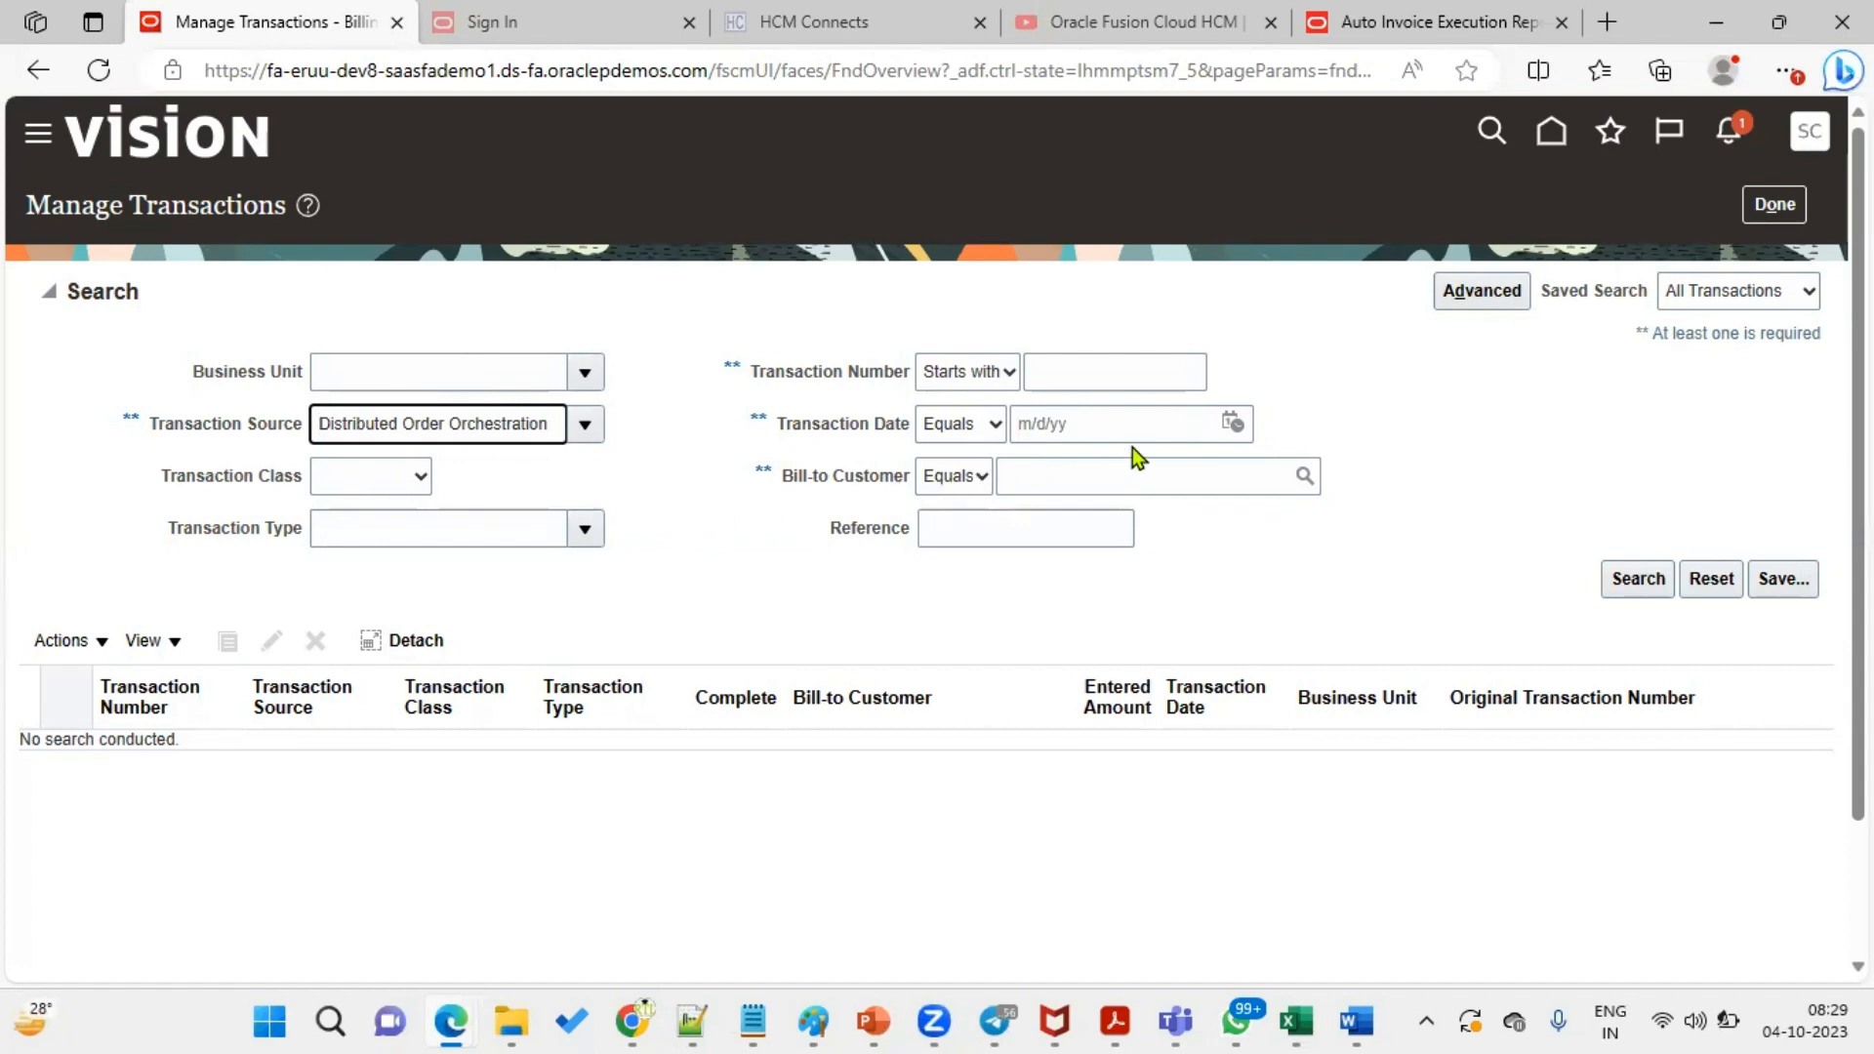
- Enter the sales order number as the reference, set the transaction date to 10/4/23, and run the transaction search
left_click(1070, 539)
type("98496")
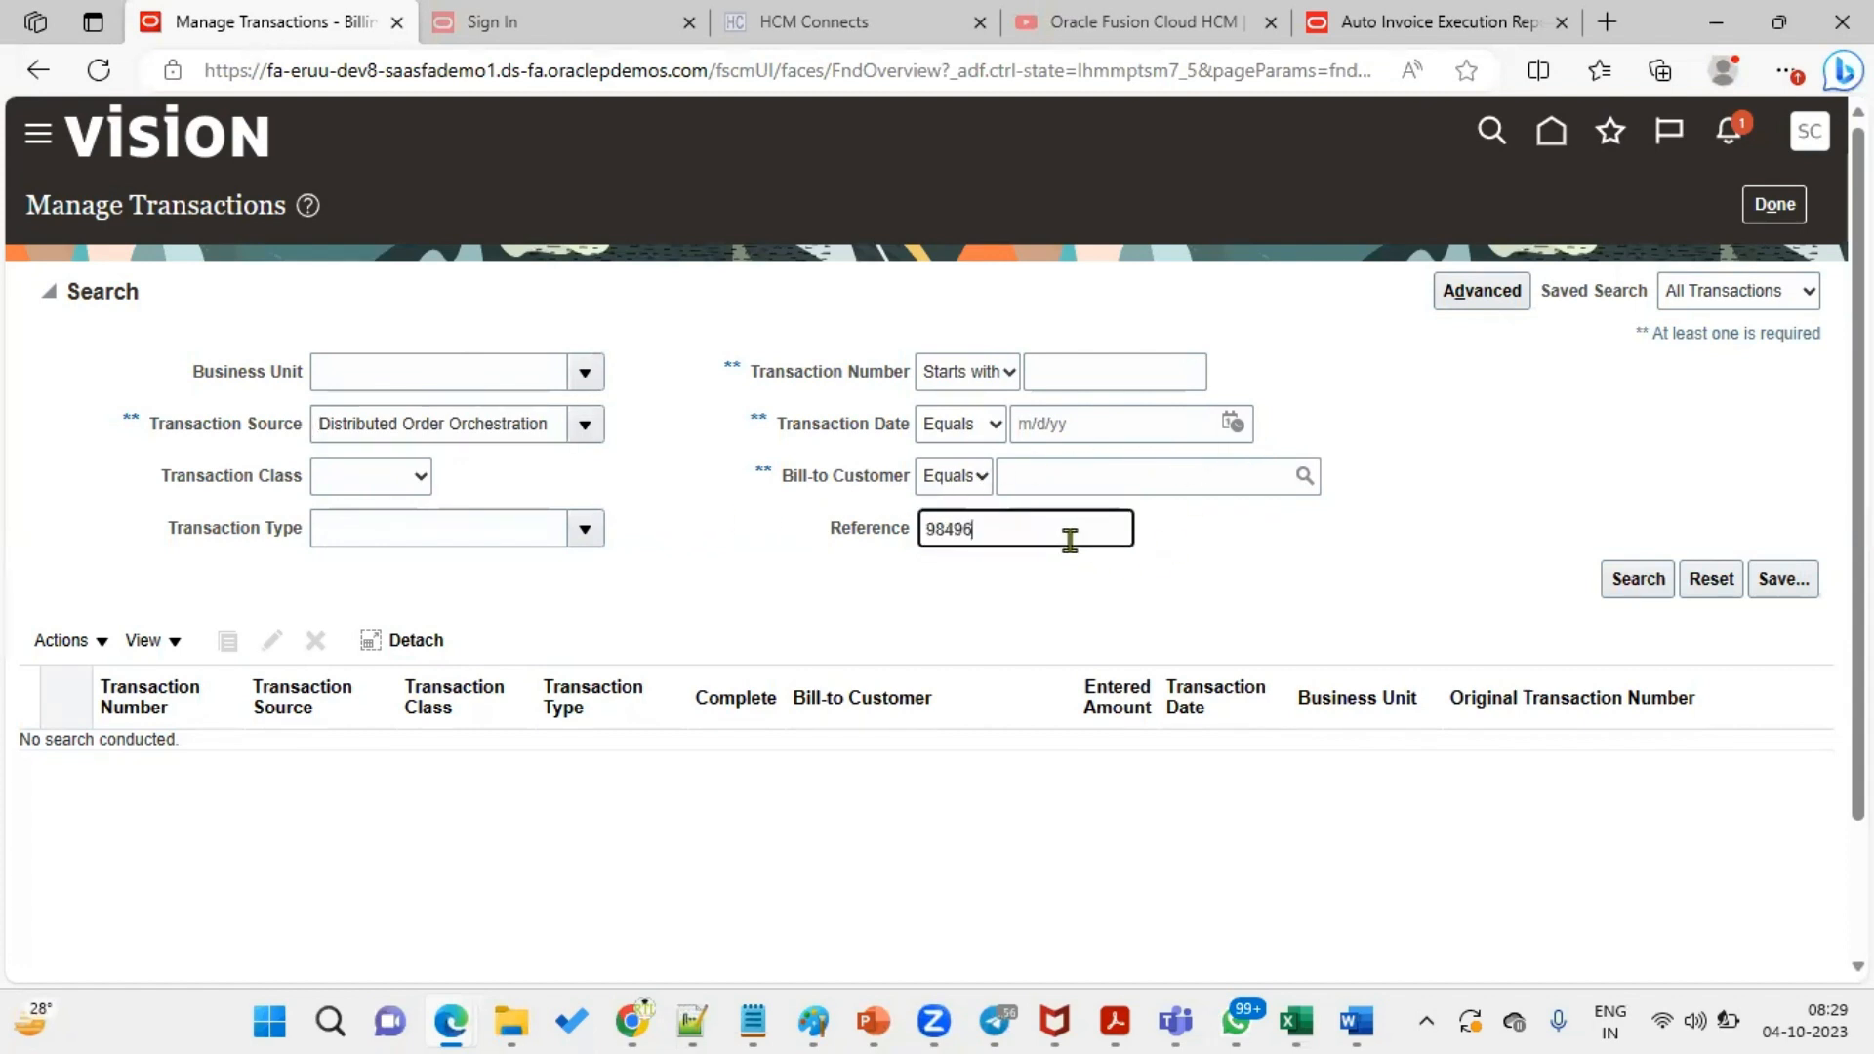
left_click(1230, 424)
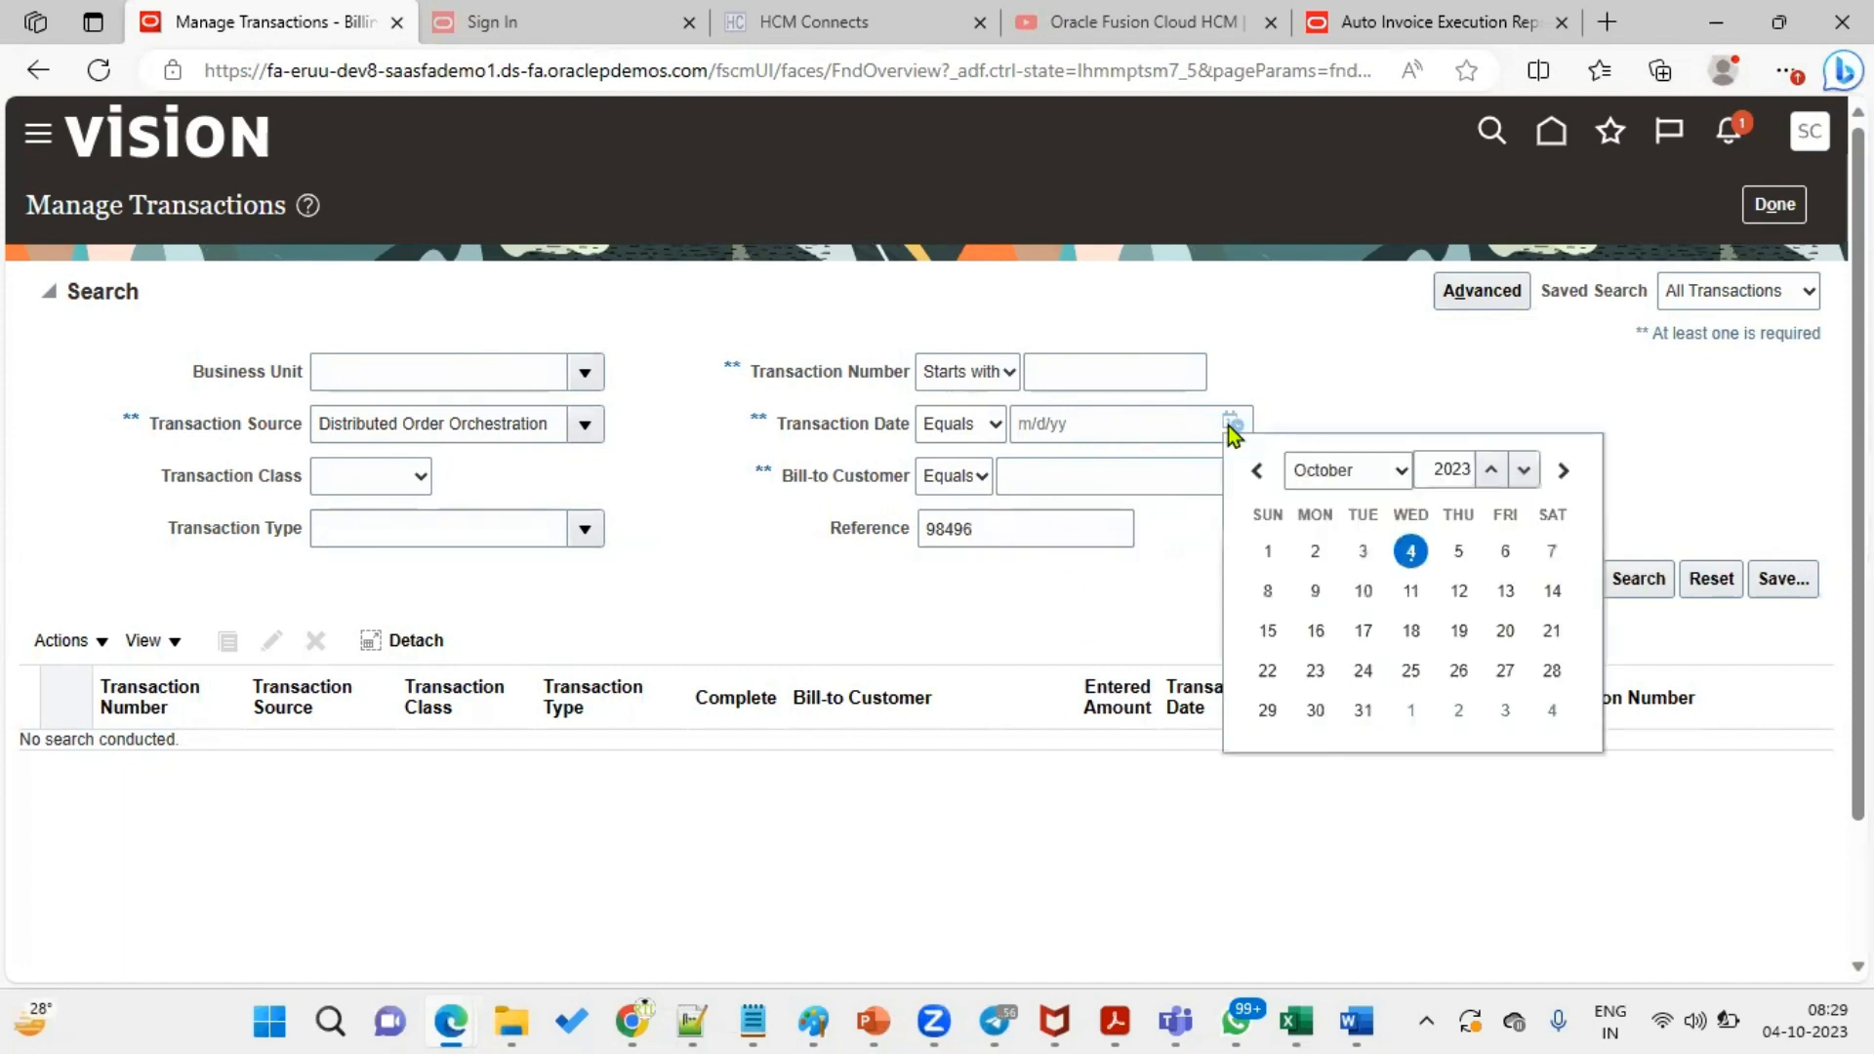
left_click(1409, 553)
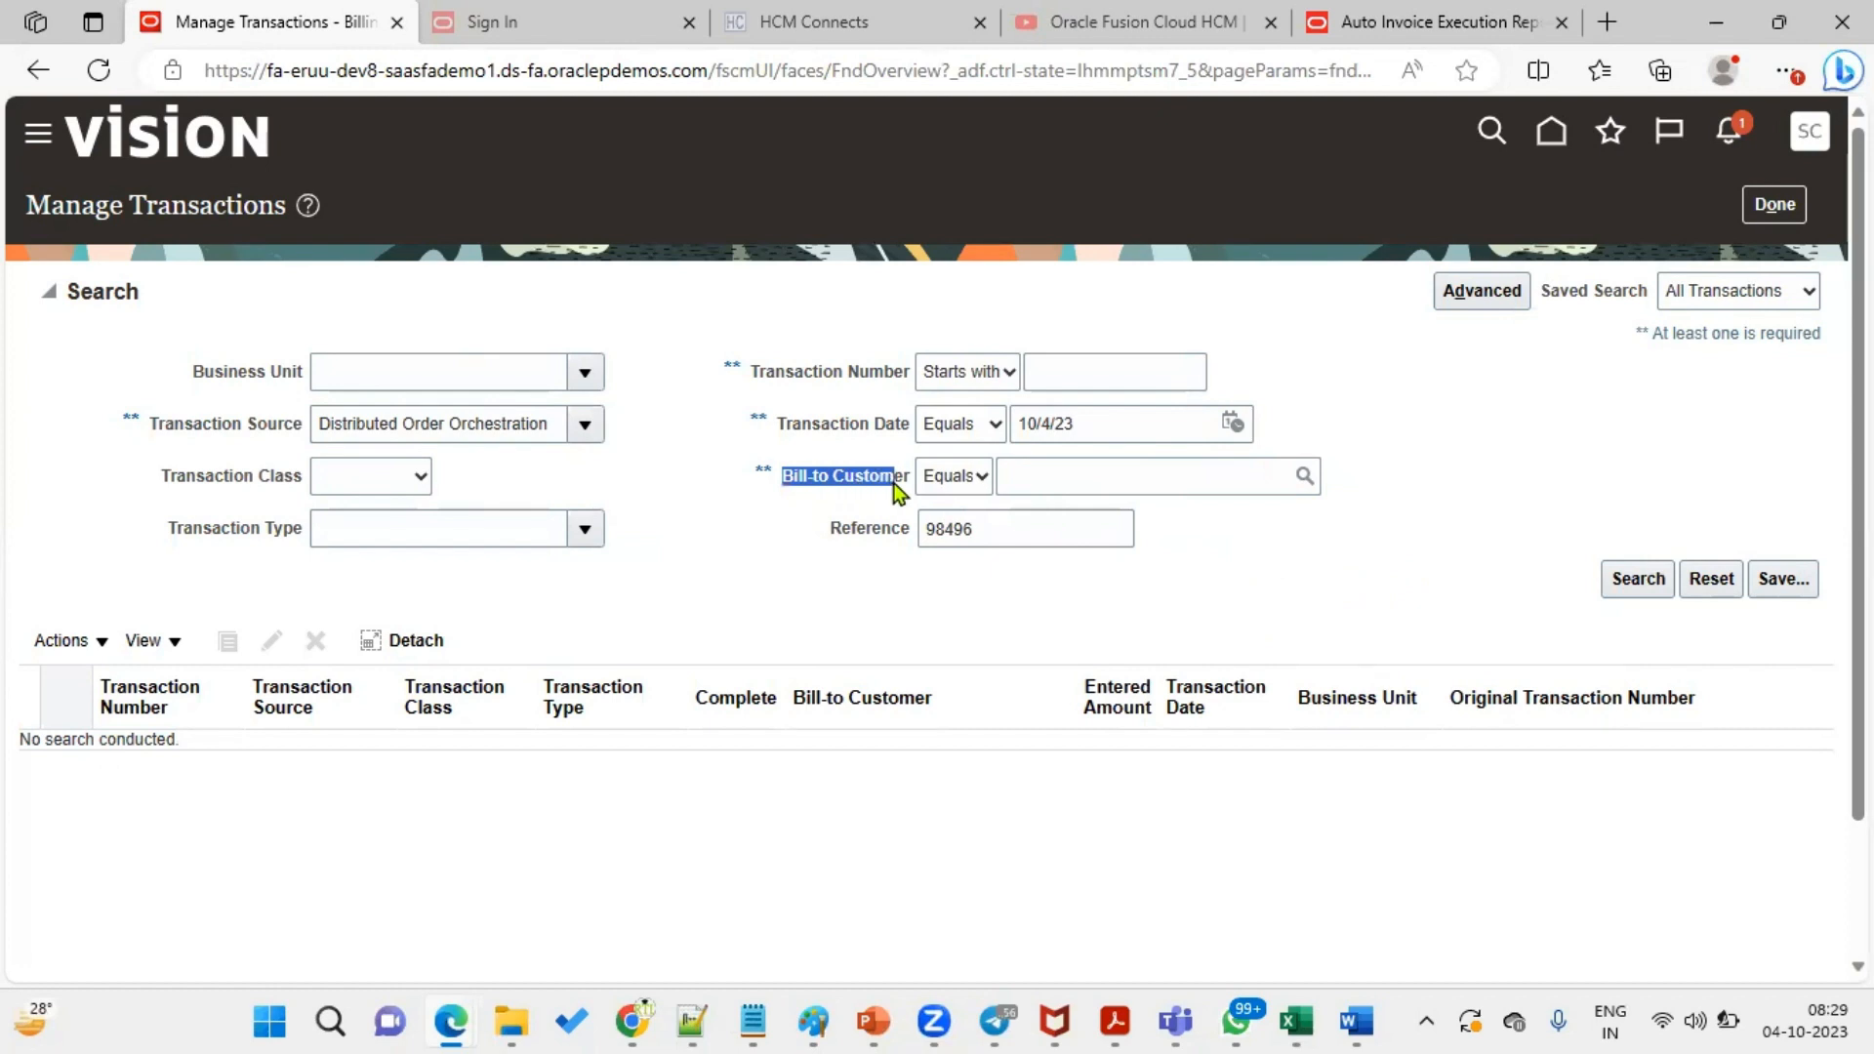
left_click(1214, 535)
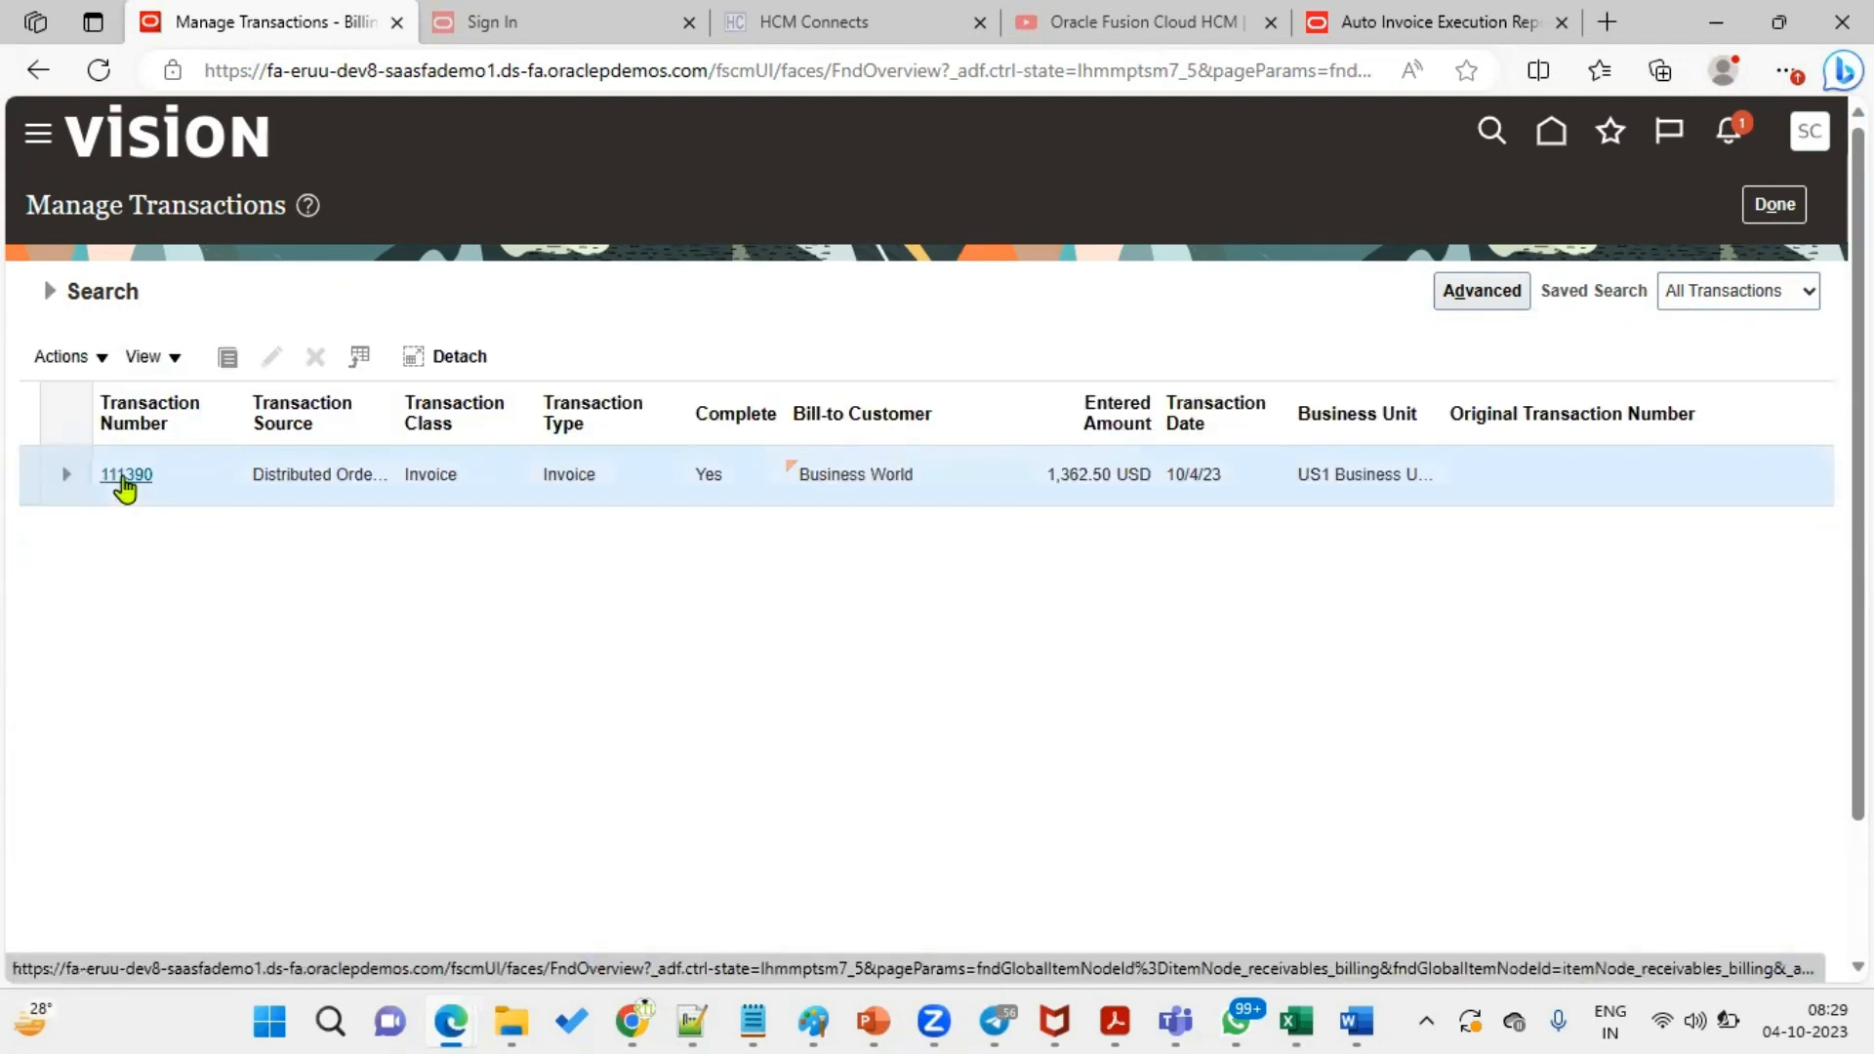
- Open the found invoice, expand its general information, and check the cross reference, transaction number and transaction source
left_click(122, 478)
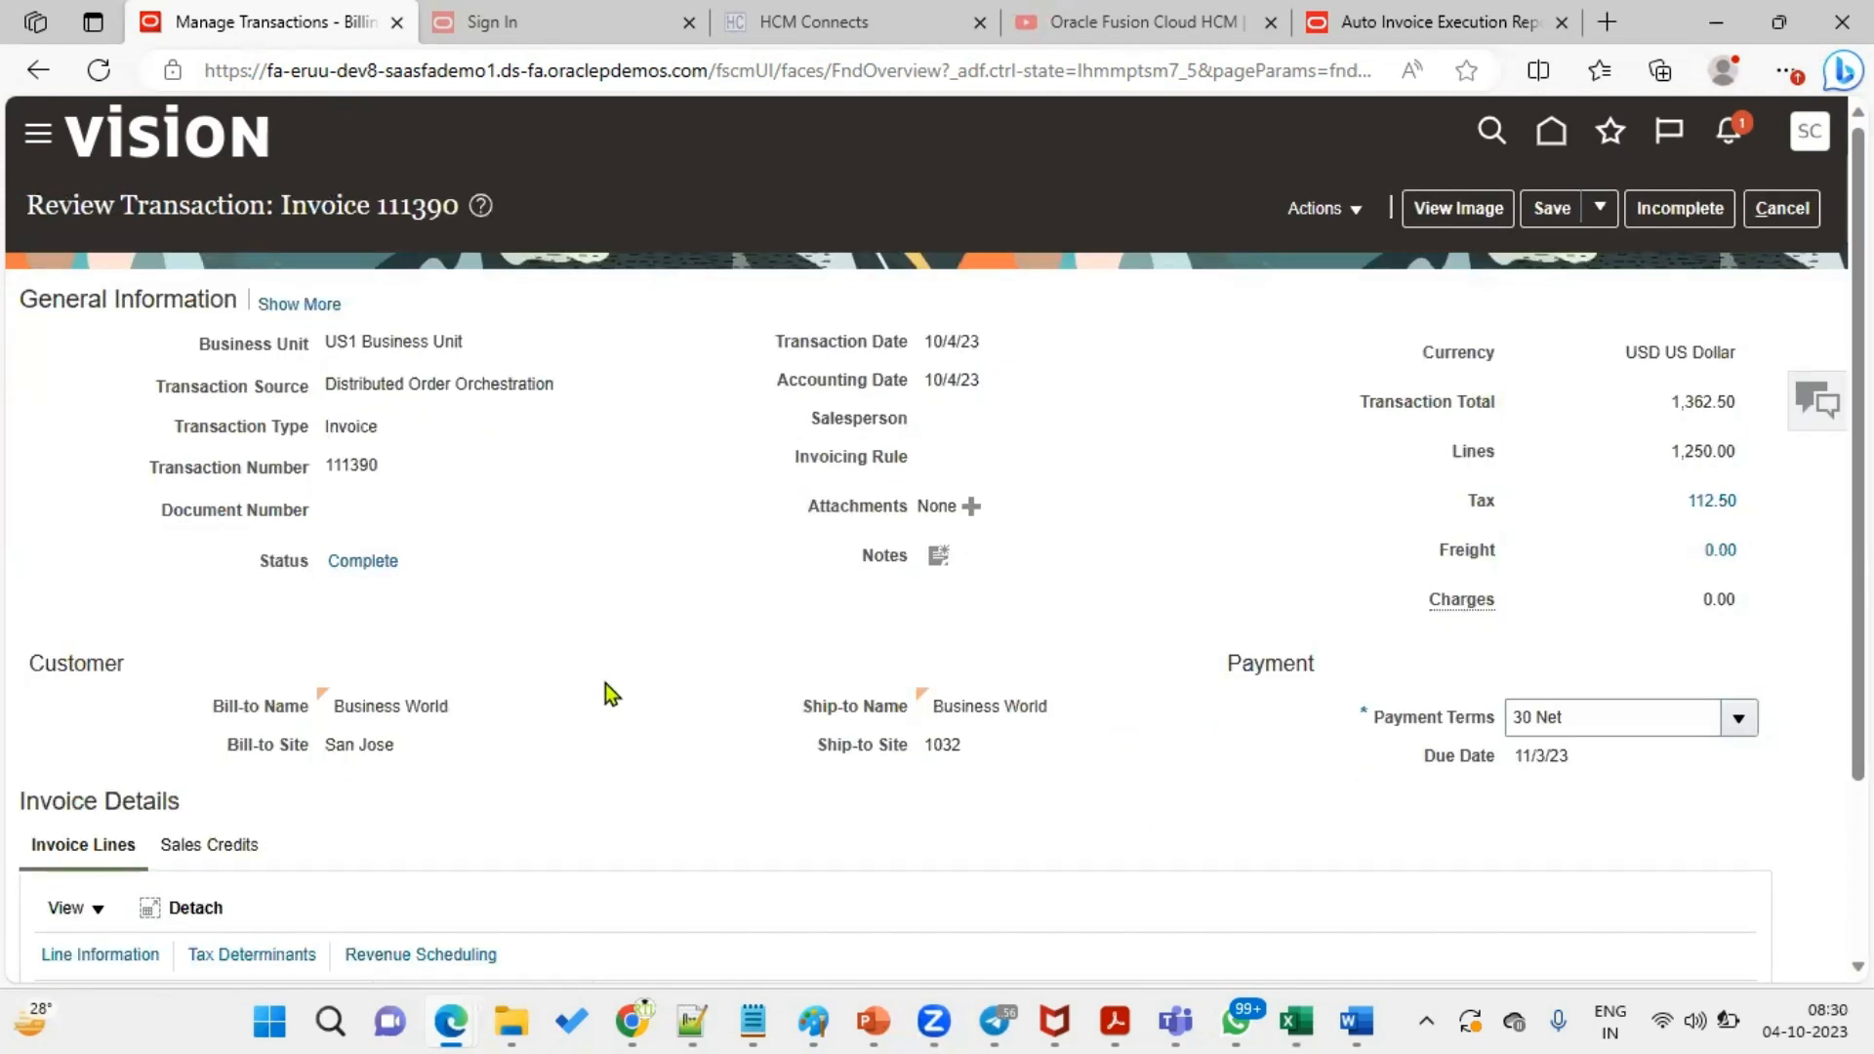
left_click(300, 306)
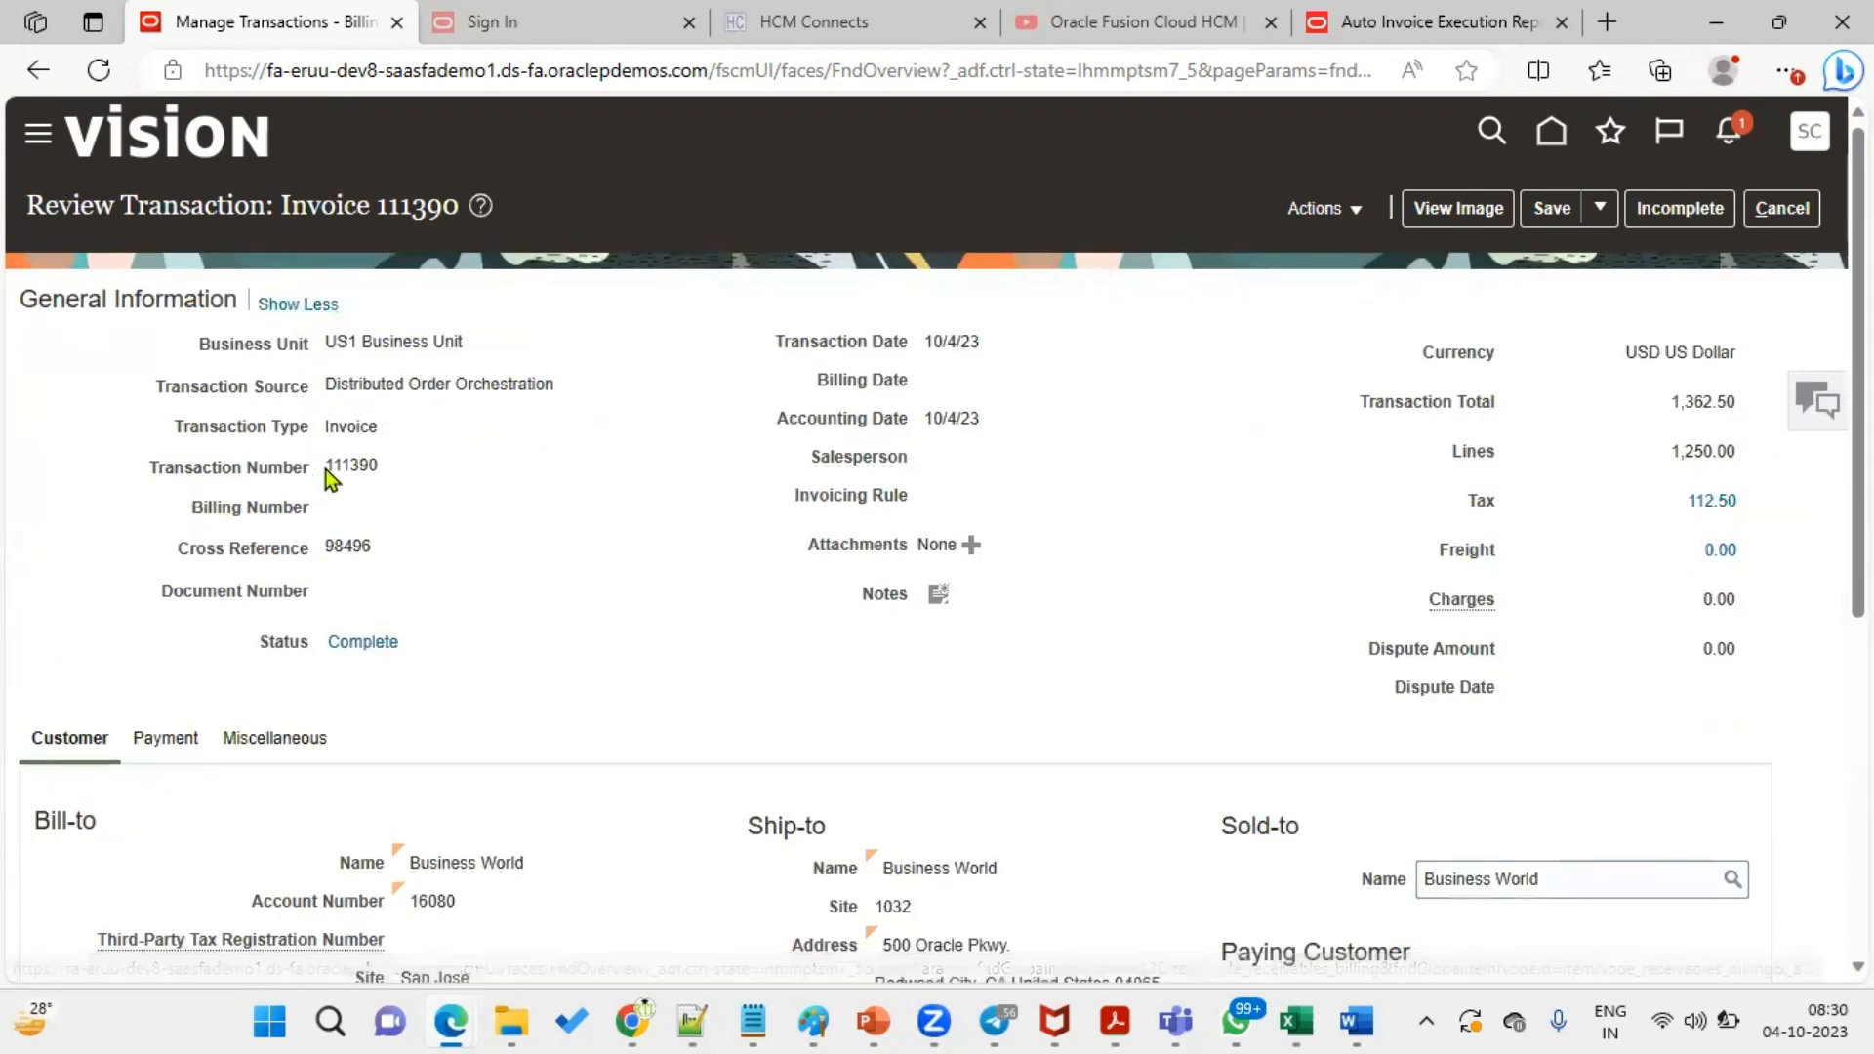
left_click_drag(326, 546, 375, 552)
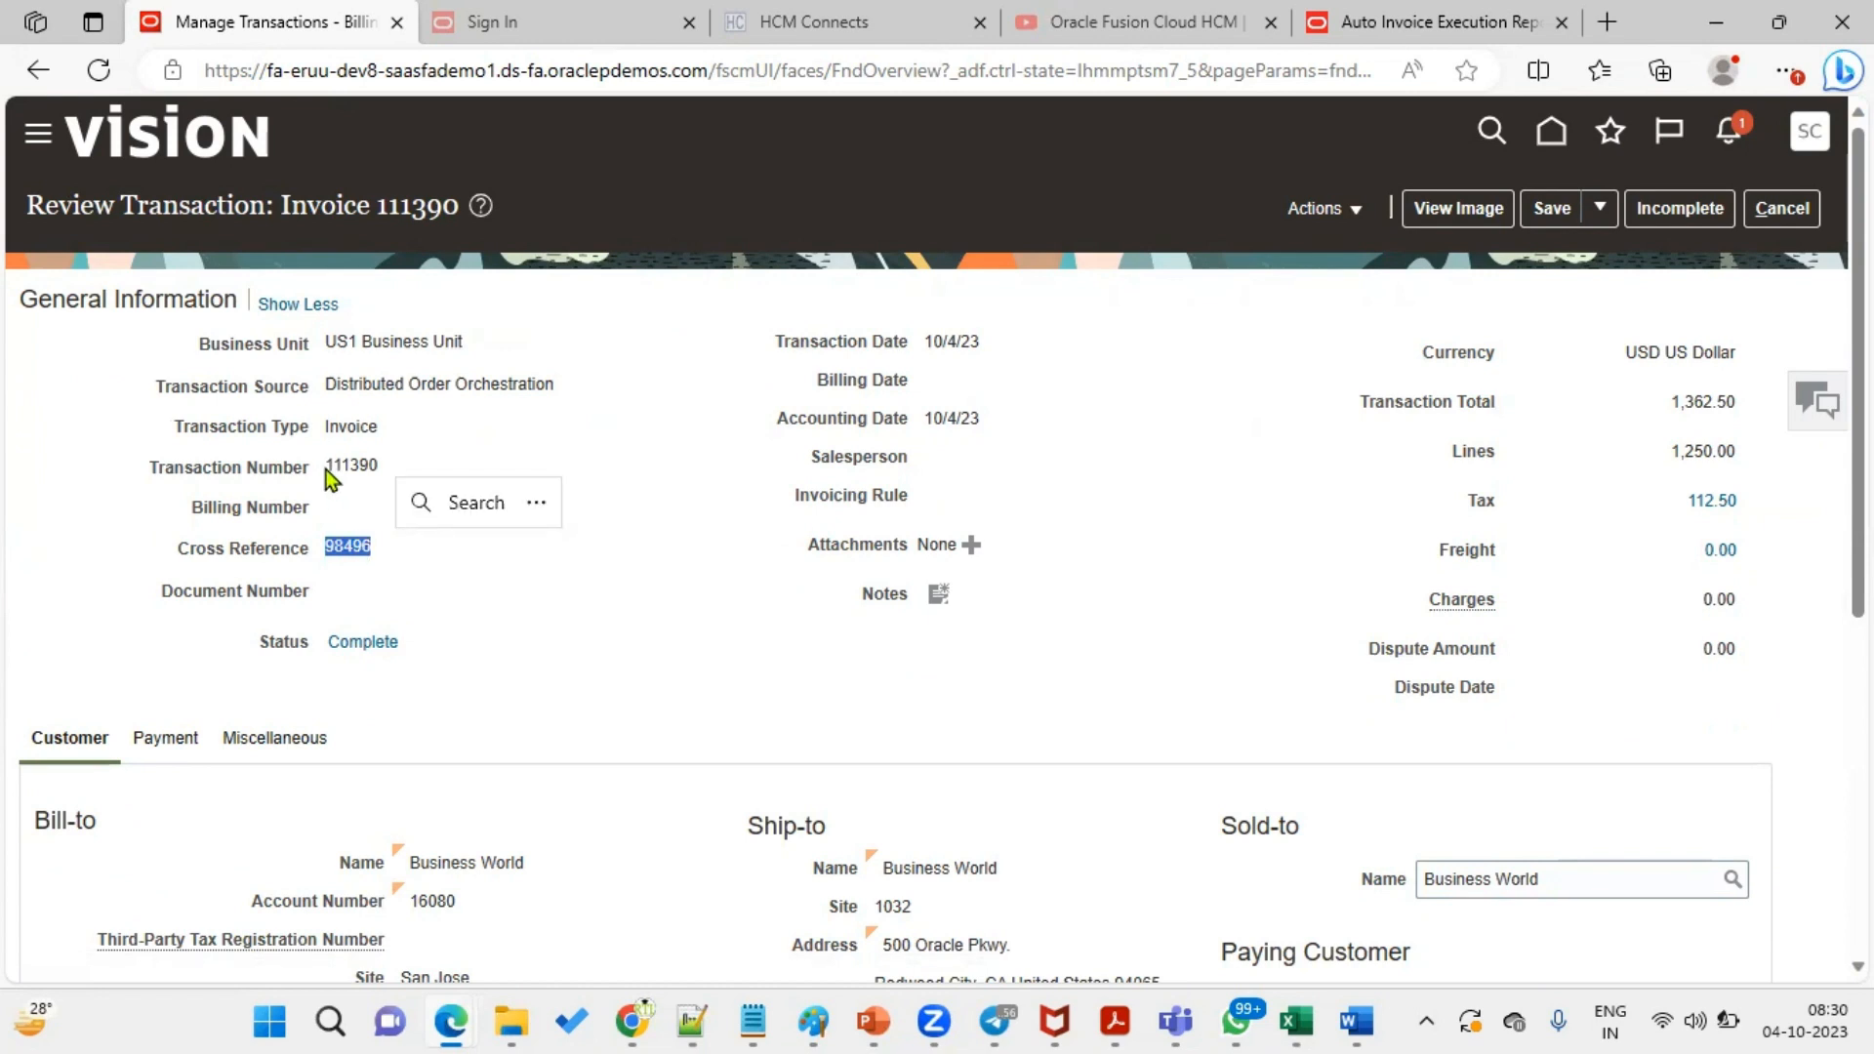
left_click_drag(326, 468, 379, 468)
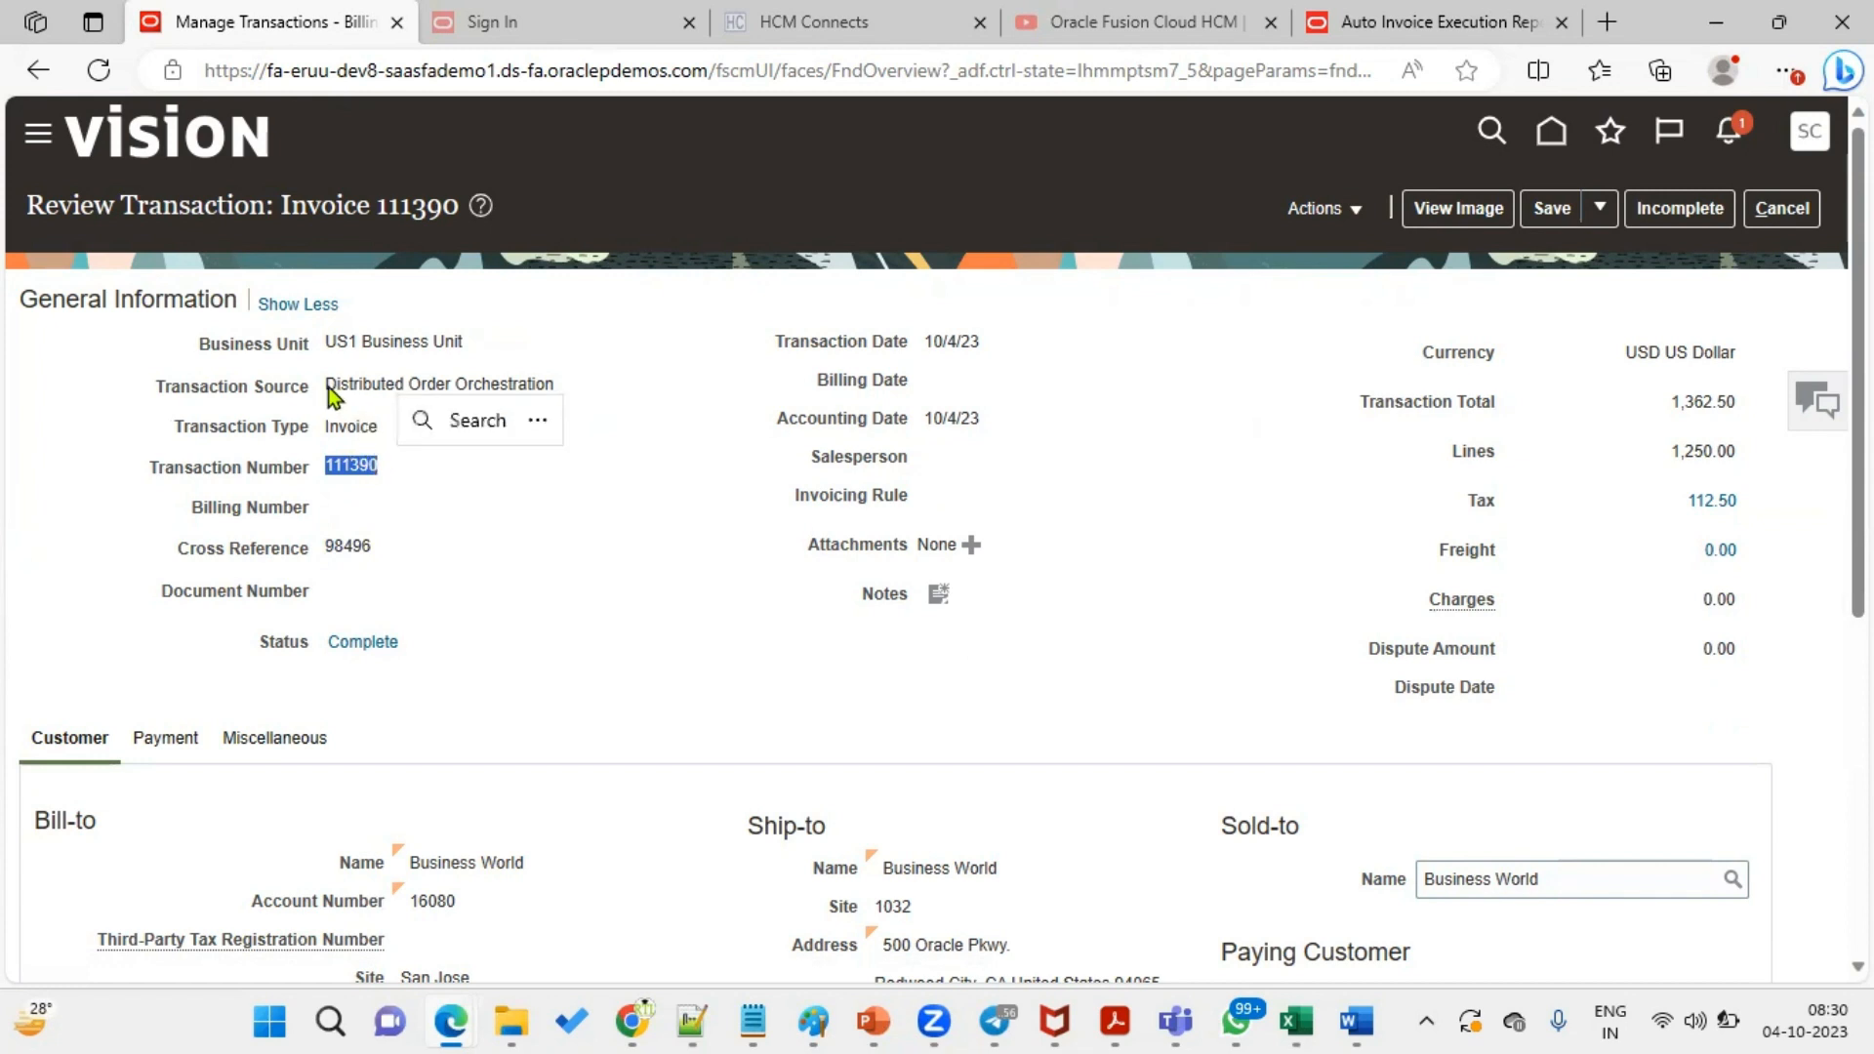
left_click_drag(328, 386, 538, 385)
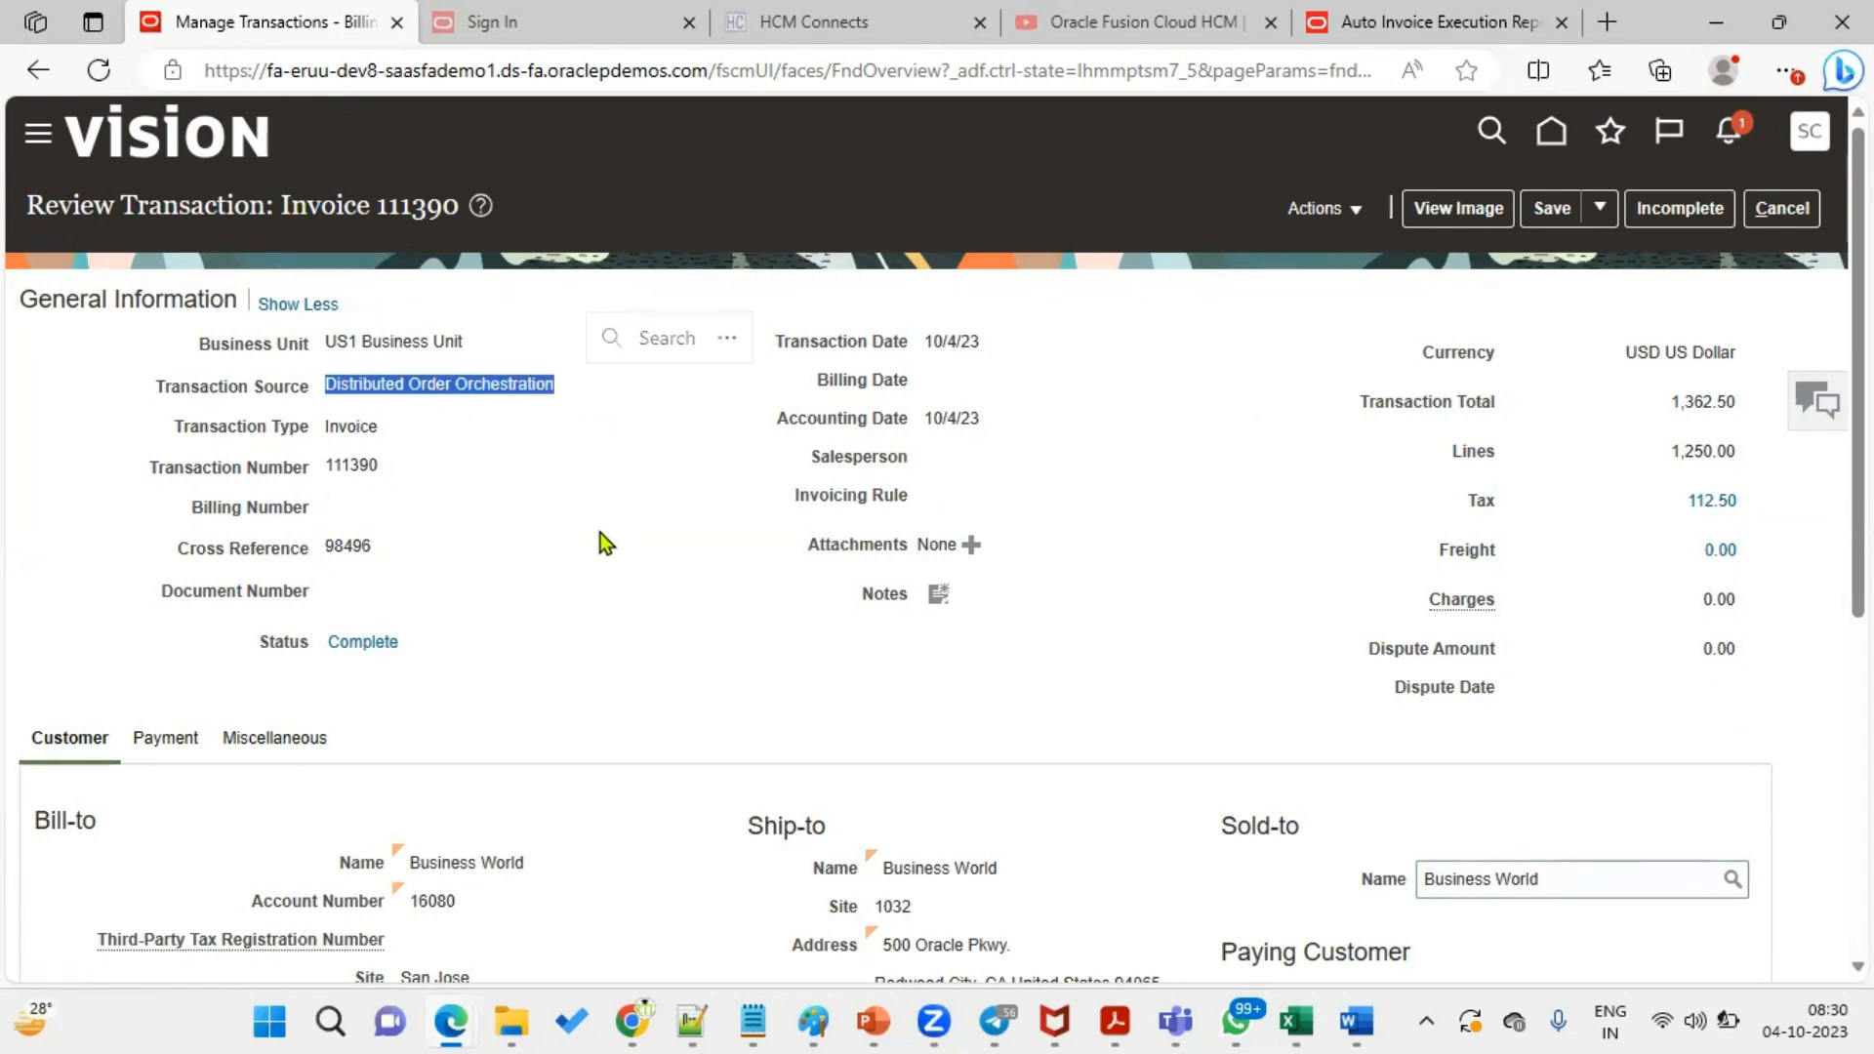
- Examine the bill-to, ship-to and sold-to customer details of the invoice
scroll(584, 693, "down", 4)
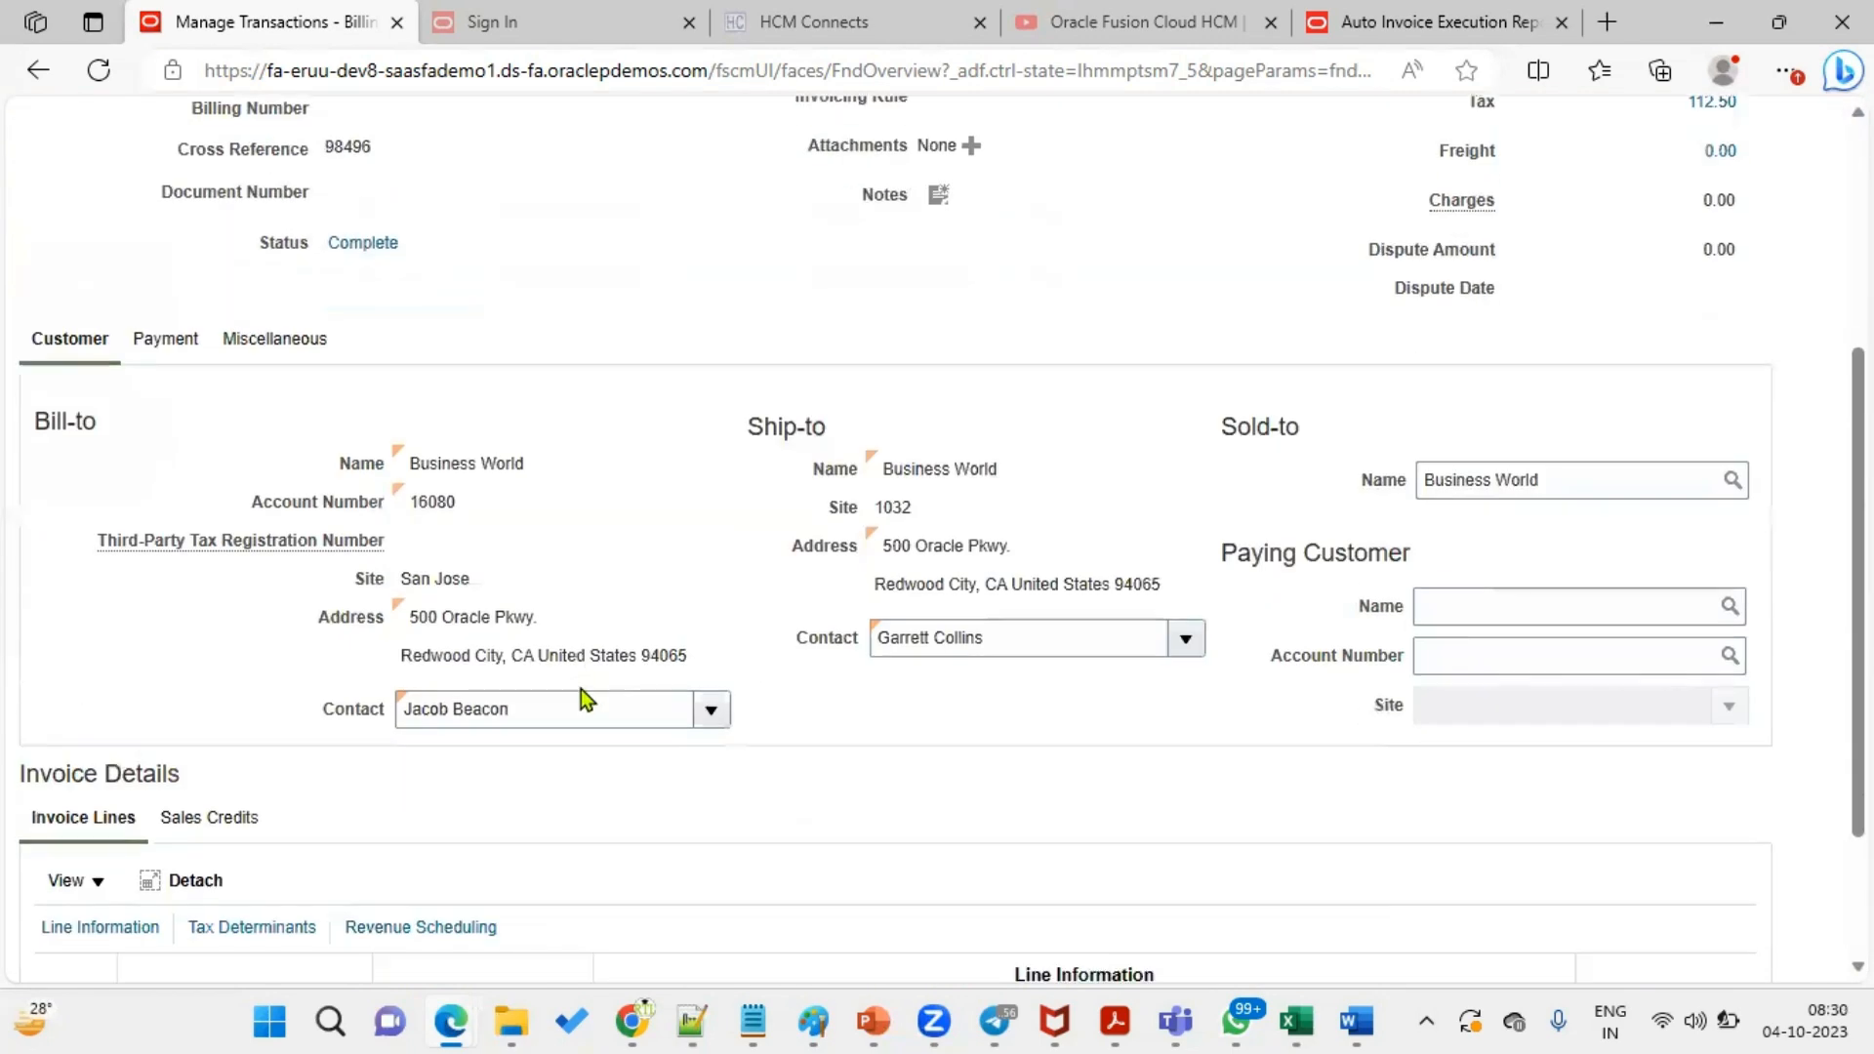
left_click_drag(414, 459, 535, 466)
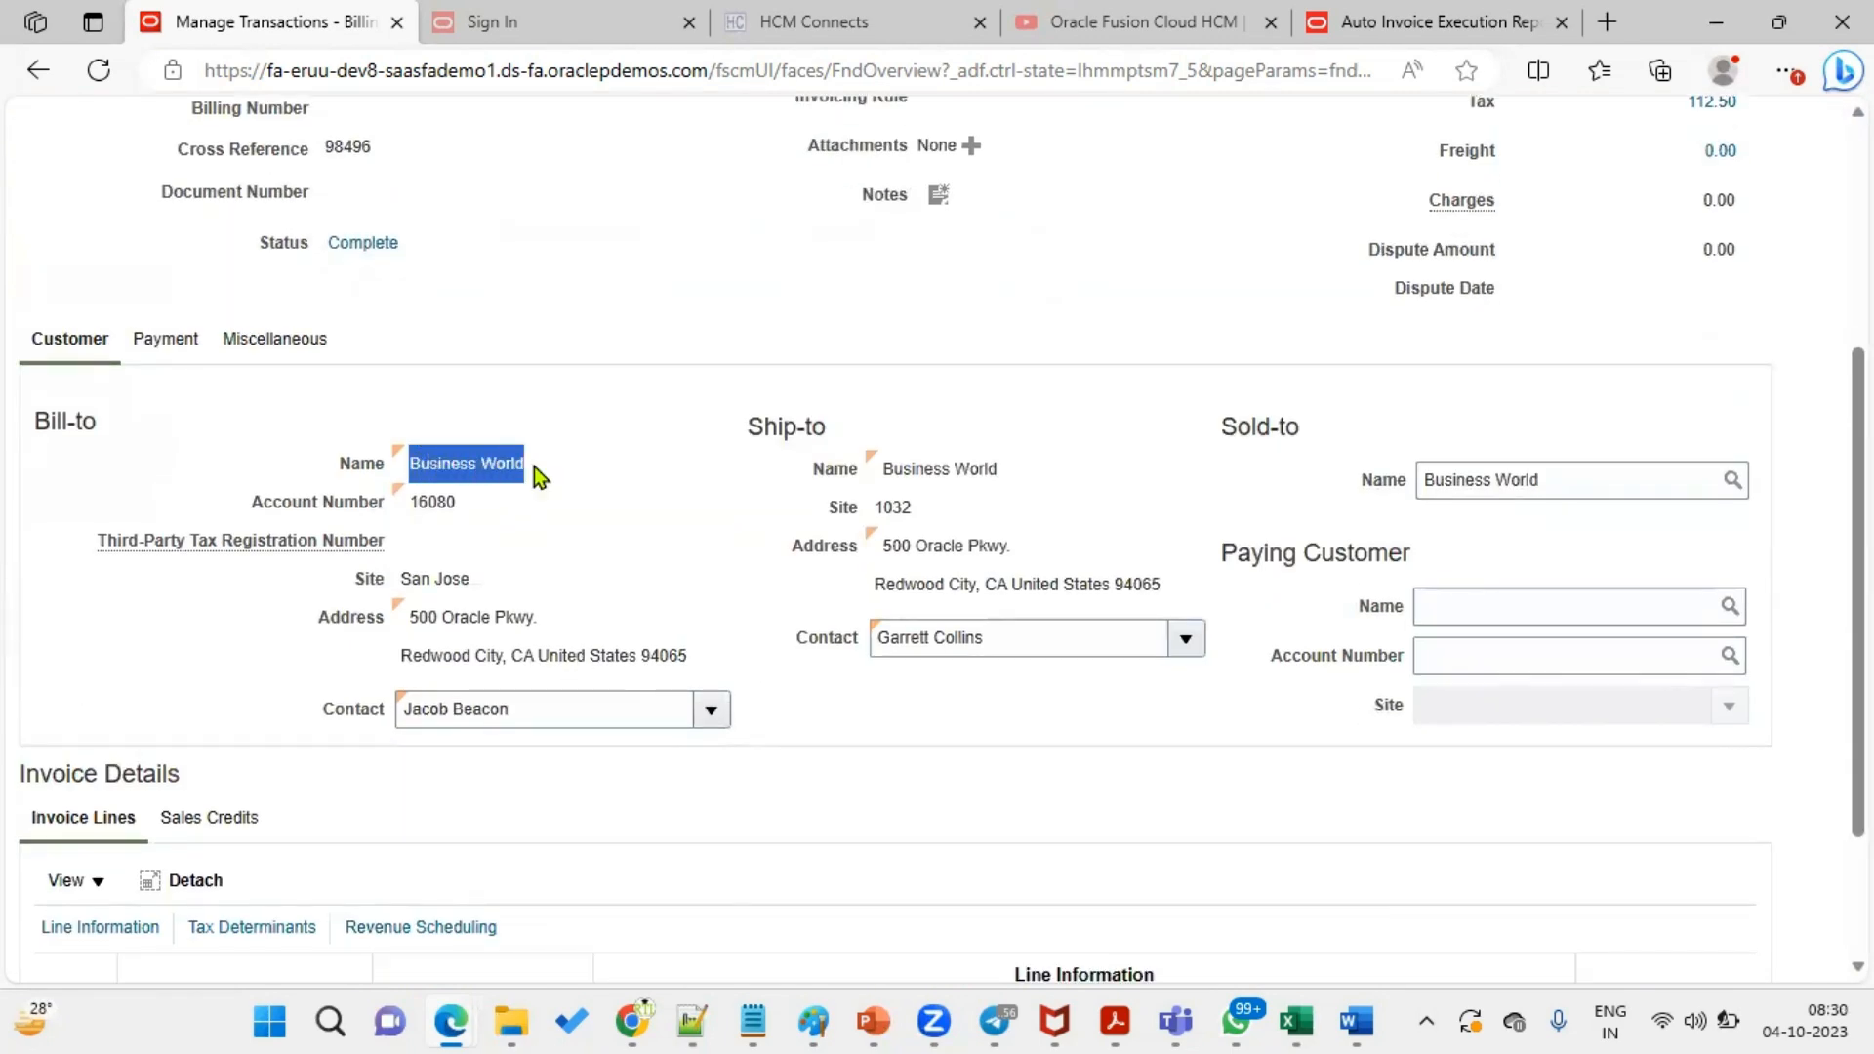
left_click_drag(35, 420, 96, 420)
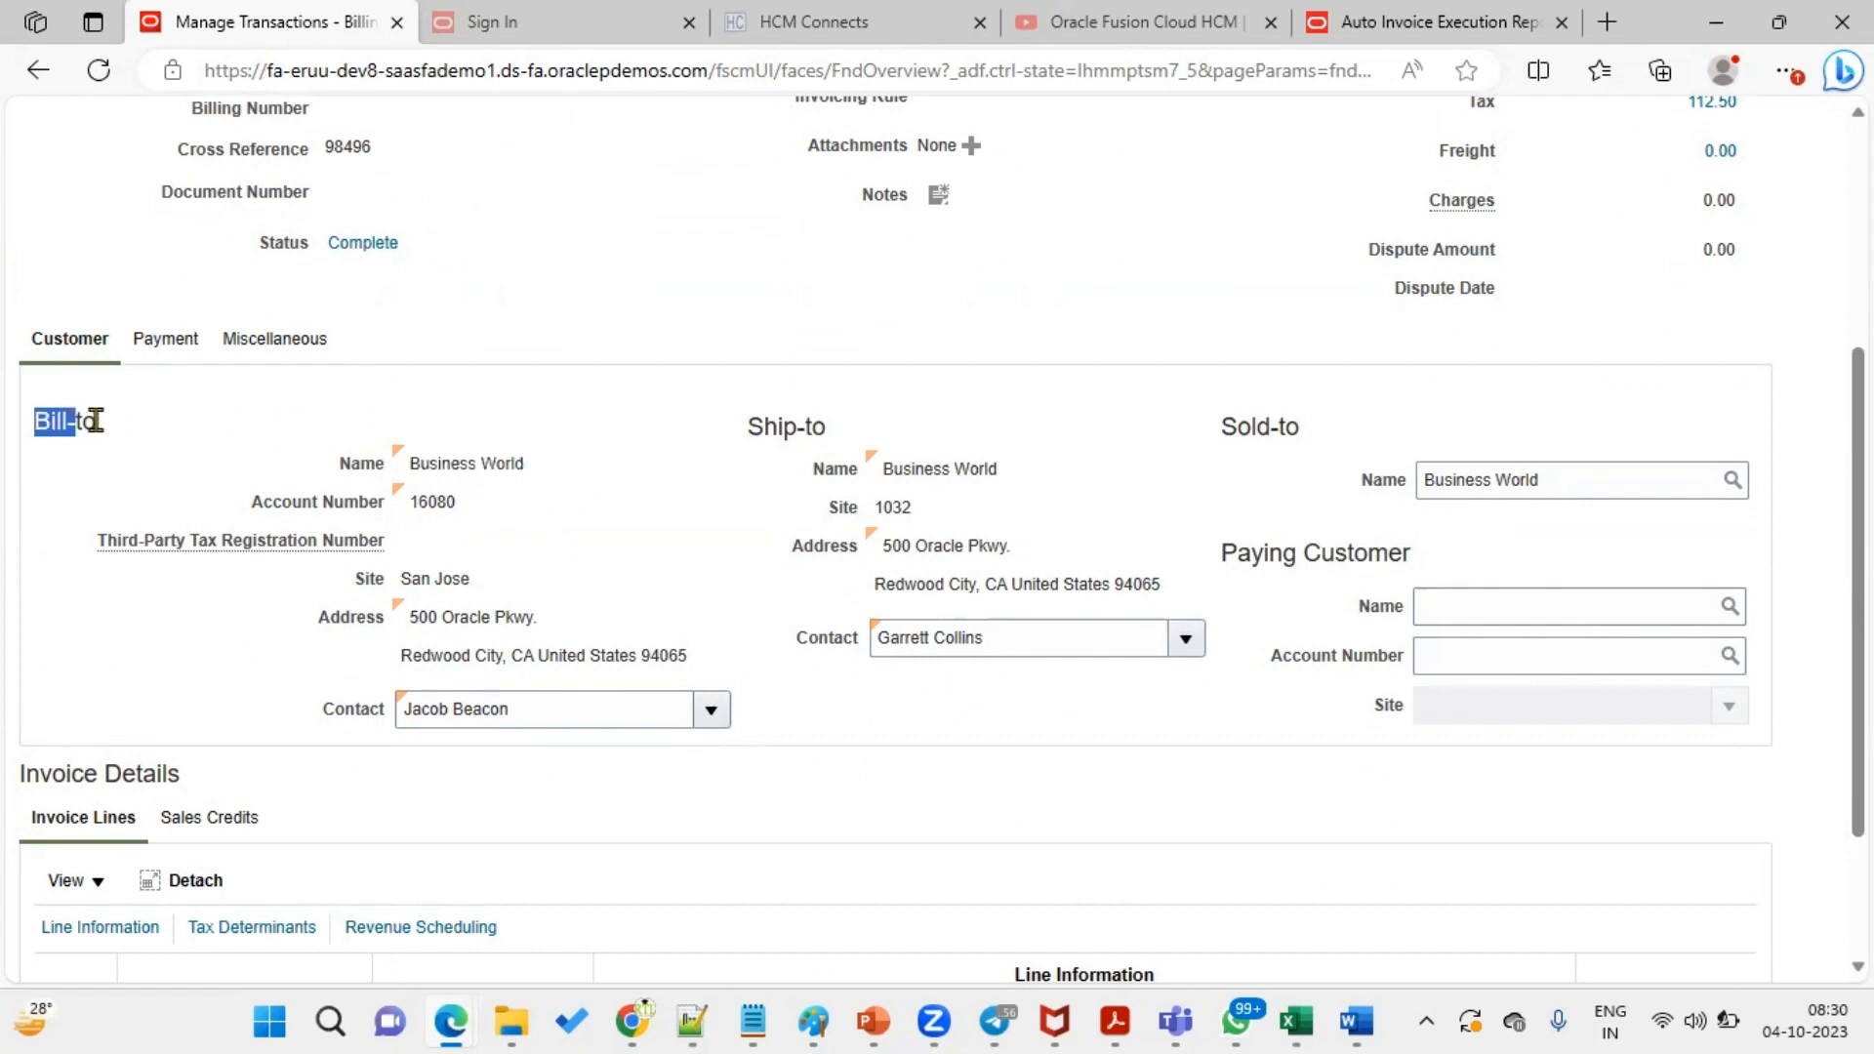
left_click(762, 427)
left_click_drag(1237, 428, 1302, 436)
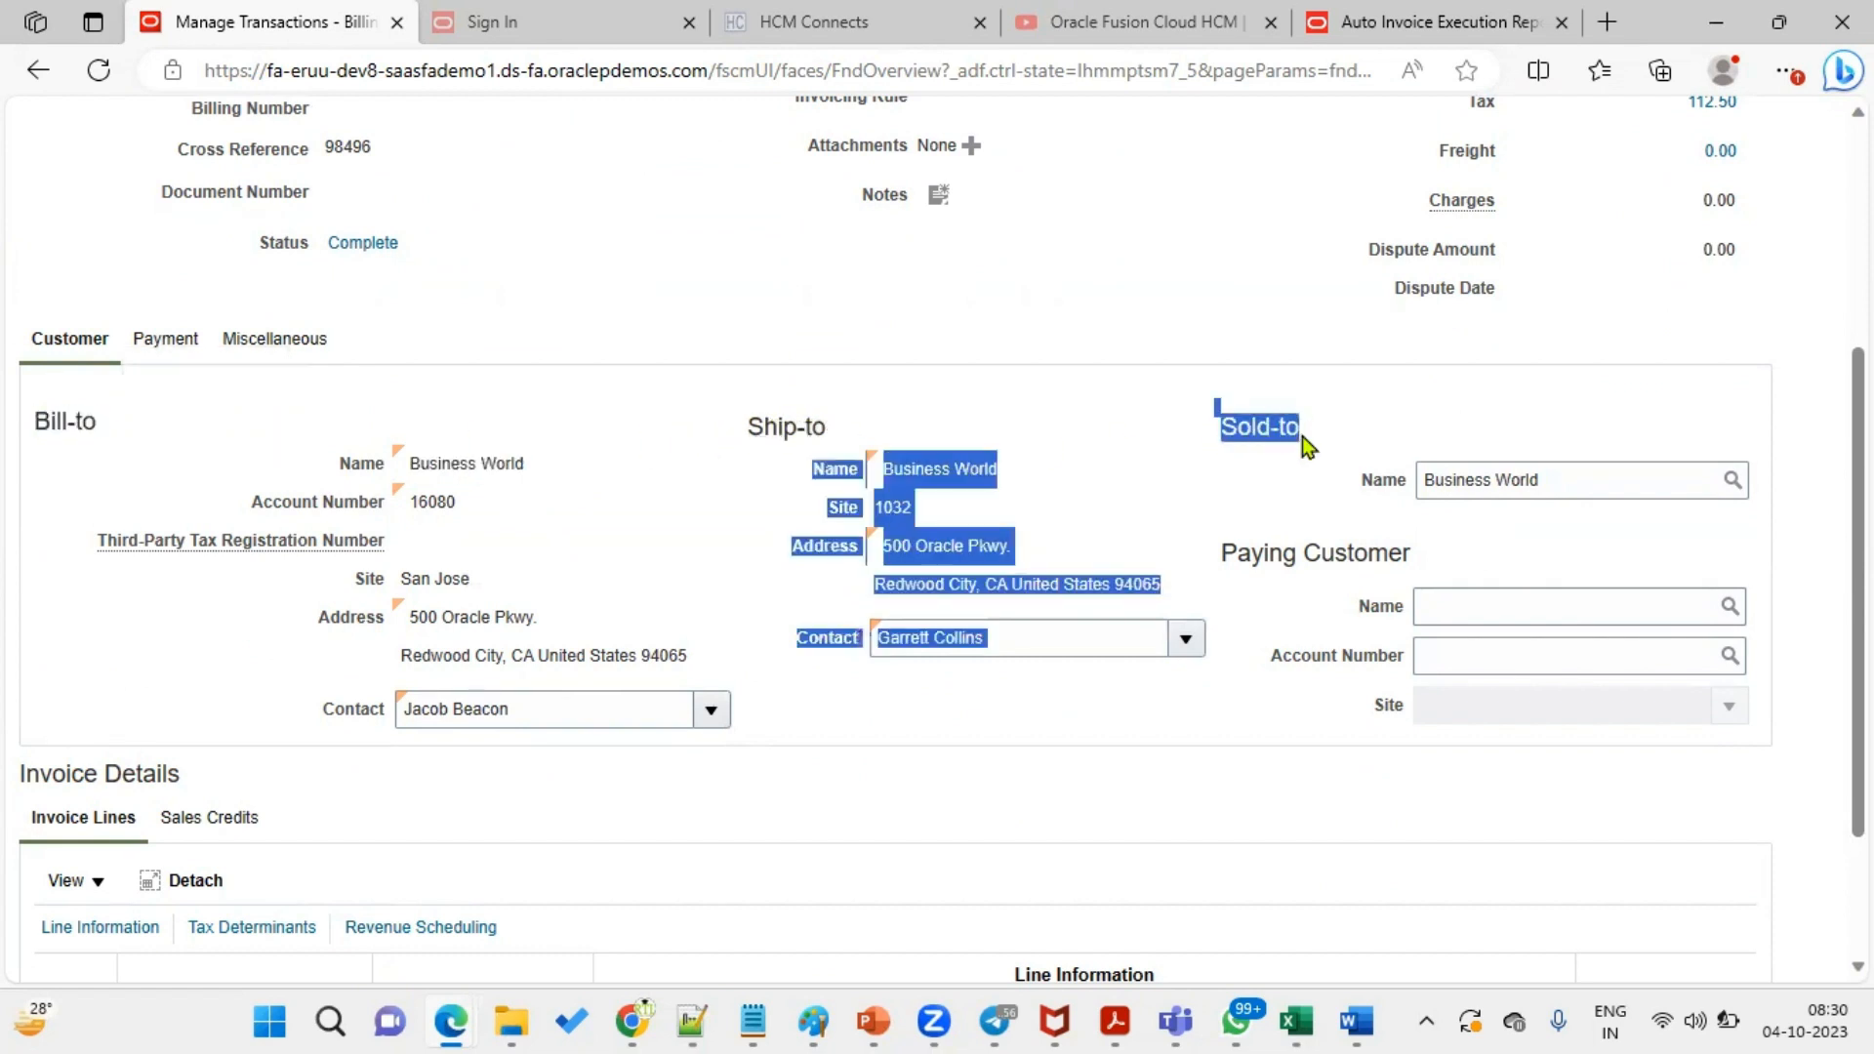
left_click(1303, 436)
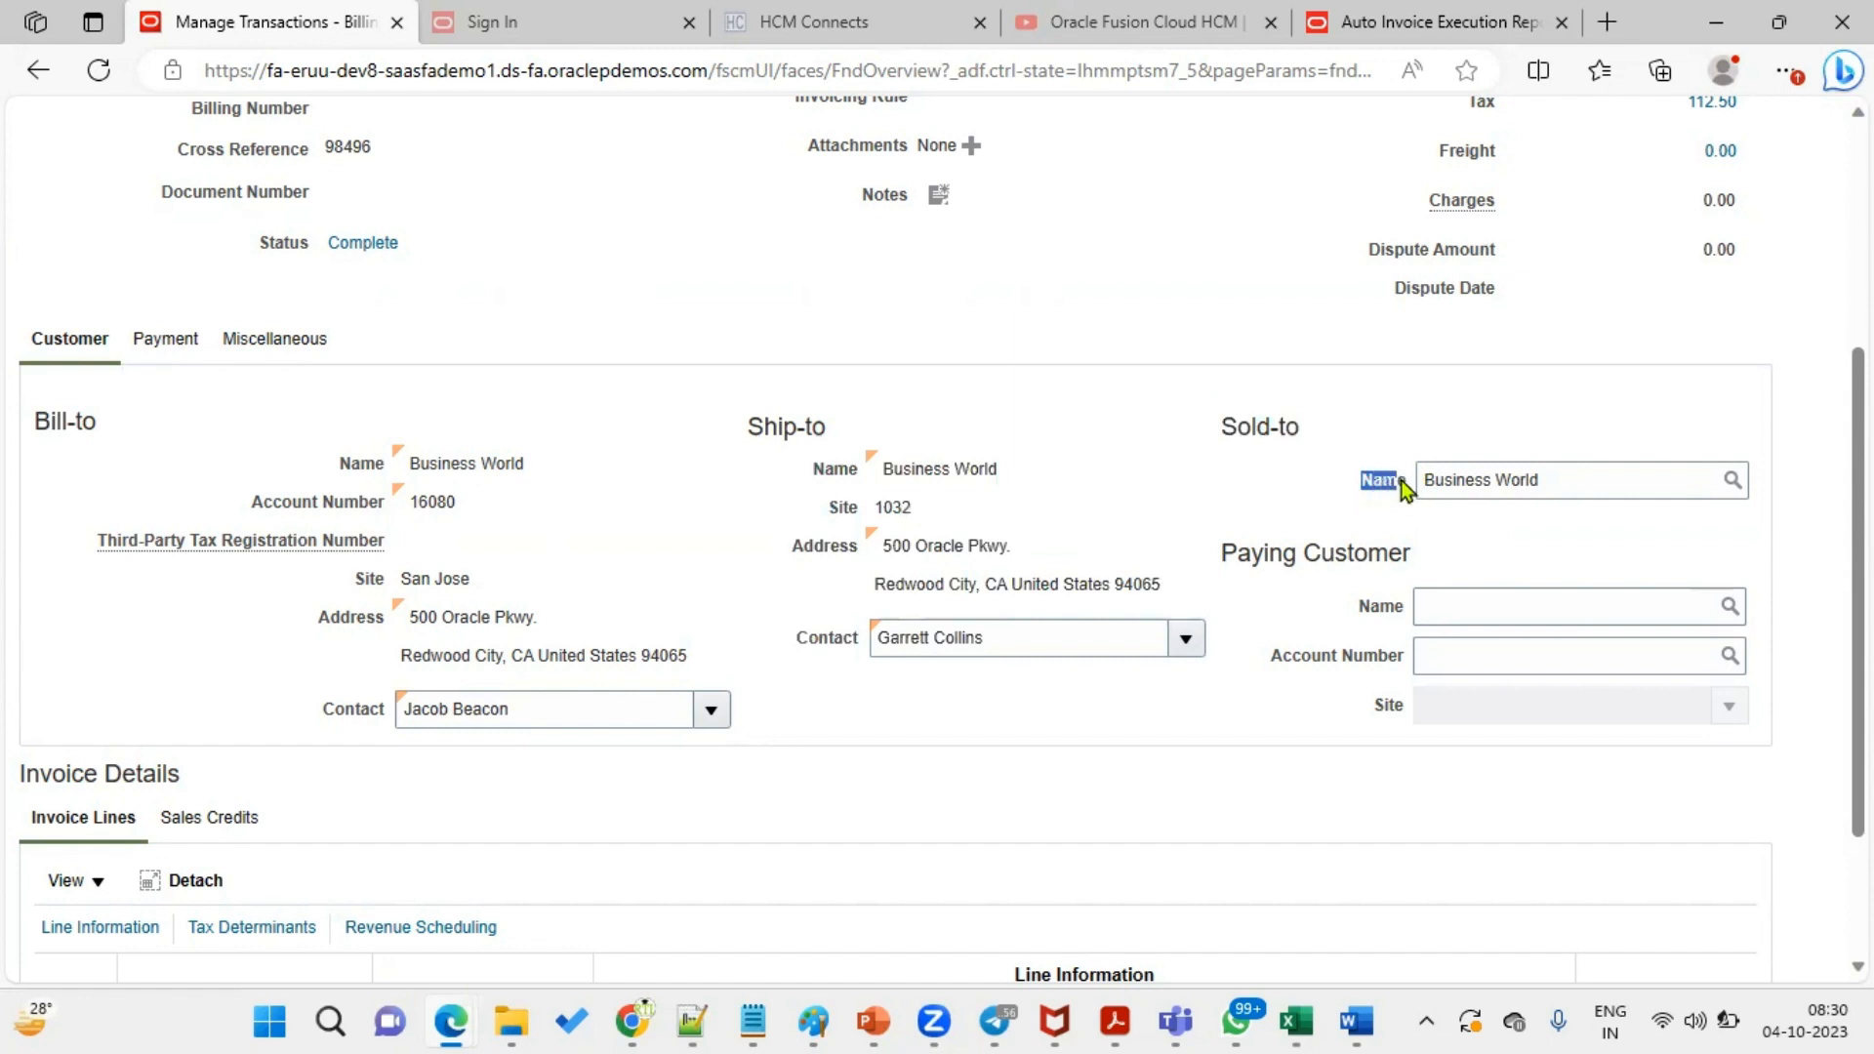
left_click_drag(760, 428, 850, 439)
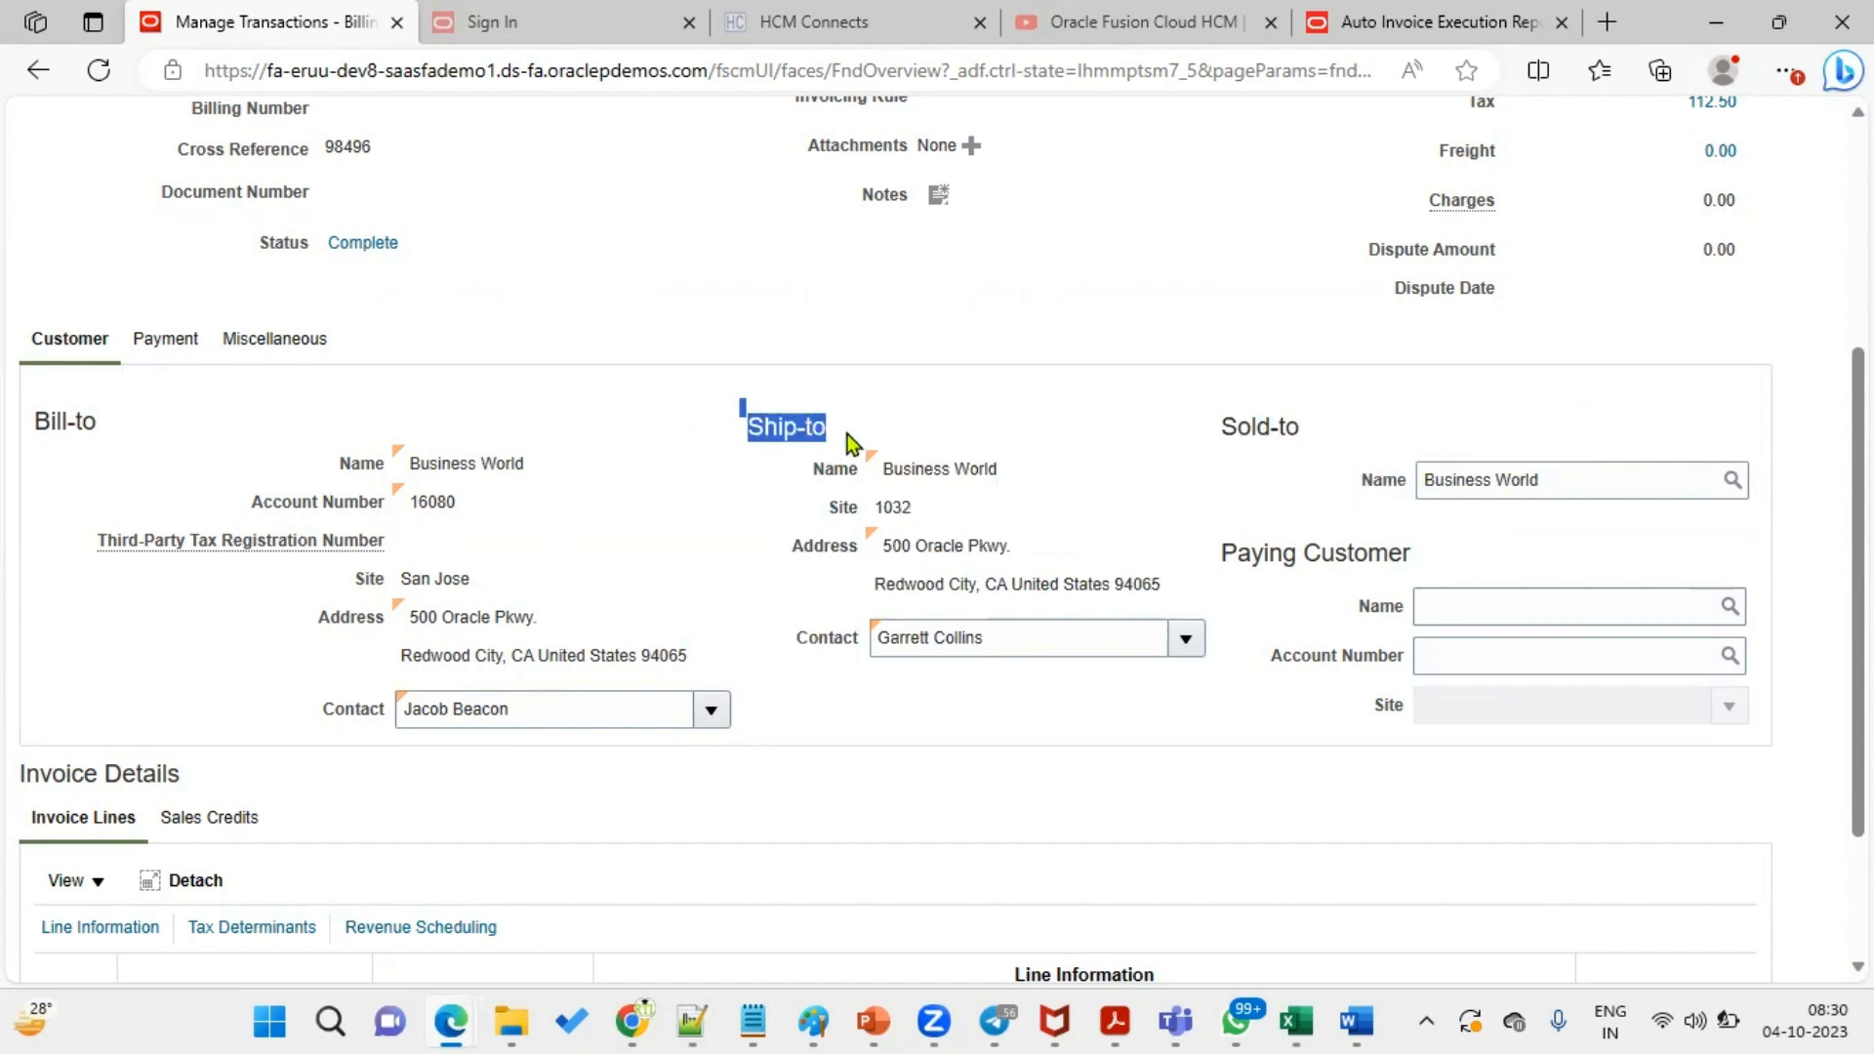
left_click_drag(36, 421, 102, 423)
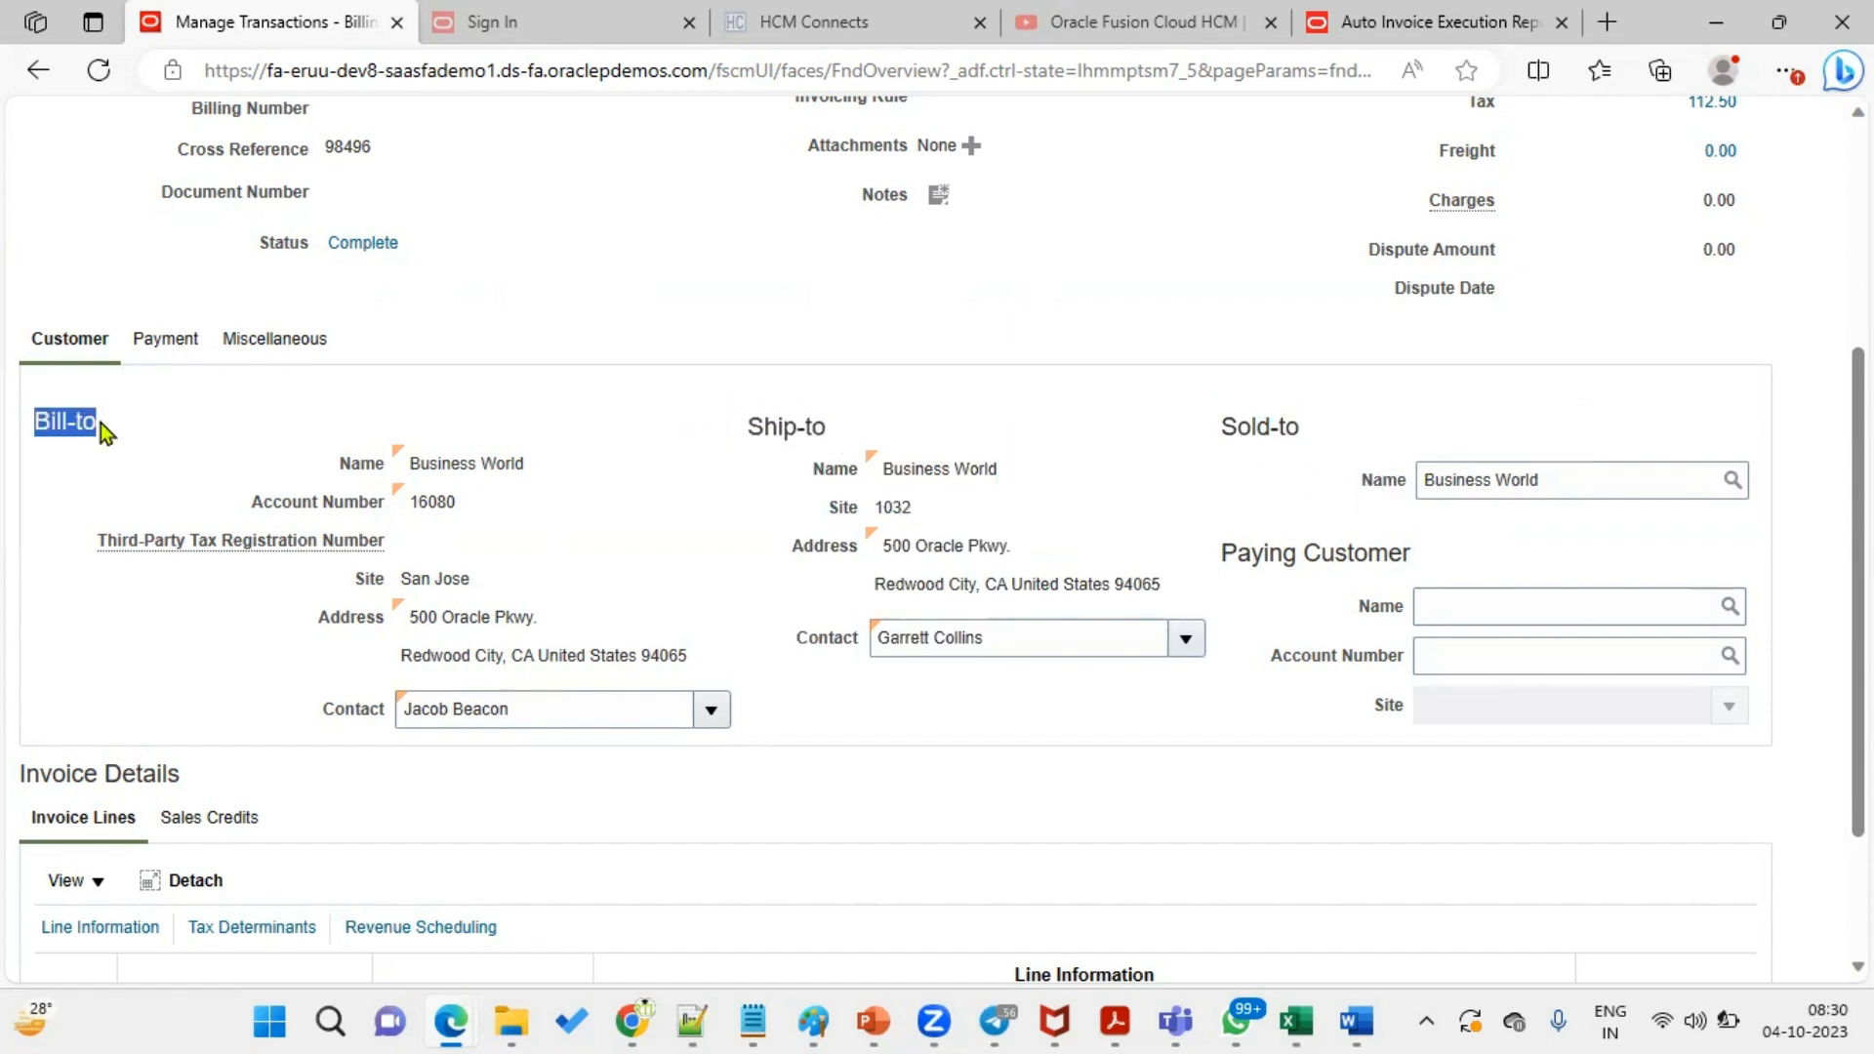
- Examine the invoice line's item, quantity and unit price, and check the tax and freight amounts in the invoice totals
scroll(450, 680, "down", 1)
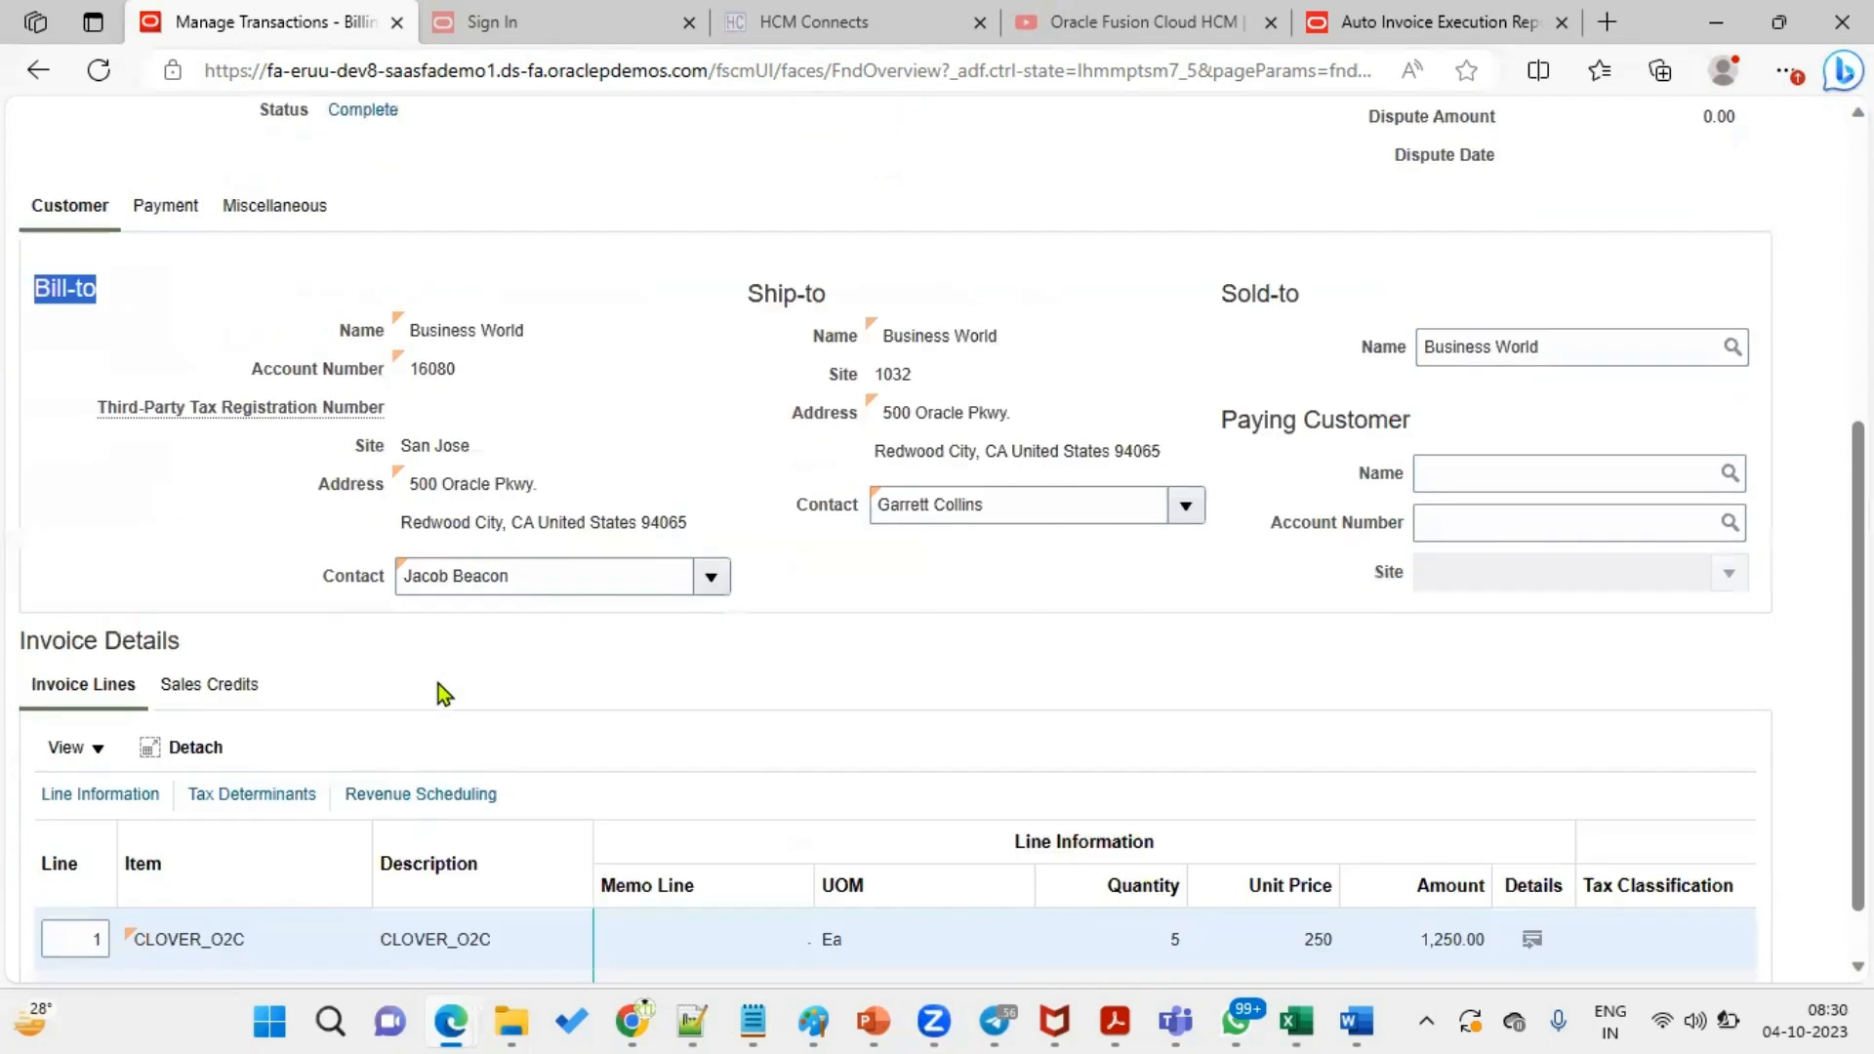
scroll(429, 681, "down", 1)
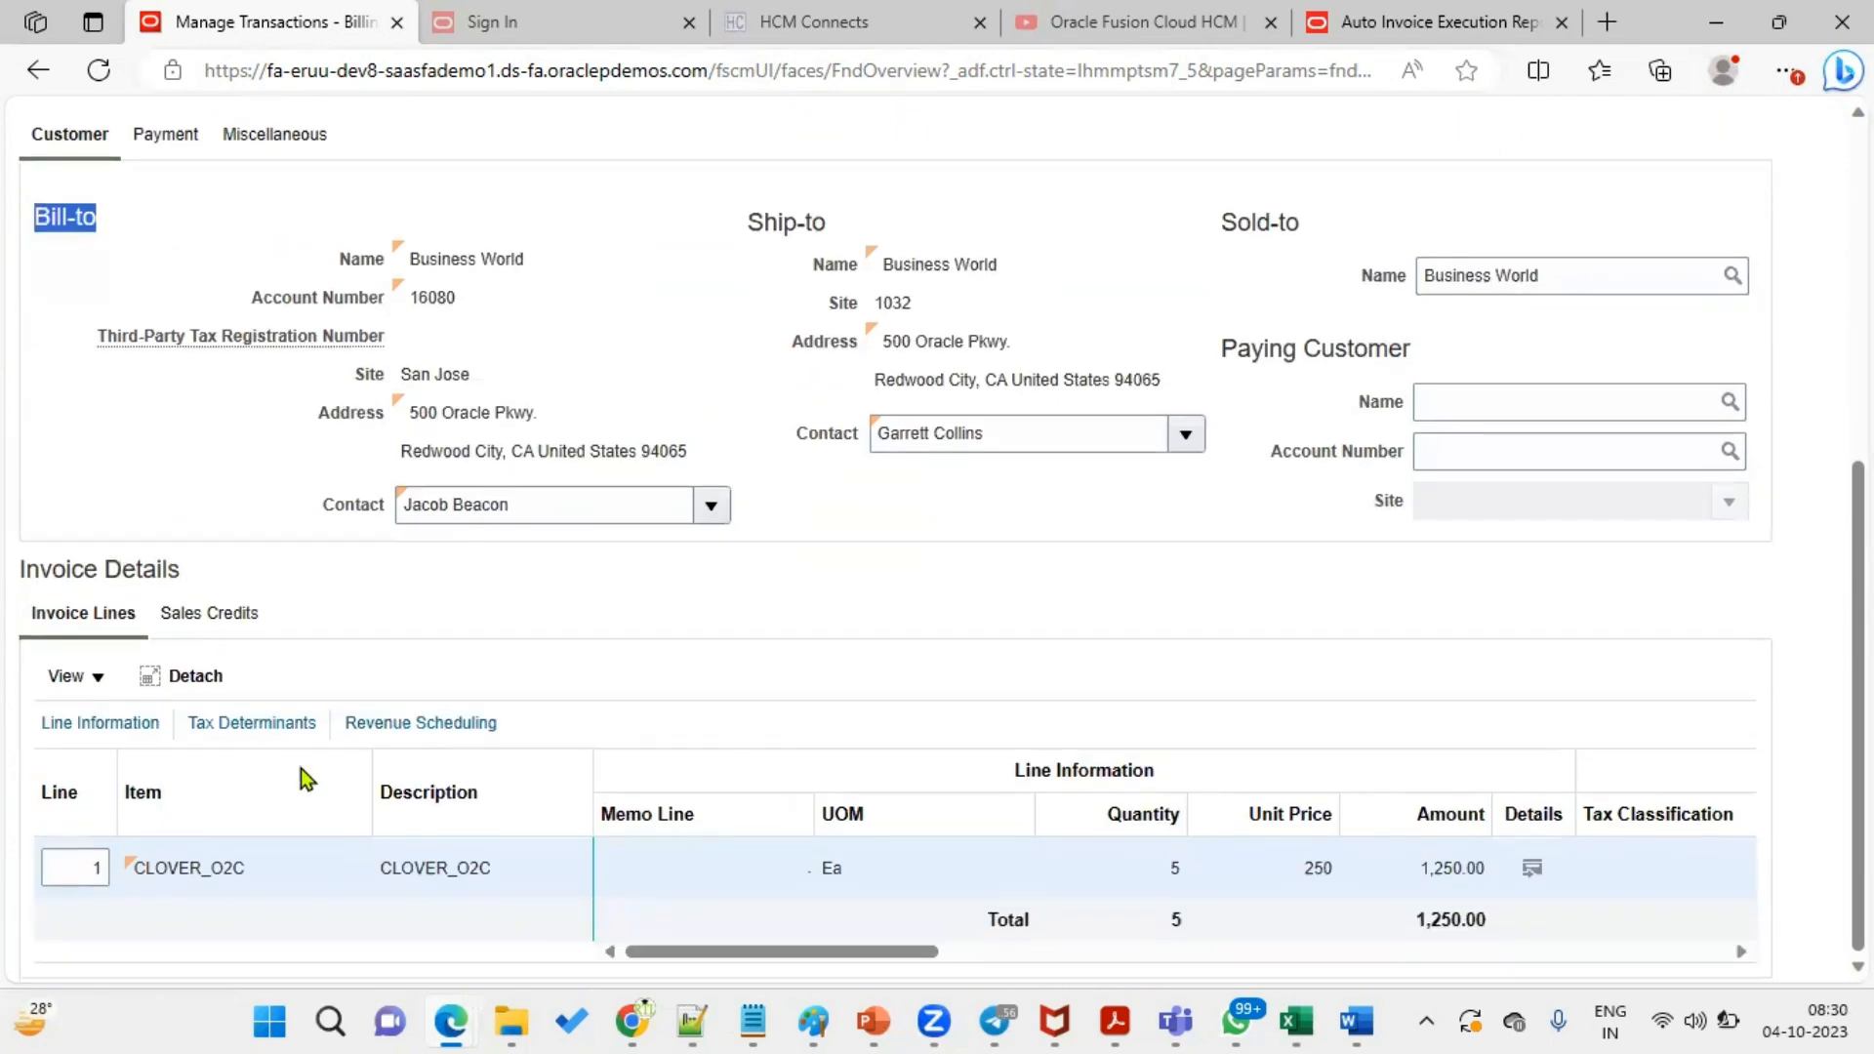
double_click(155, 869)
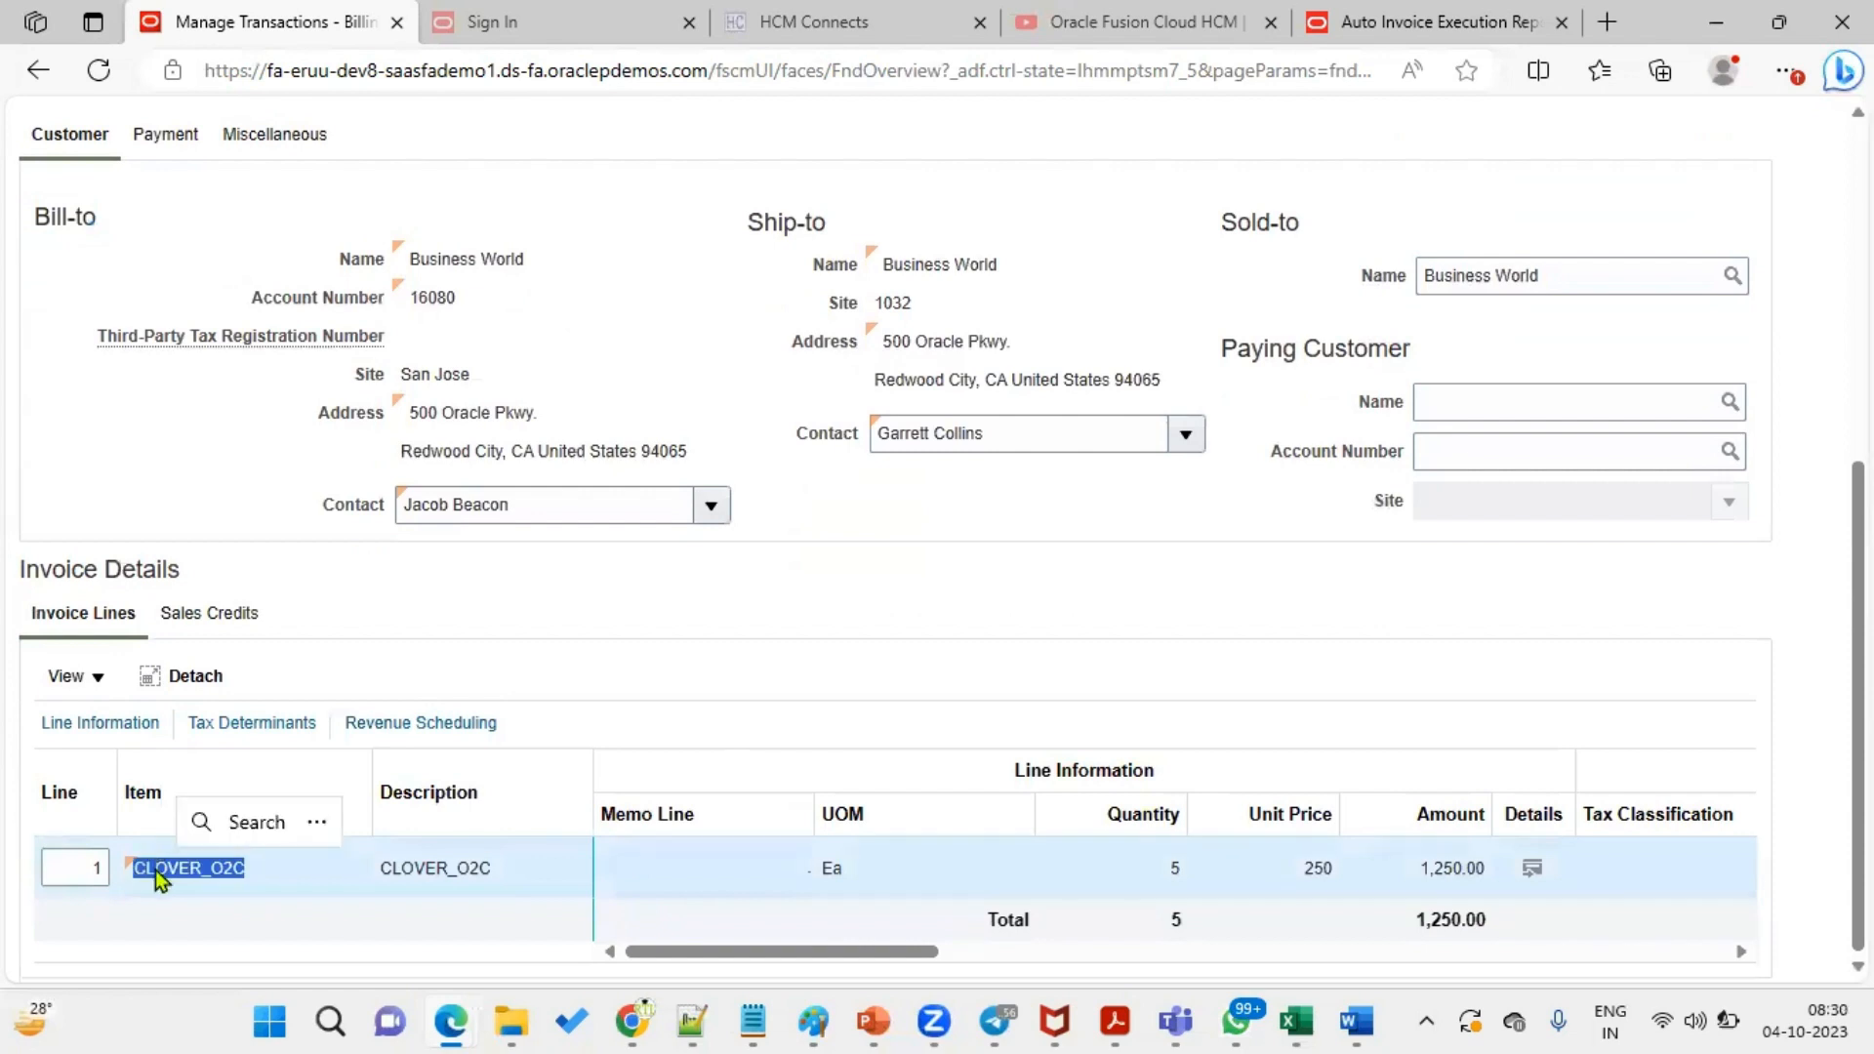
left_click(1166, 869)
double_click(1165, 870)
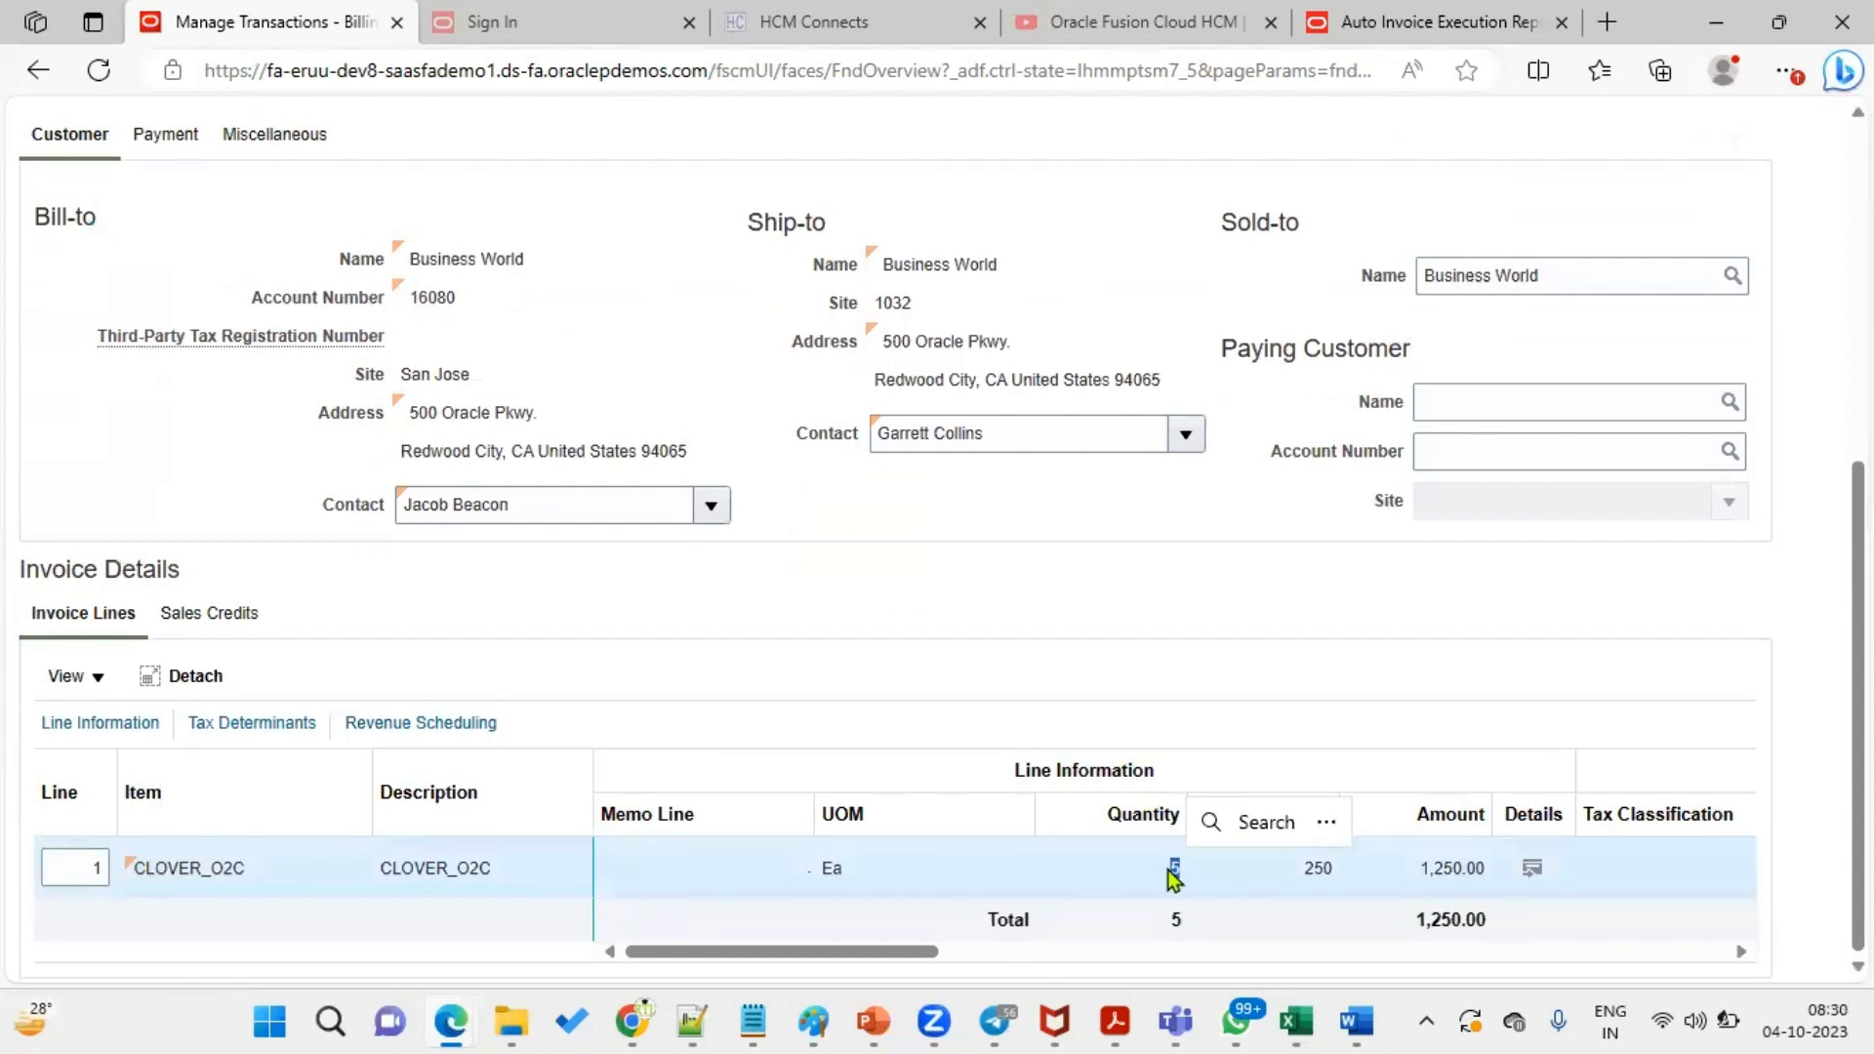
double_click(1310, 868)
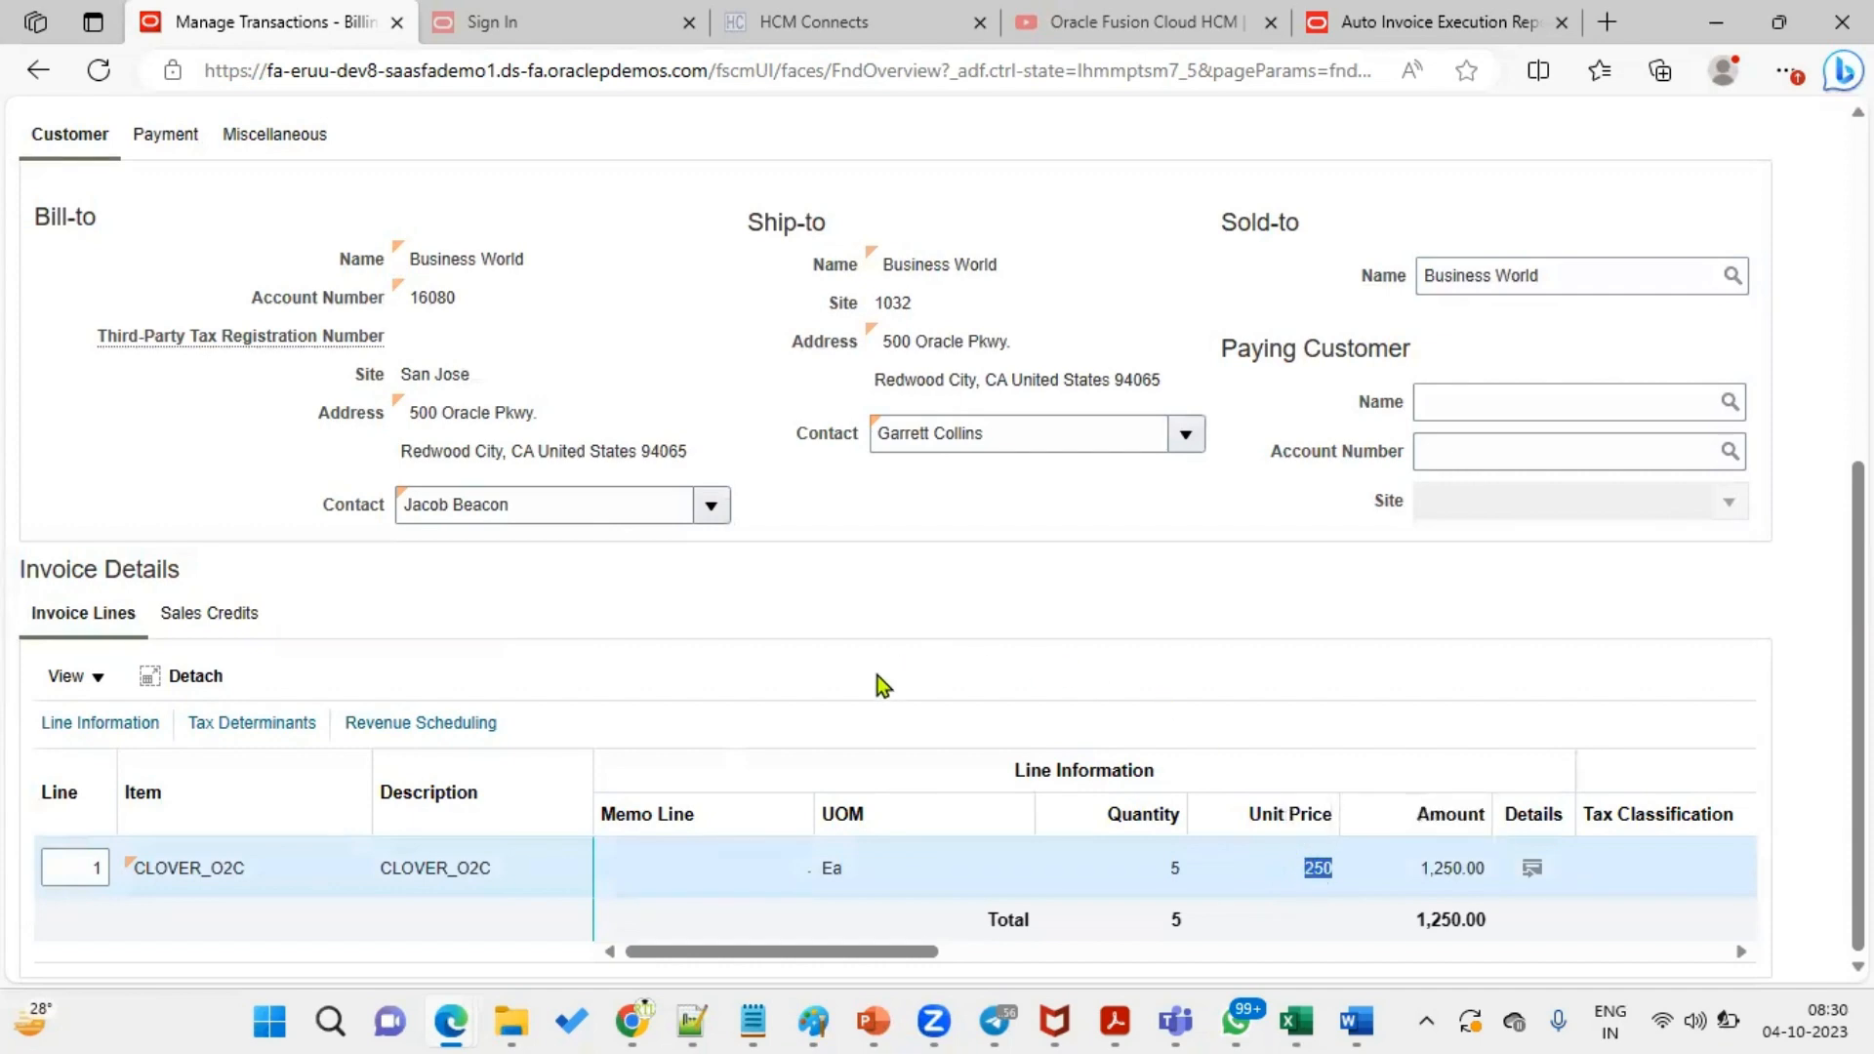
scroll(877, 675, "up", 4)
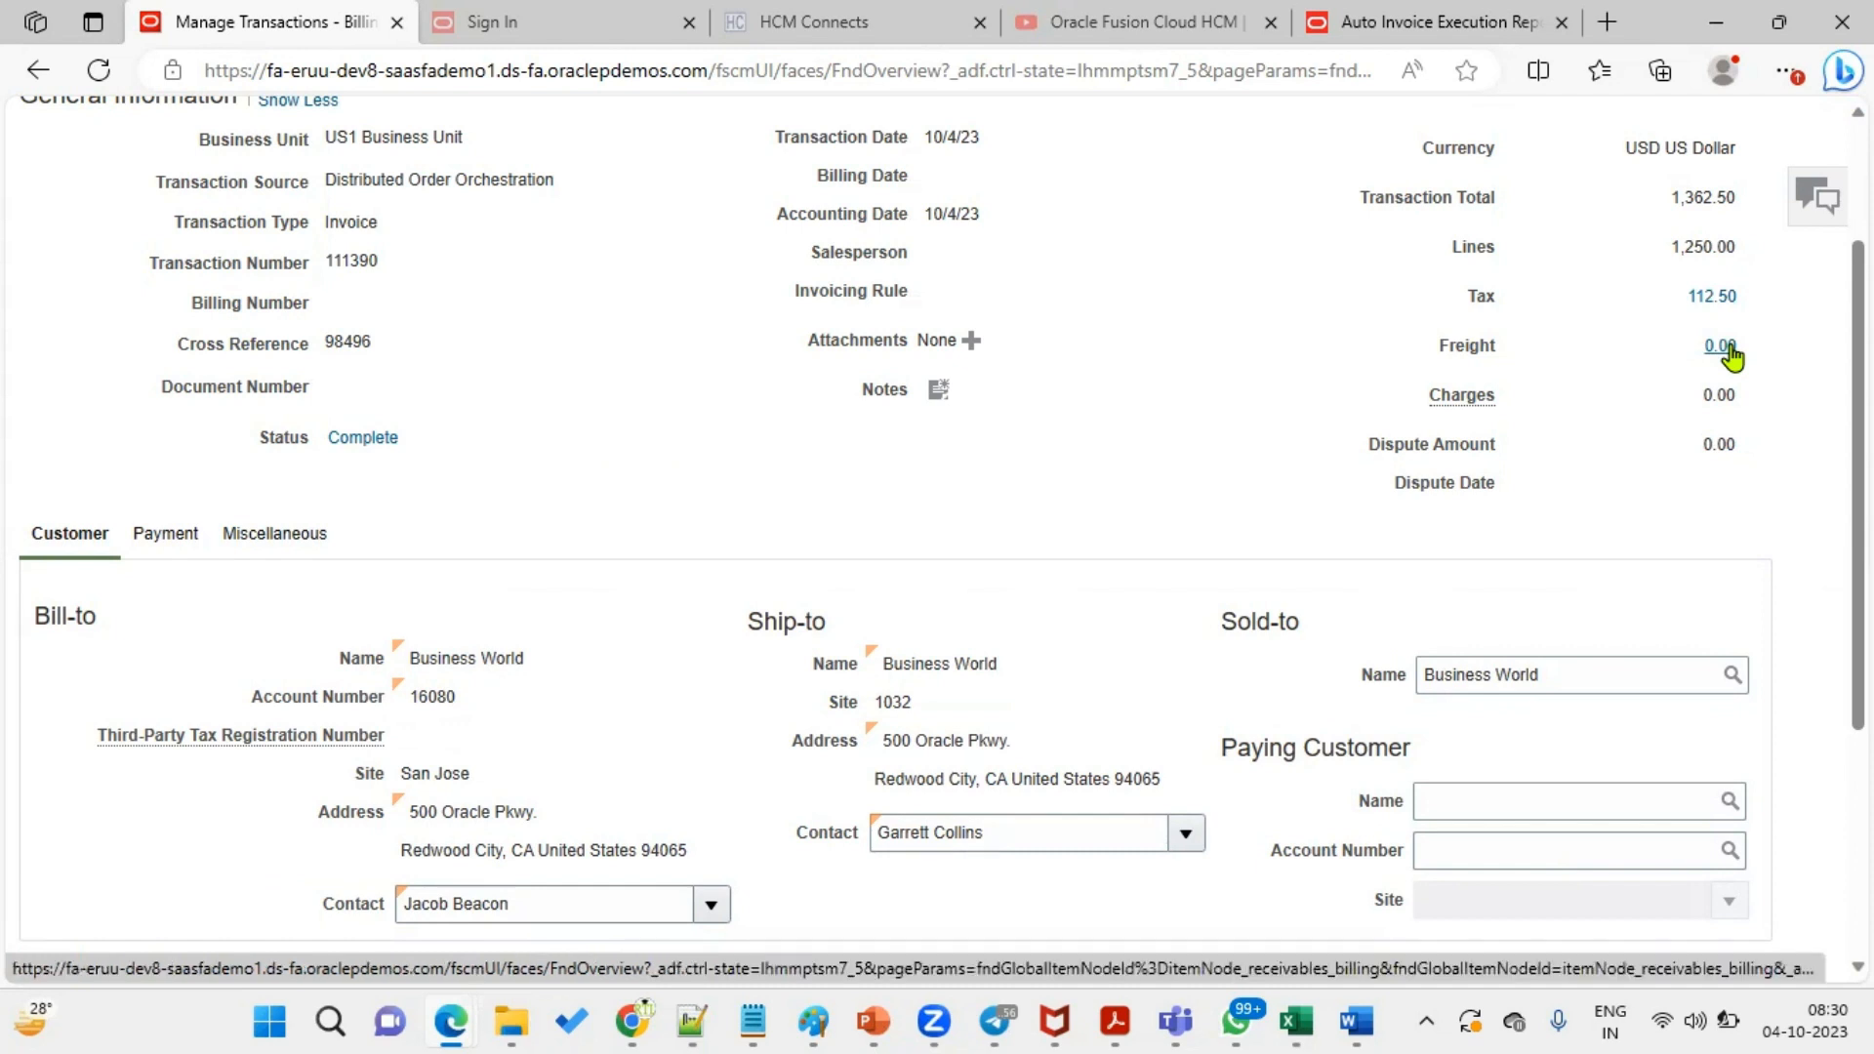
left_click(1784, 76)
left_click(1730, 275)
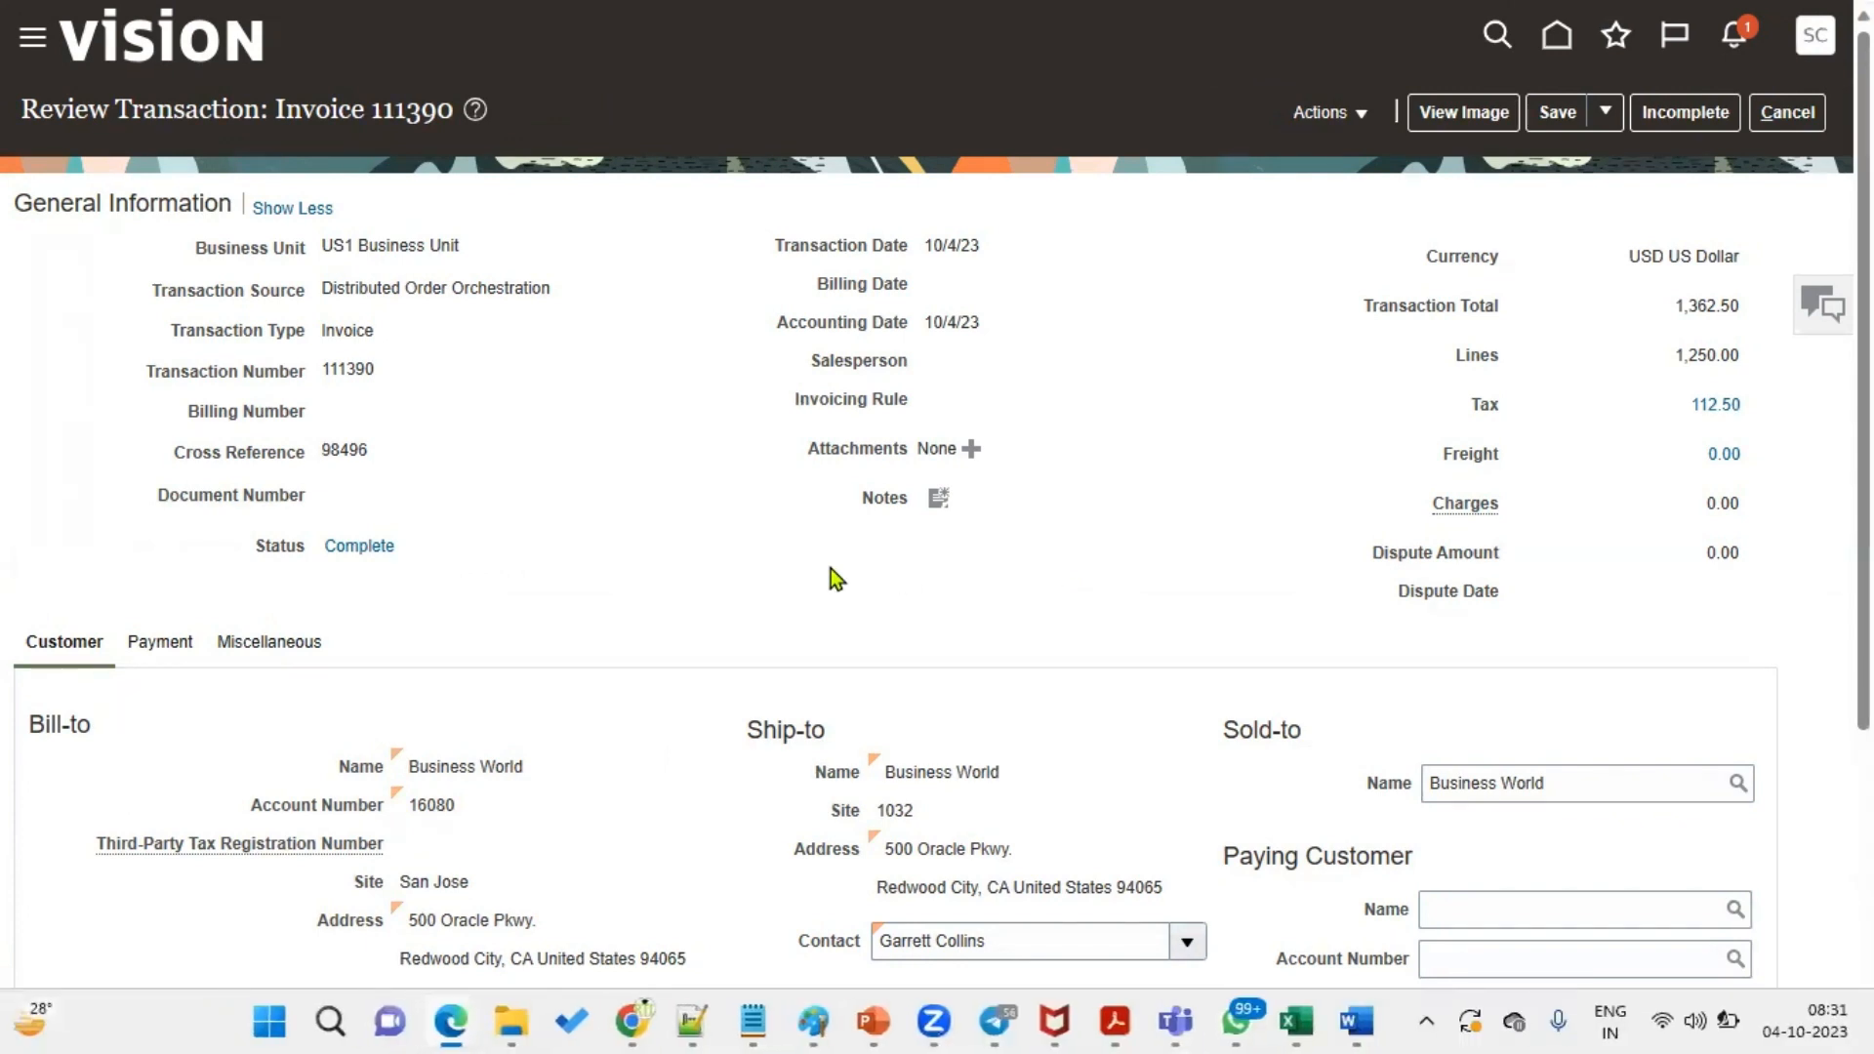
- Switch to the Notepad++ notes and review the O-C Cycle stages from sales order creation through receipt from customer
key("alt+Tab")
key("alt+Tab")
key("alt+Tab")
key("alt+Tab")
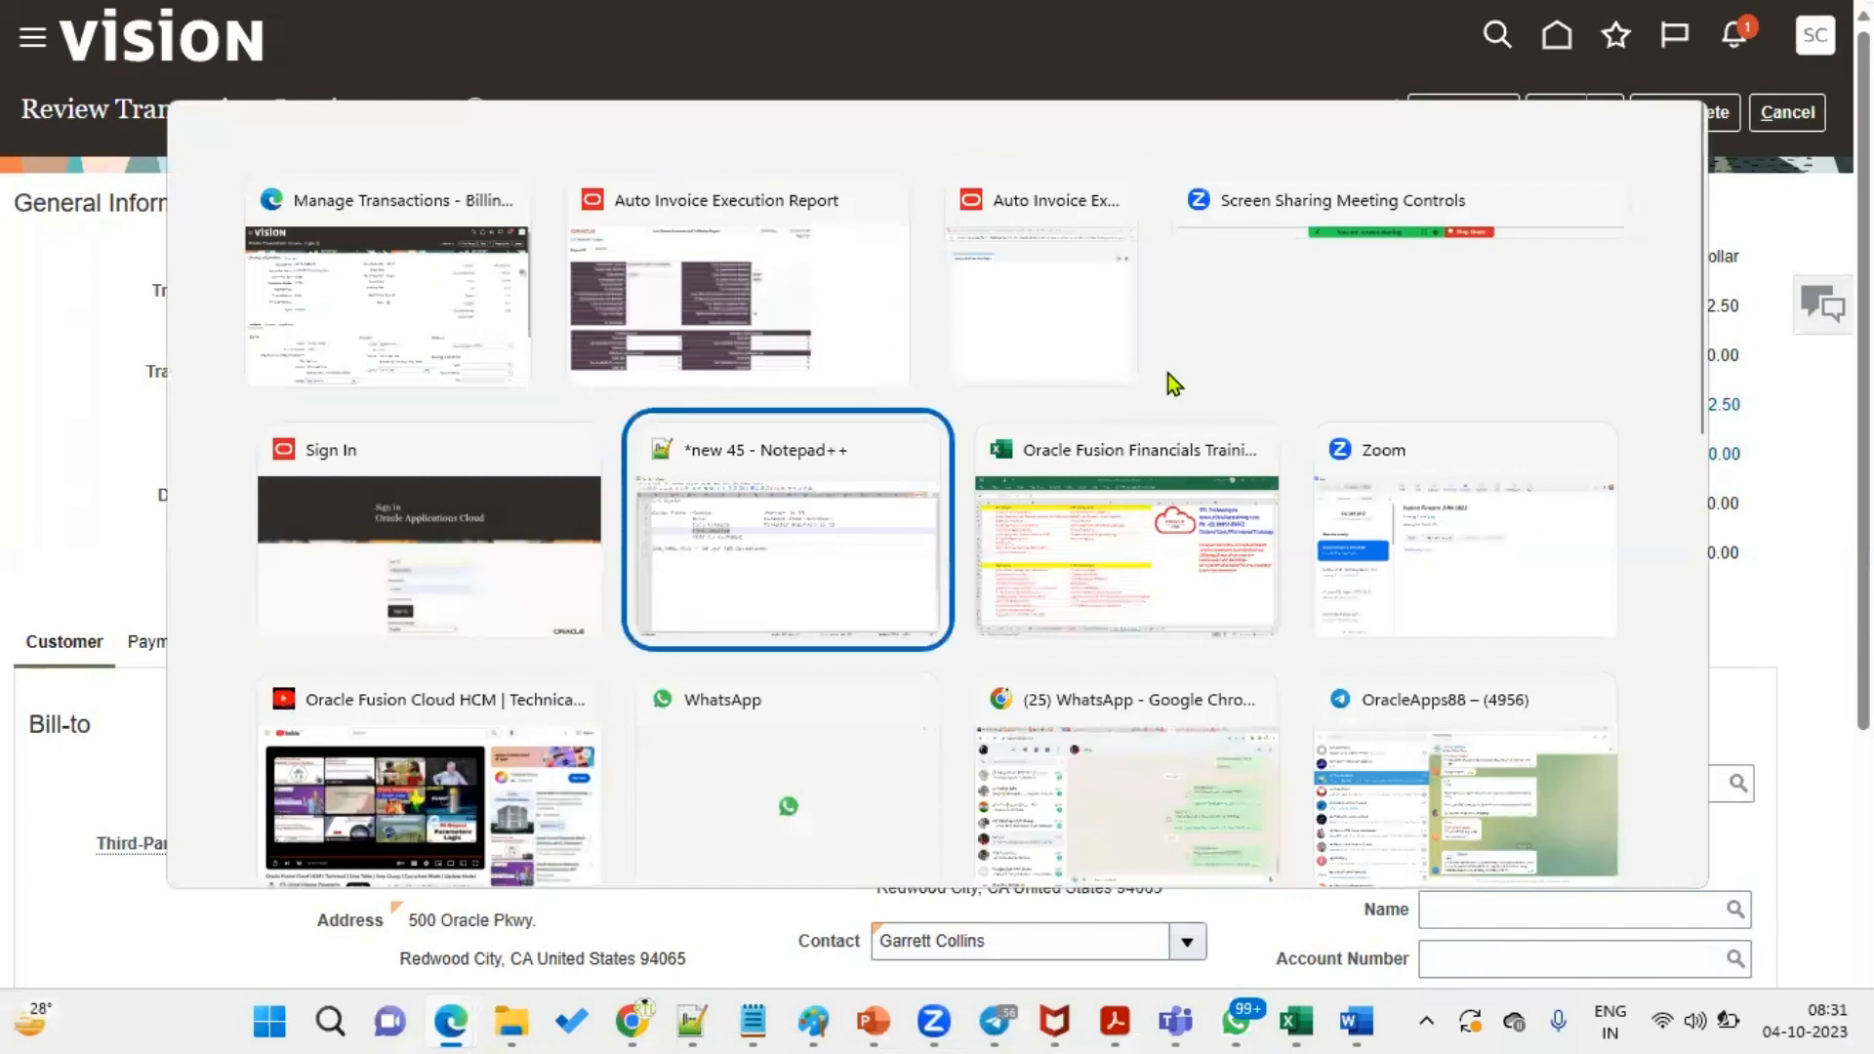
left_click(438, 227)
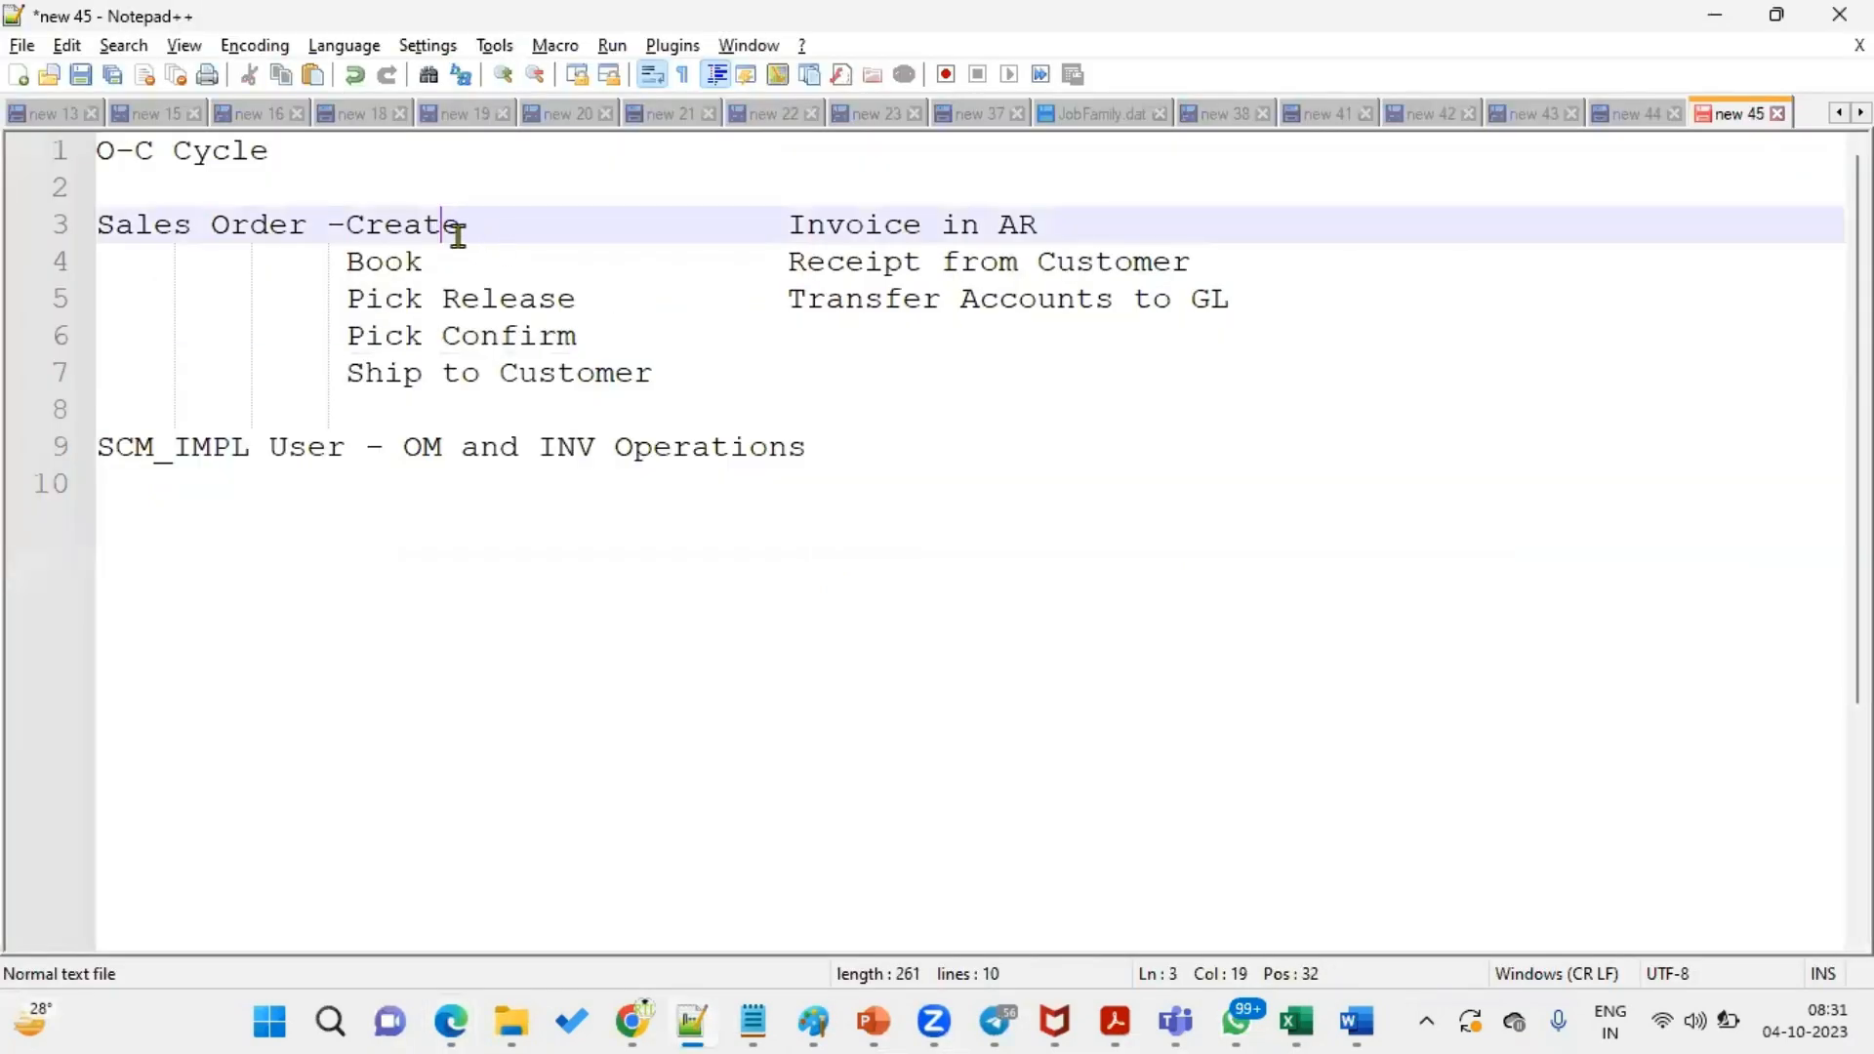
left_click_drag(329, 231, 455, 233)
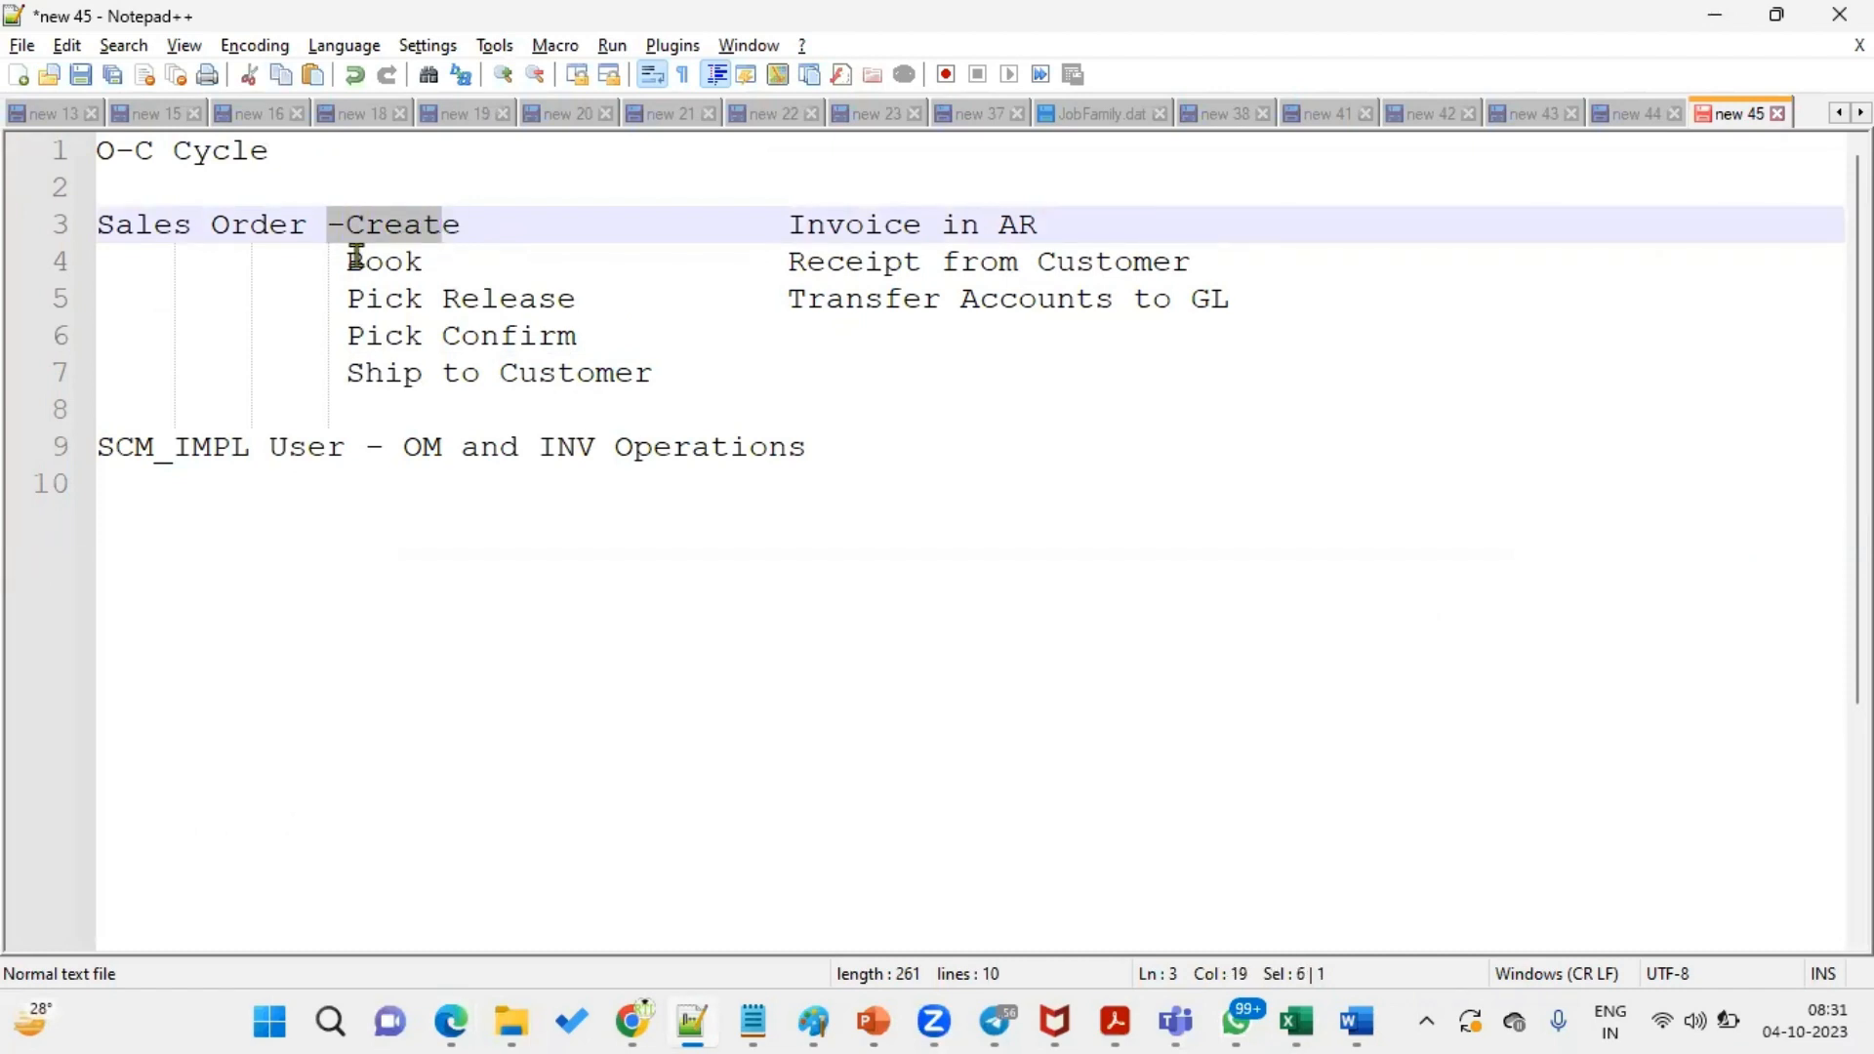
left_click_drag(347, 262, 437, 263)
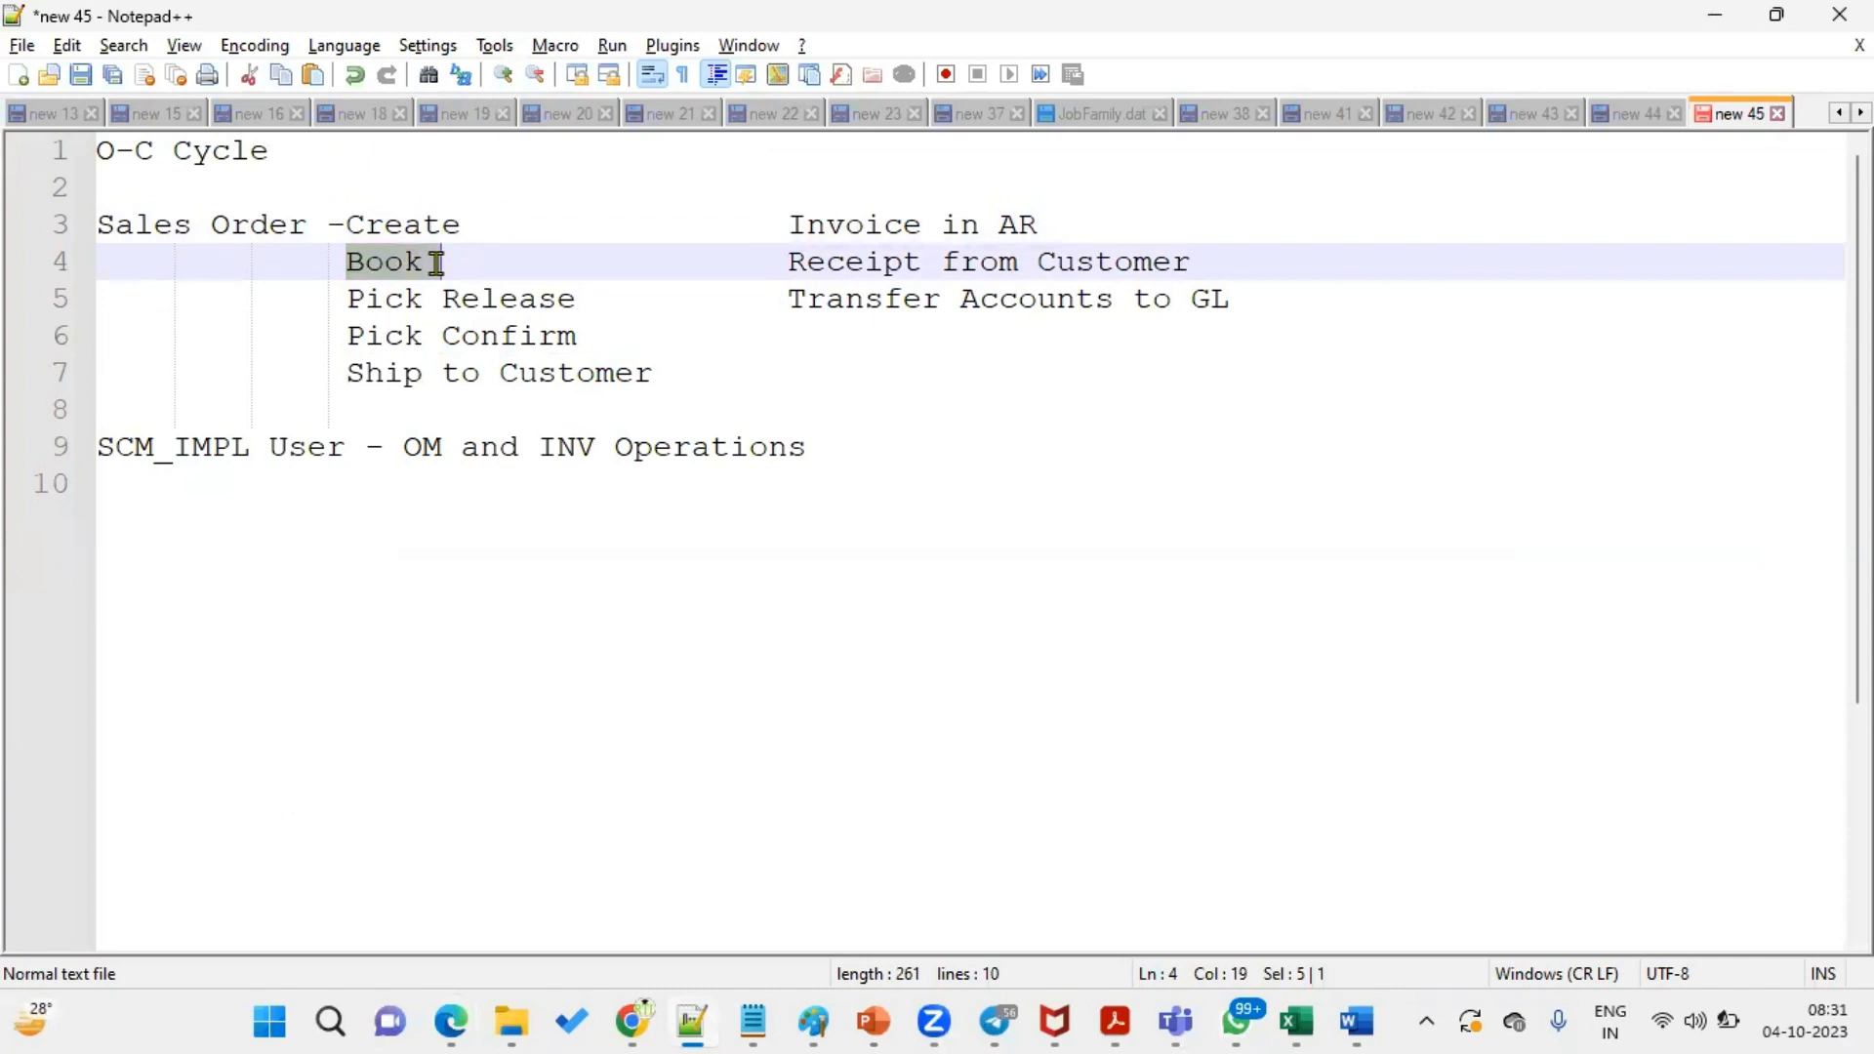
left_click_drag(345, 299, 563, 303)
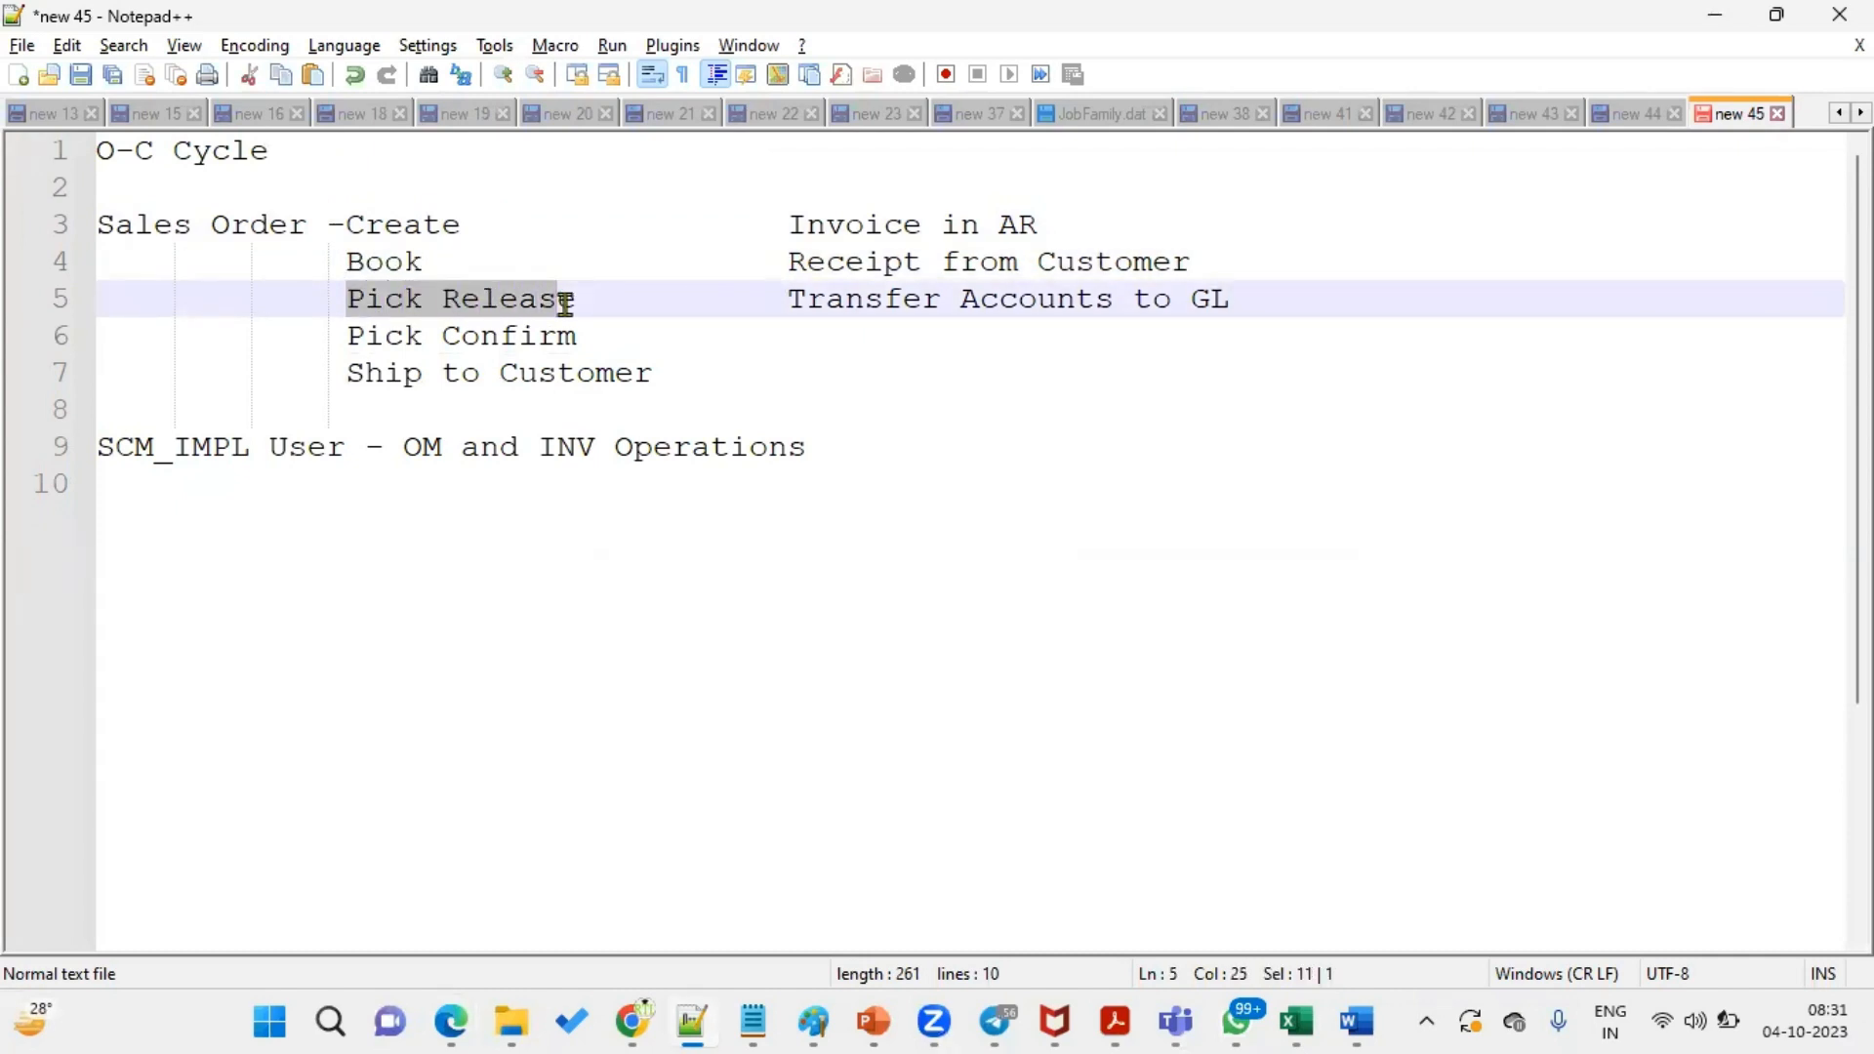
left_click_drag(324, 336, 593, 335)
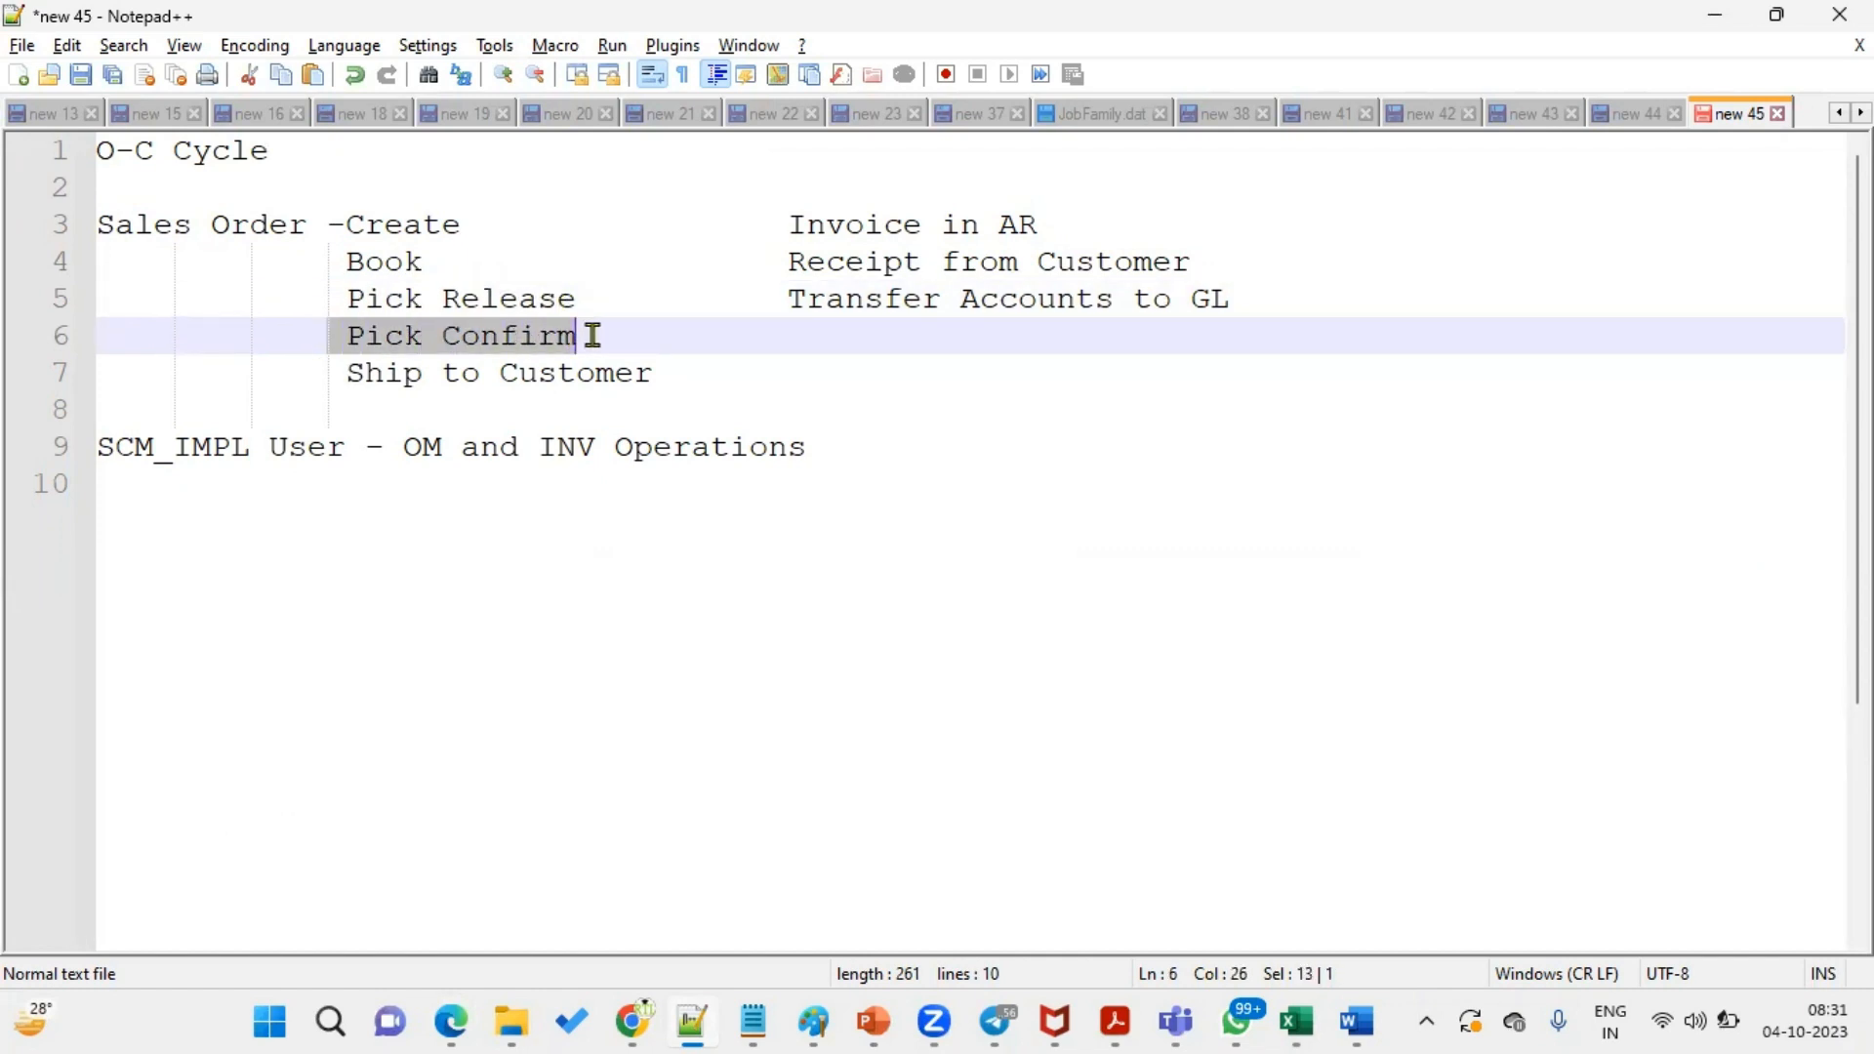
left_click_drag(346, 373, 654, 375)
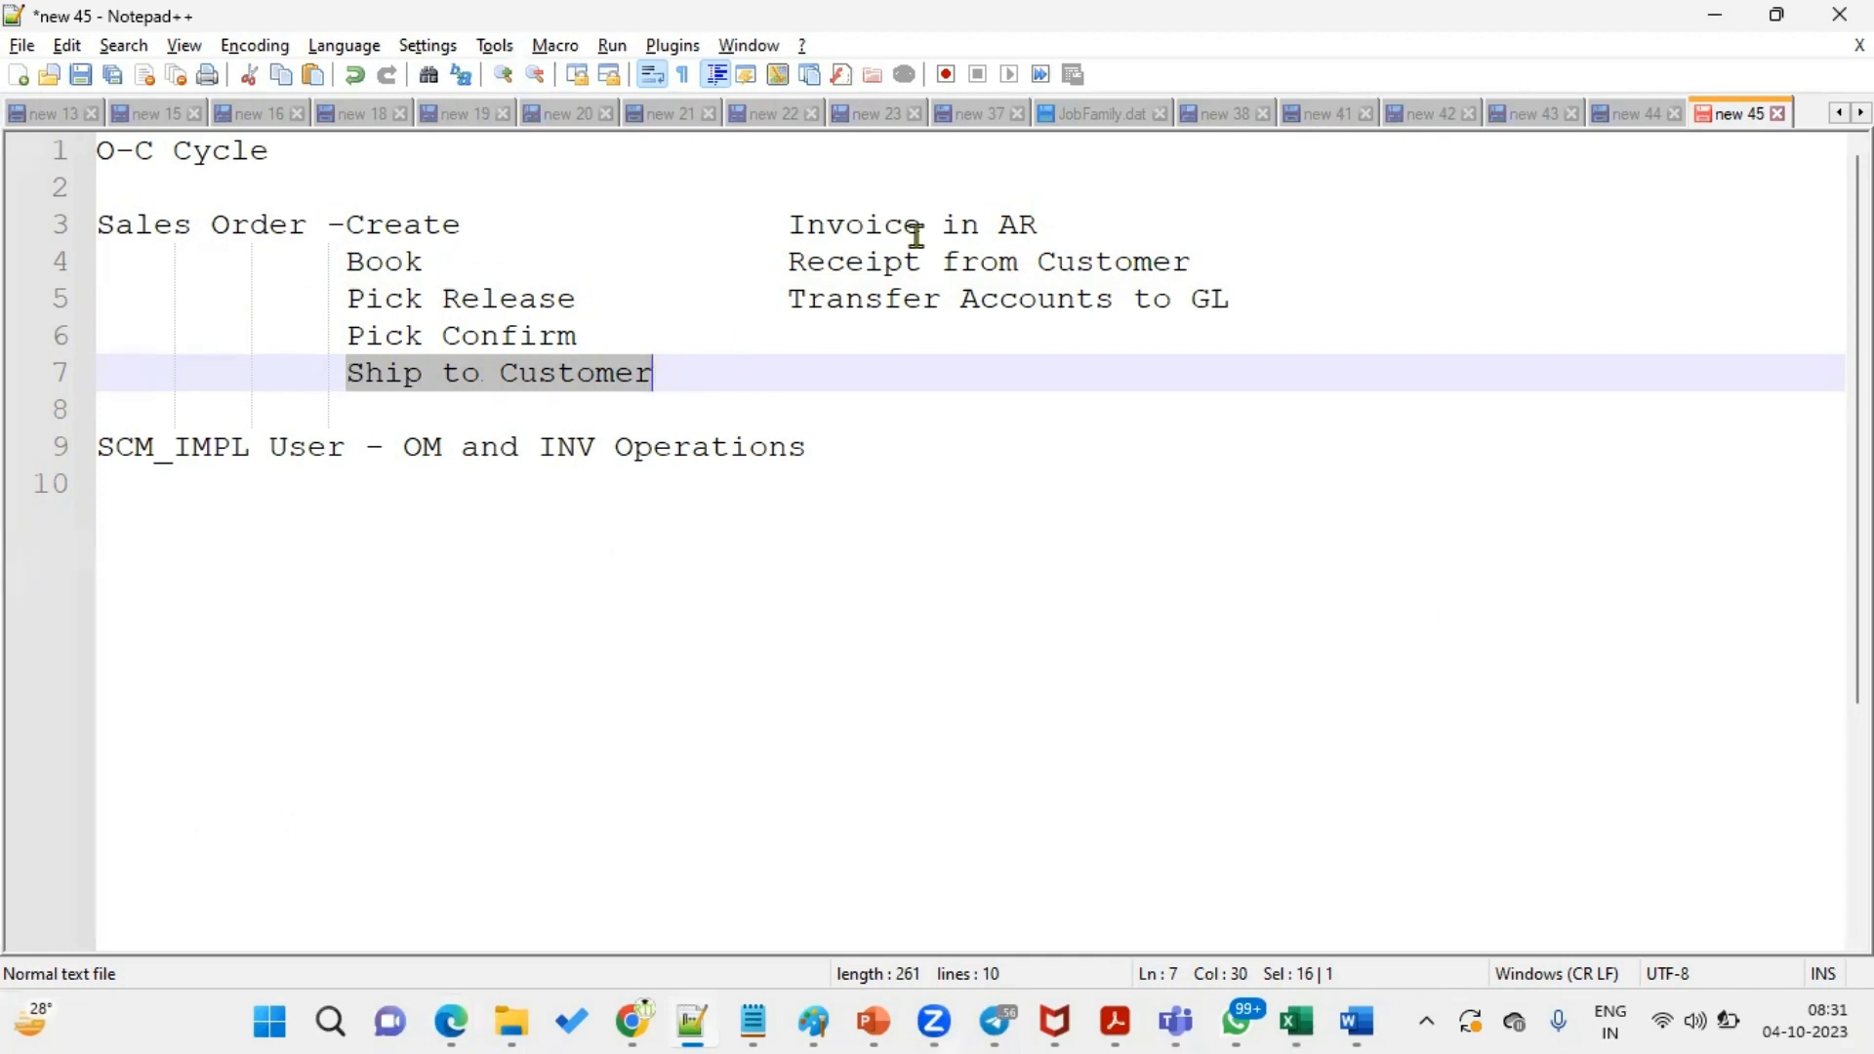
left_click_drag(787, 225, 1052, 226)
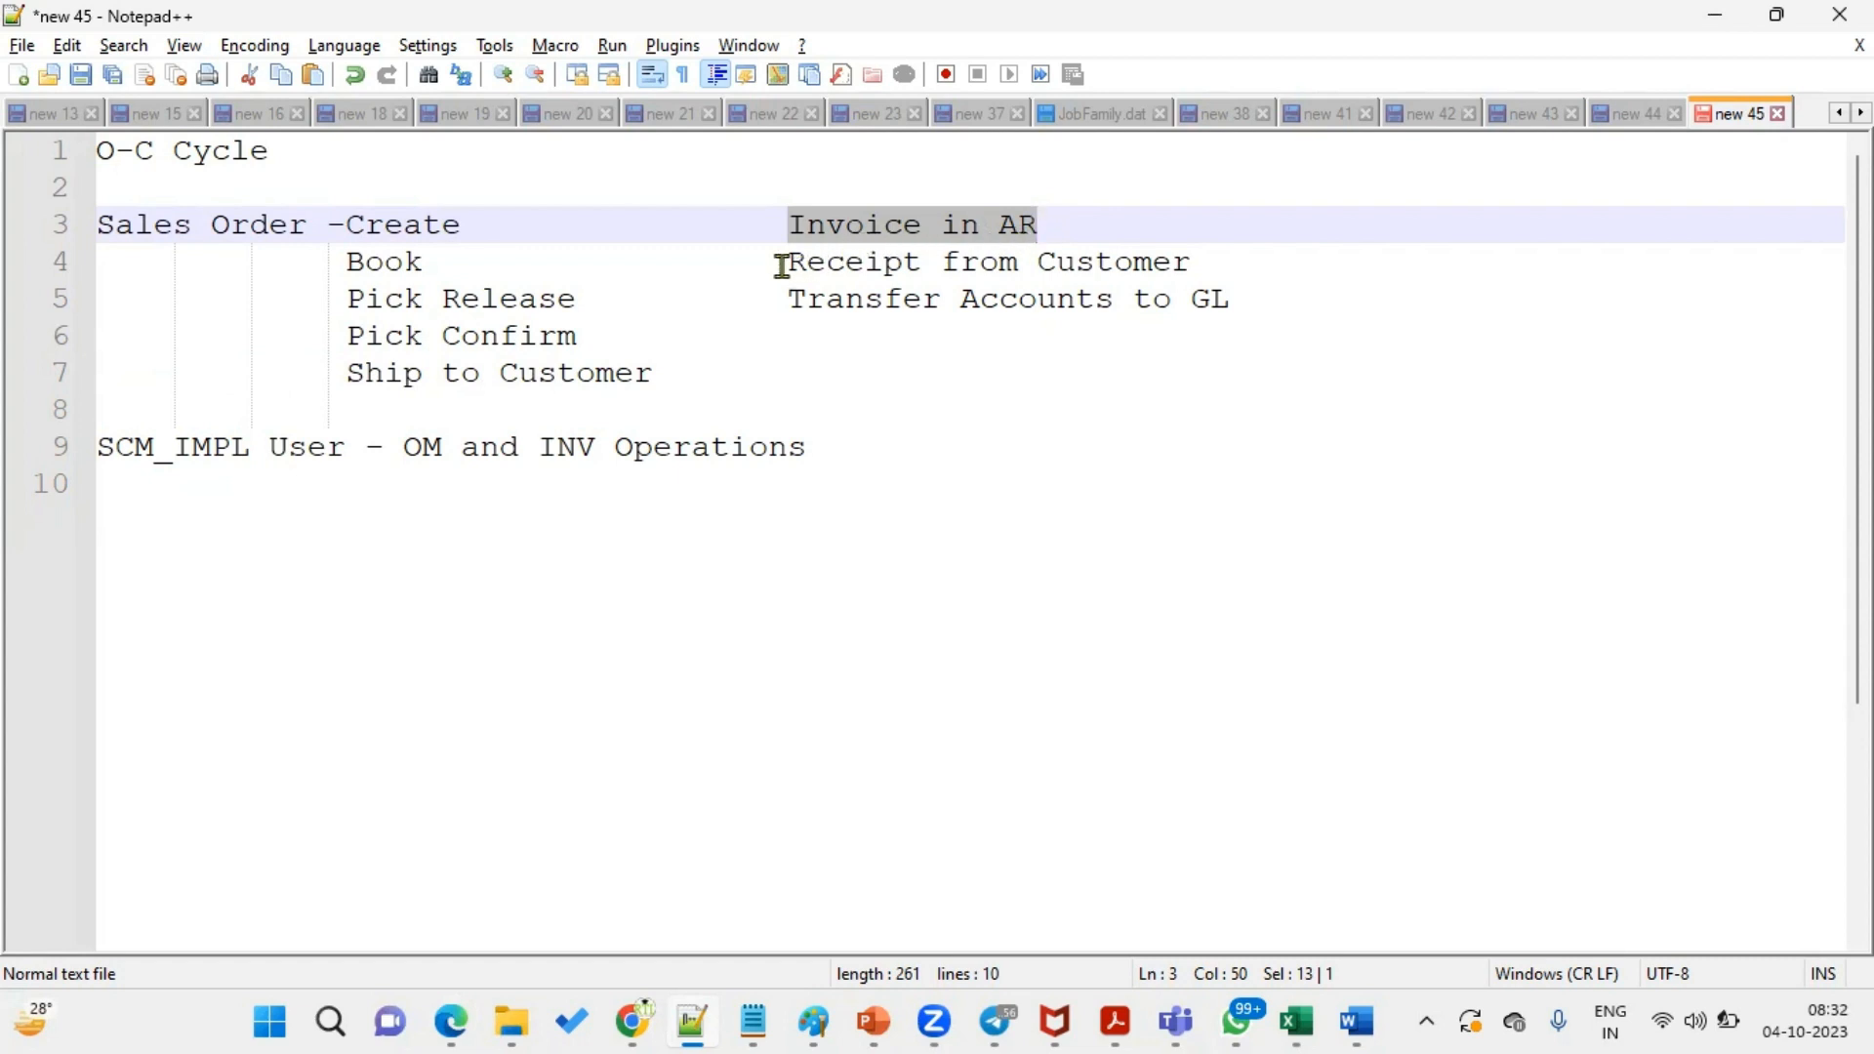
left_click_drag(783, 265, 1196, 264)
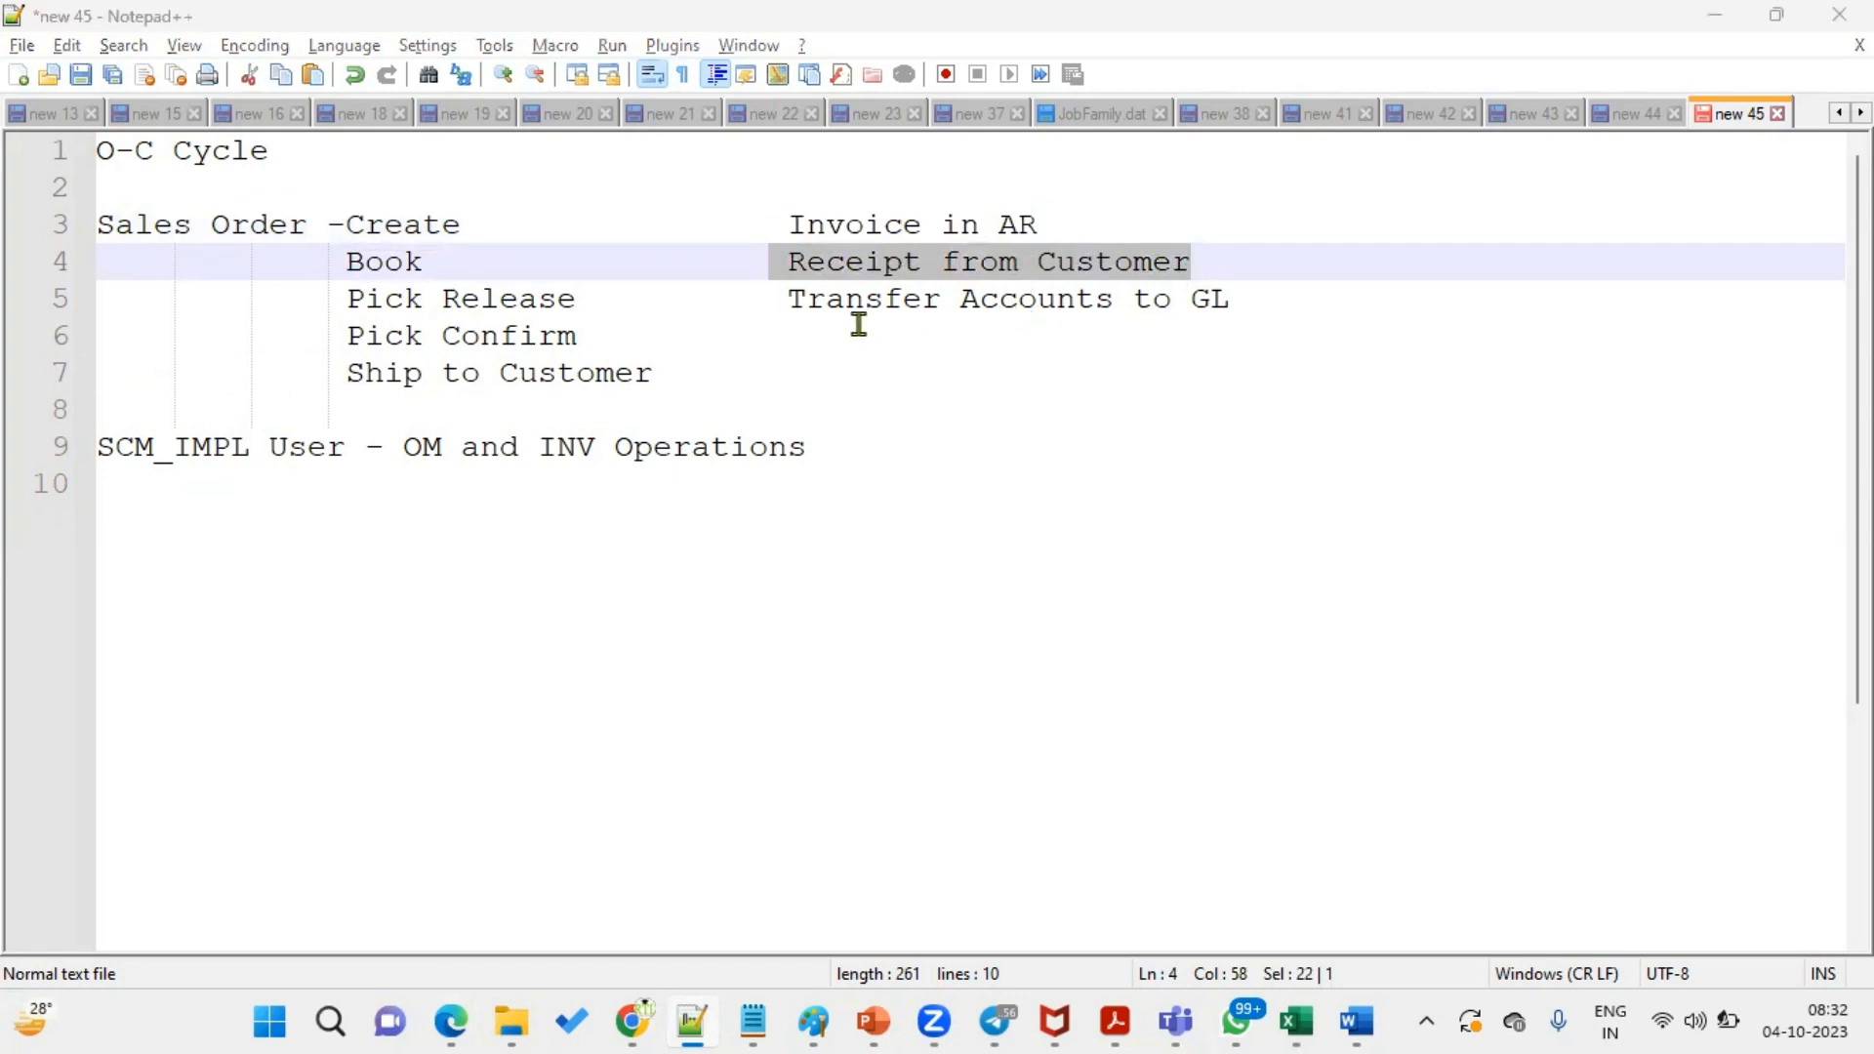
- Return to the invoice in the browser and try to view its accounting lines
key("alt+Tab")
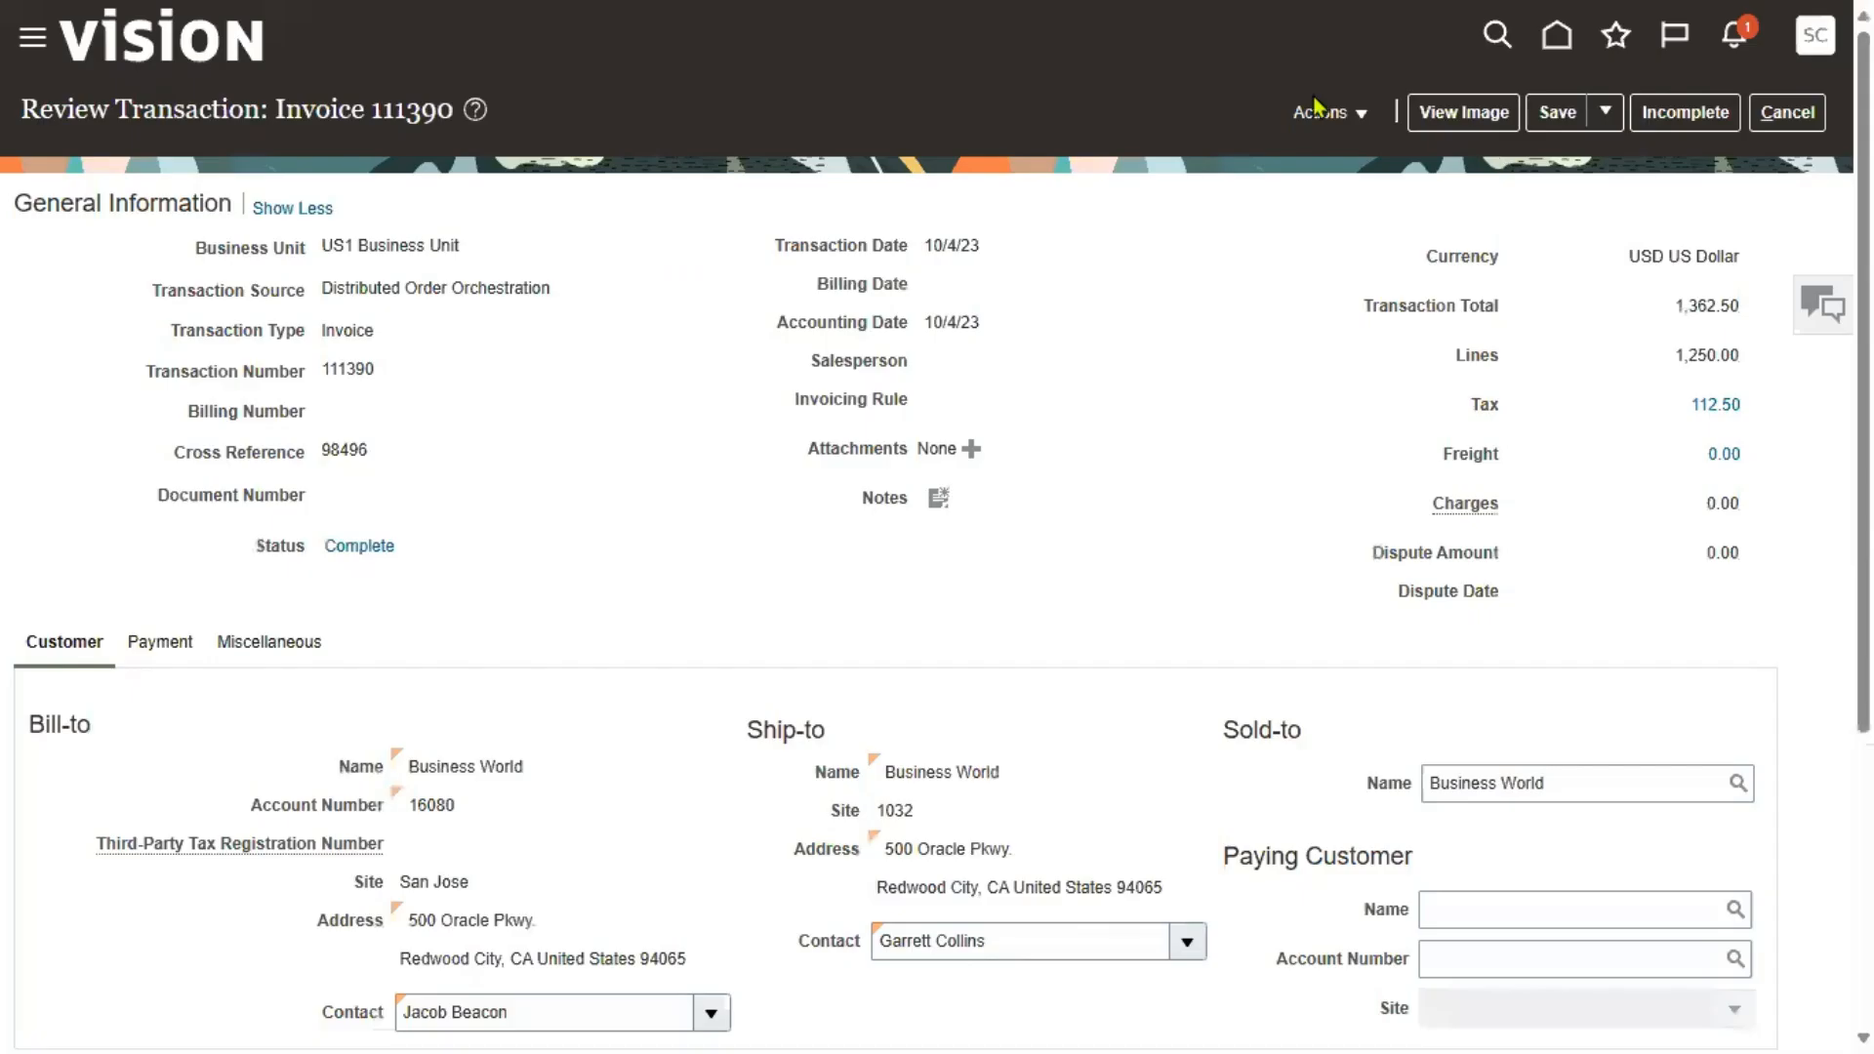
left_click(1315, 114)
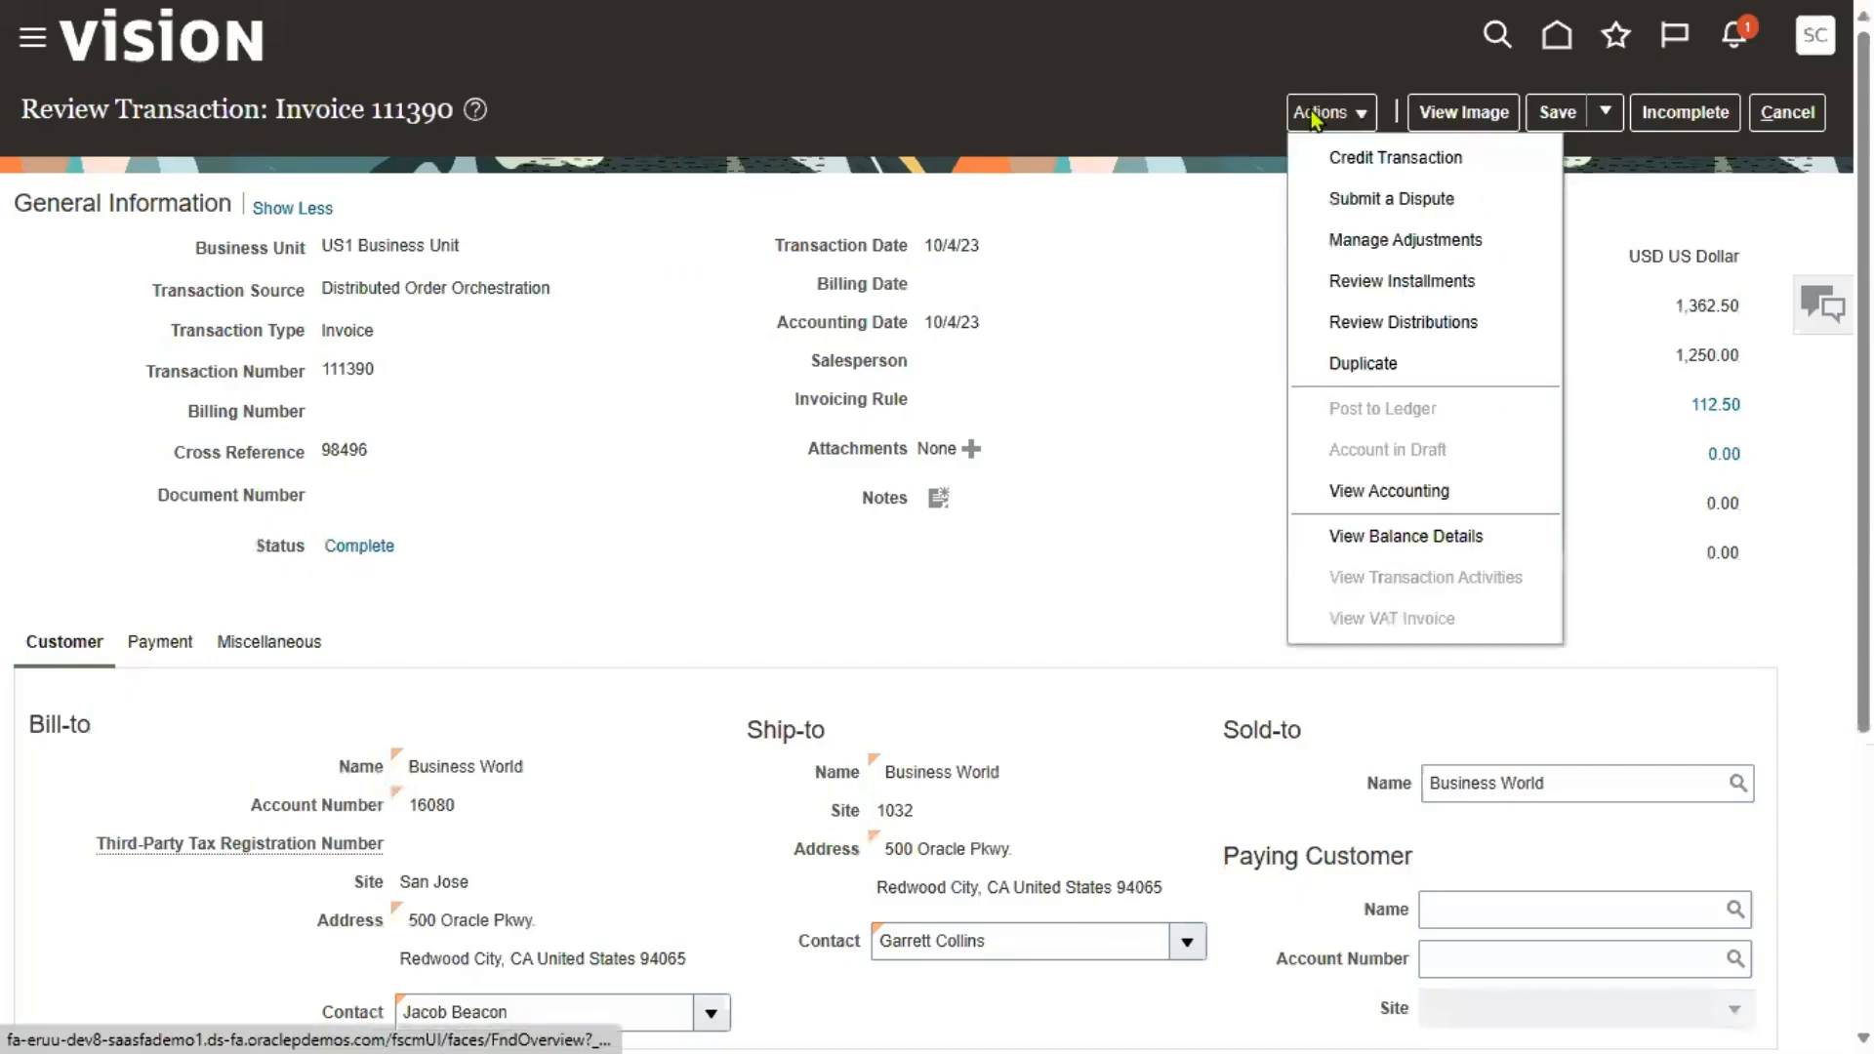
left_click(1374, 490)
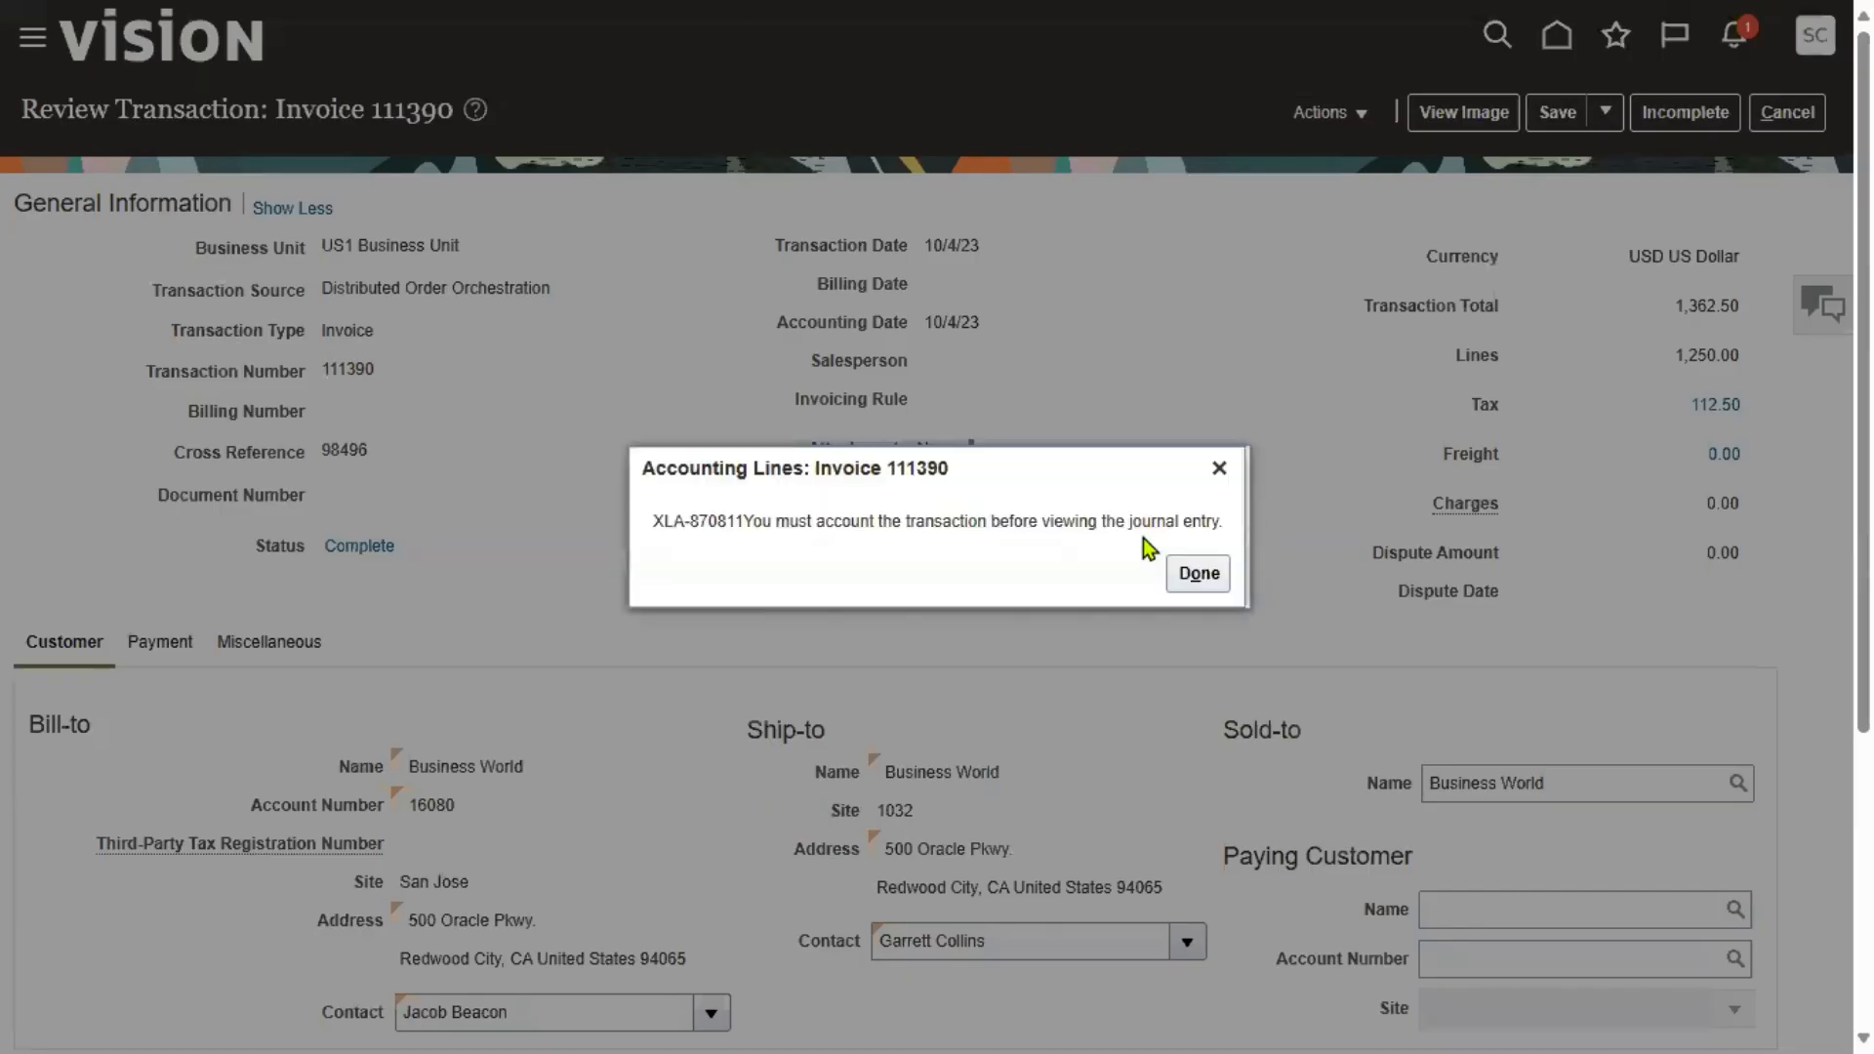
left_click(1177, 580)
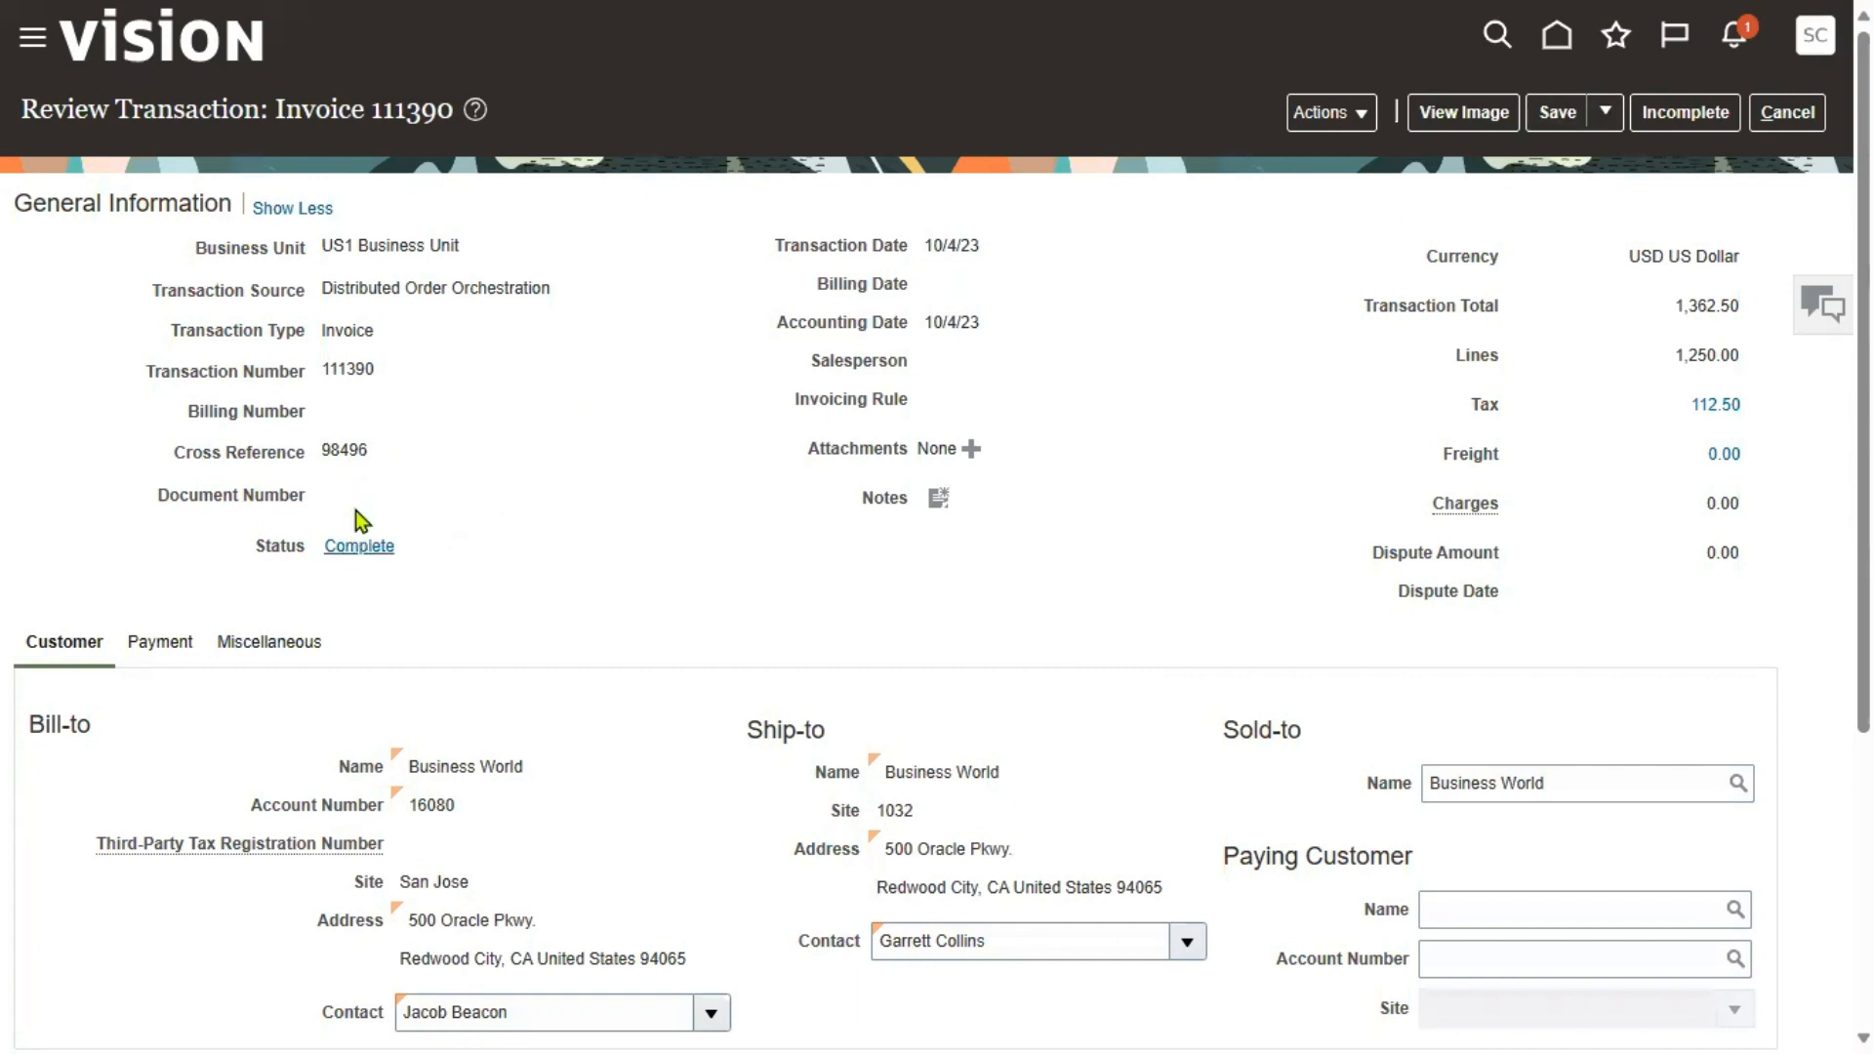
- Check the invoice's transaction number, then save and close the invoice
left_click_drag(320, 369, 381, 371)
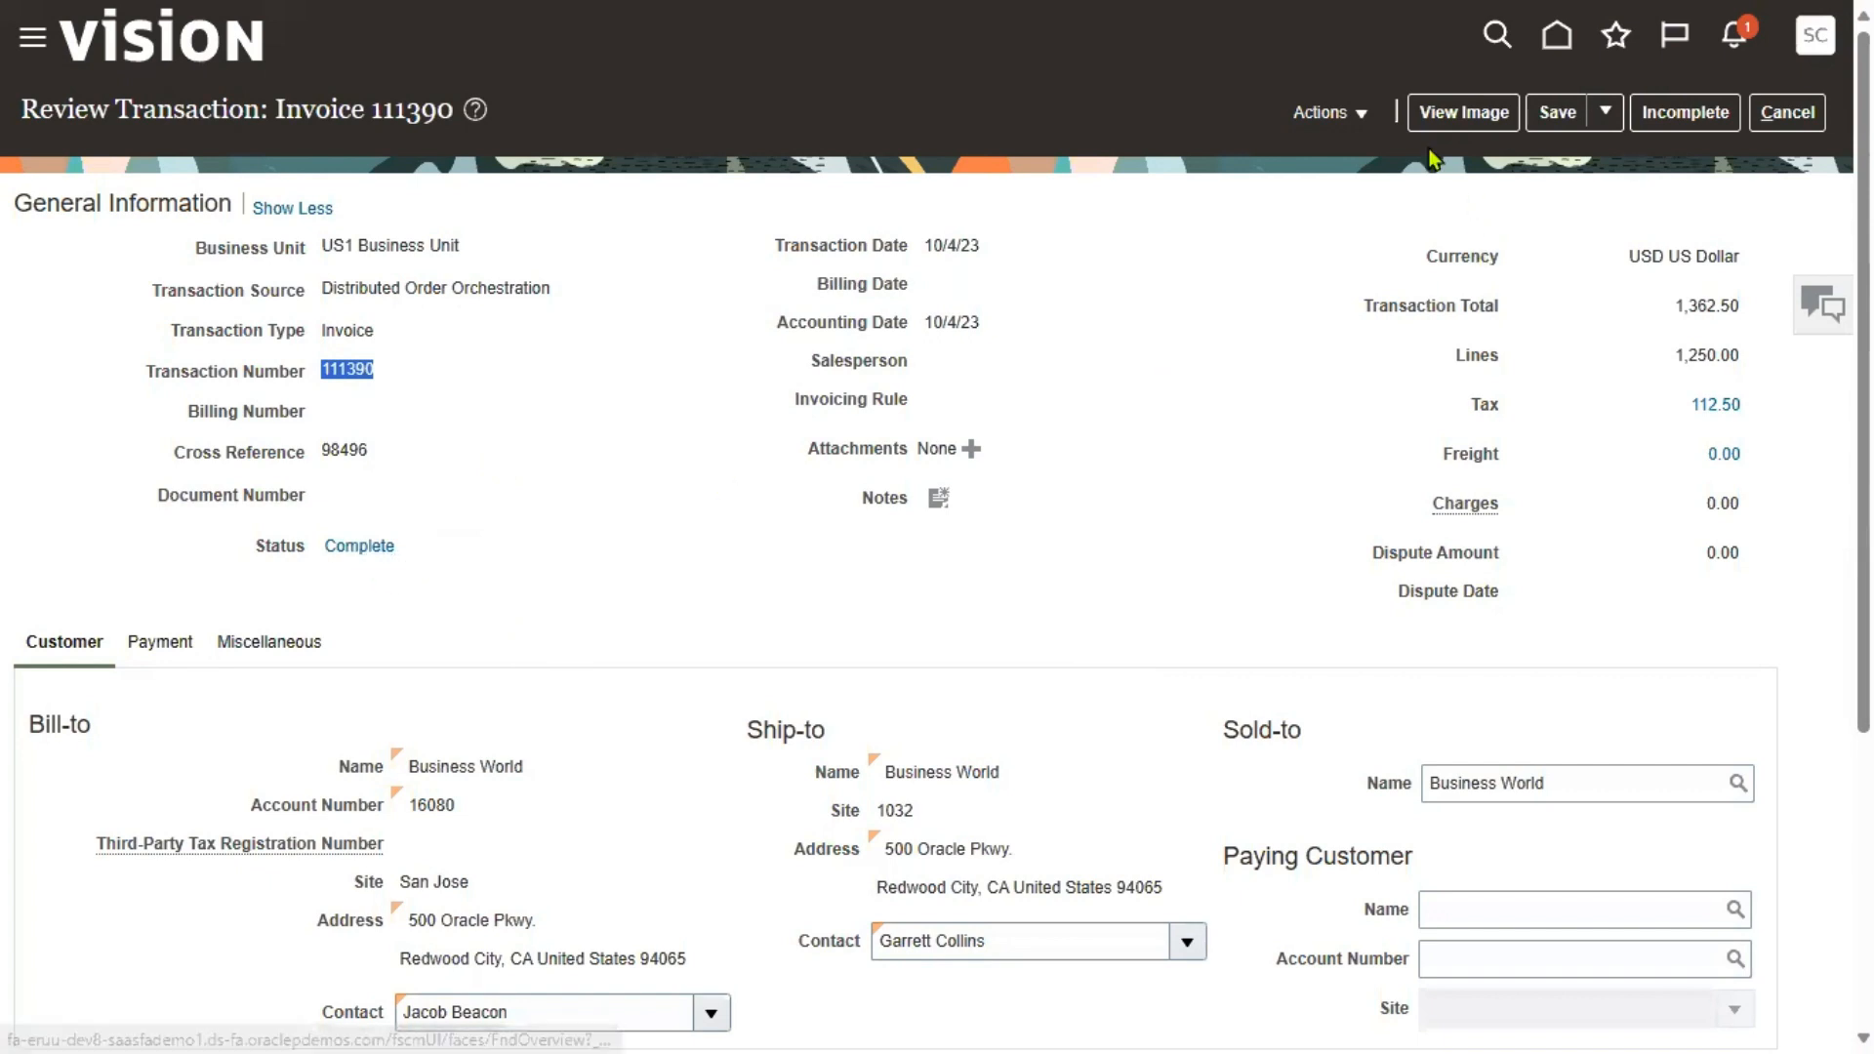
left_click(1619, 117)
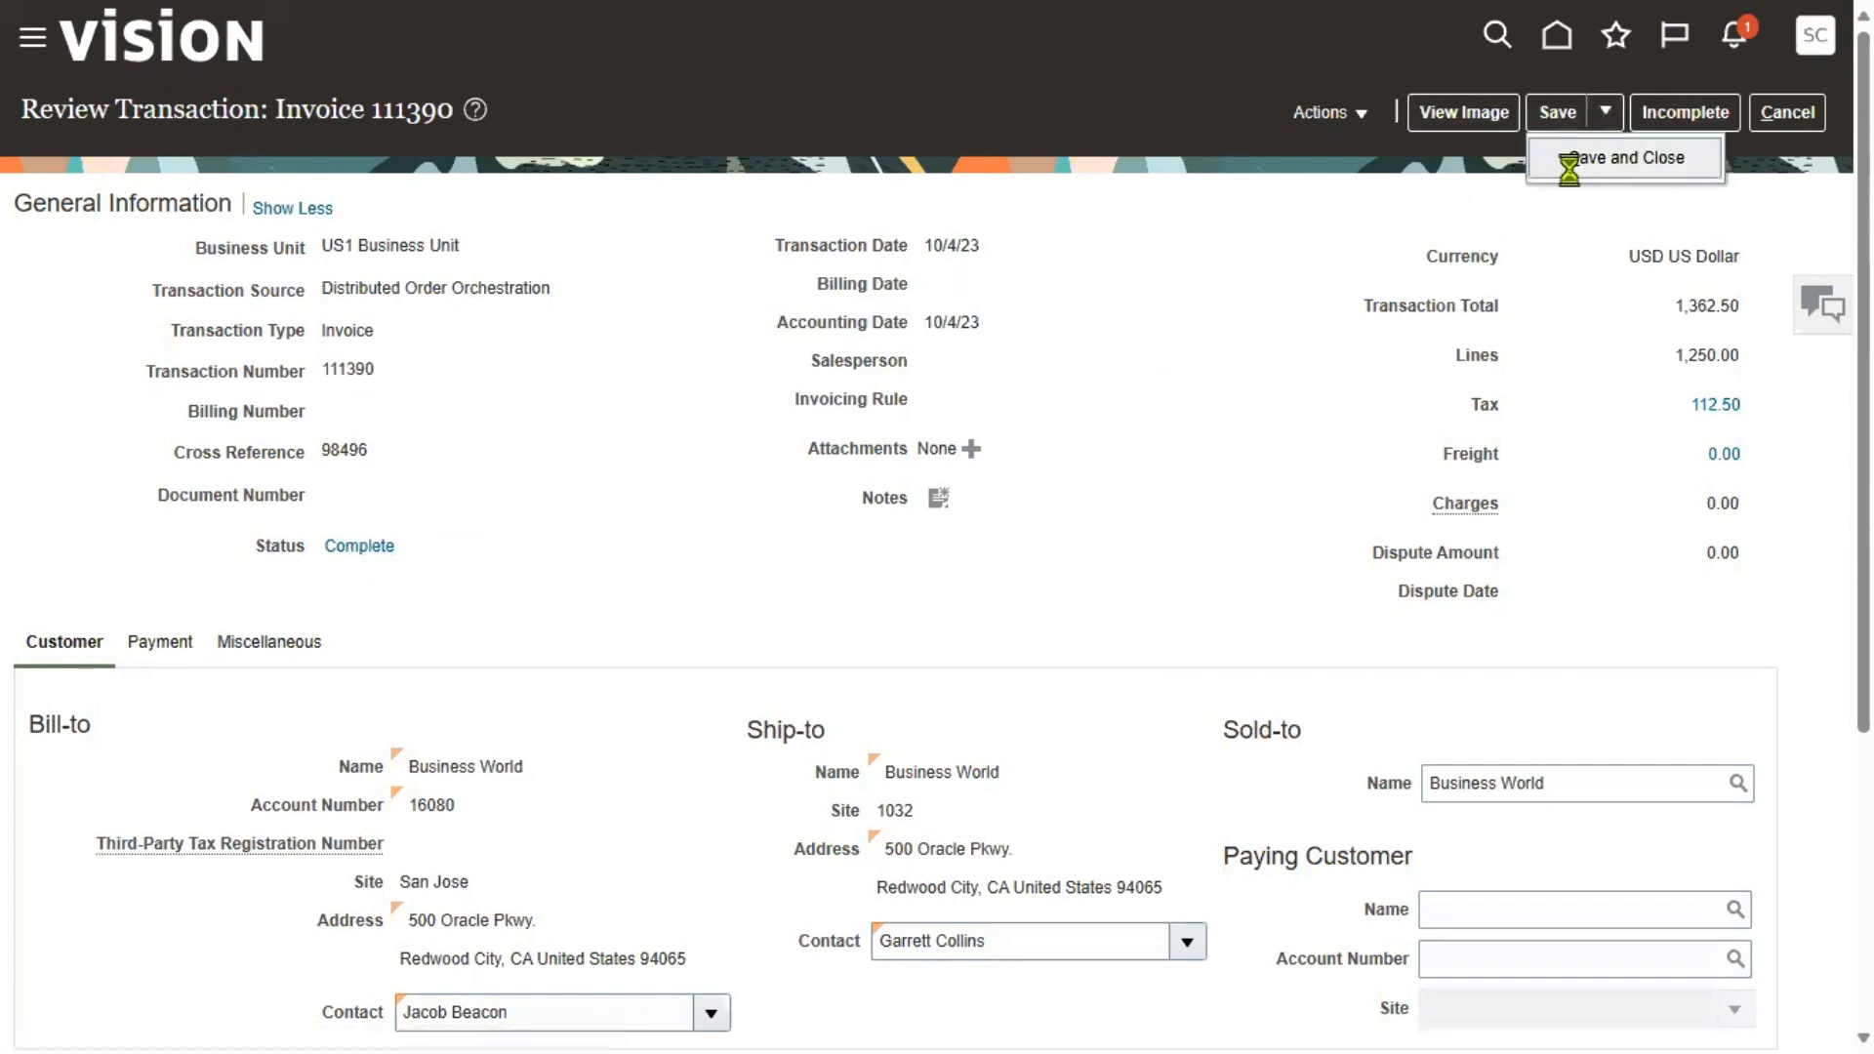
left_click(1562, 154)
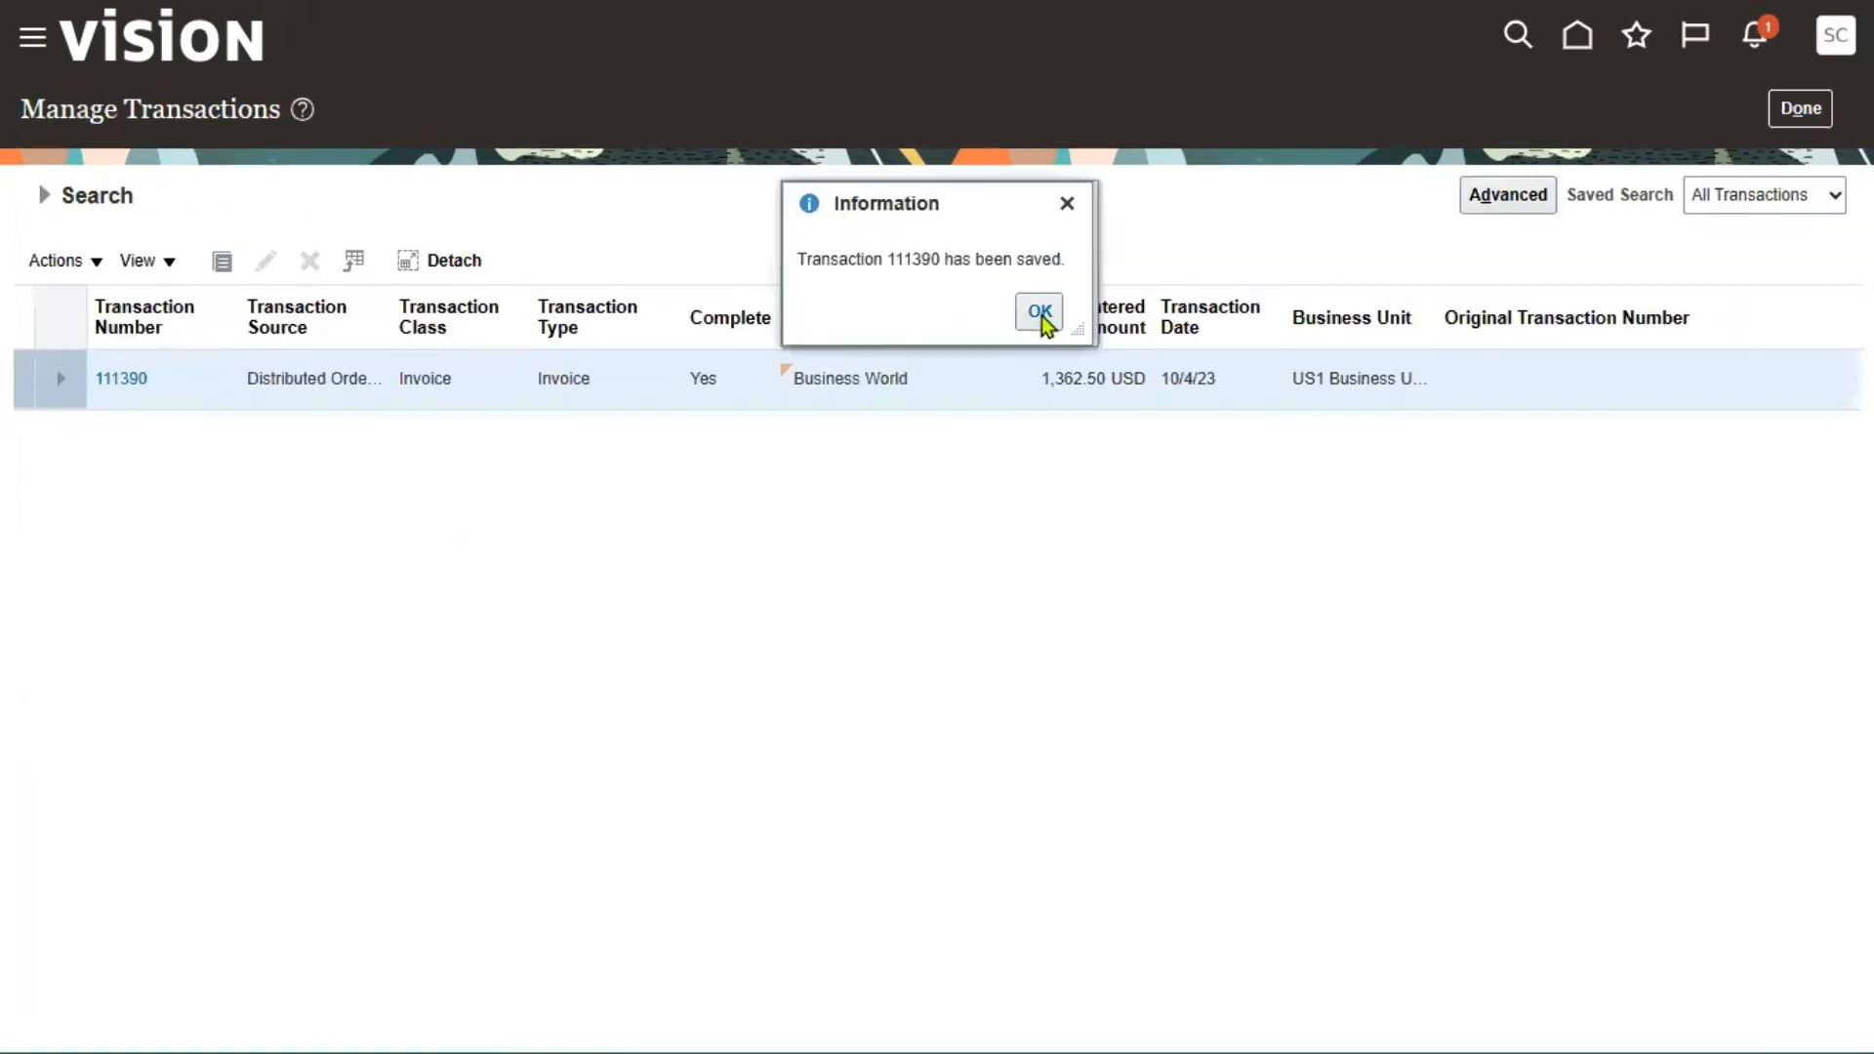
left_click(1039, 310)
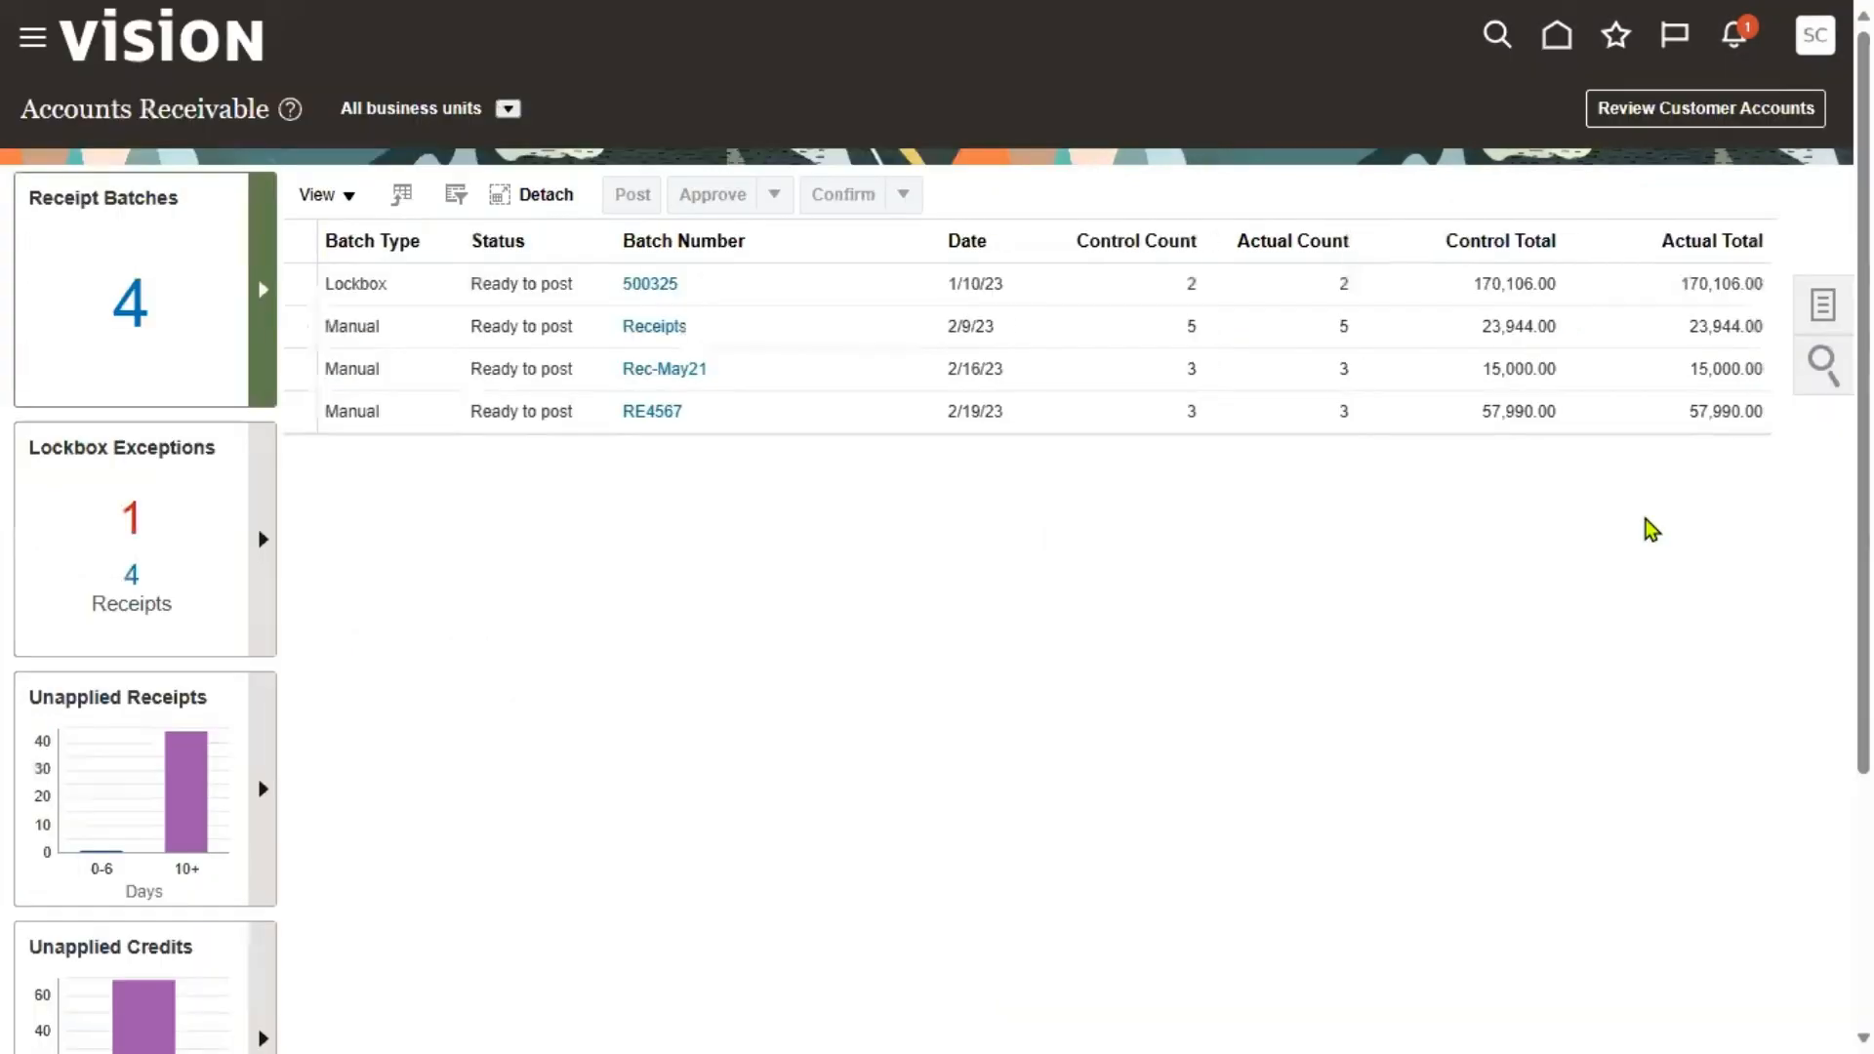
- Start a new receipt from Accounts Receivable and set its business unit to US1 Business Unit
left_click(1824, 311)
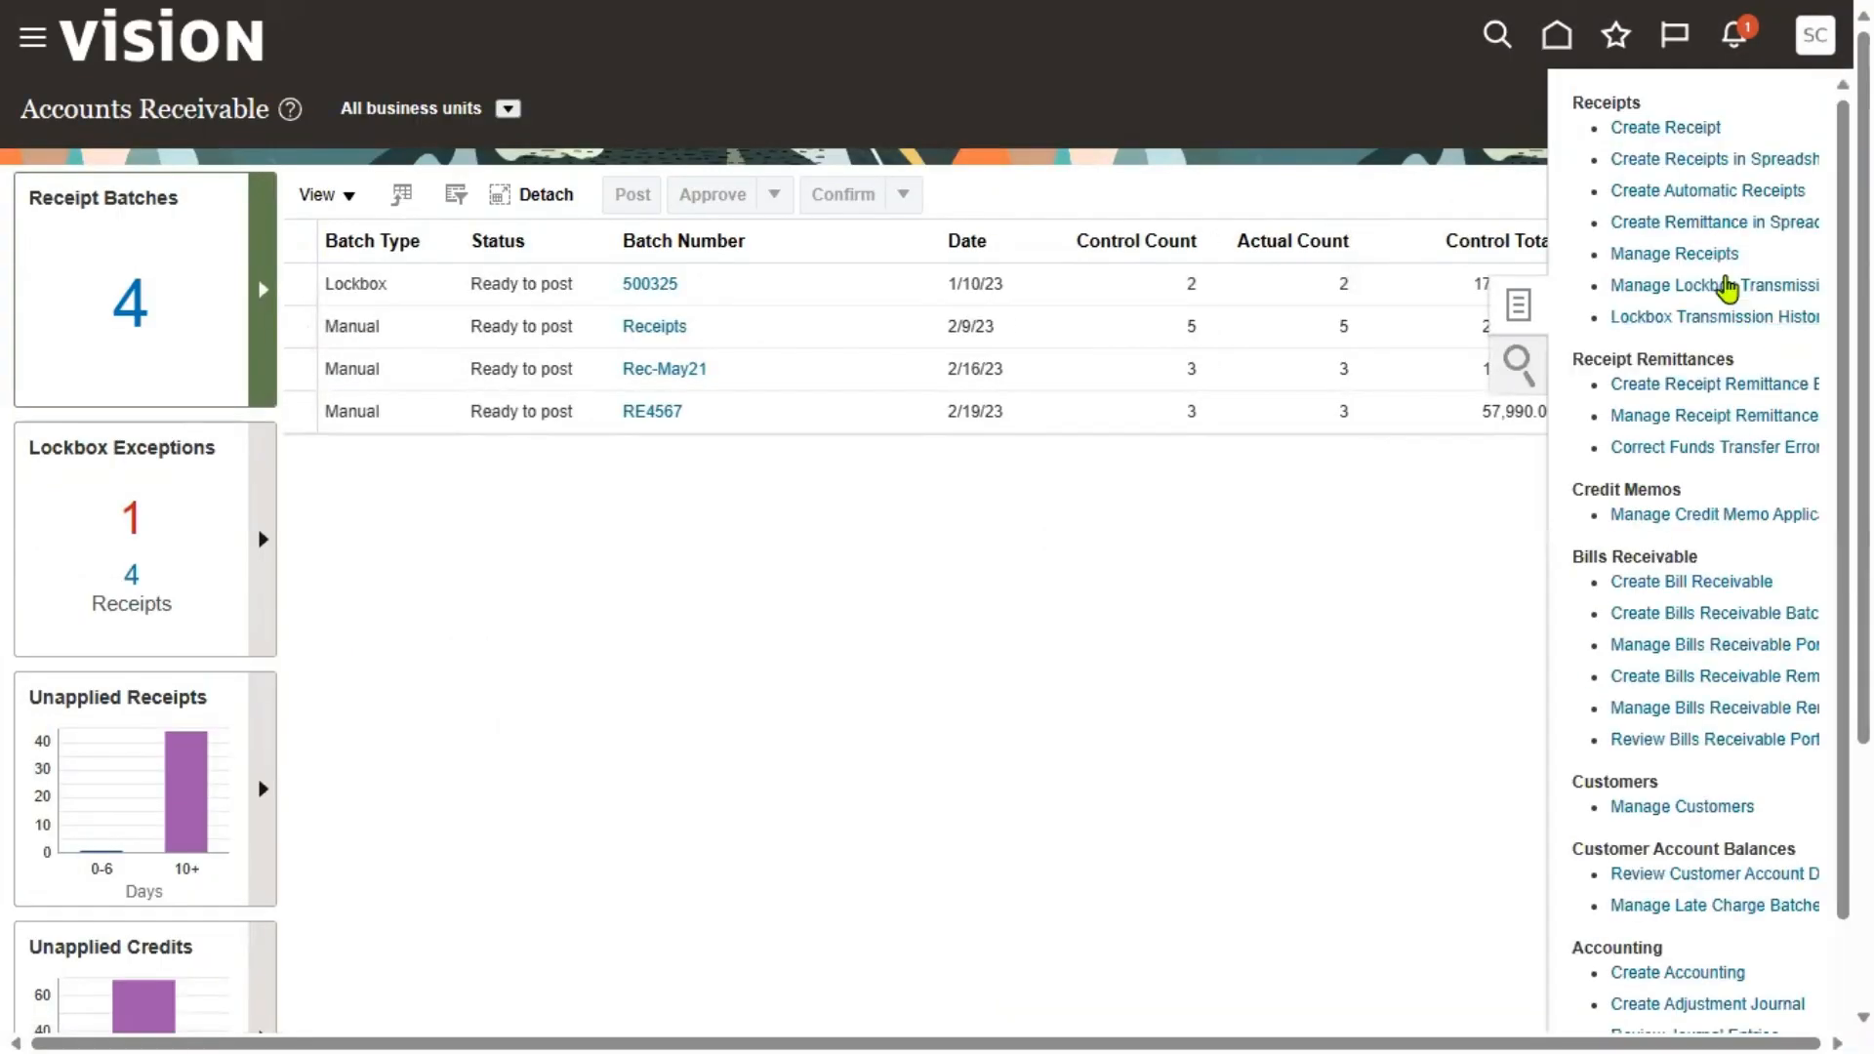
left_click(1672, 131)
left_click(474, 282)
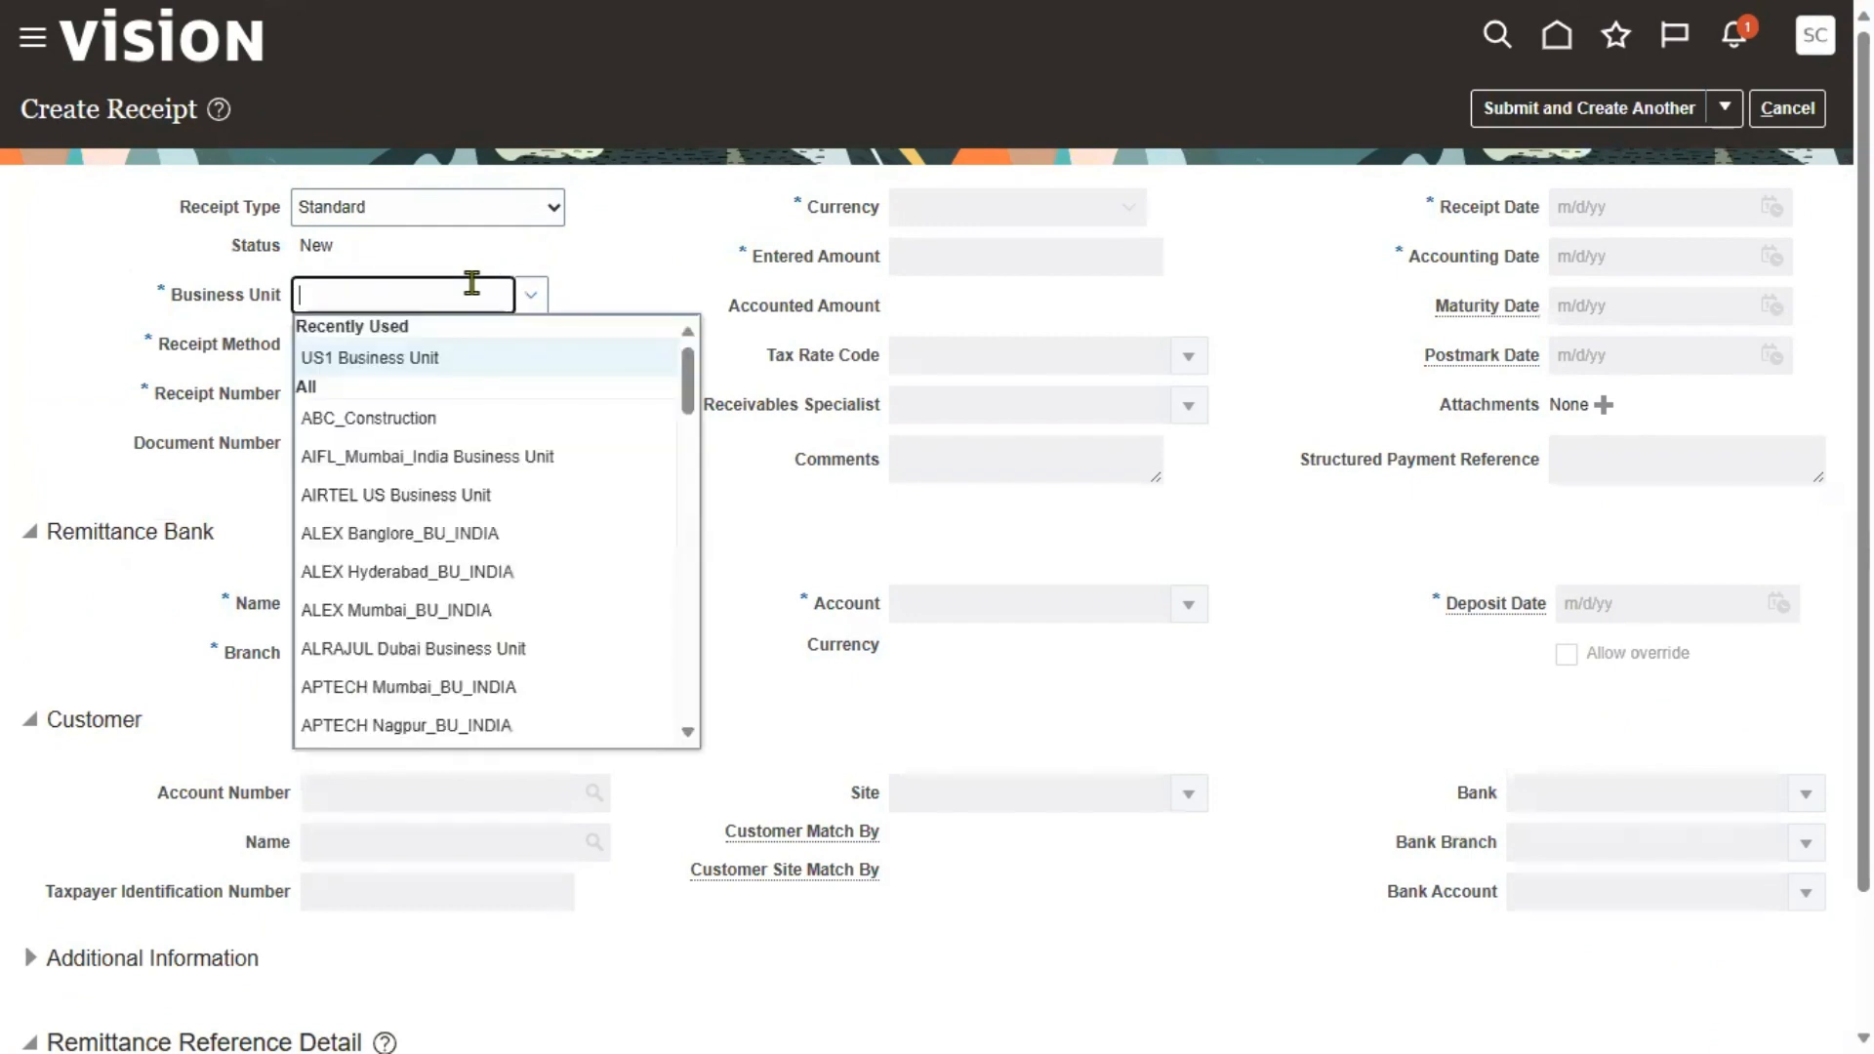
left_click(466, 365)
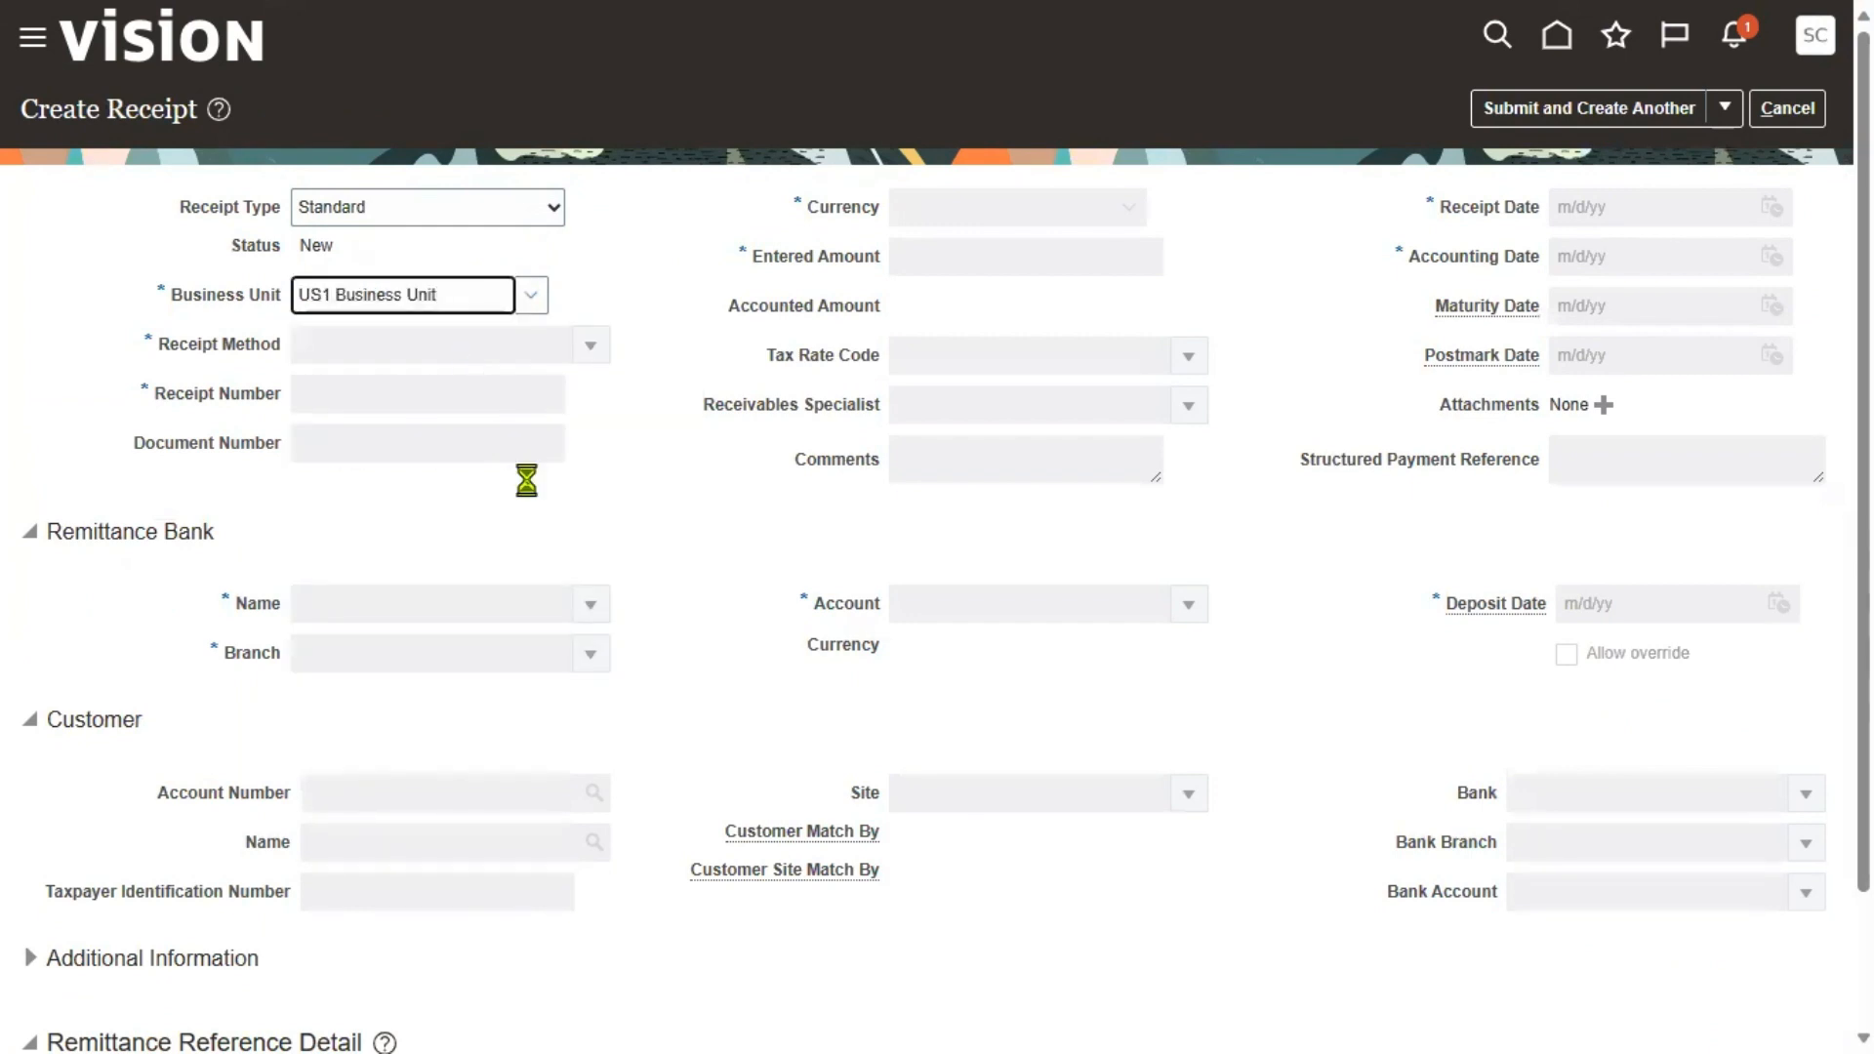
- Set the receipt method to Check (Directly/No Remit) and enter W12 as the receipt number
left_click(593, 347)
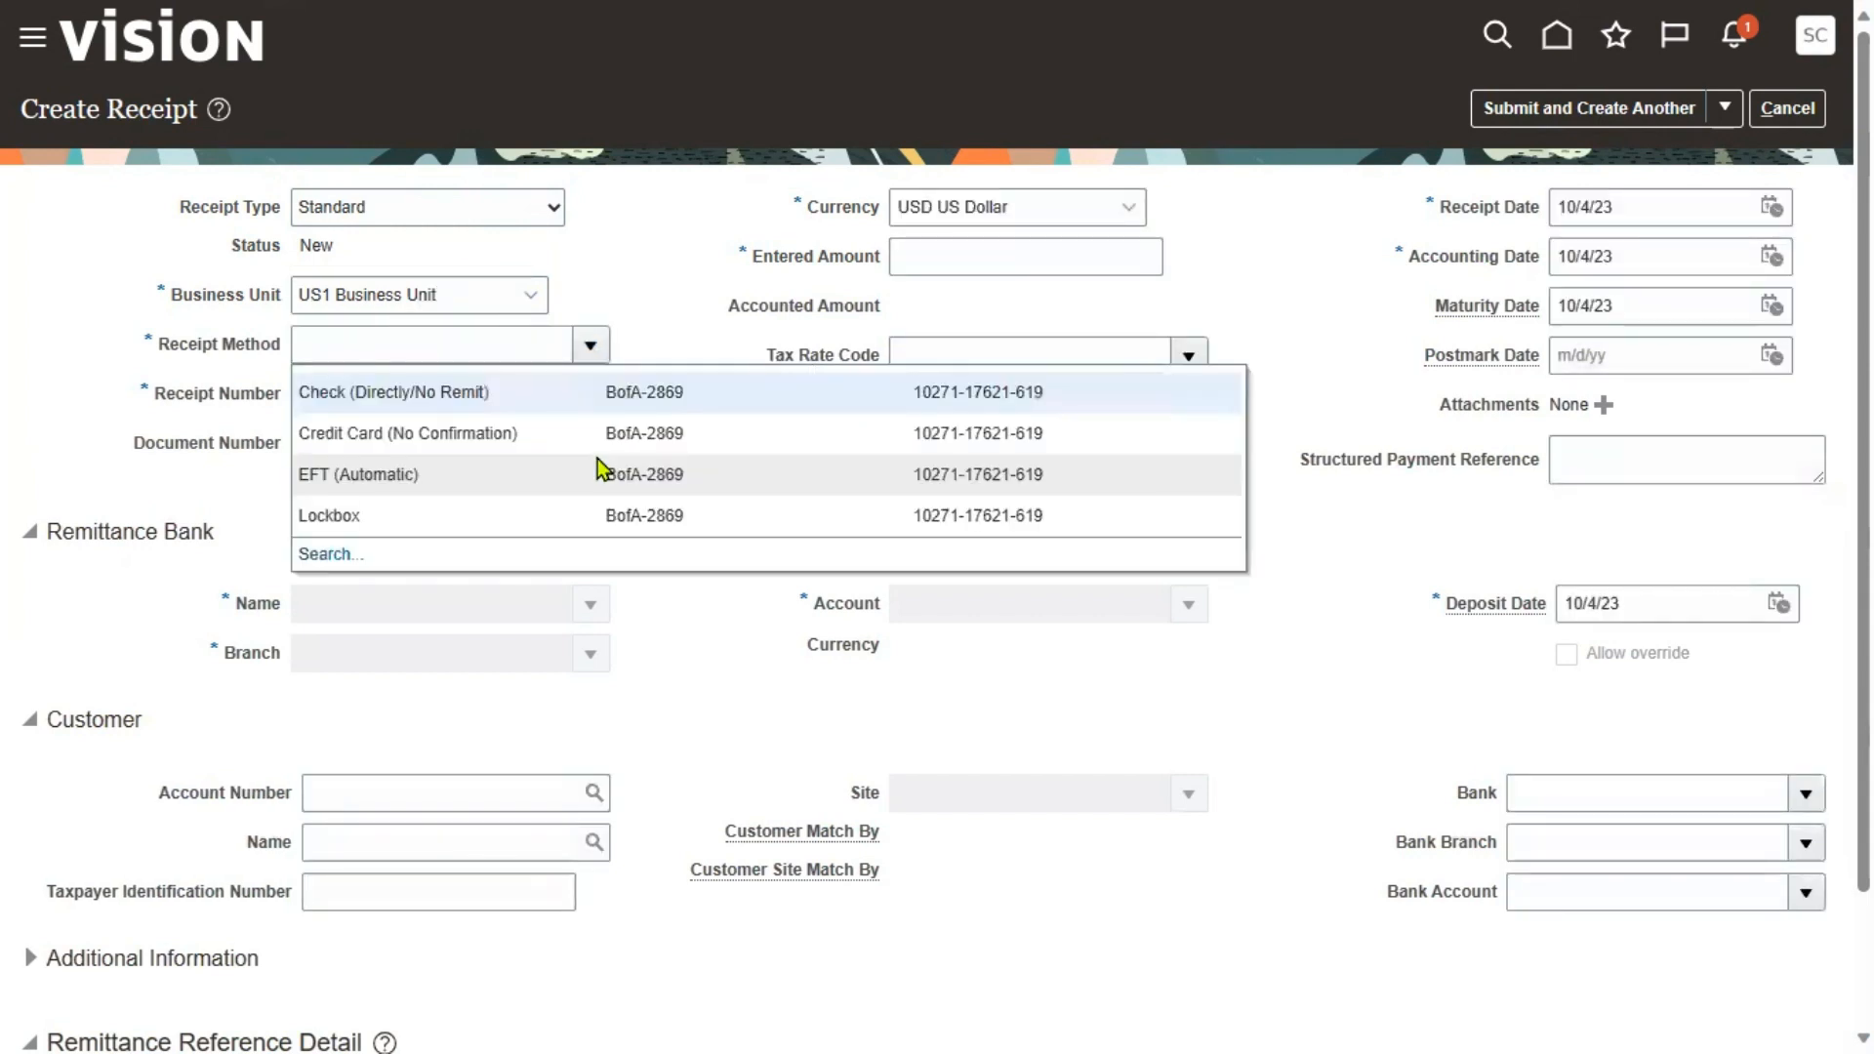
left_click(464, 394)
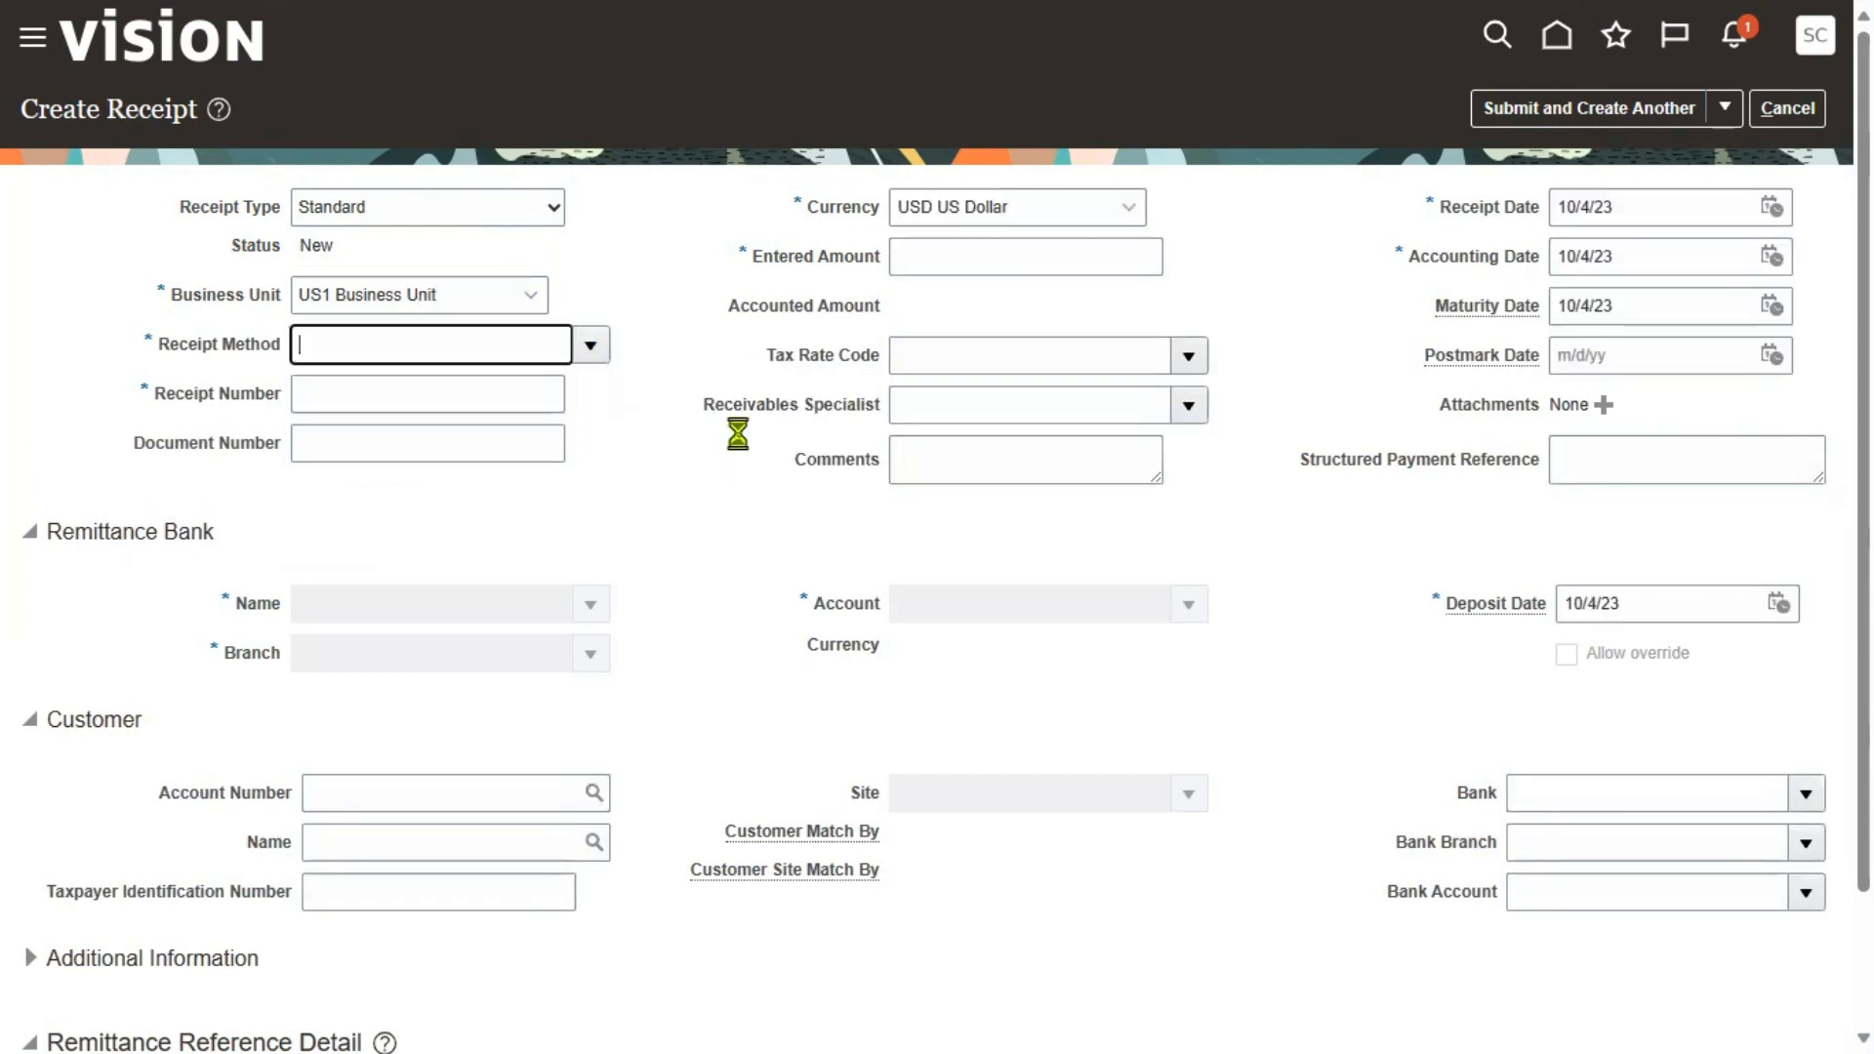
left_click(460, 395)
type("W12")
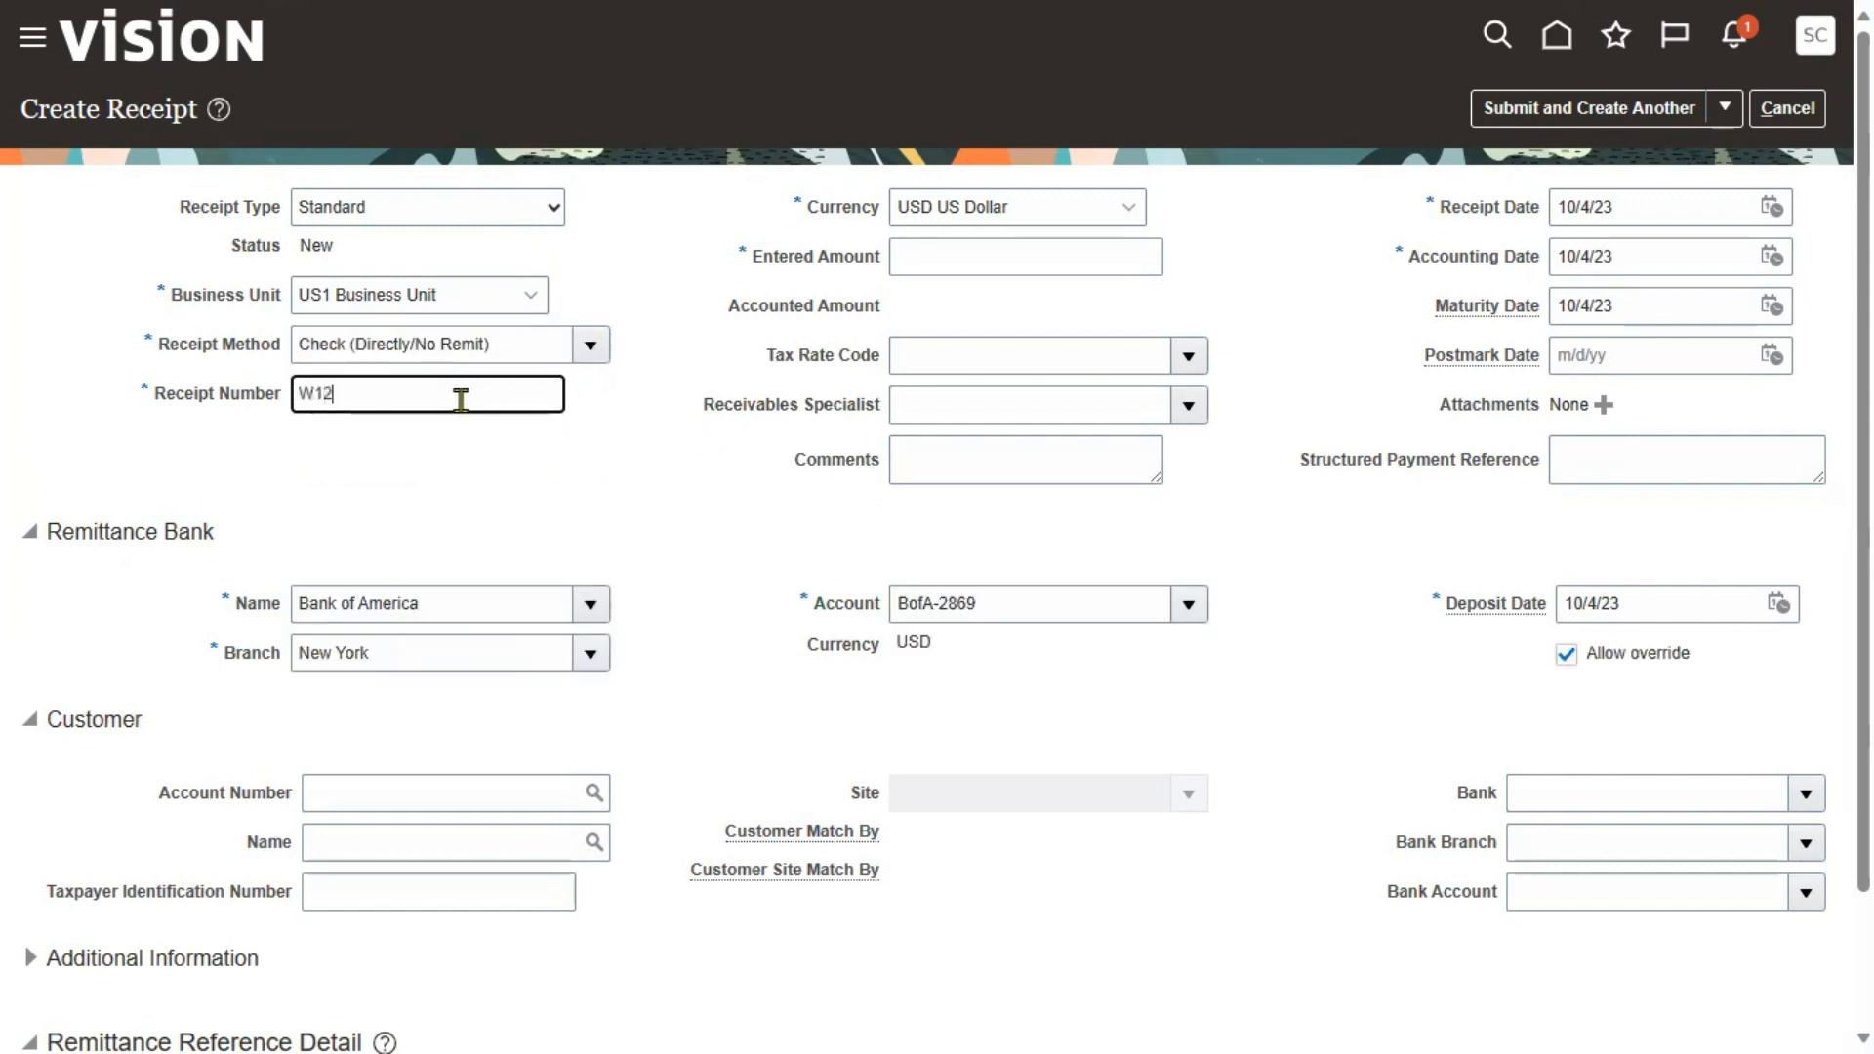
key("Tab")
key("Tab")
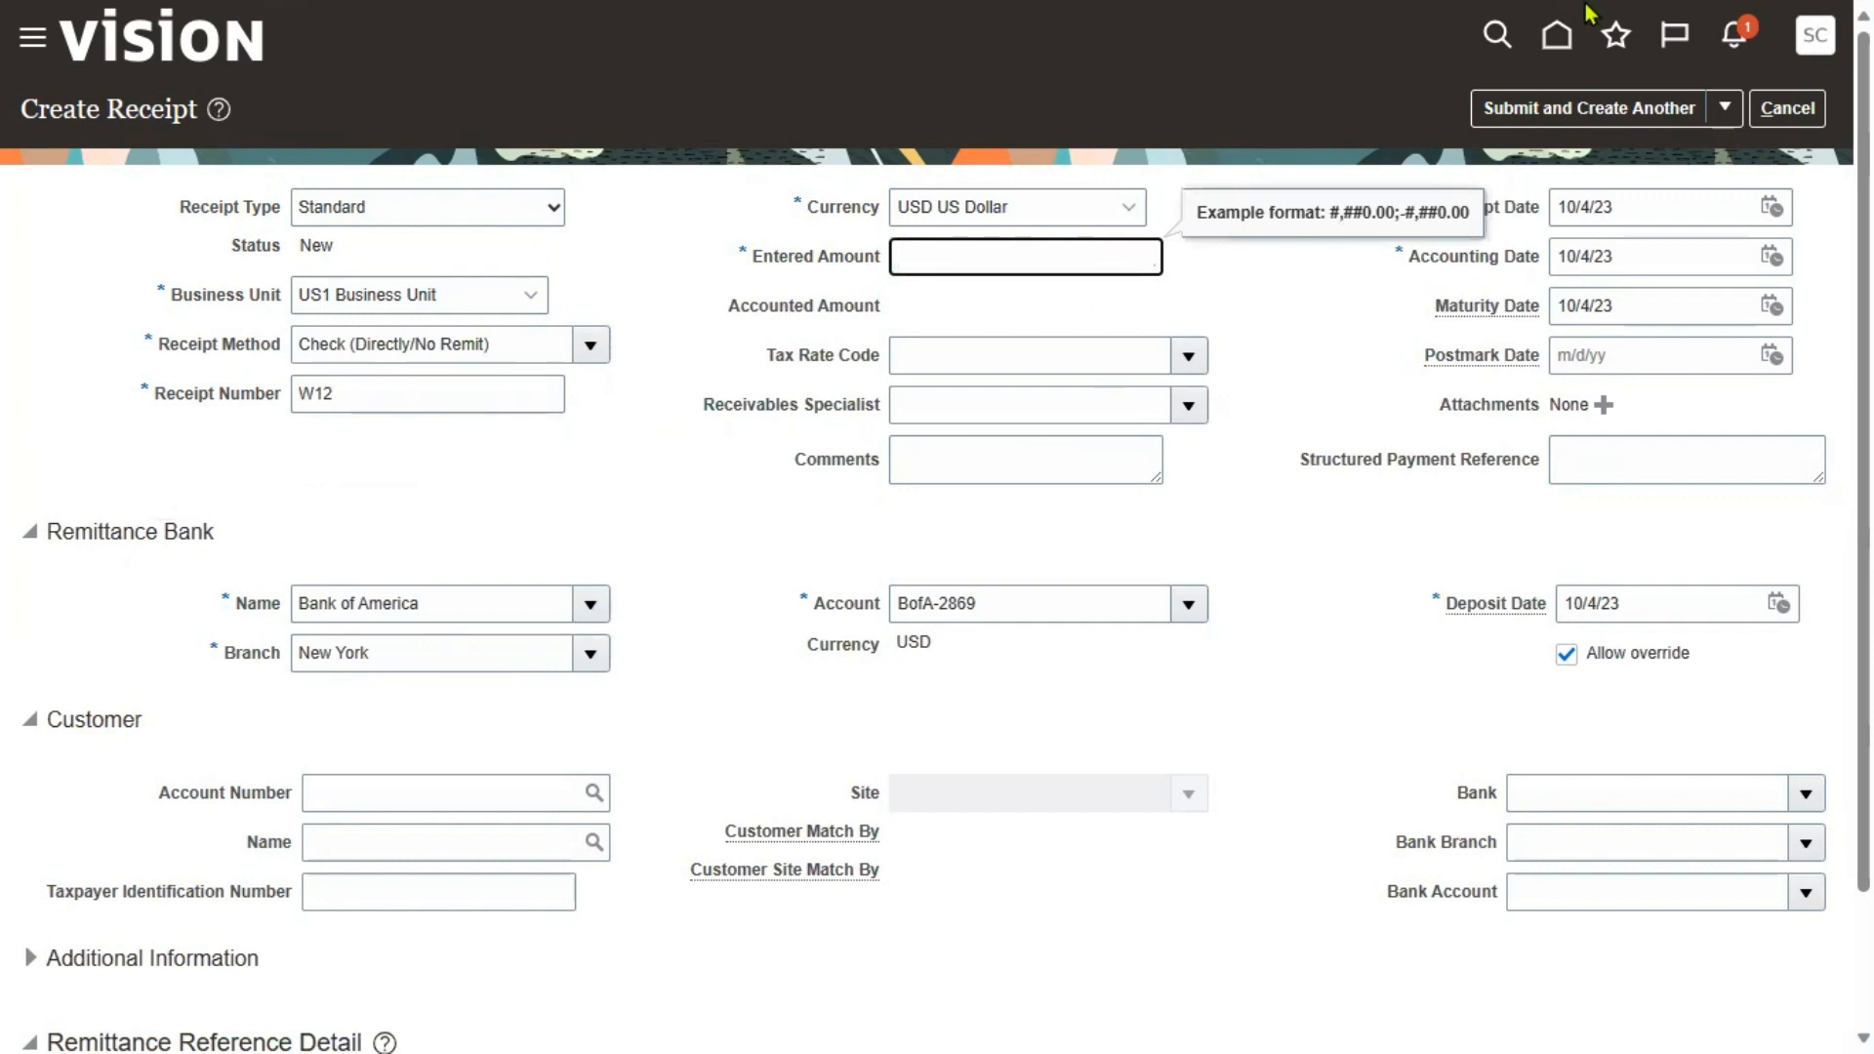
- Look up the created invoice's currency amount in the Auto Invoice Execution Report and return to the new receipt
mouse_move(1621, 28)
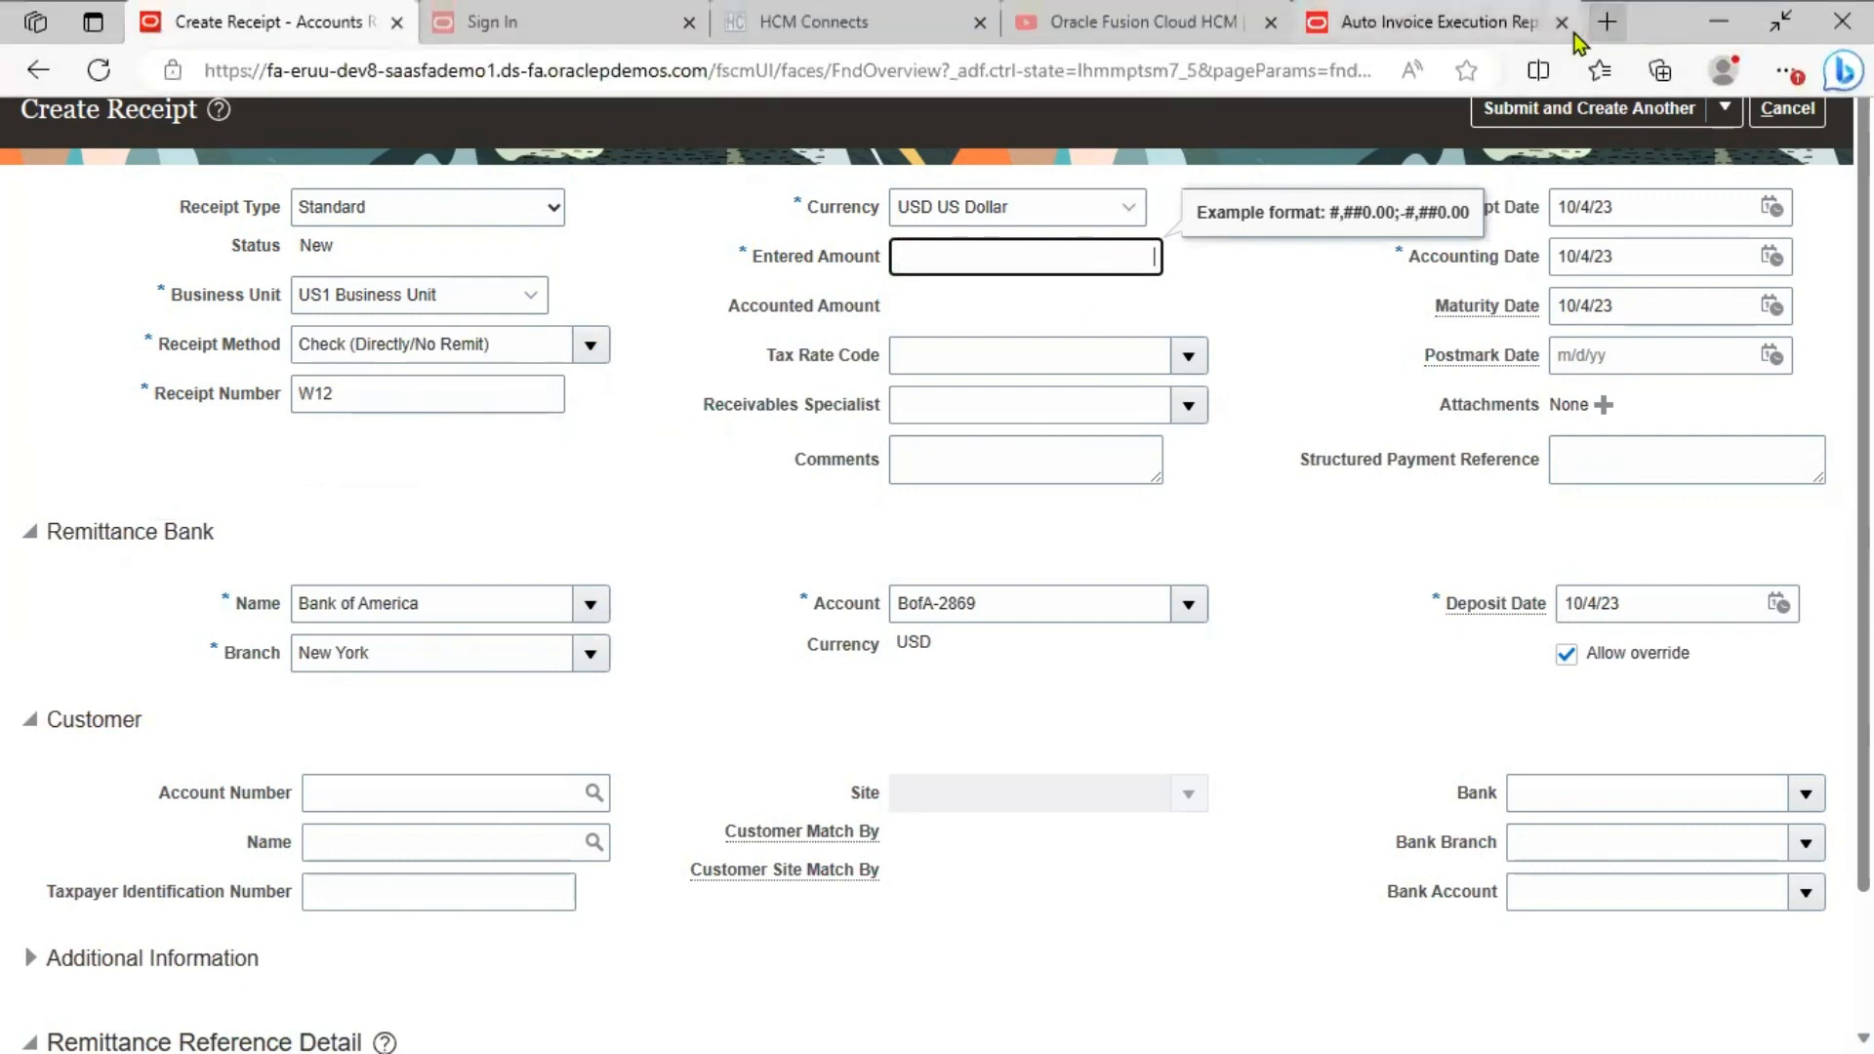
left_click(1523, 22)
scroll(1206, 782, "down", 3)
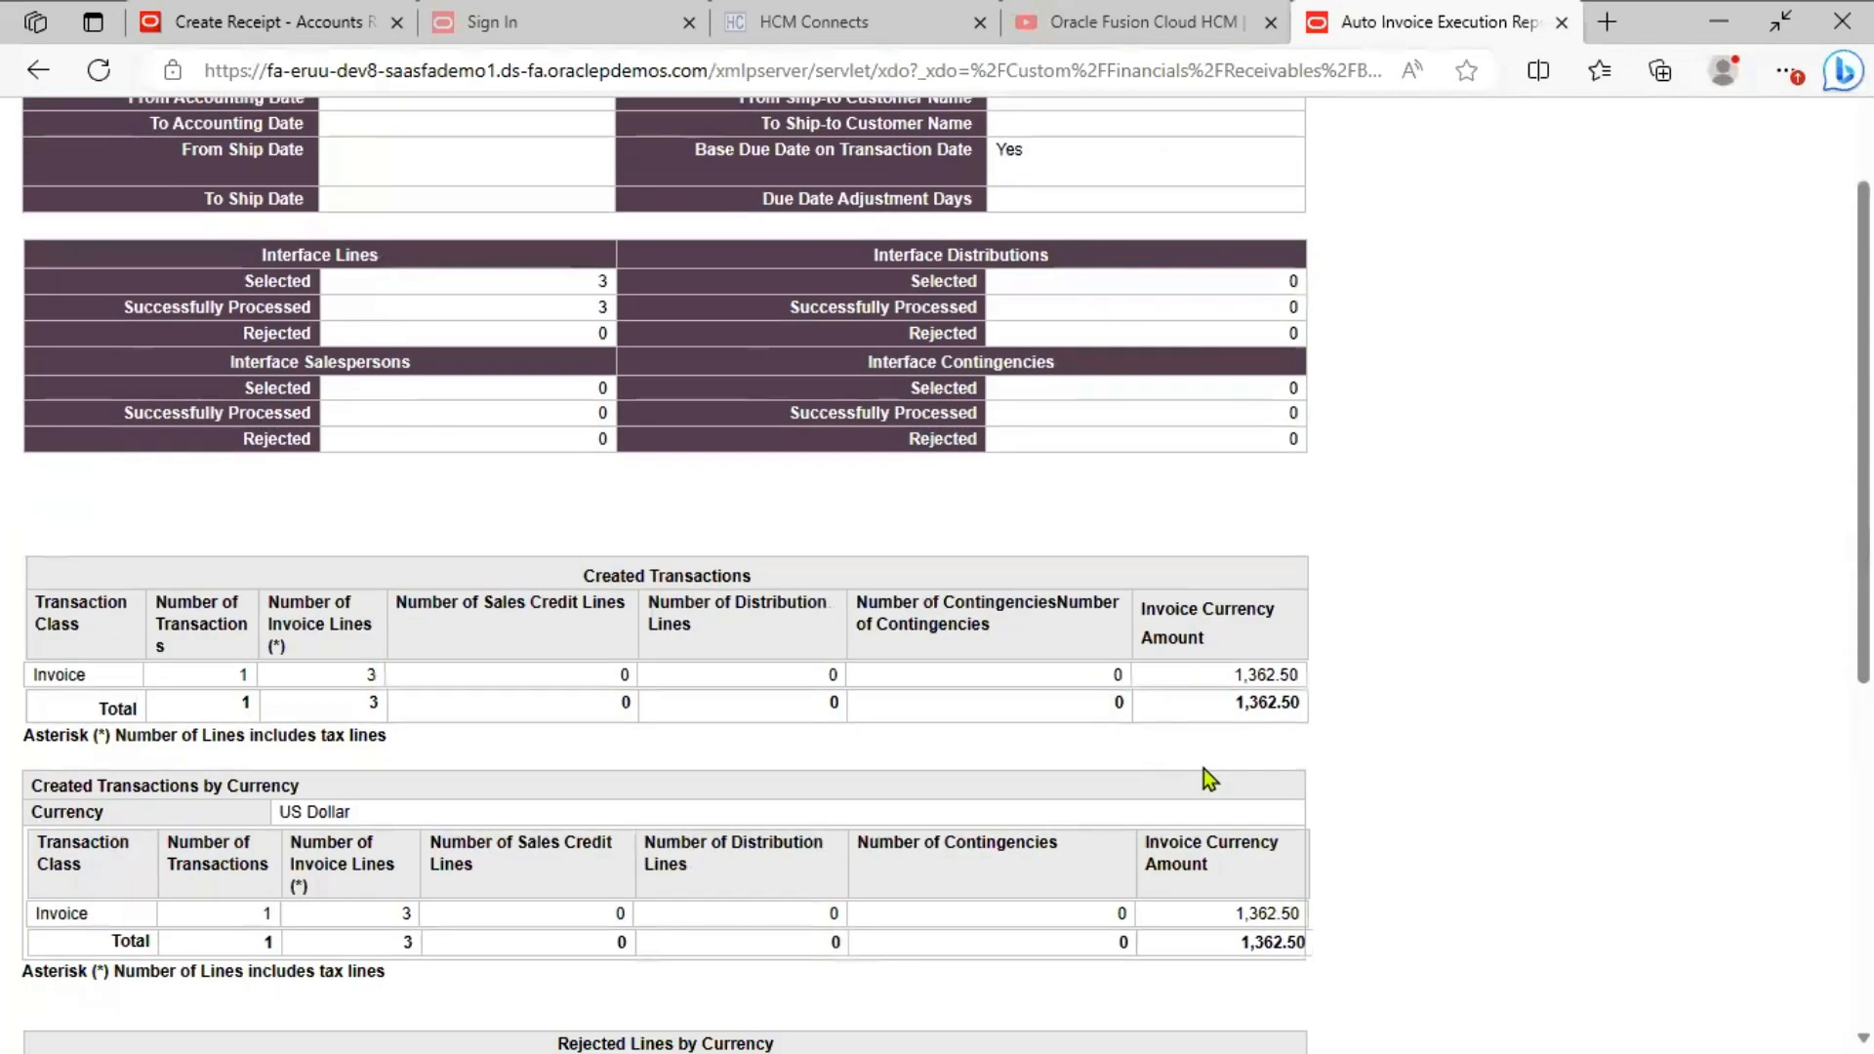
left_click_drag(1226, 678, 1288, 703)
left_click(638, 199)
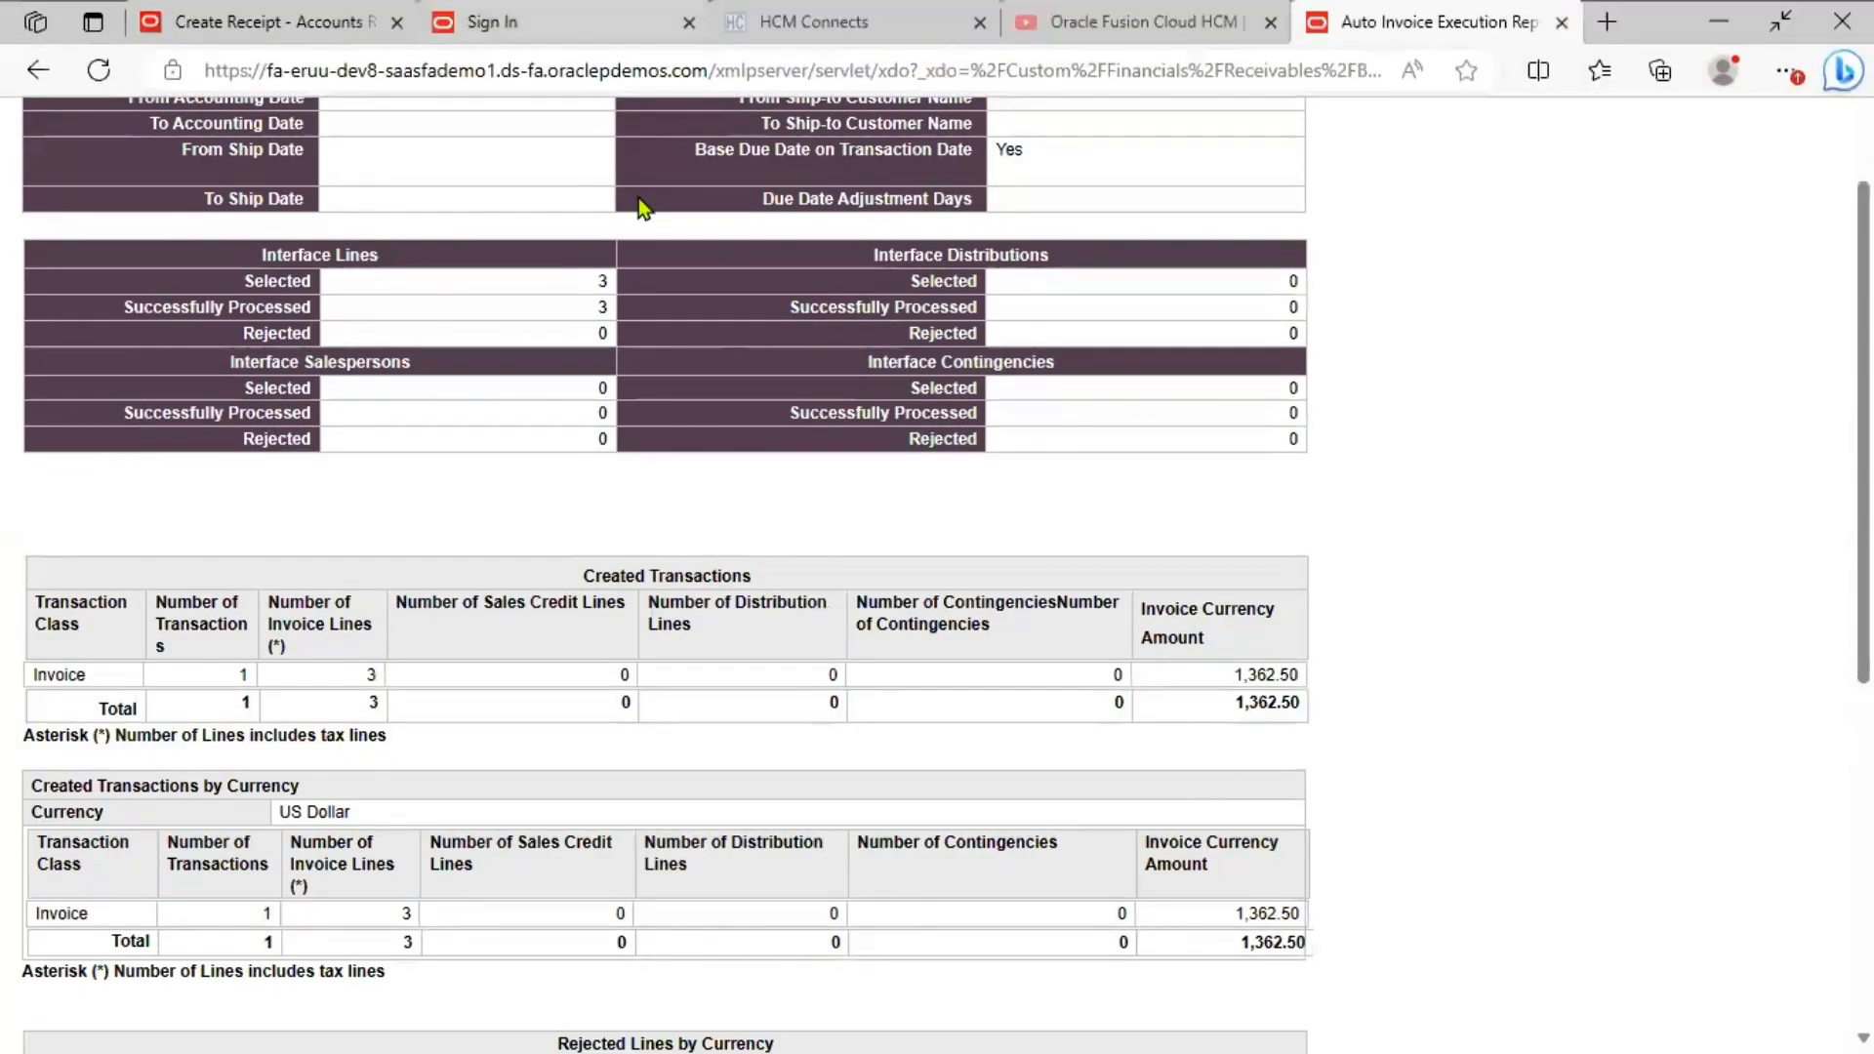
left_click(301, 30)
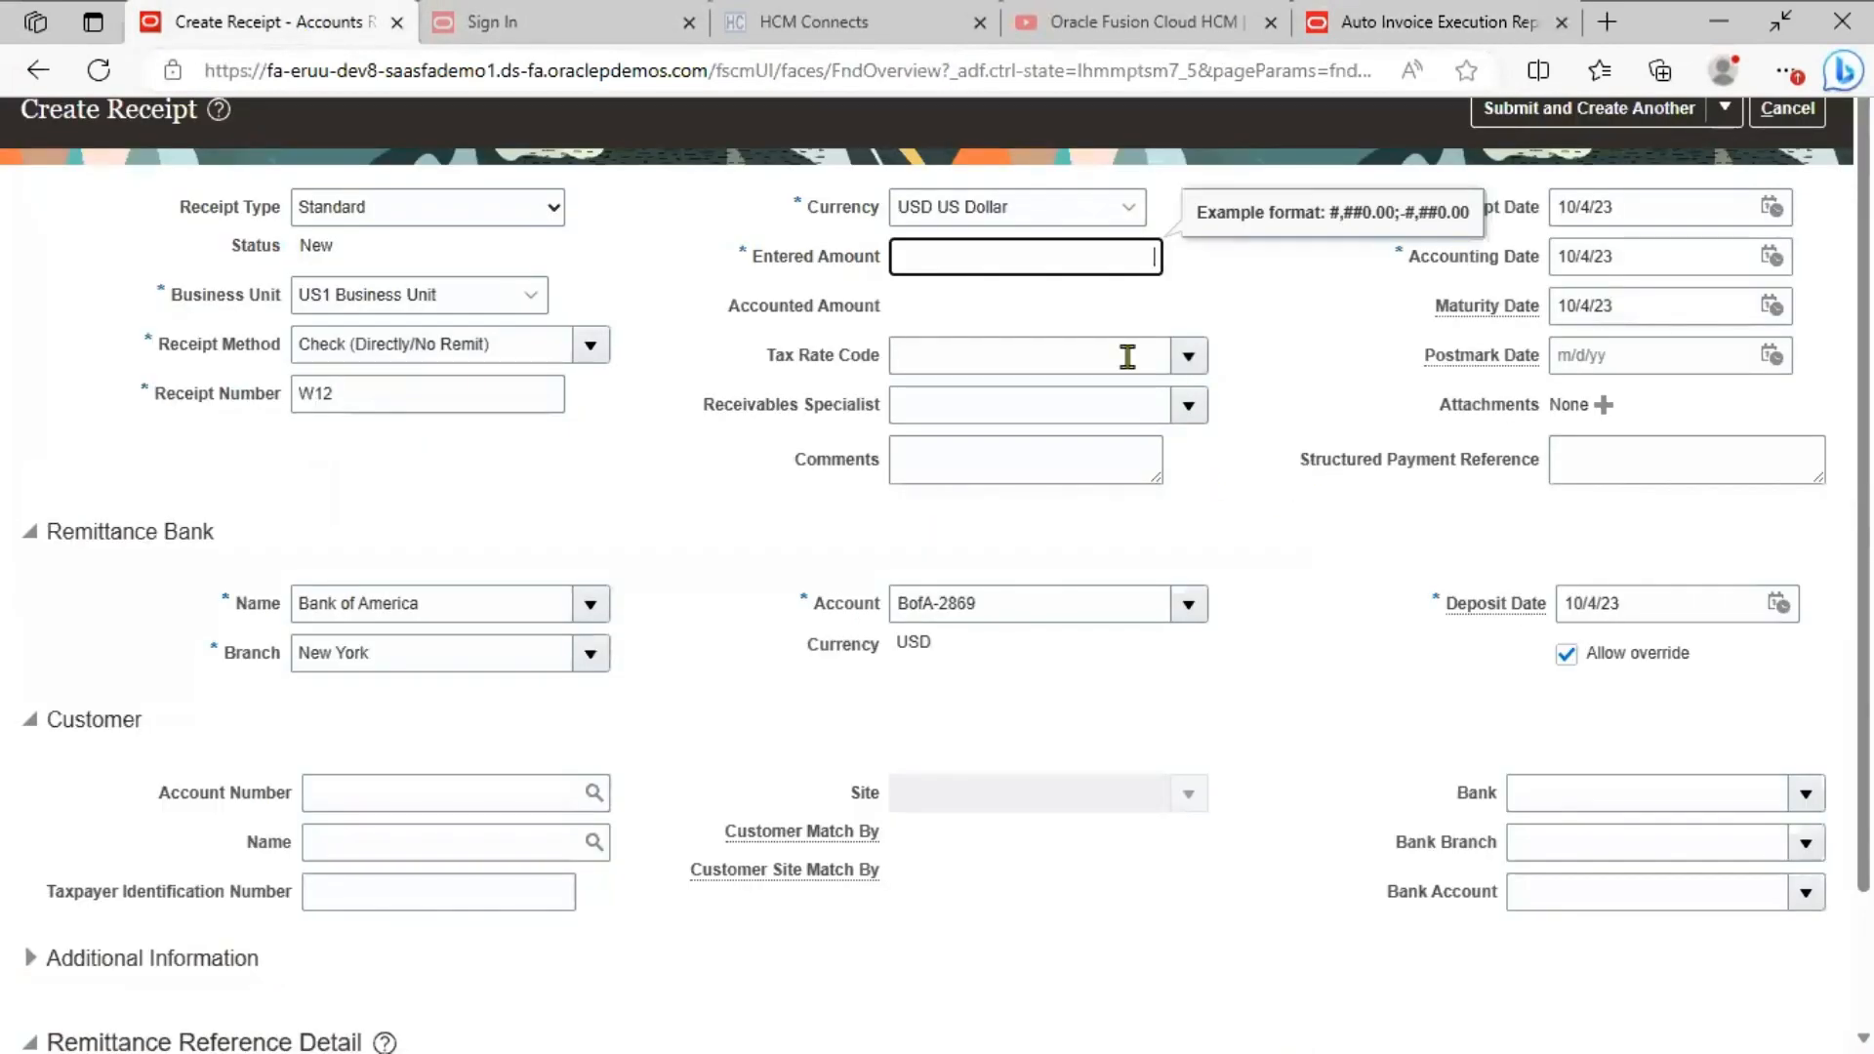
- Enter 1,400.00 as the receipt's amount in US Dollar
type("1362")
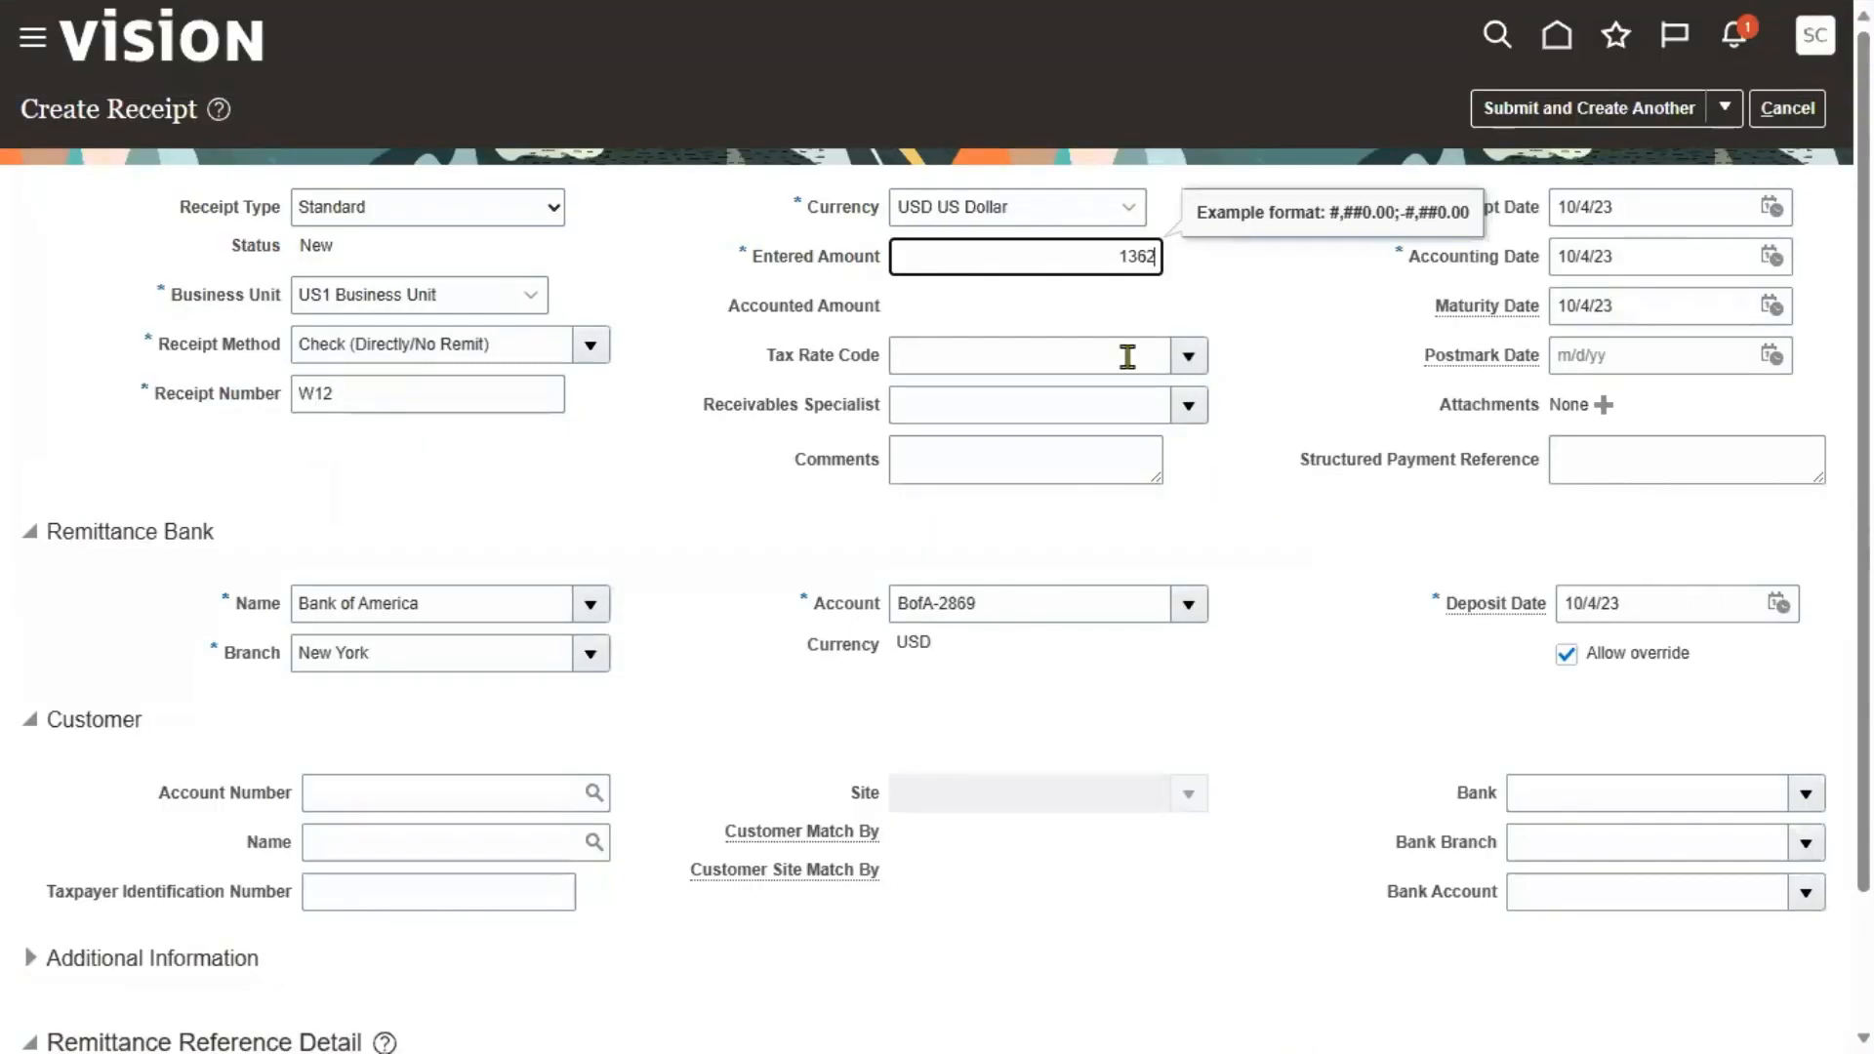
type(".50")
left_click_drag(1075, 255, 1281, 254)
type("1,400")
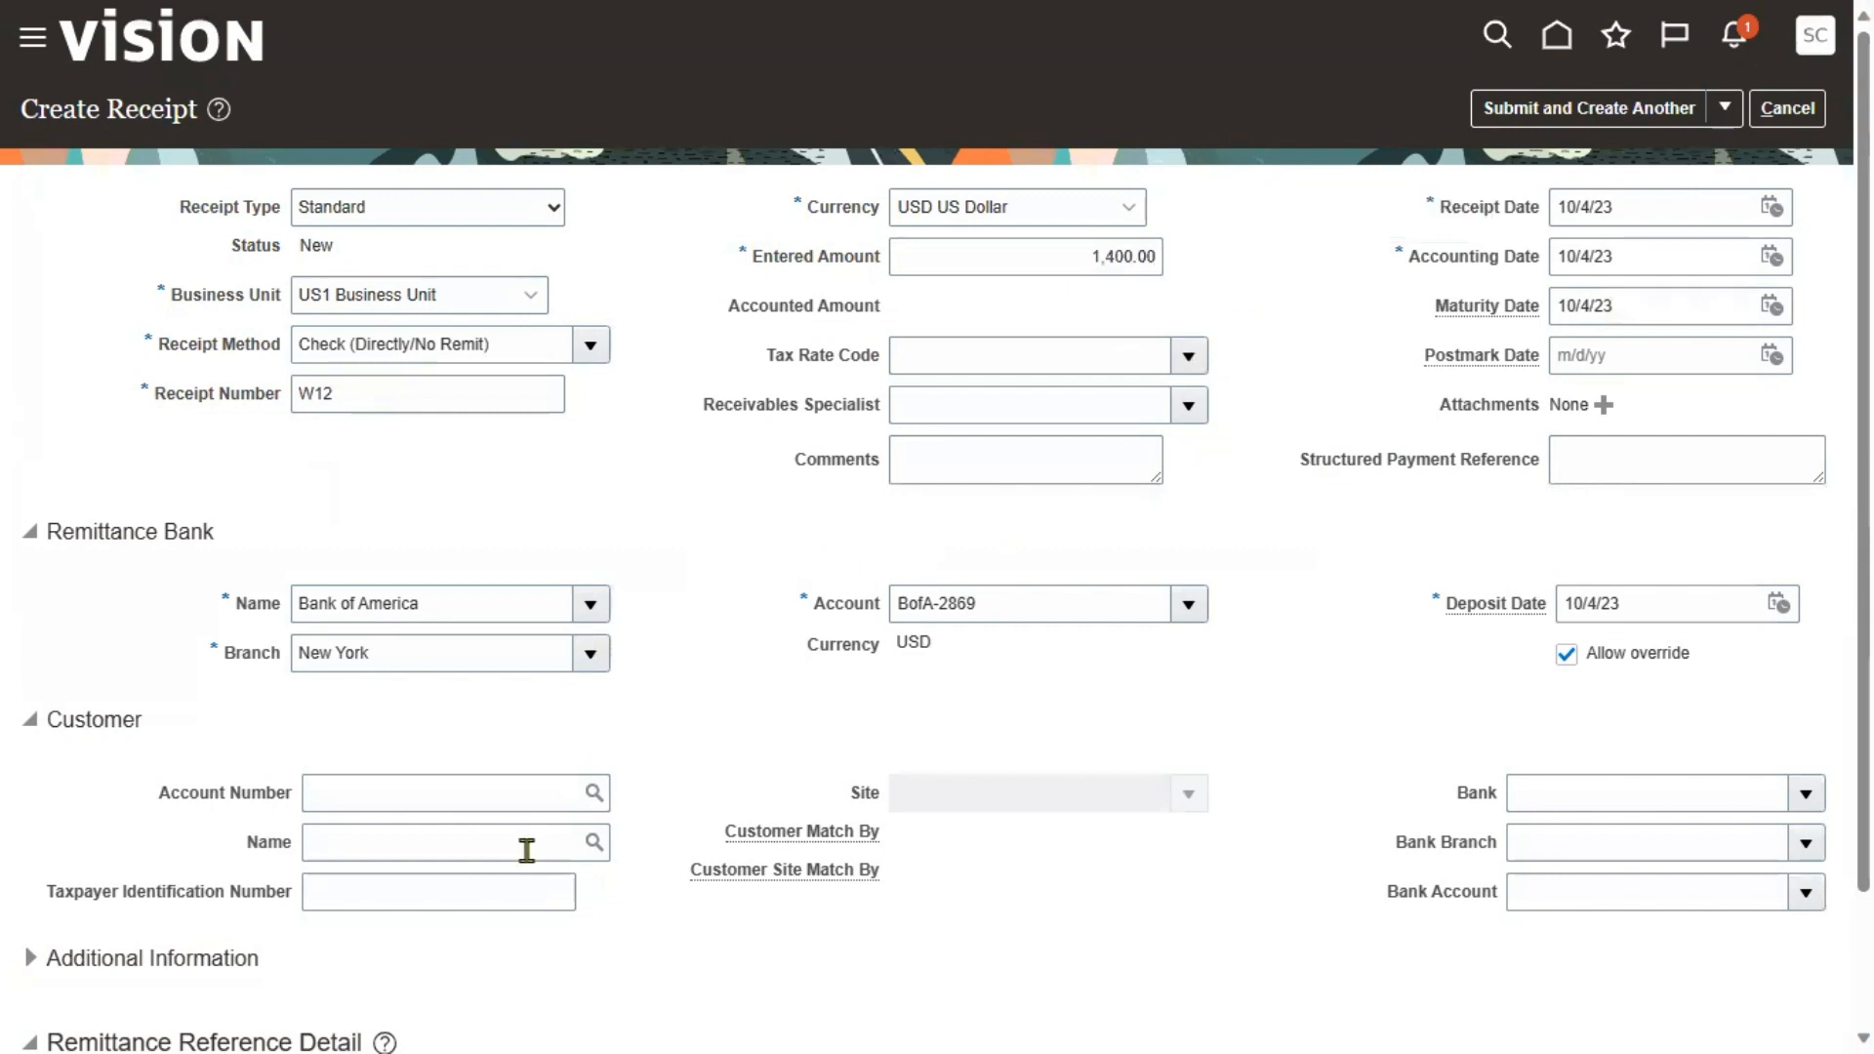
- Select Business World as the customer and submit the receipt for manual application
left_click(505, 844)
type("Busin")
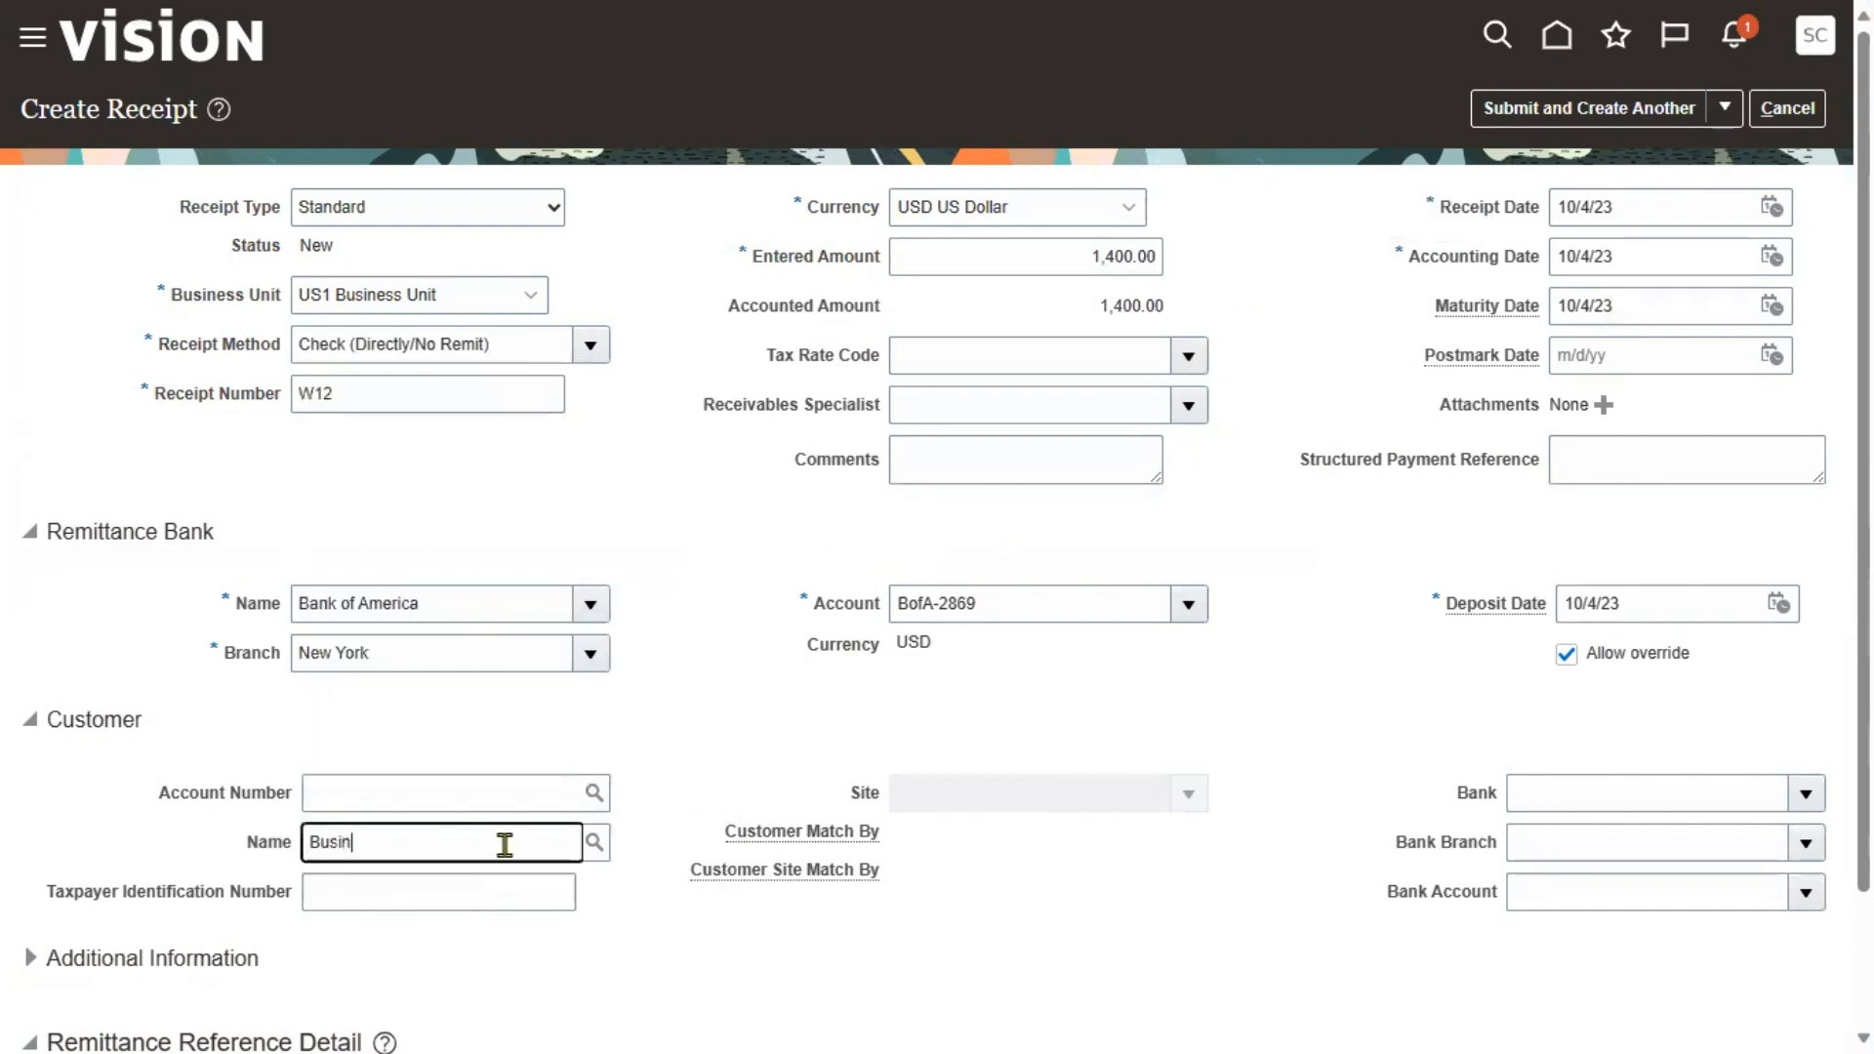
key("Tab")
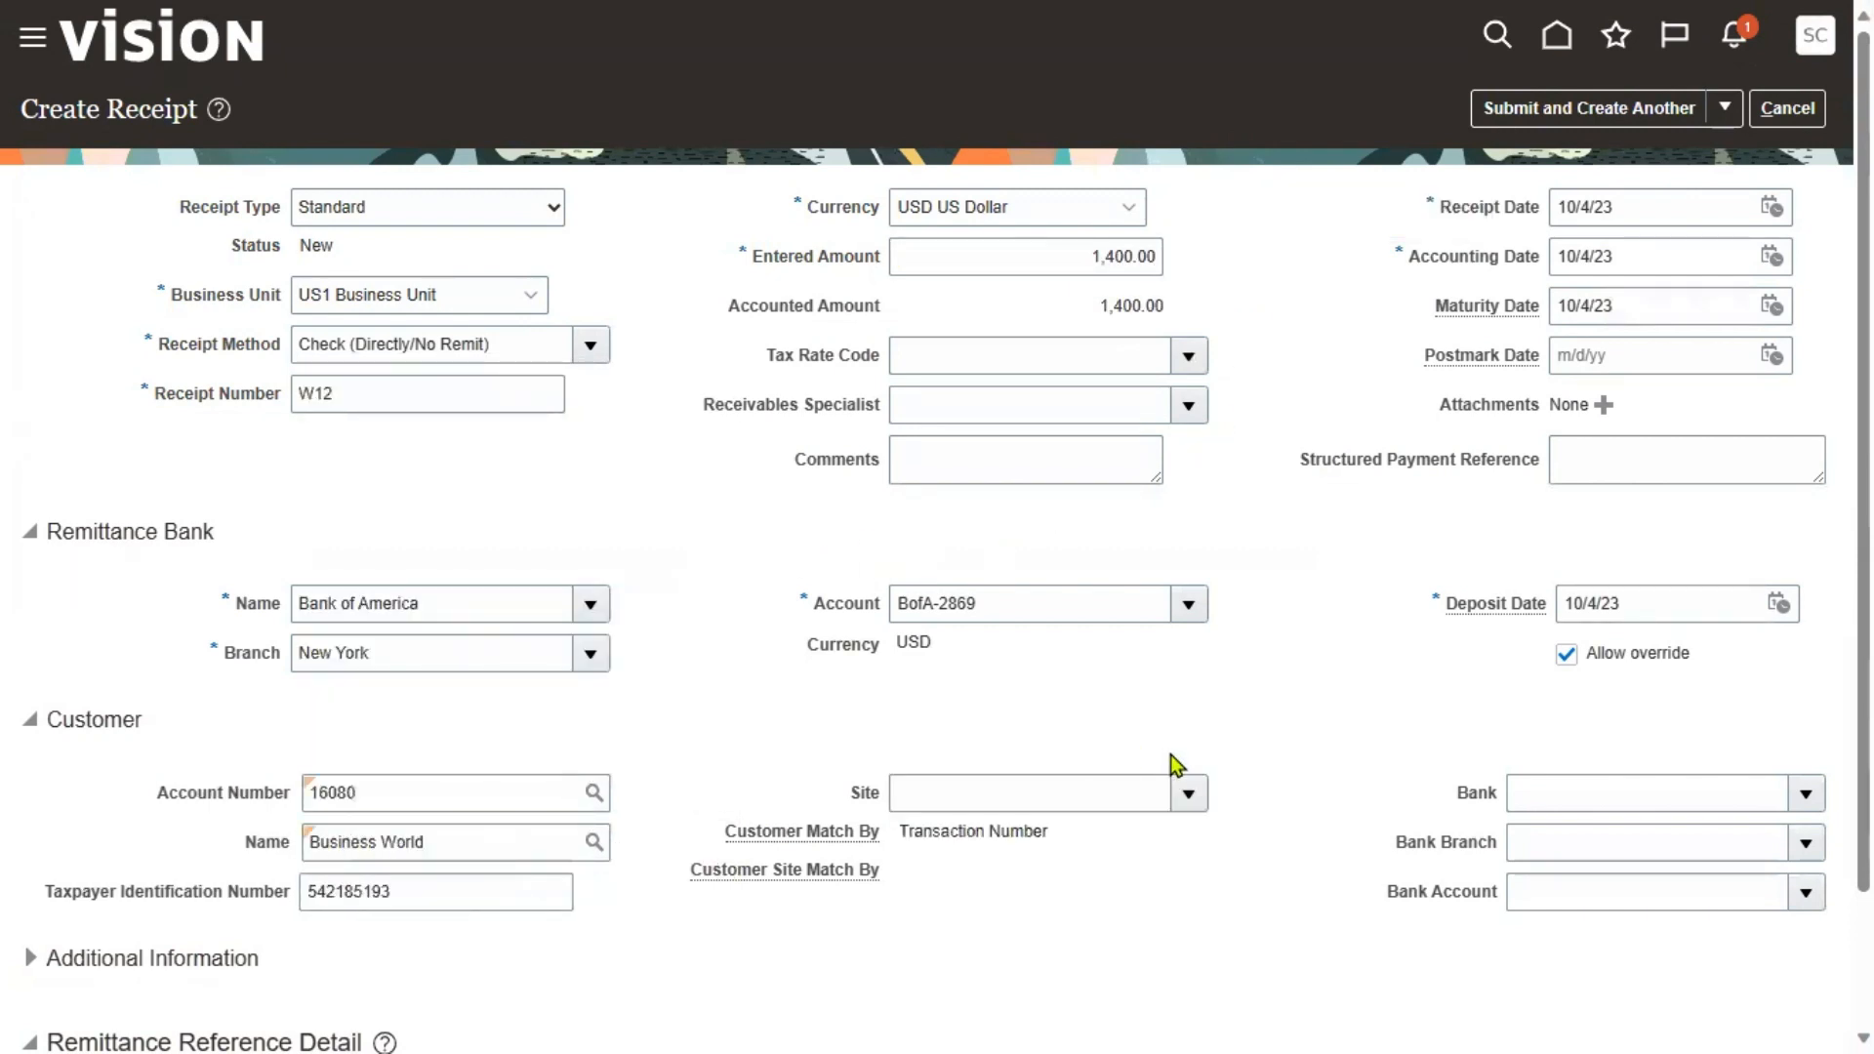
left_click(1188, 794)
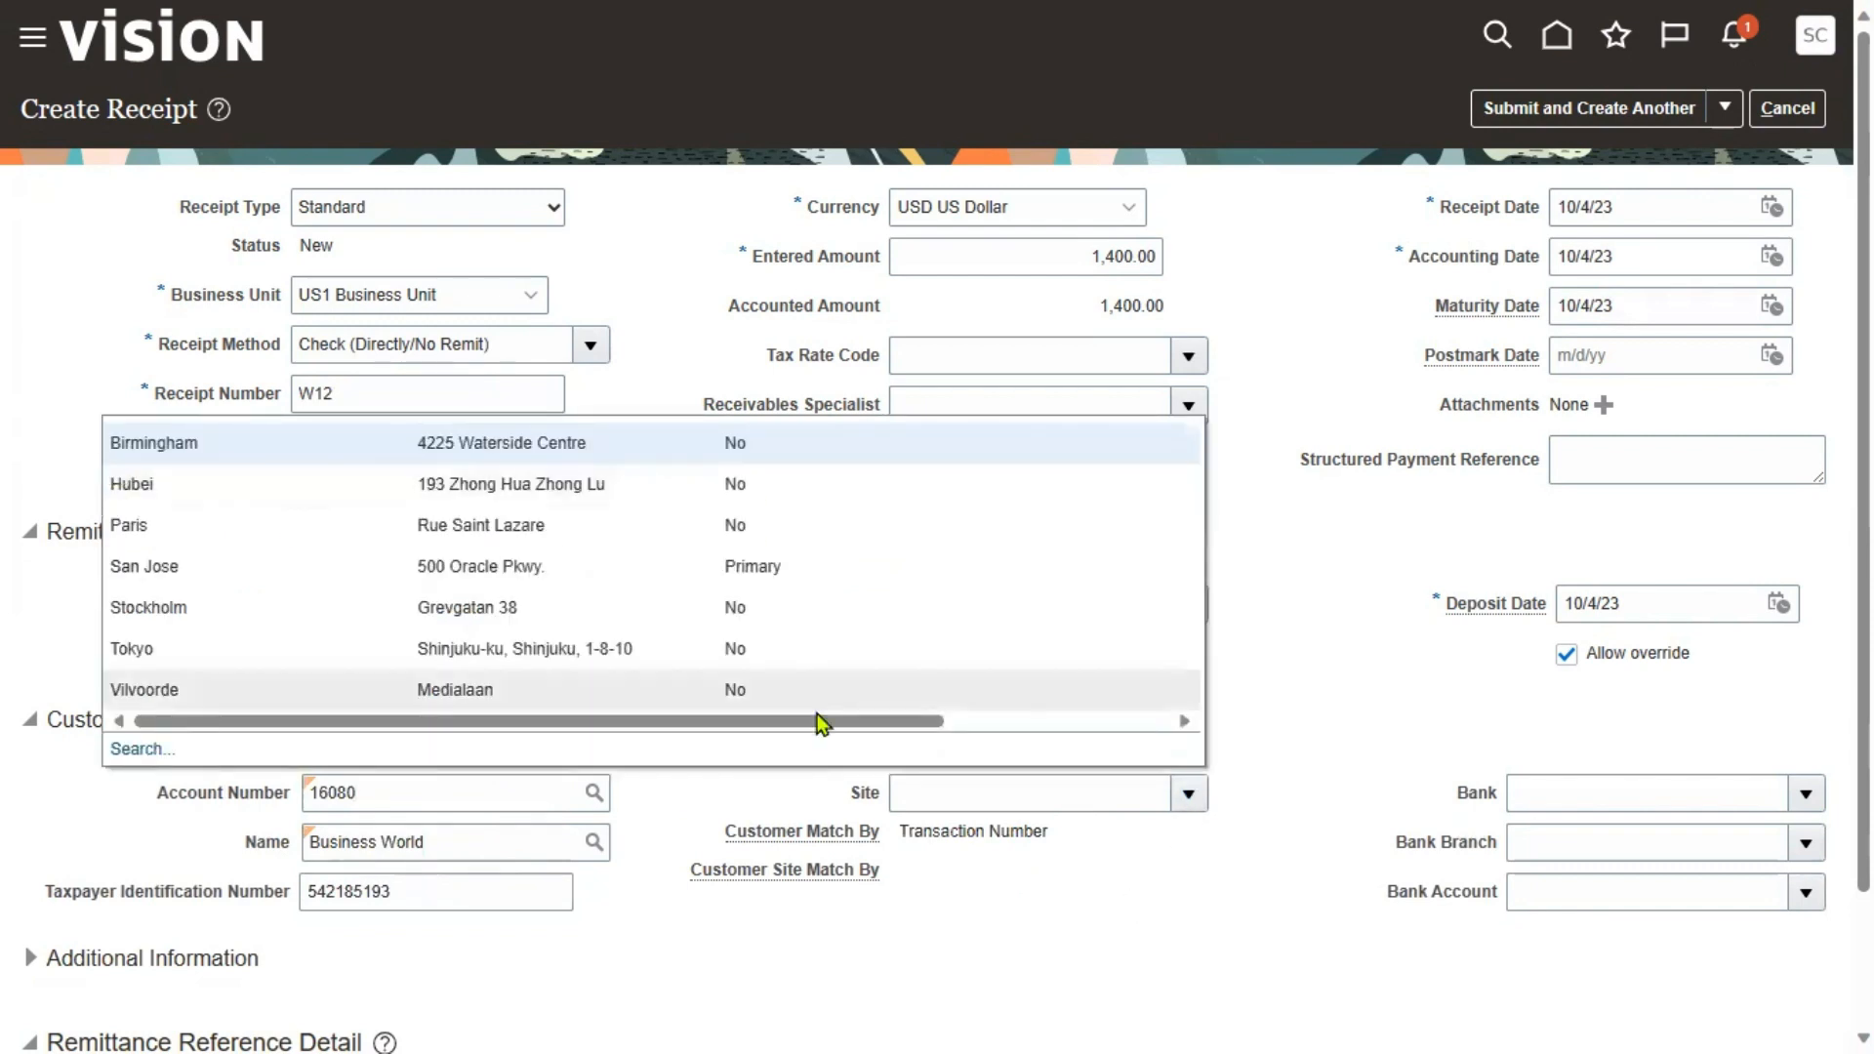
left_click(1276, 664)
left_click(1725, 107)
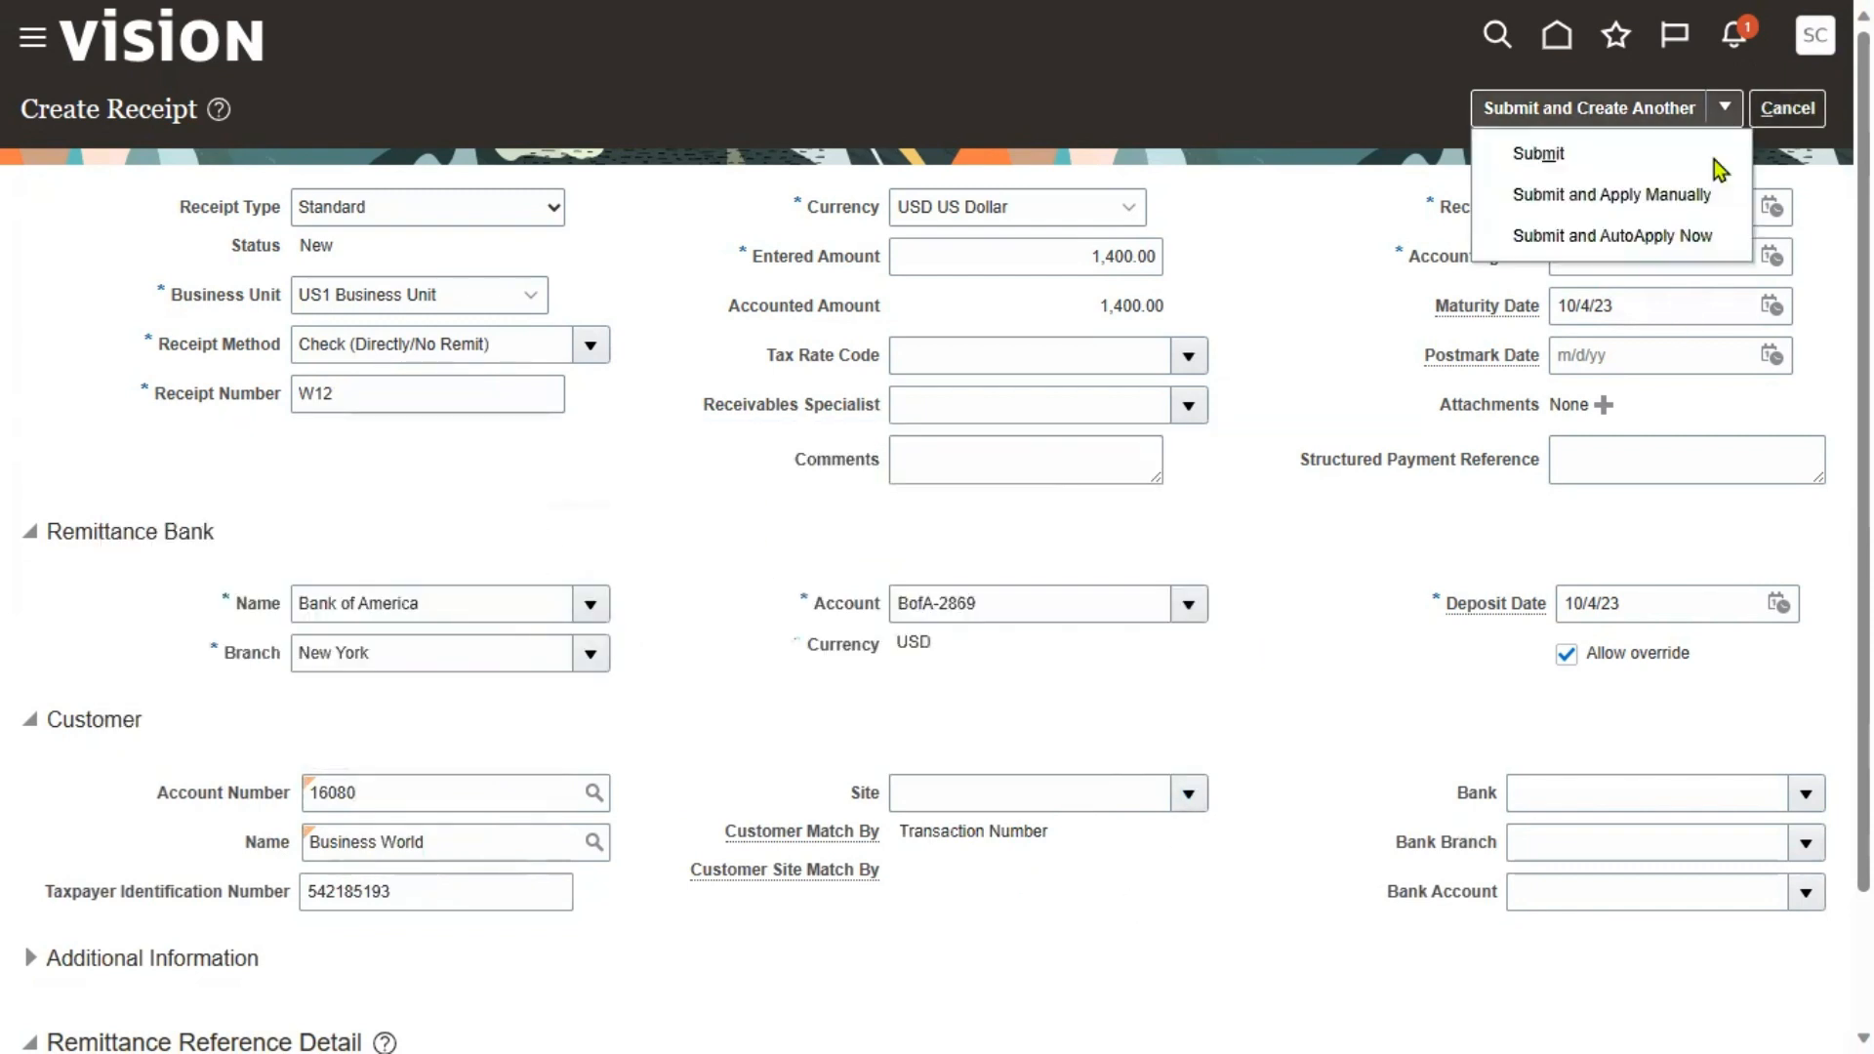
left_click(1674, 198)
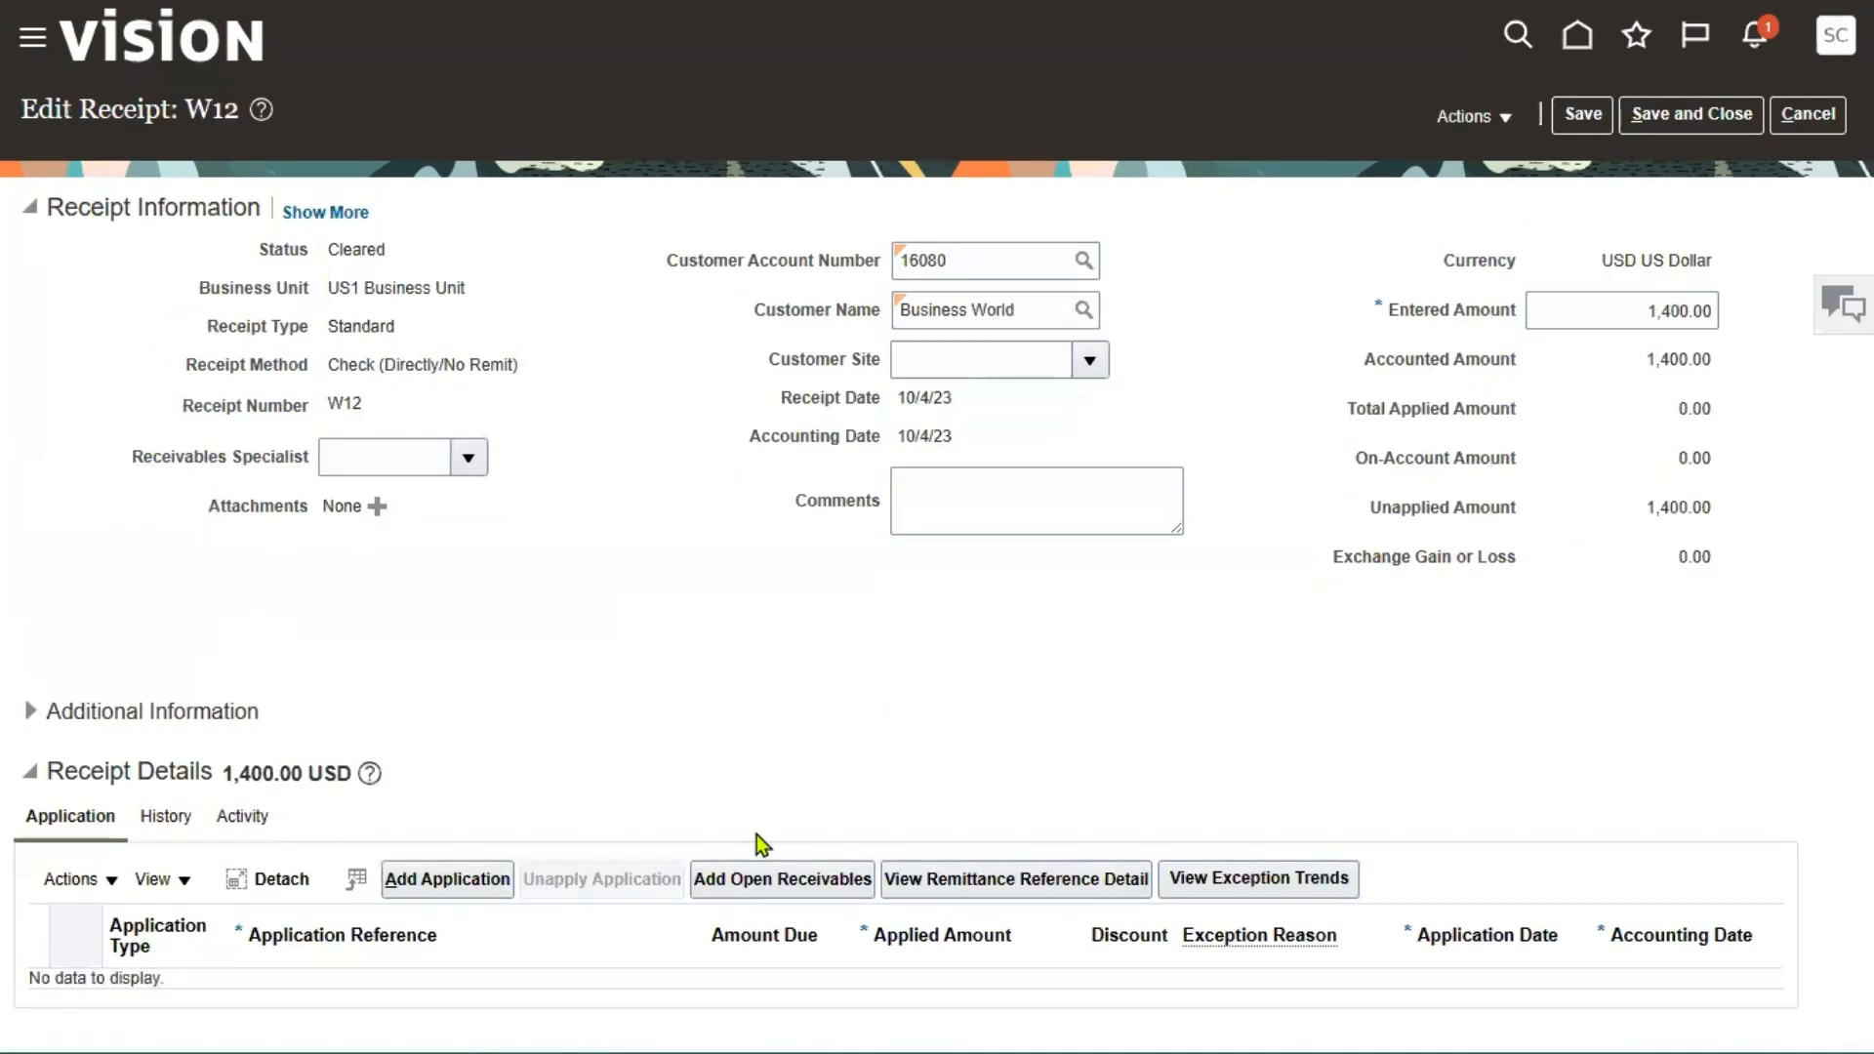
- Find the open receivable with transaction number 111390 and apply the receipt to it
left_click(781, 879)
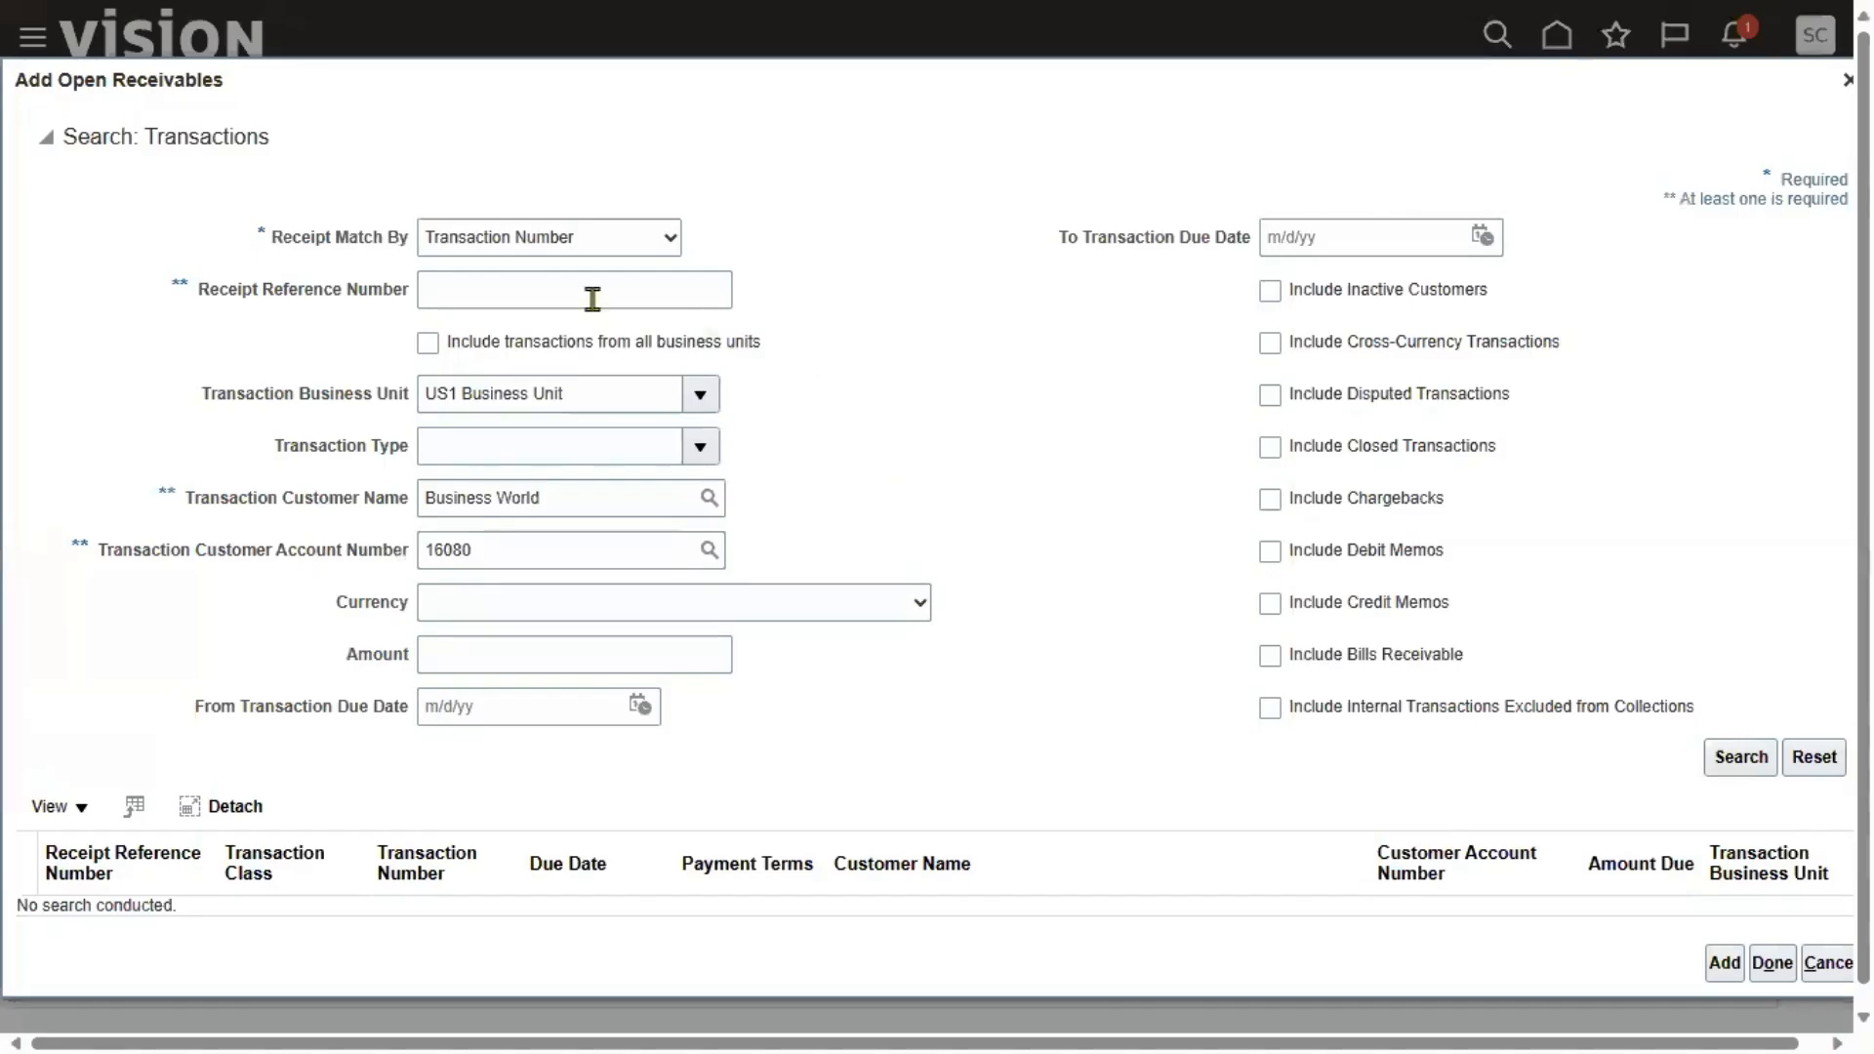
left_click(590, 293)
type("111390")
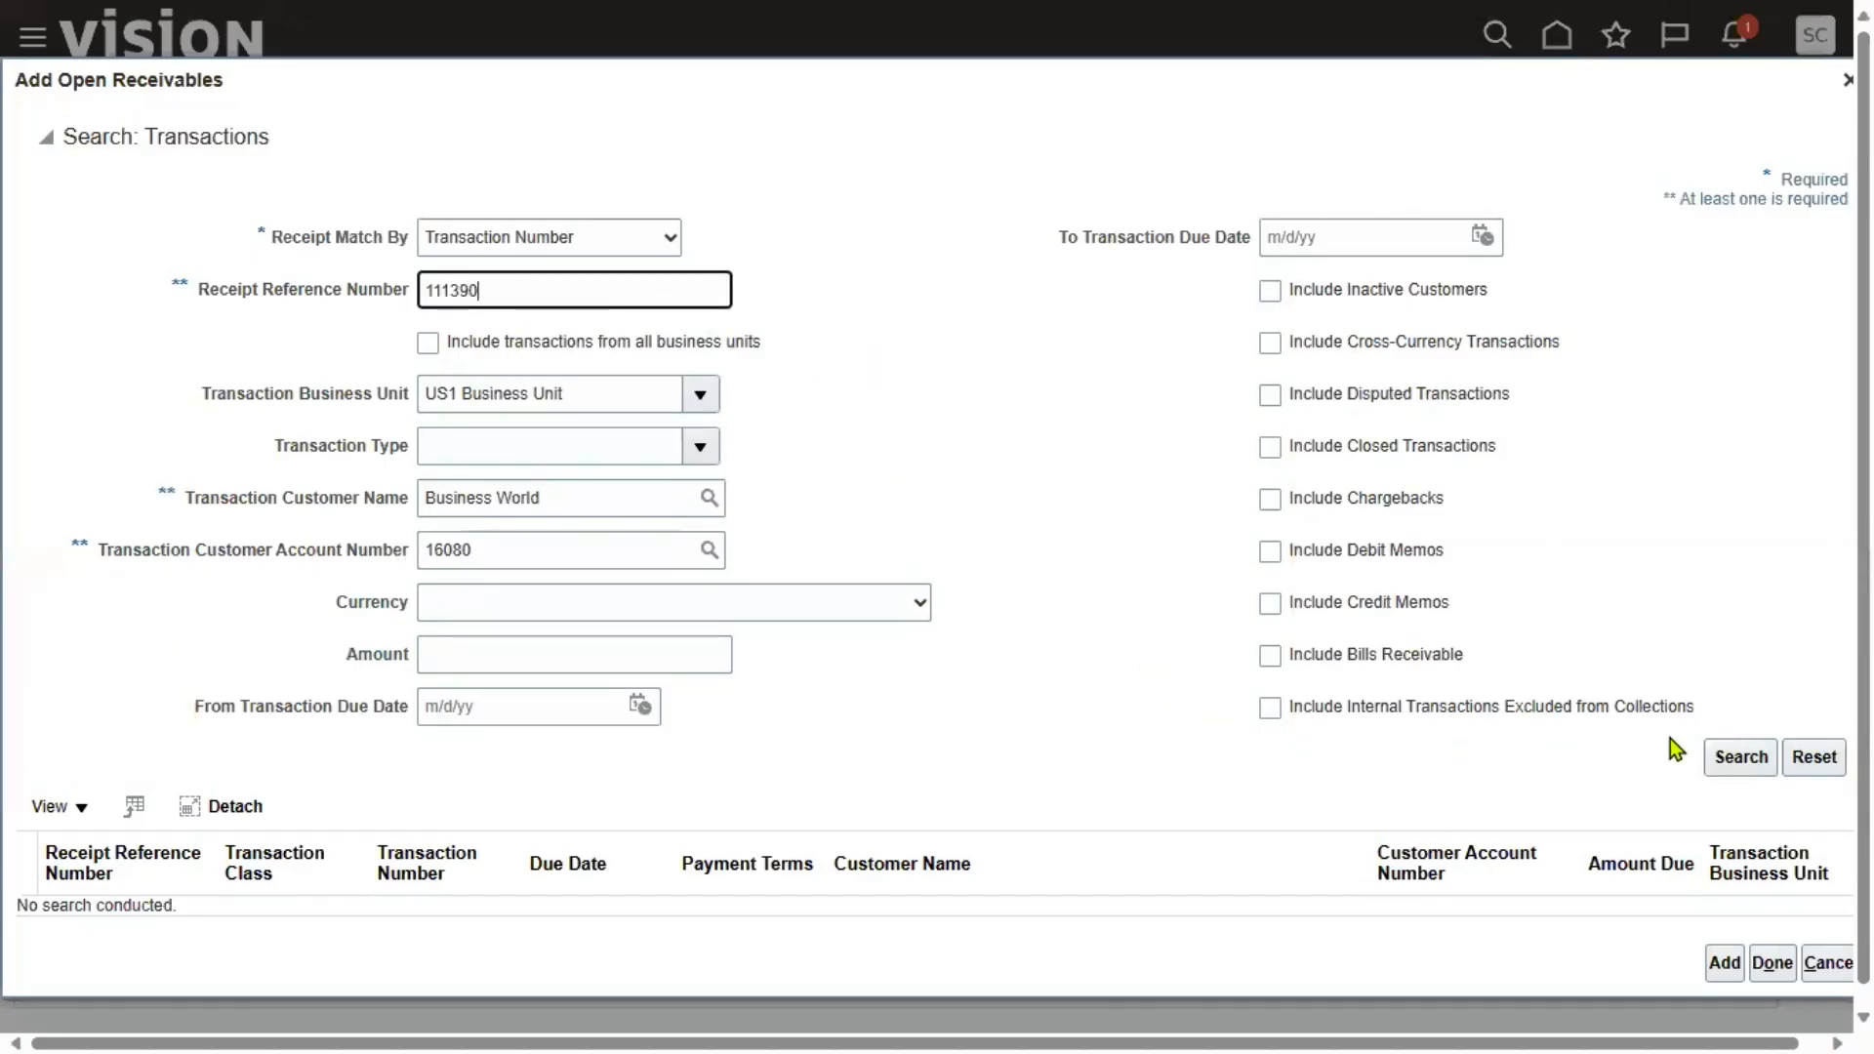
left_click(1737, 758)
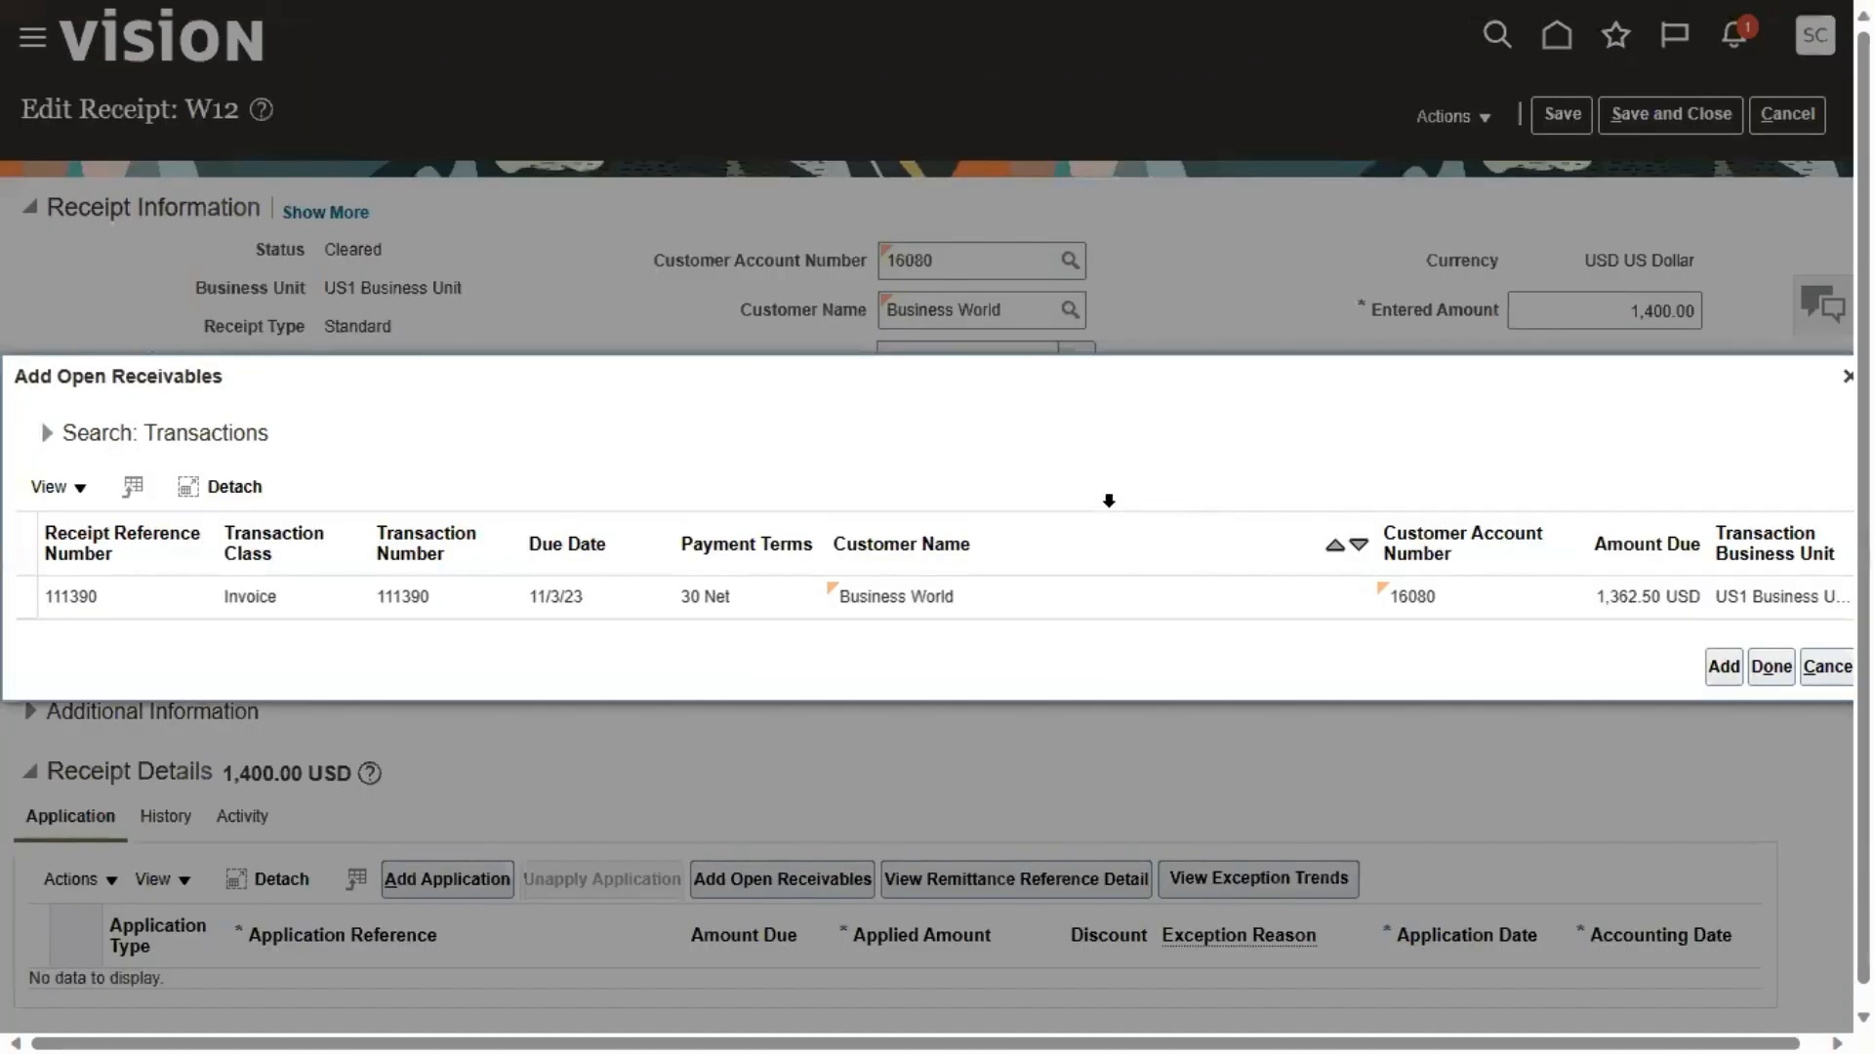
left_click(1011, 607)
left_click(1772, 667)
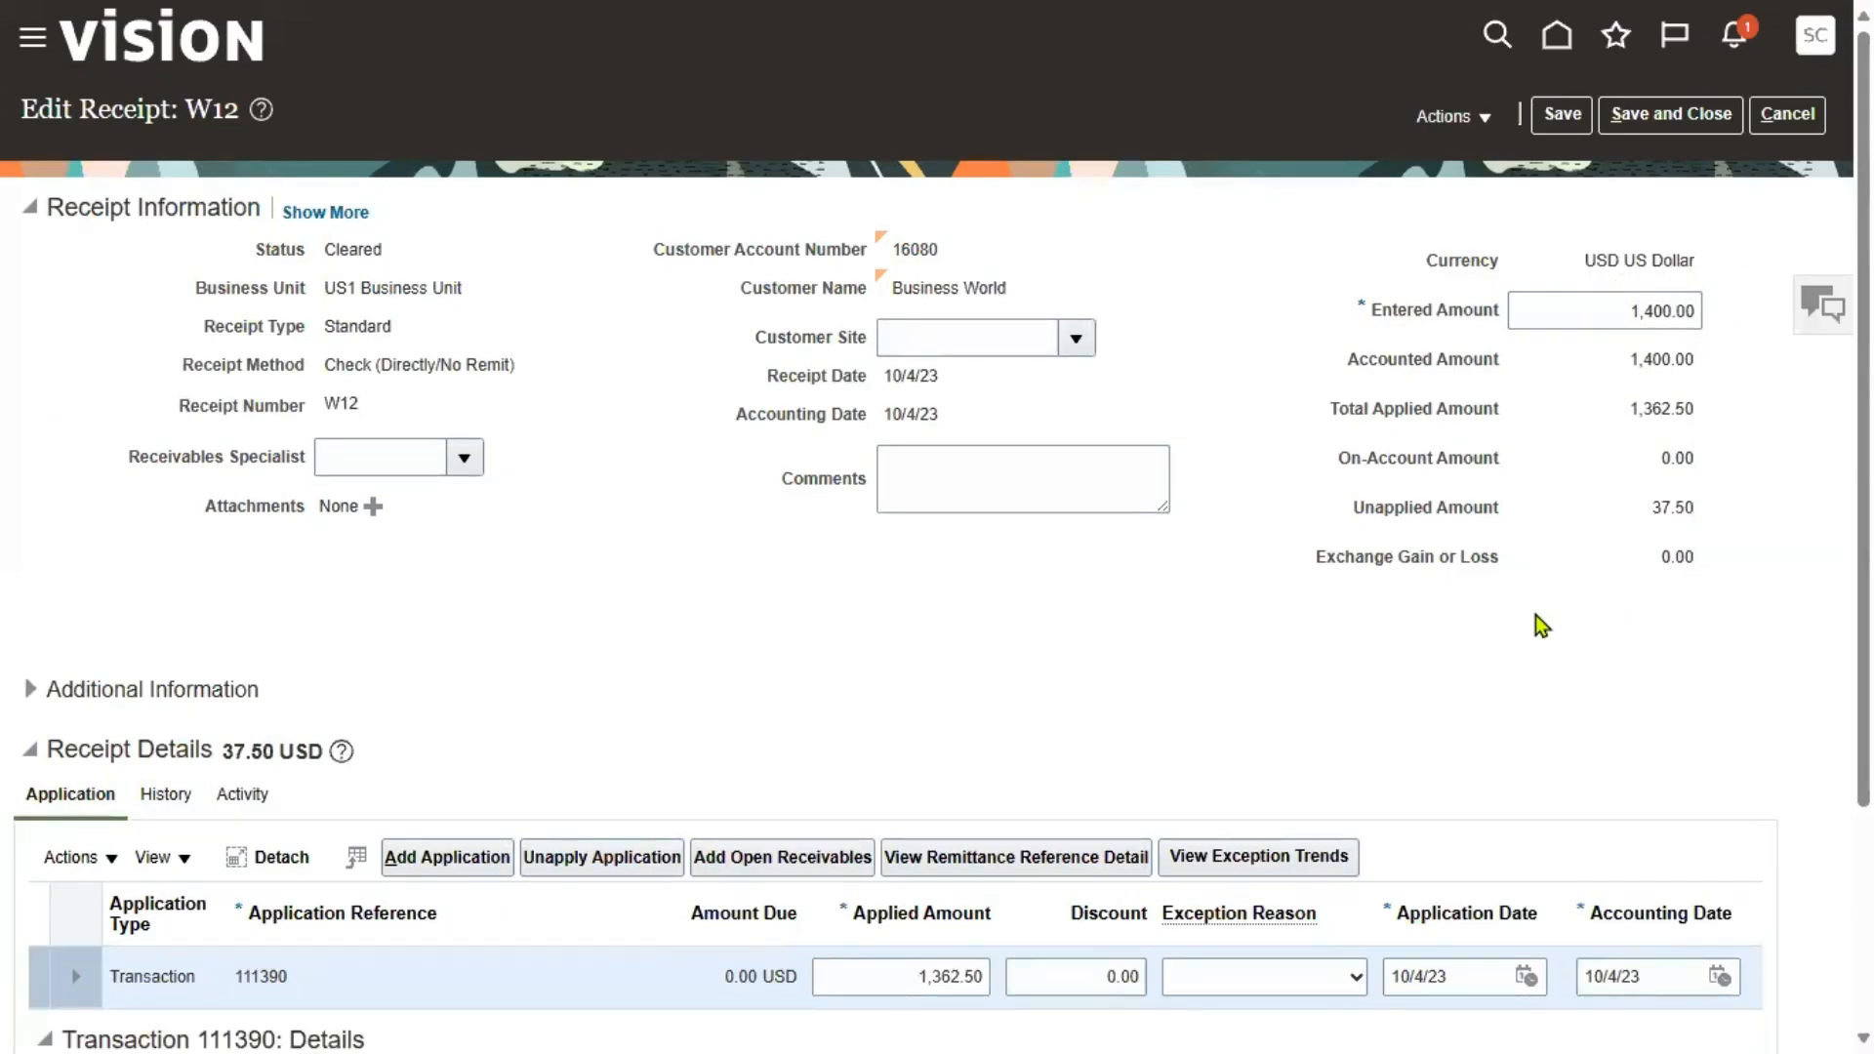
- Create an on-account application of 37.50 USD for the receipt's unapplied amount
double_click(1657, 502)
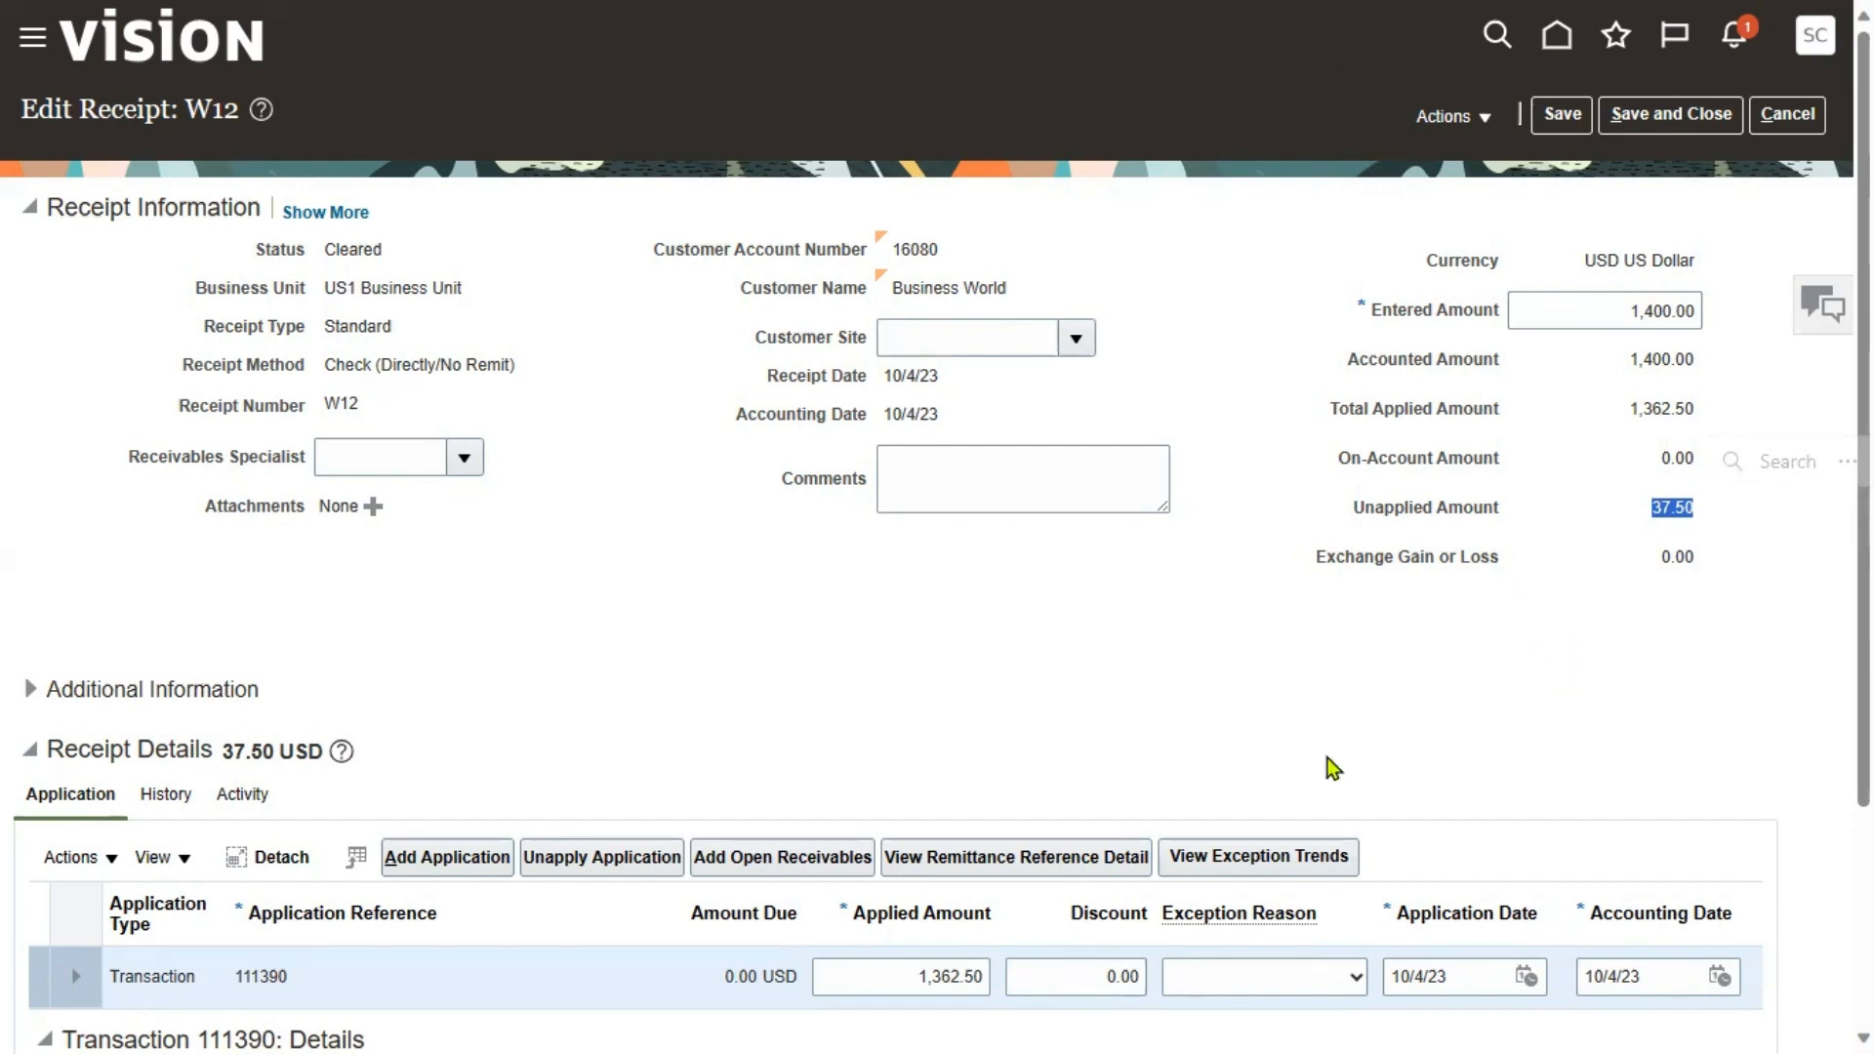
scroll(92, 586, "down", 3)
left_click(93, 576)
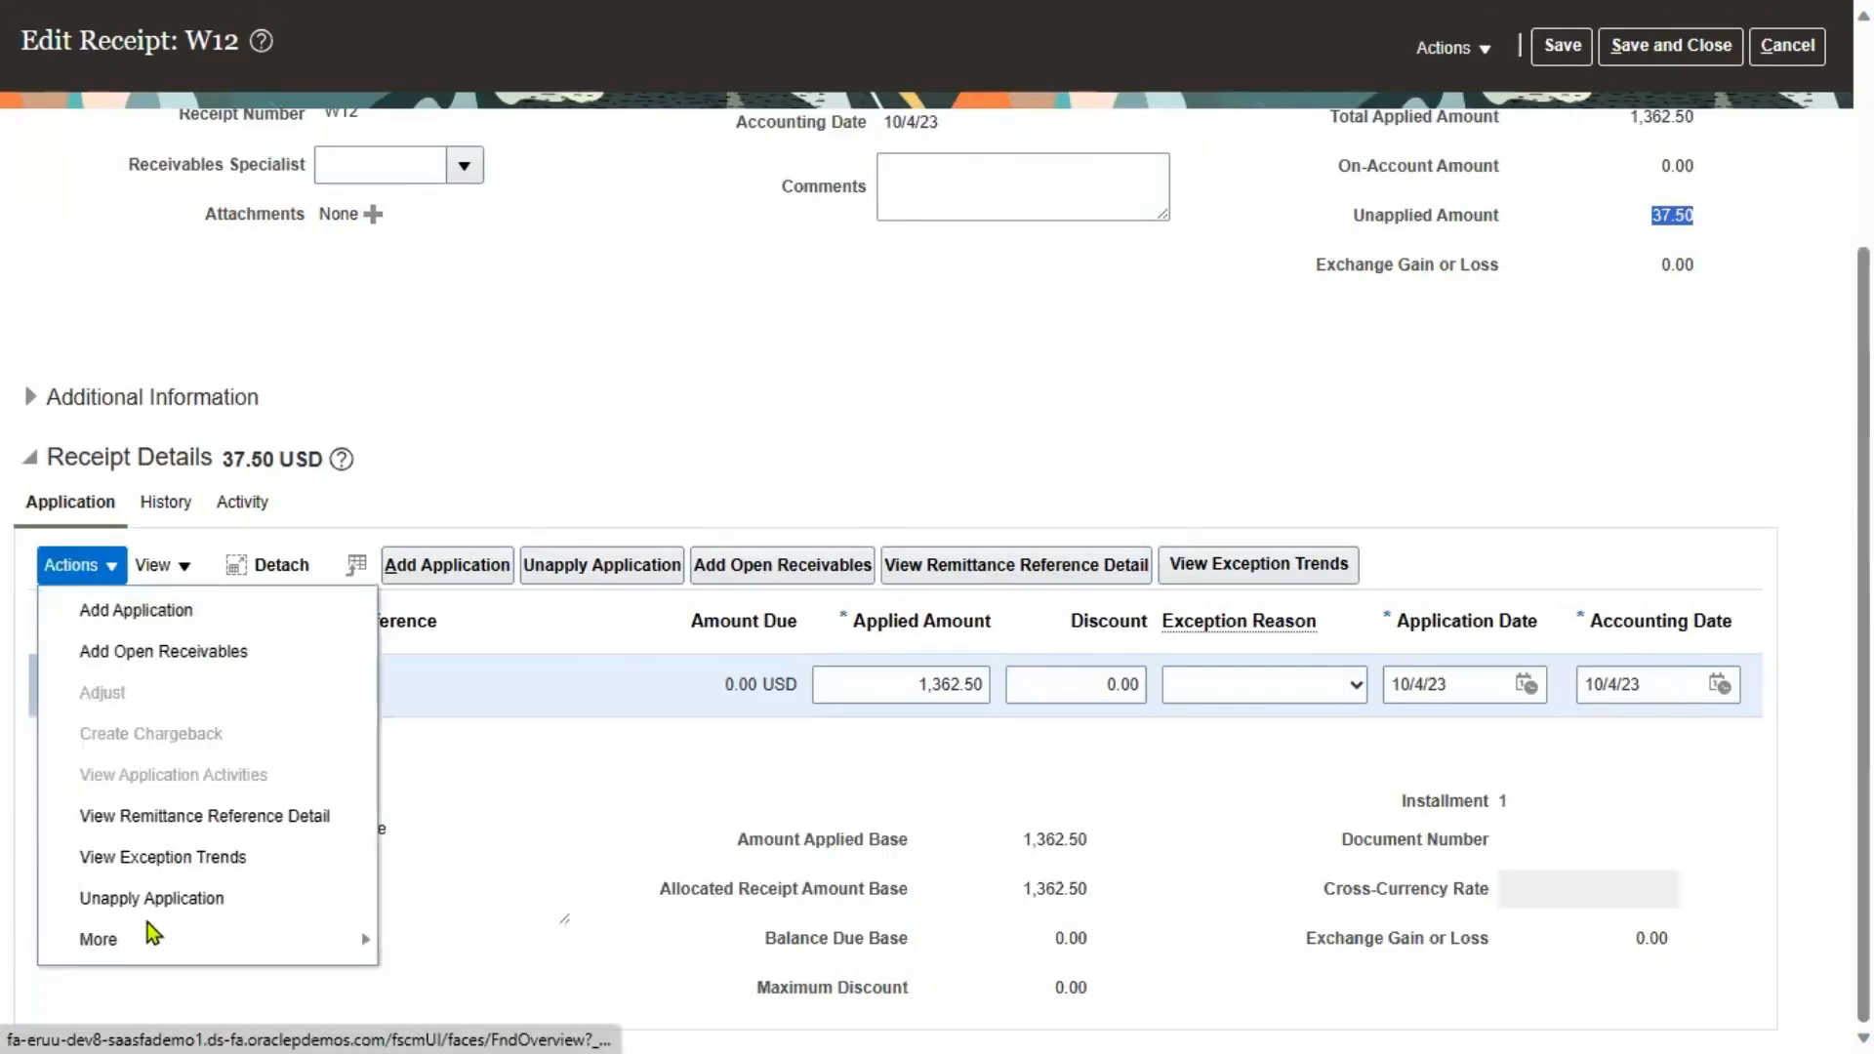
mouse_move(151, 941)
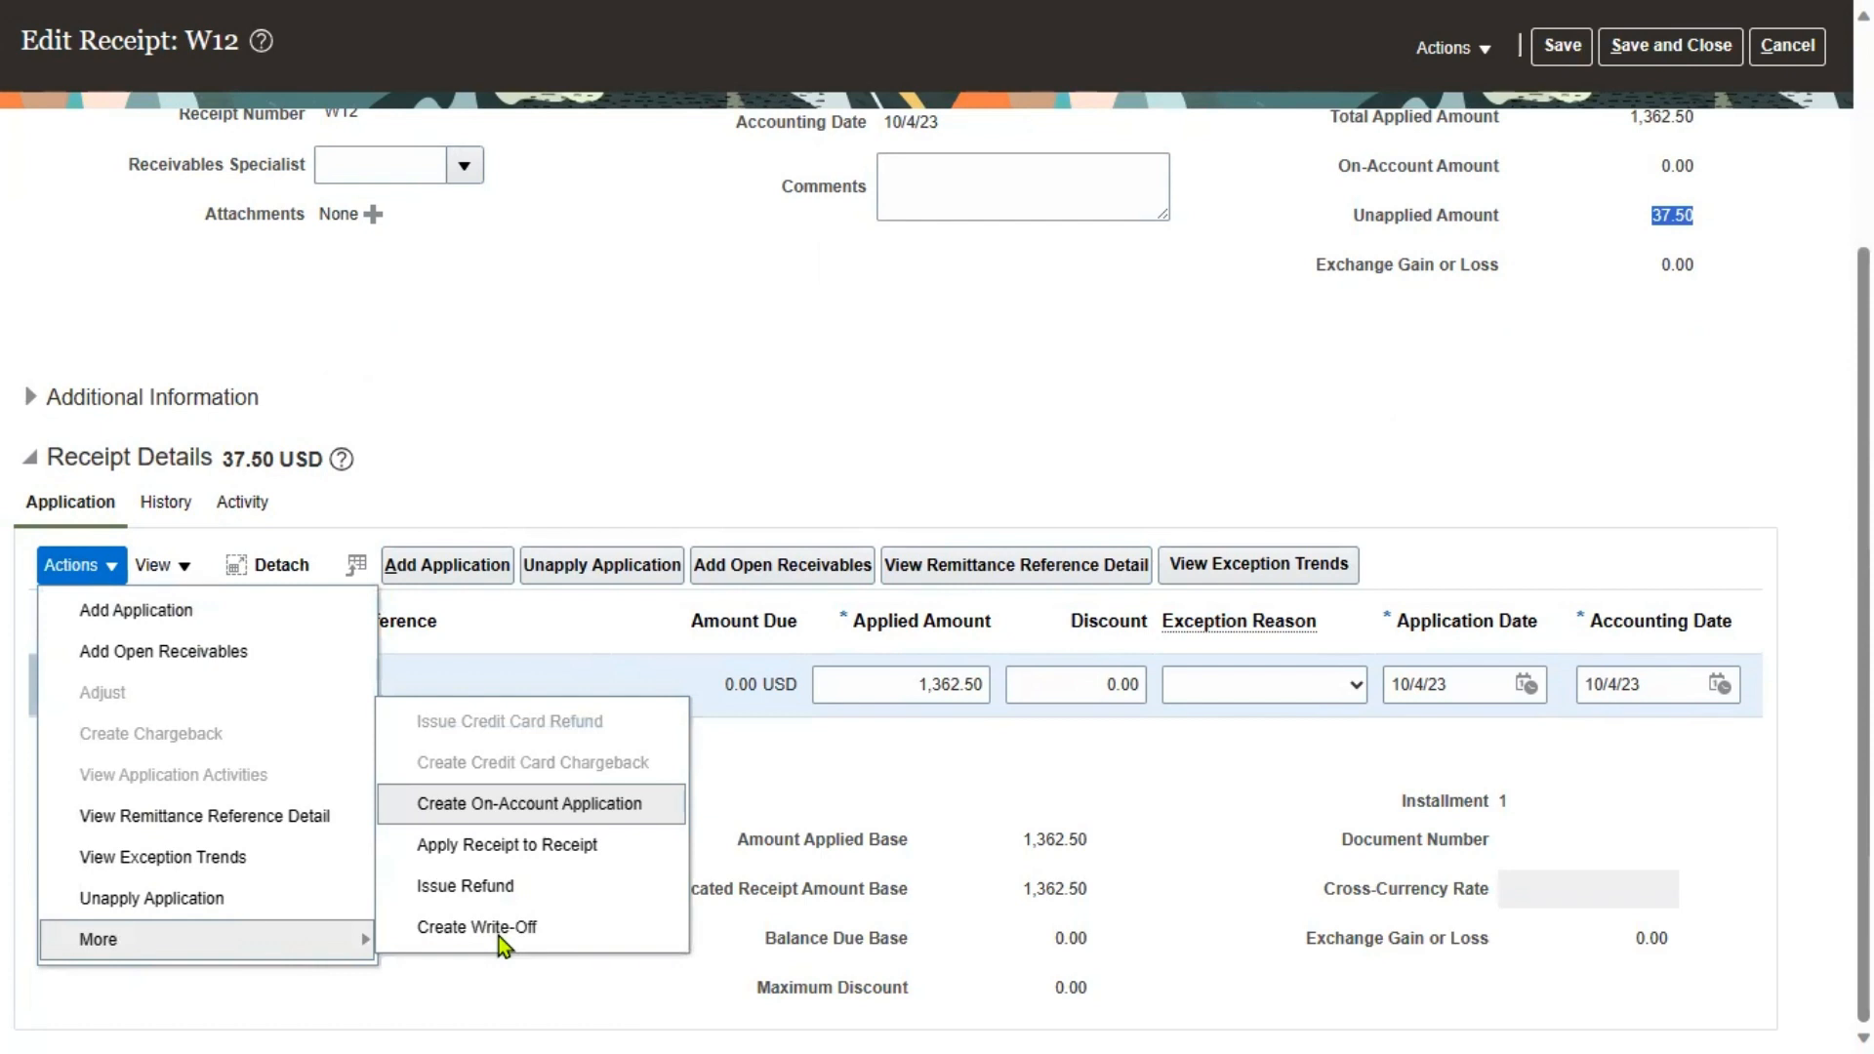
left_click(482, 805)
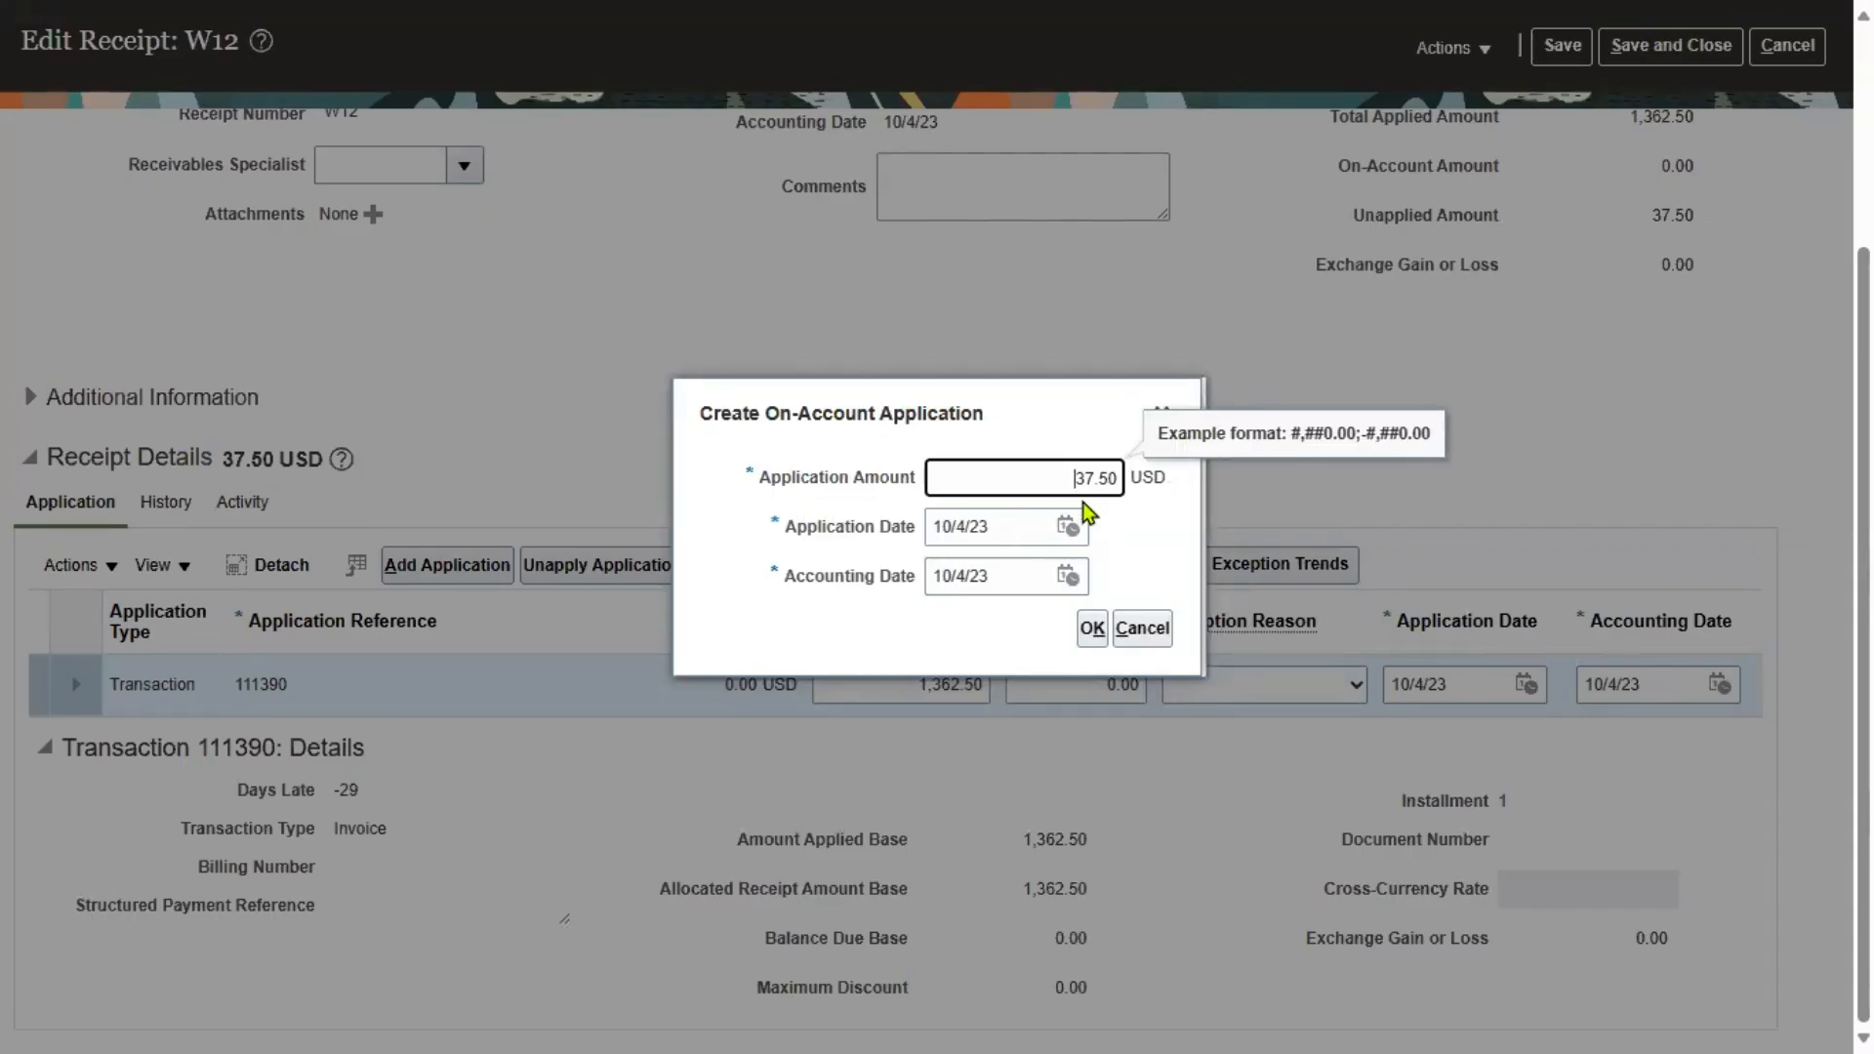
left_click(1097, 632)
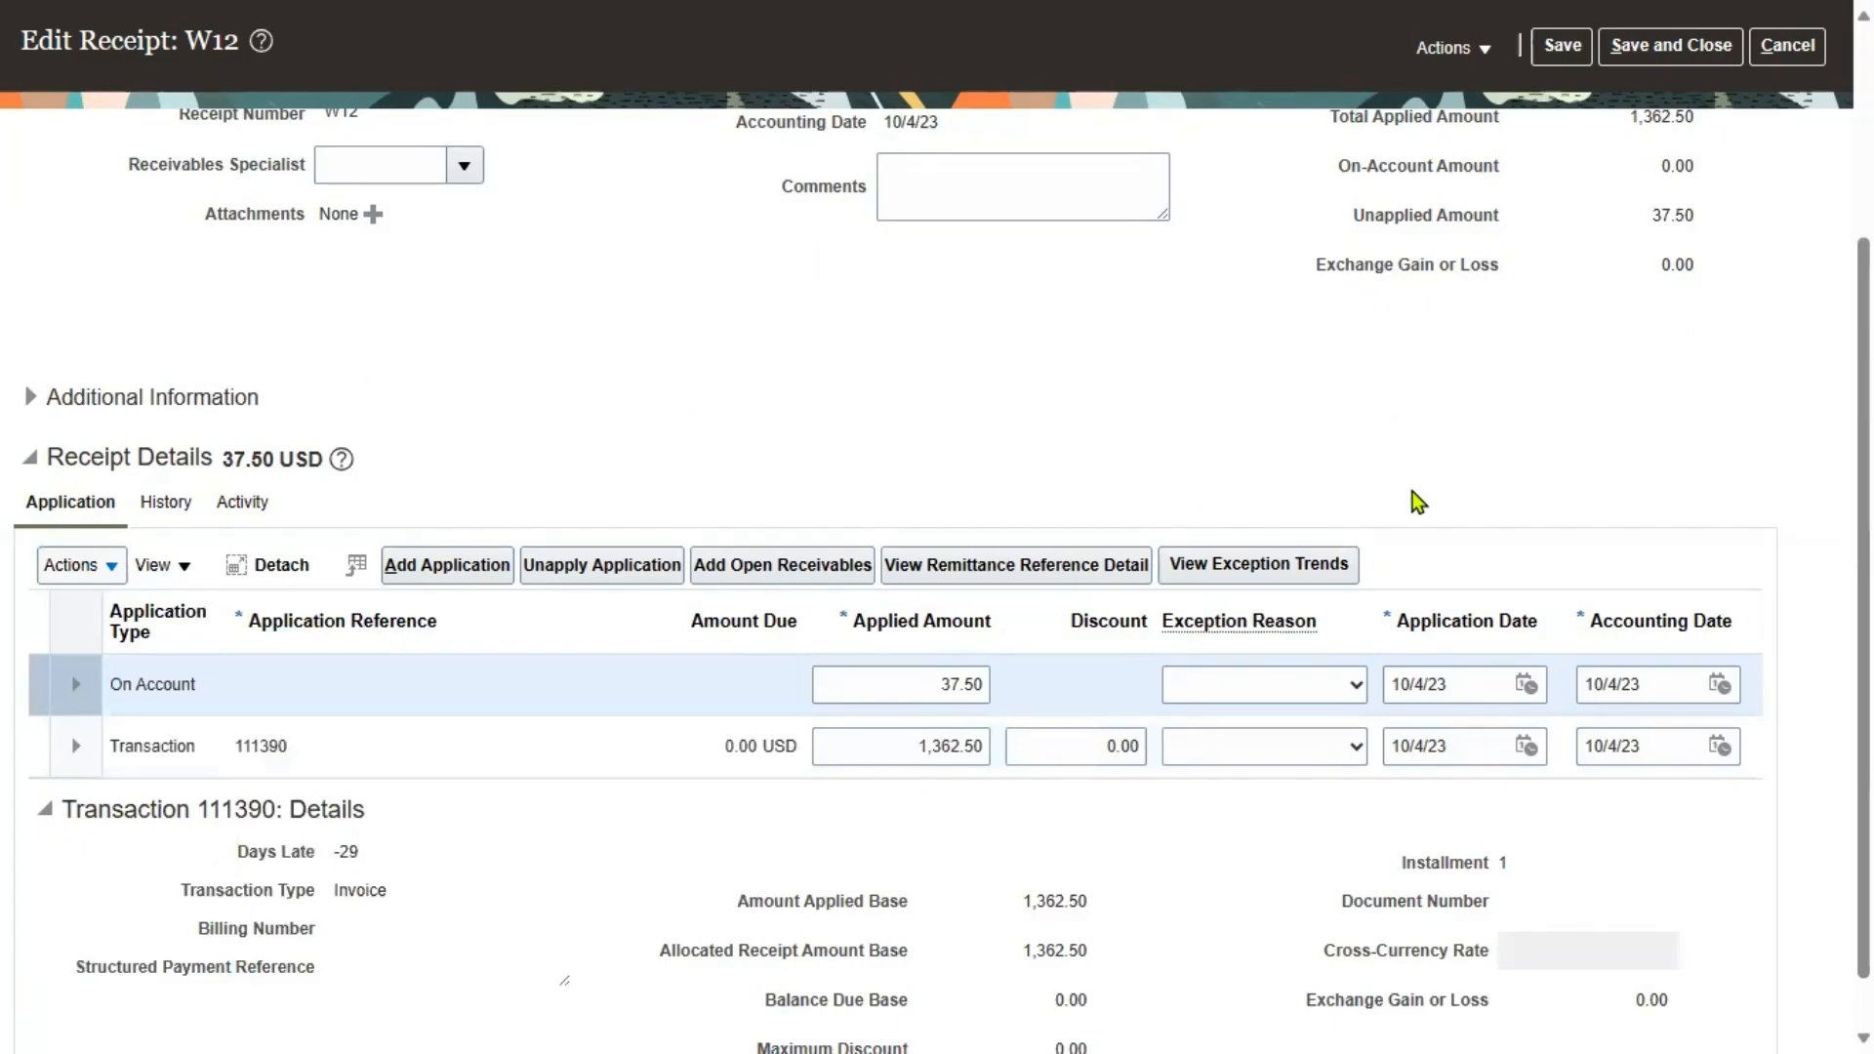
- Set the on-account application's exception reason to Overpayment, and save the receipt while checking its on-account and unapplied amounts
double_click(981, 683)
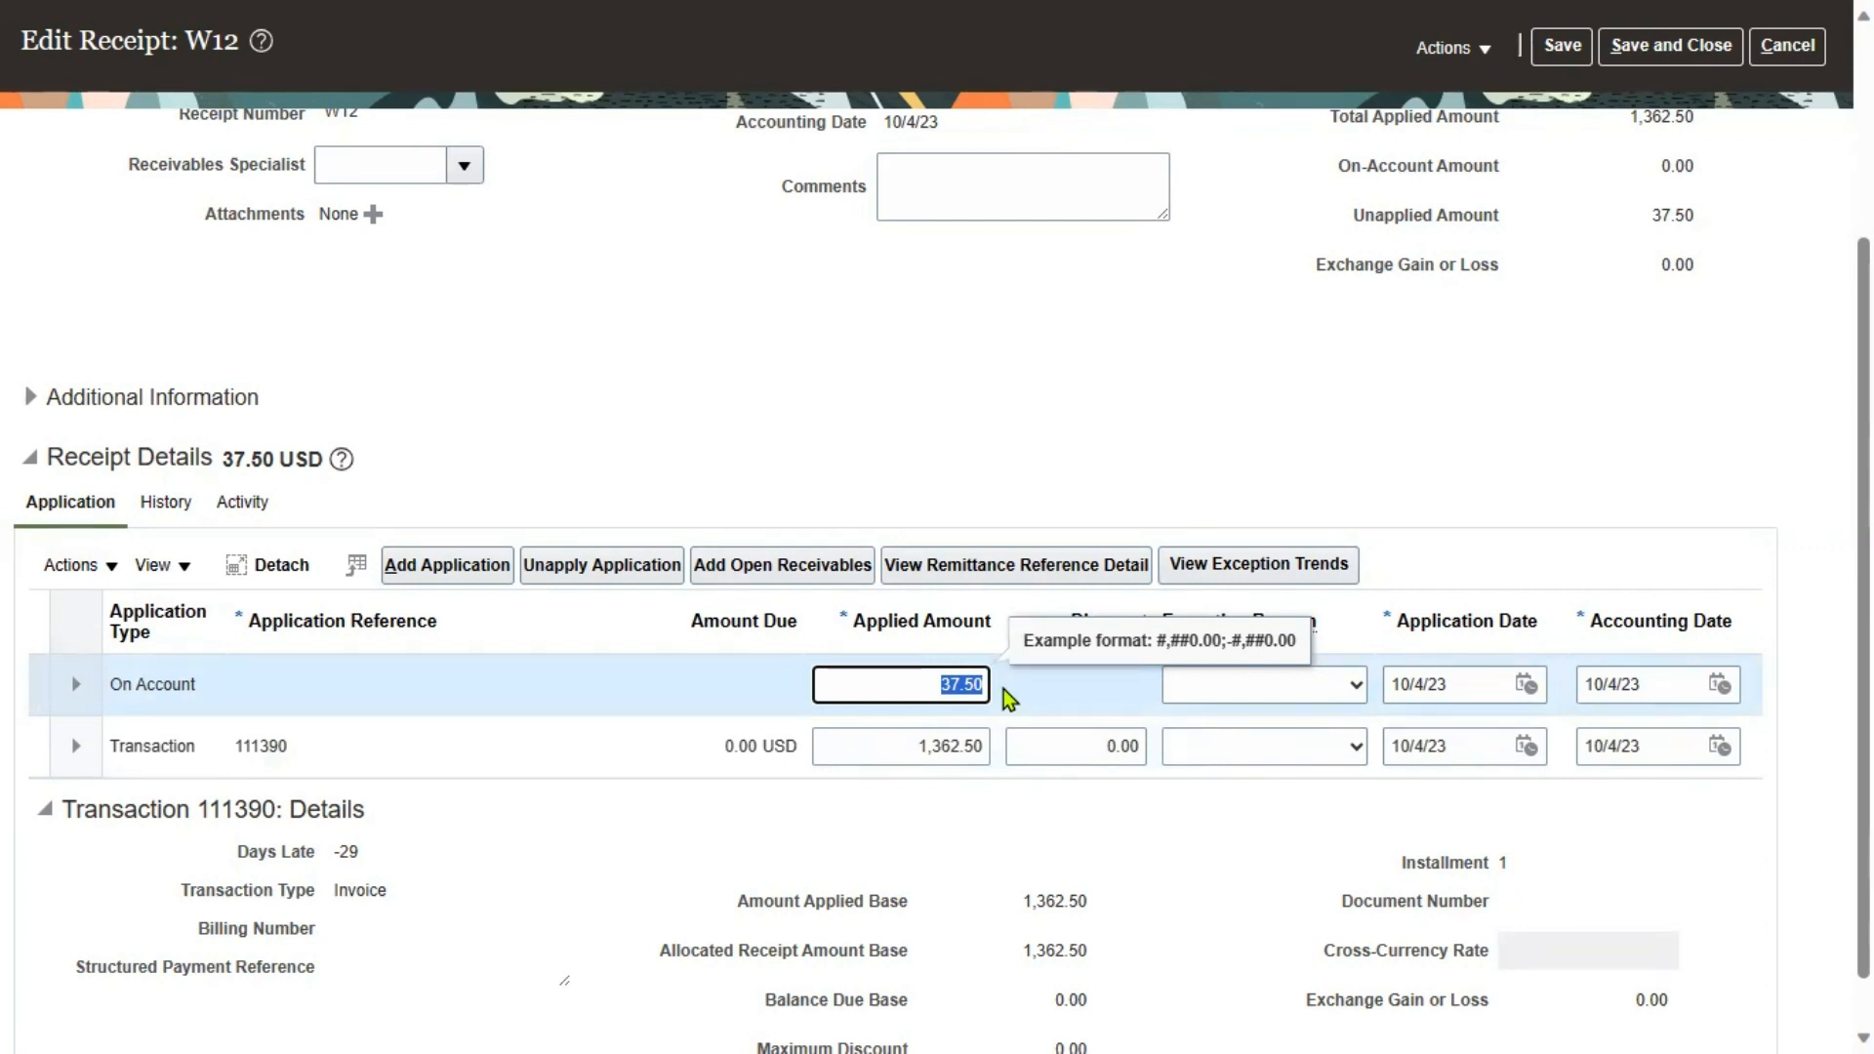
left_click(1318, 693)
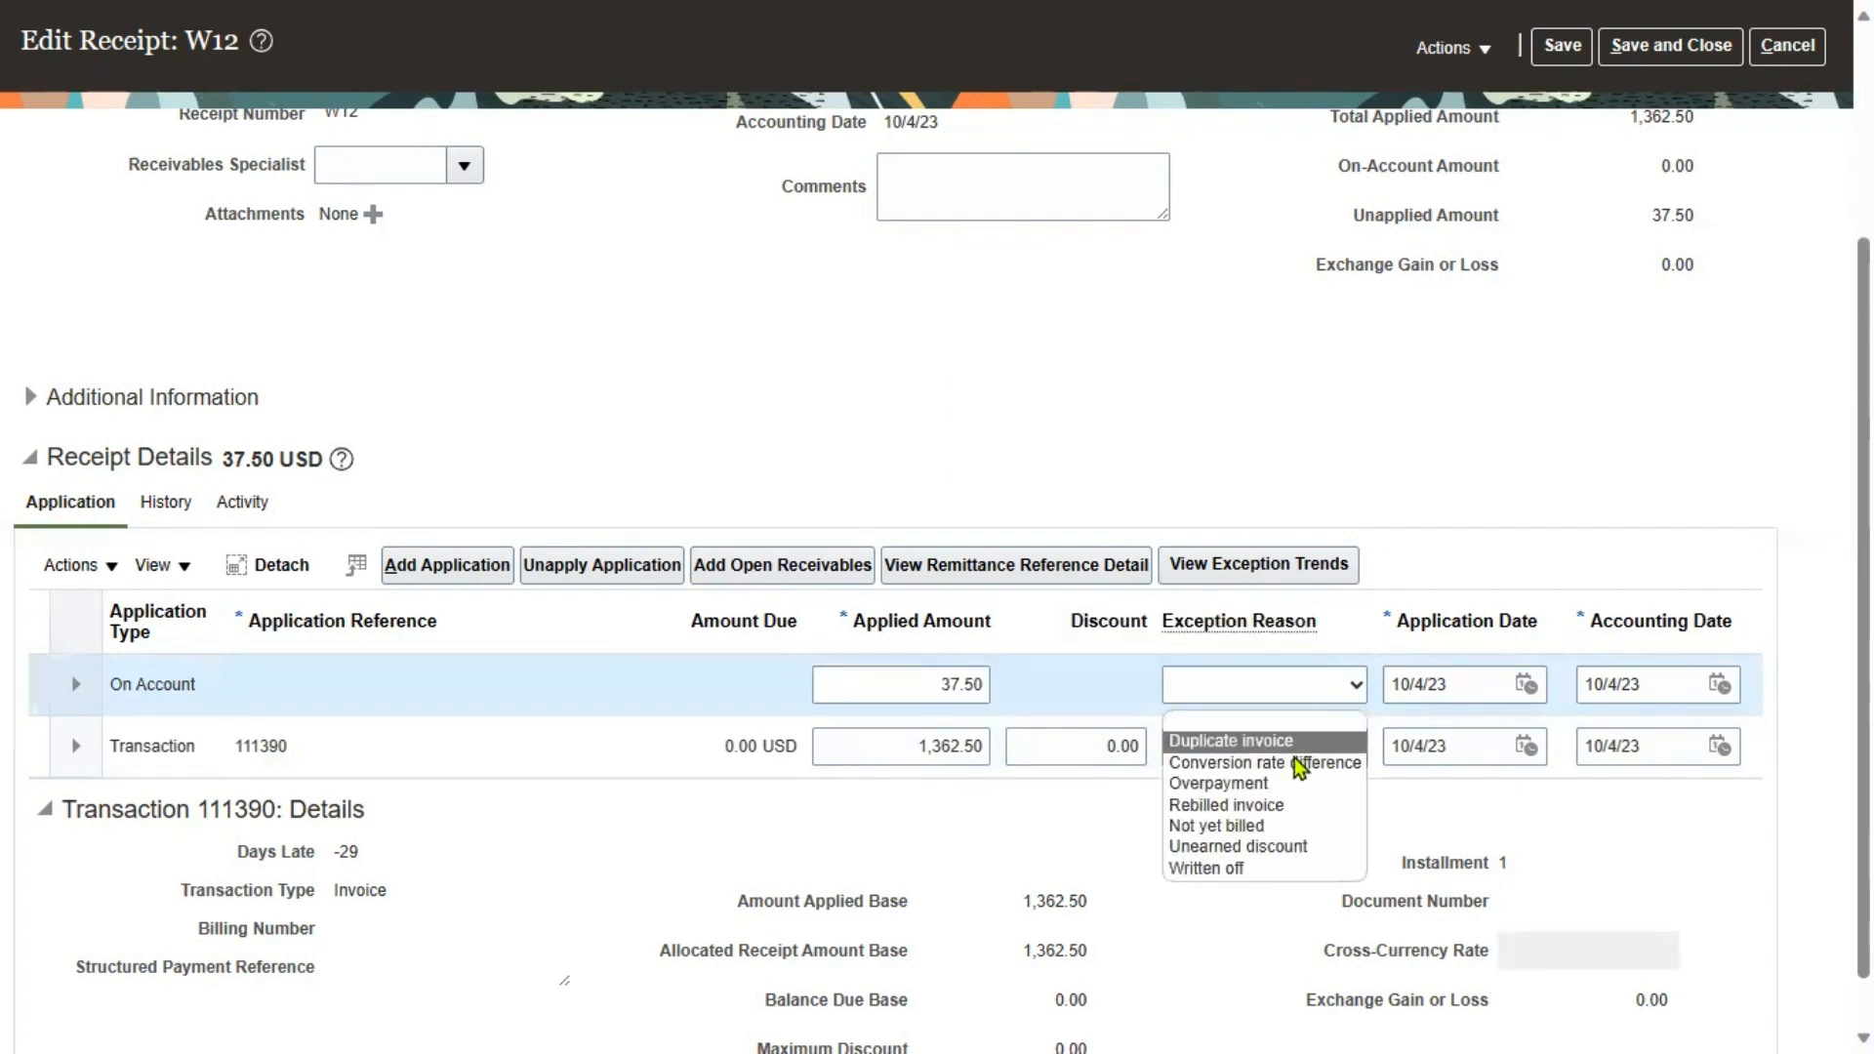
left_click(1298, 783)
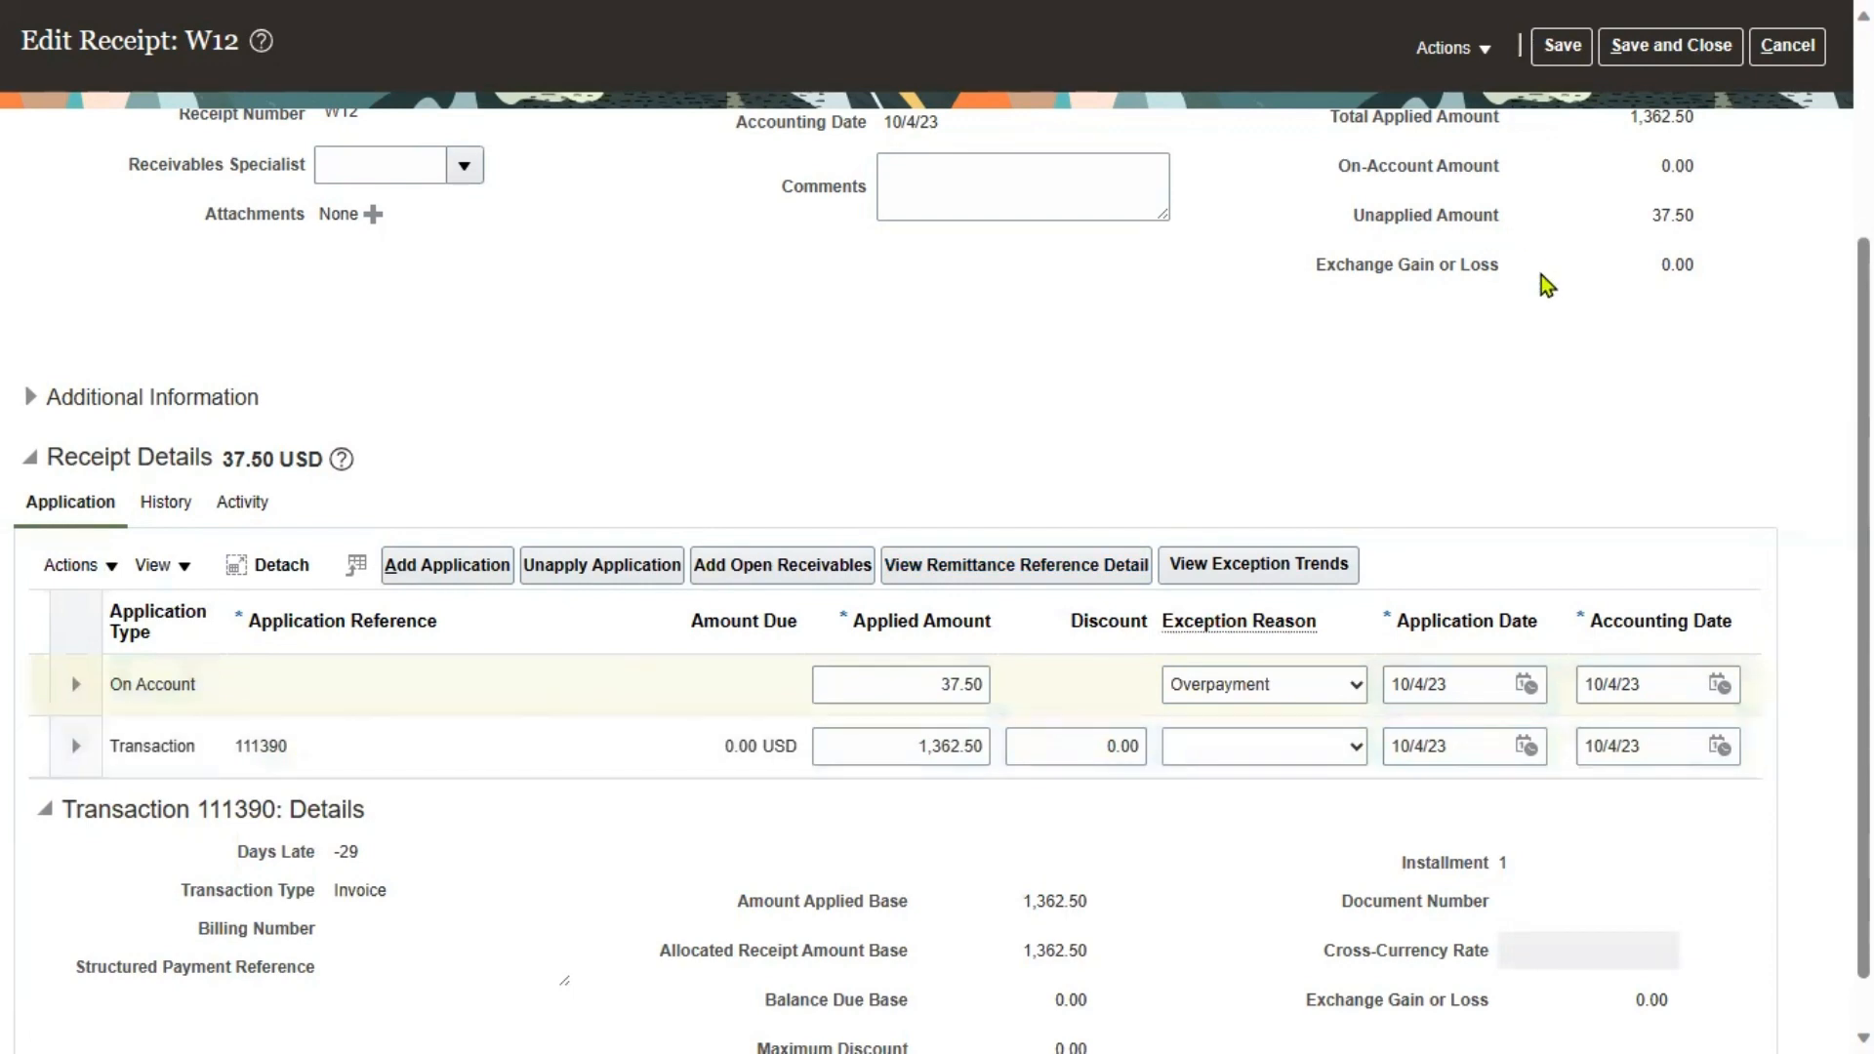
scroll(1545, 284, "up", 3)
left_click(1563, 113)
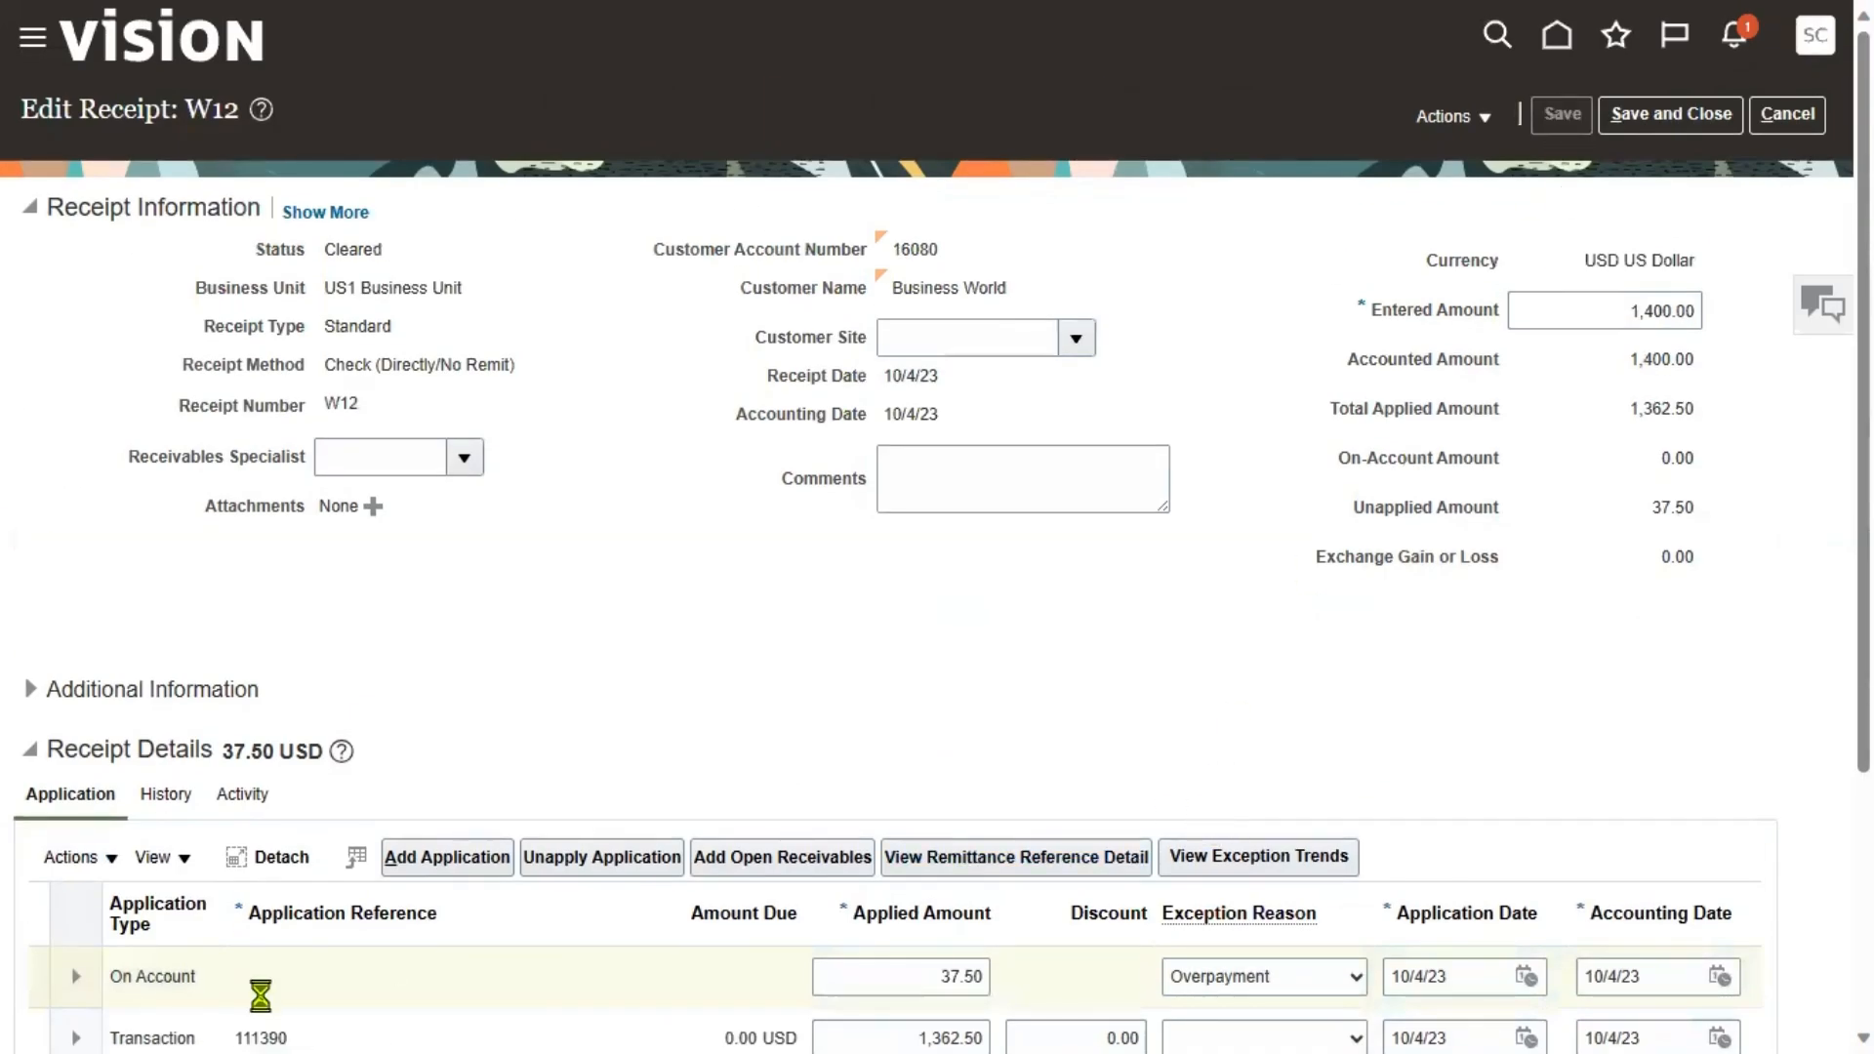
left_click_drag(121, 976, 185, 974)
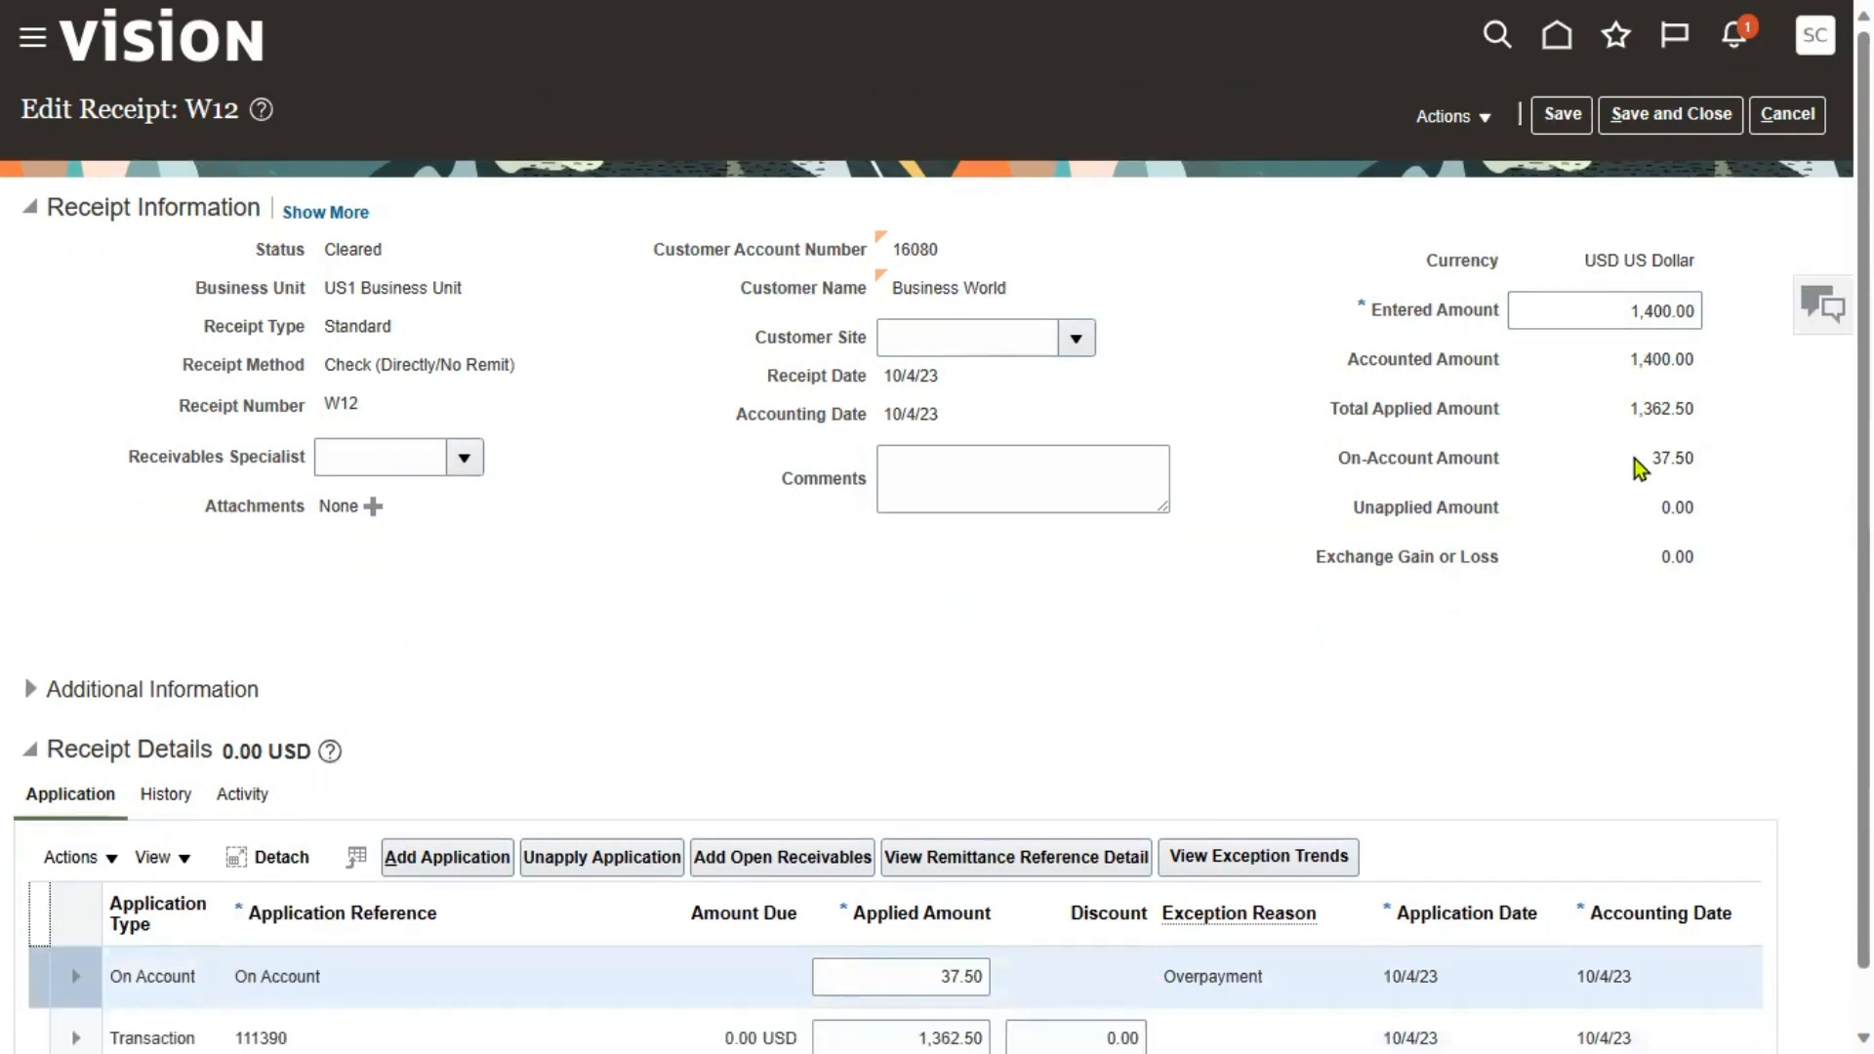
left_click_drag(1634, 458, 1681, 507)
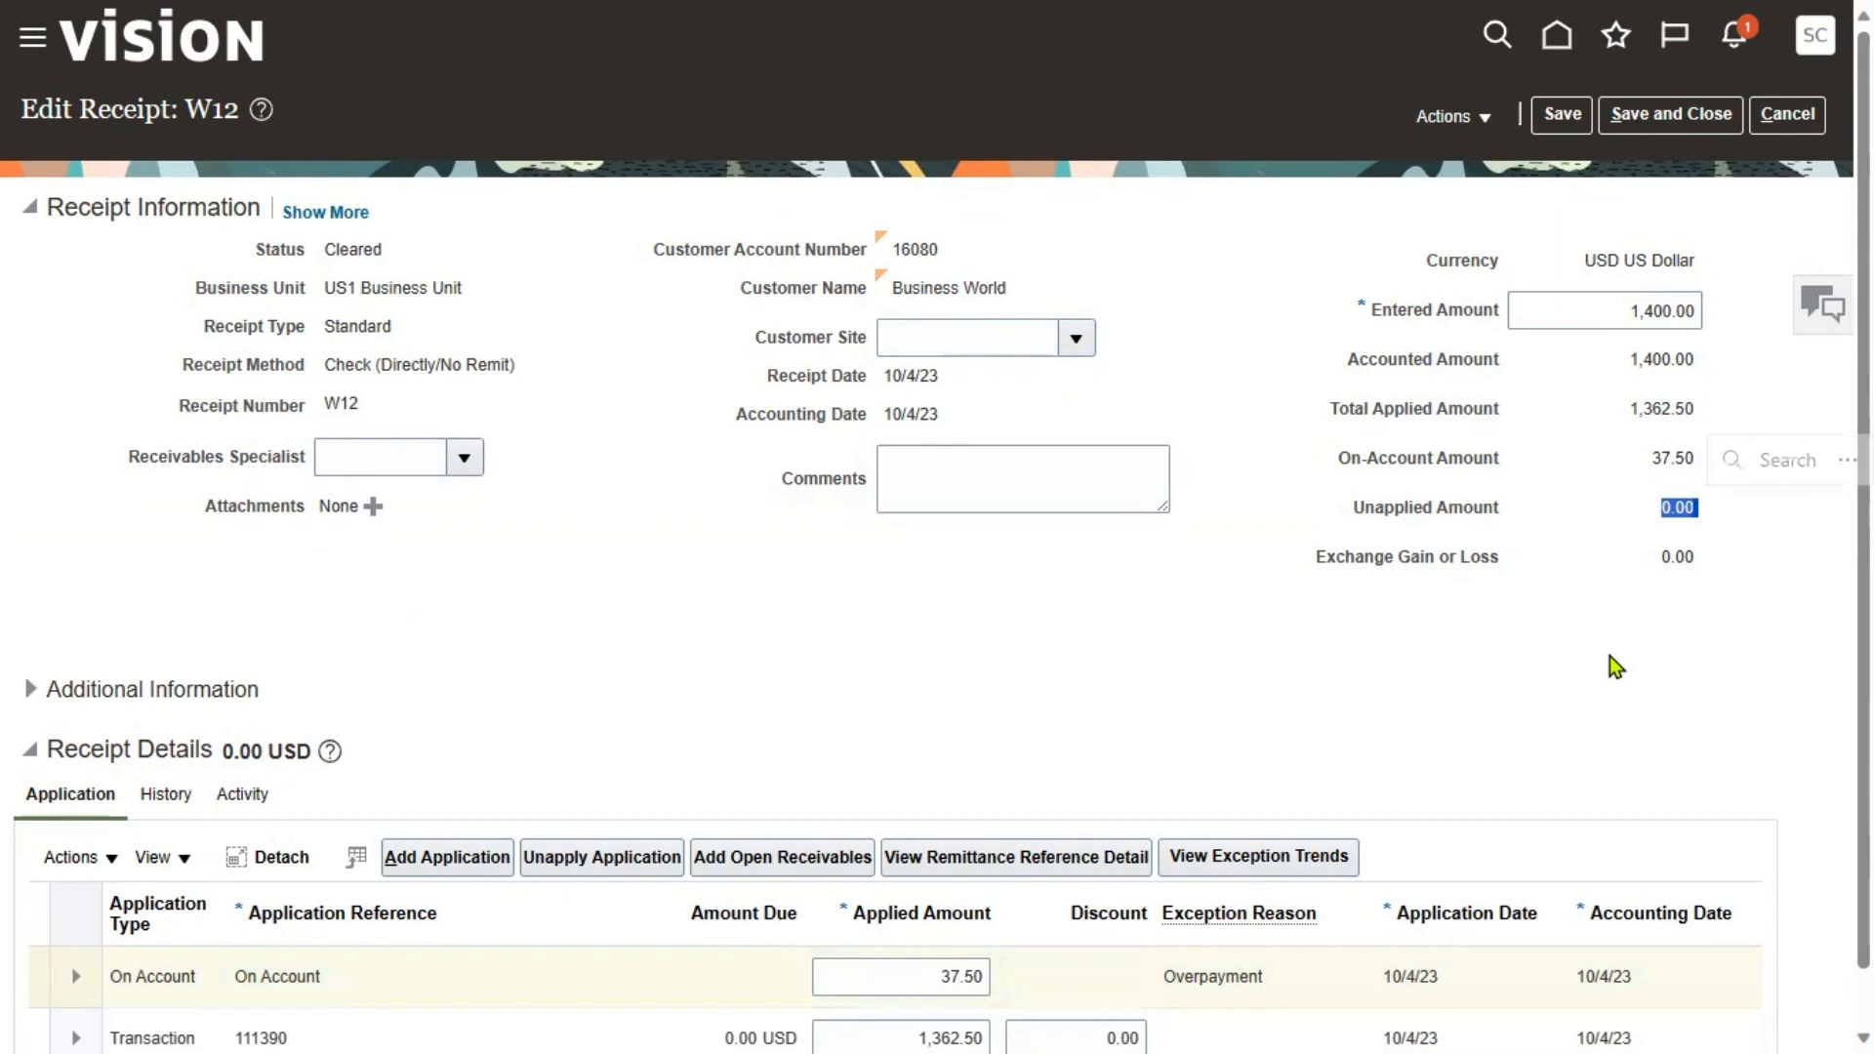
left_click(1560, 121)
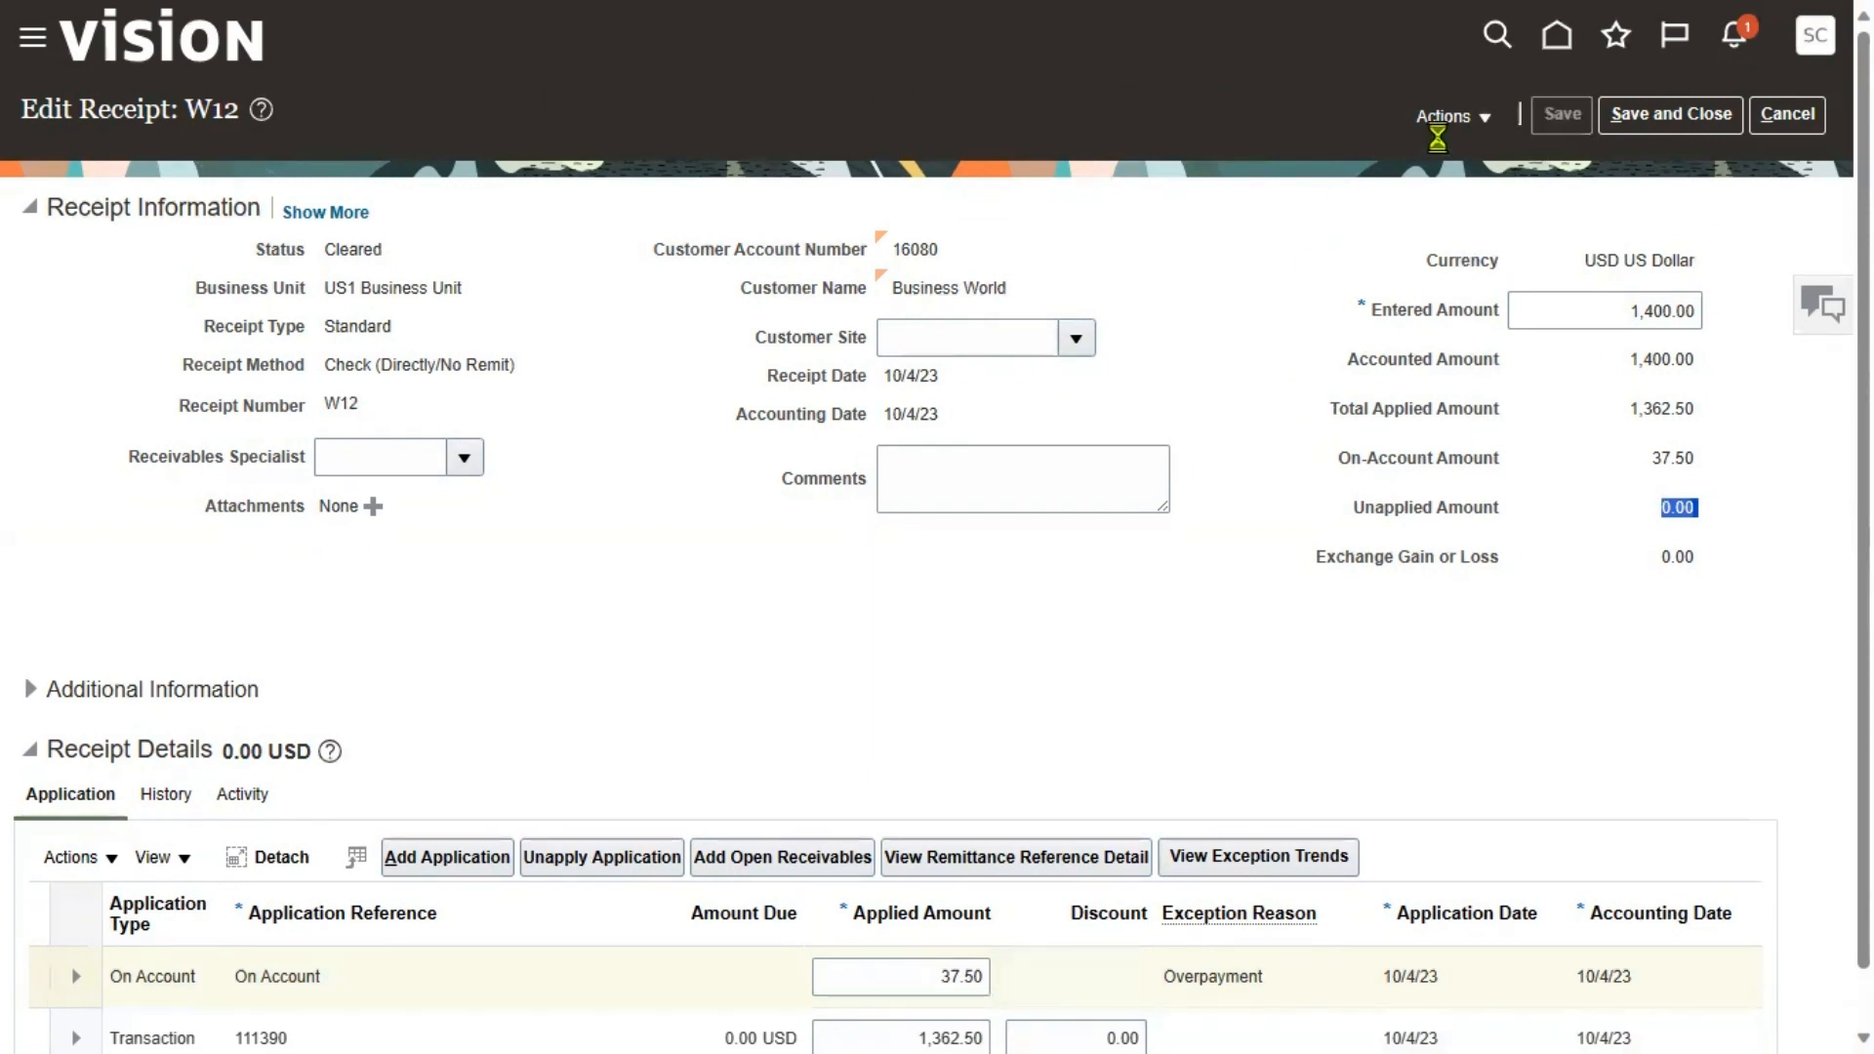
- Try to view the receipt's accounting lines and check which posting and accounting actions are available
left_click(1453, 117)
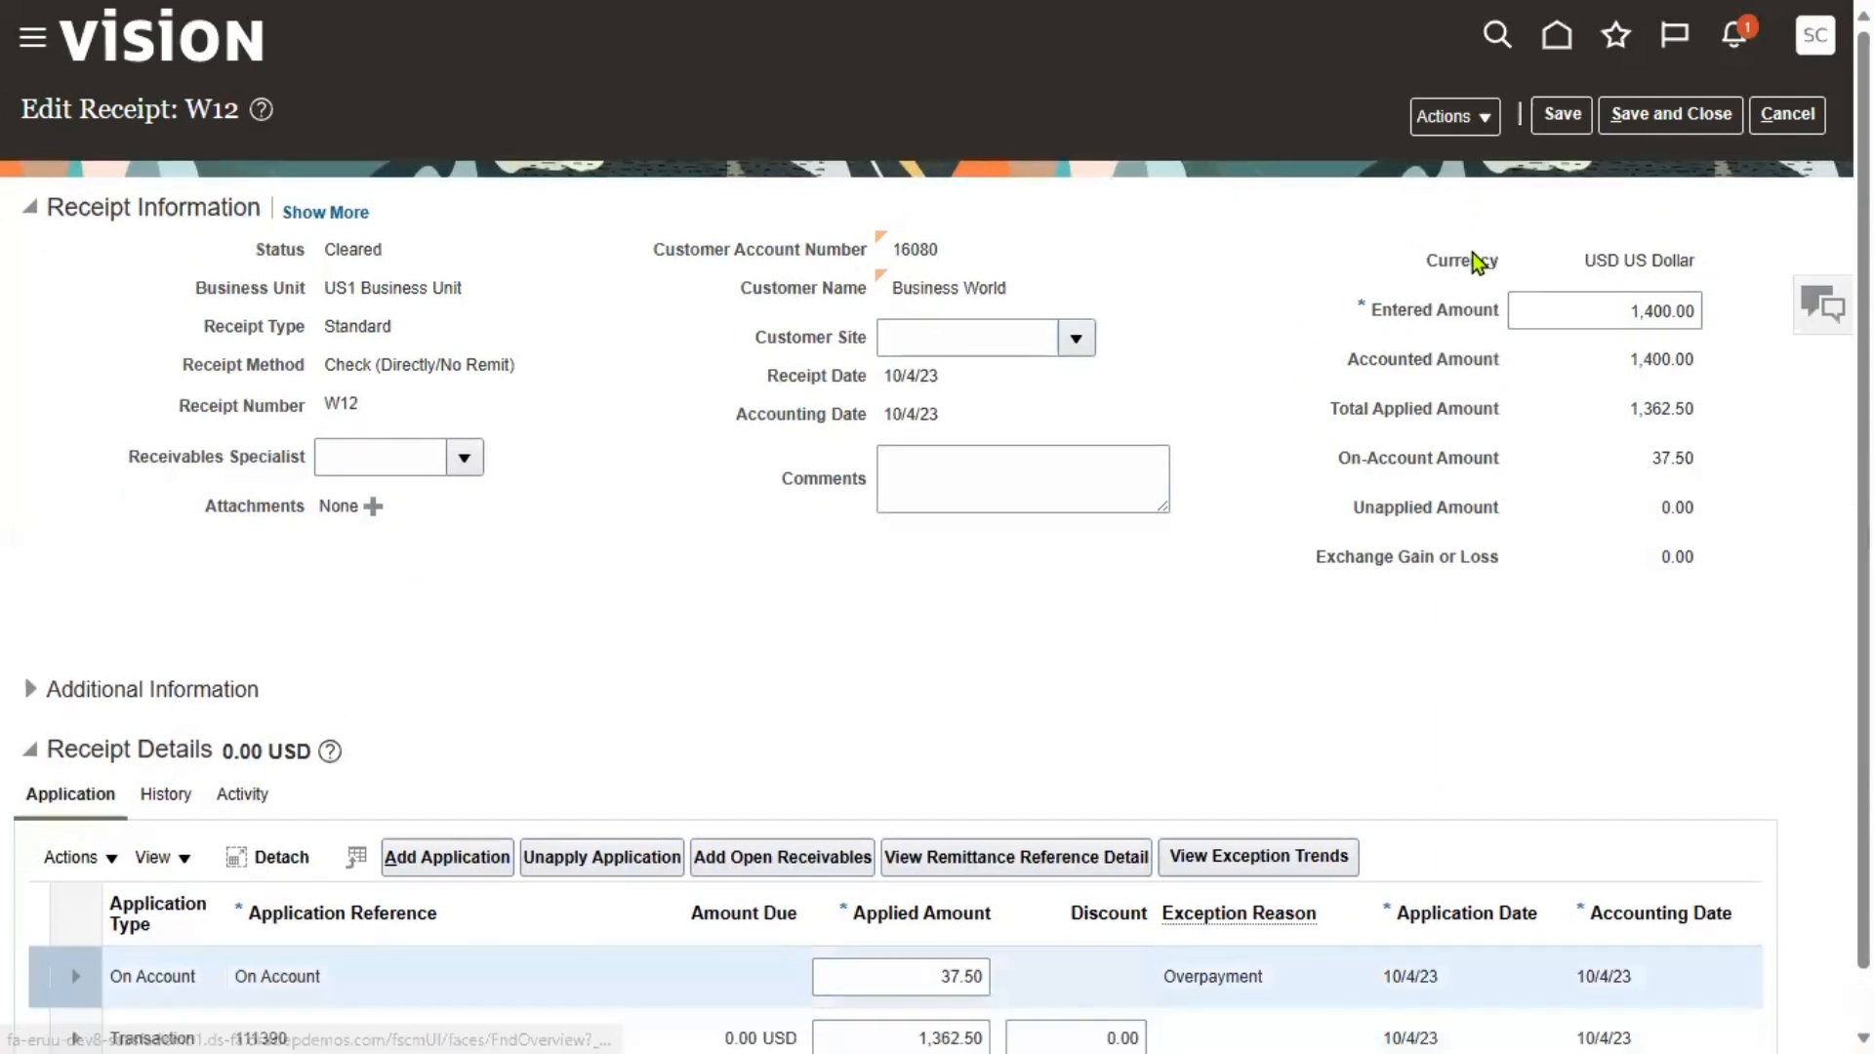
left_click(1464, 117)
left_click(1304, 269)
left_click(1452, 116)
left_click(1512, 334)
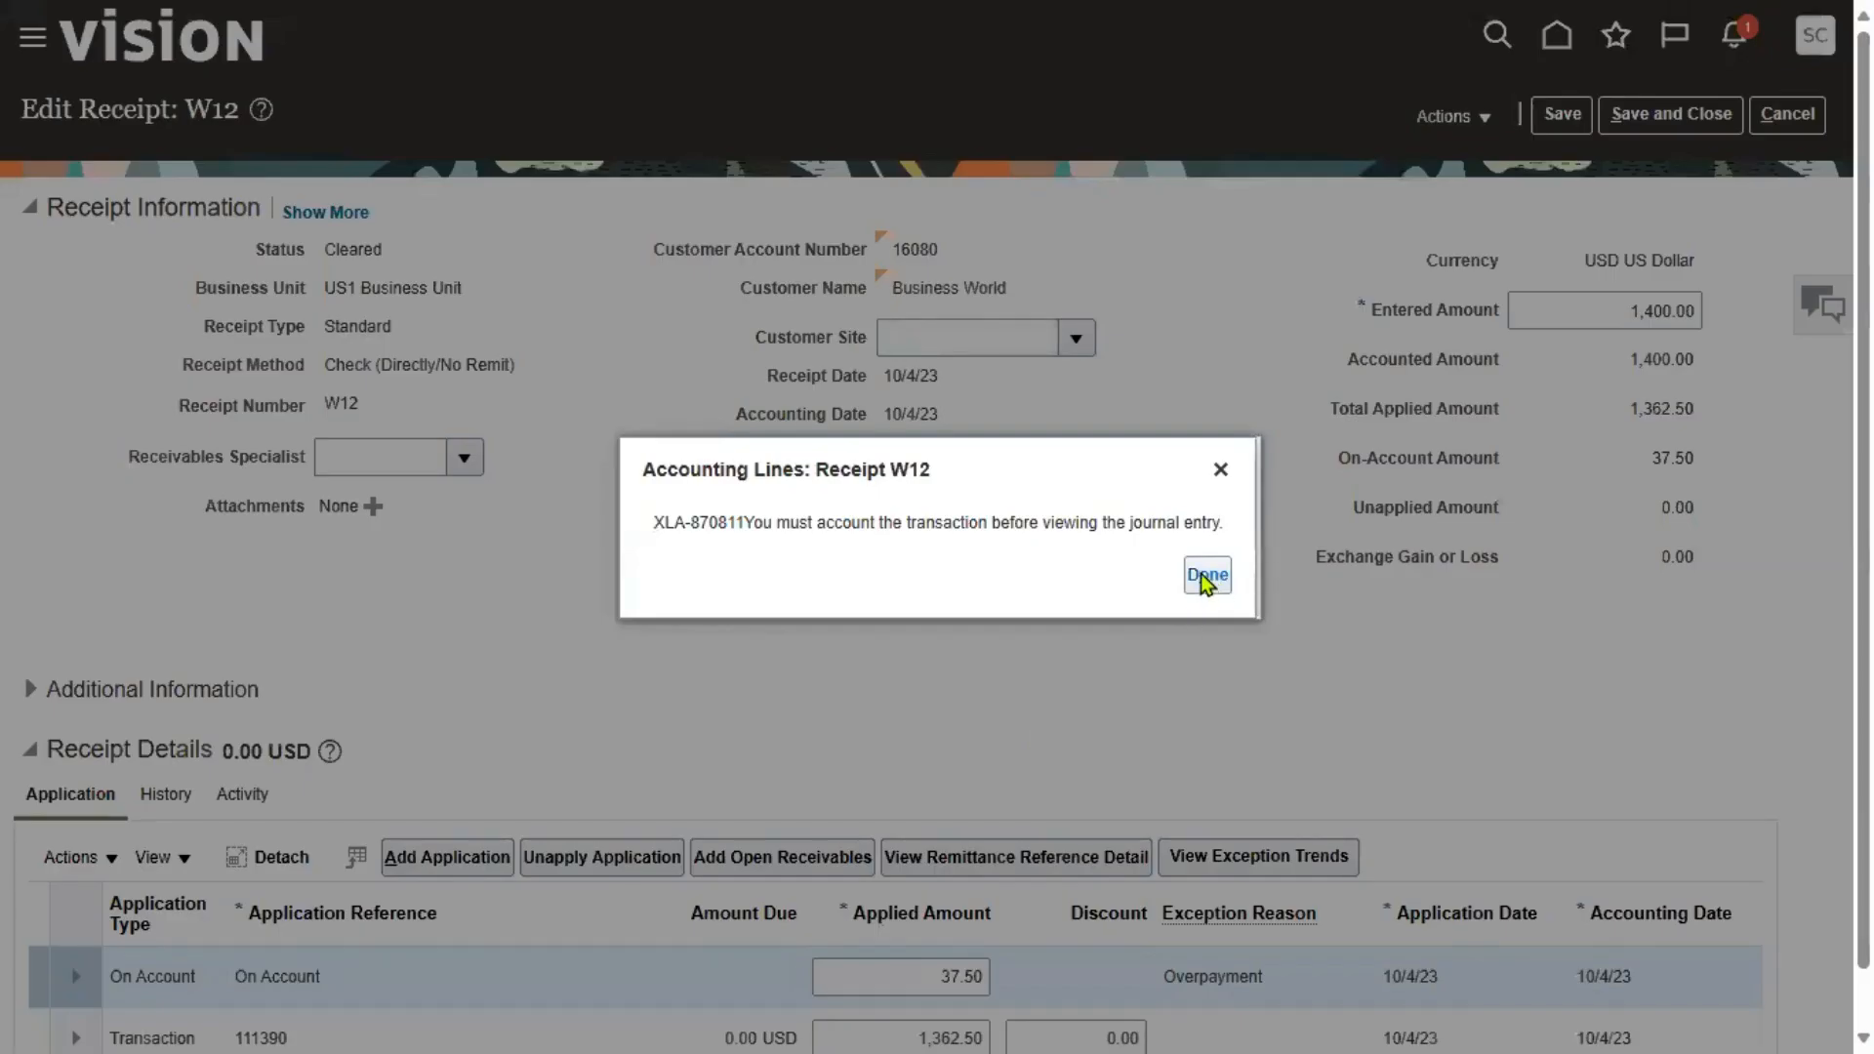
left_click(1208, 576)
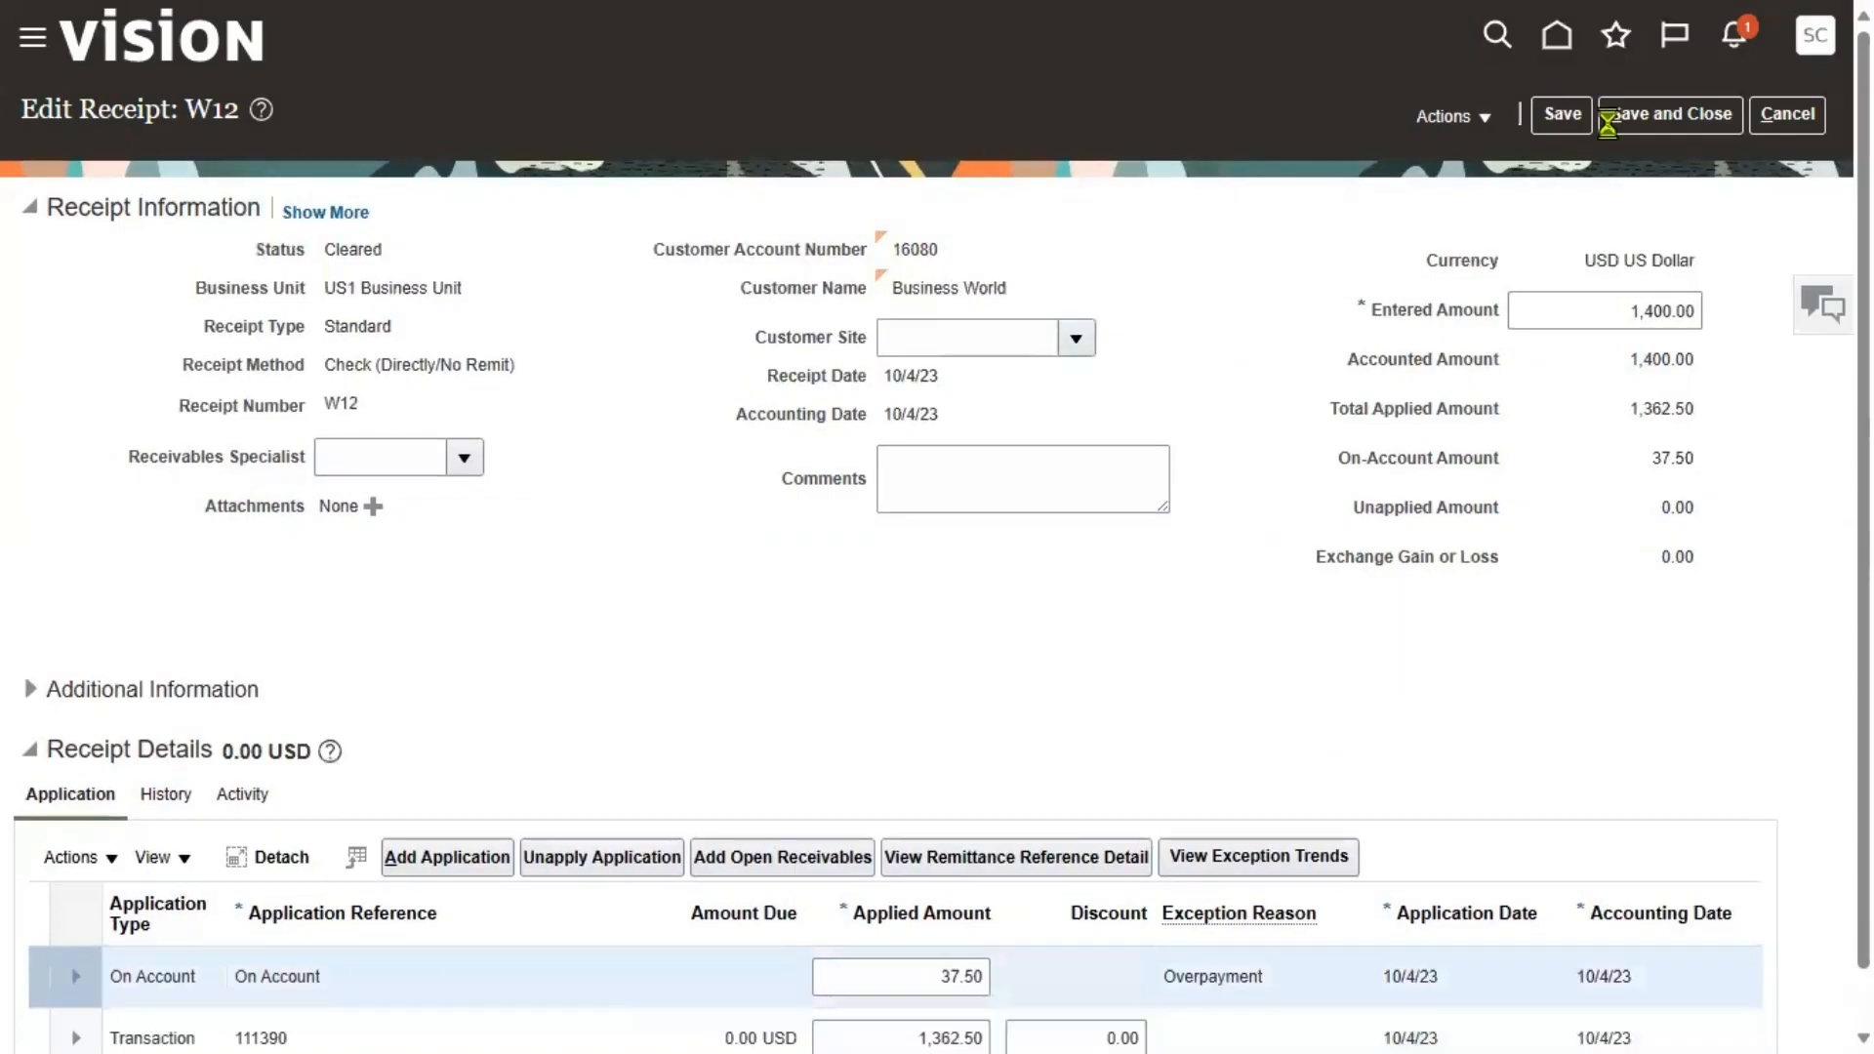
left_click(1455, 116)
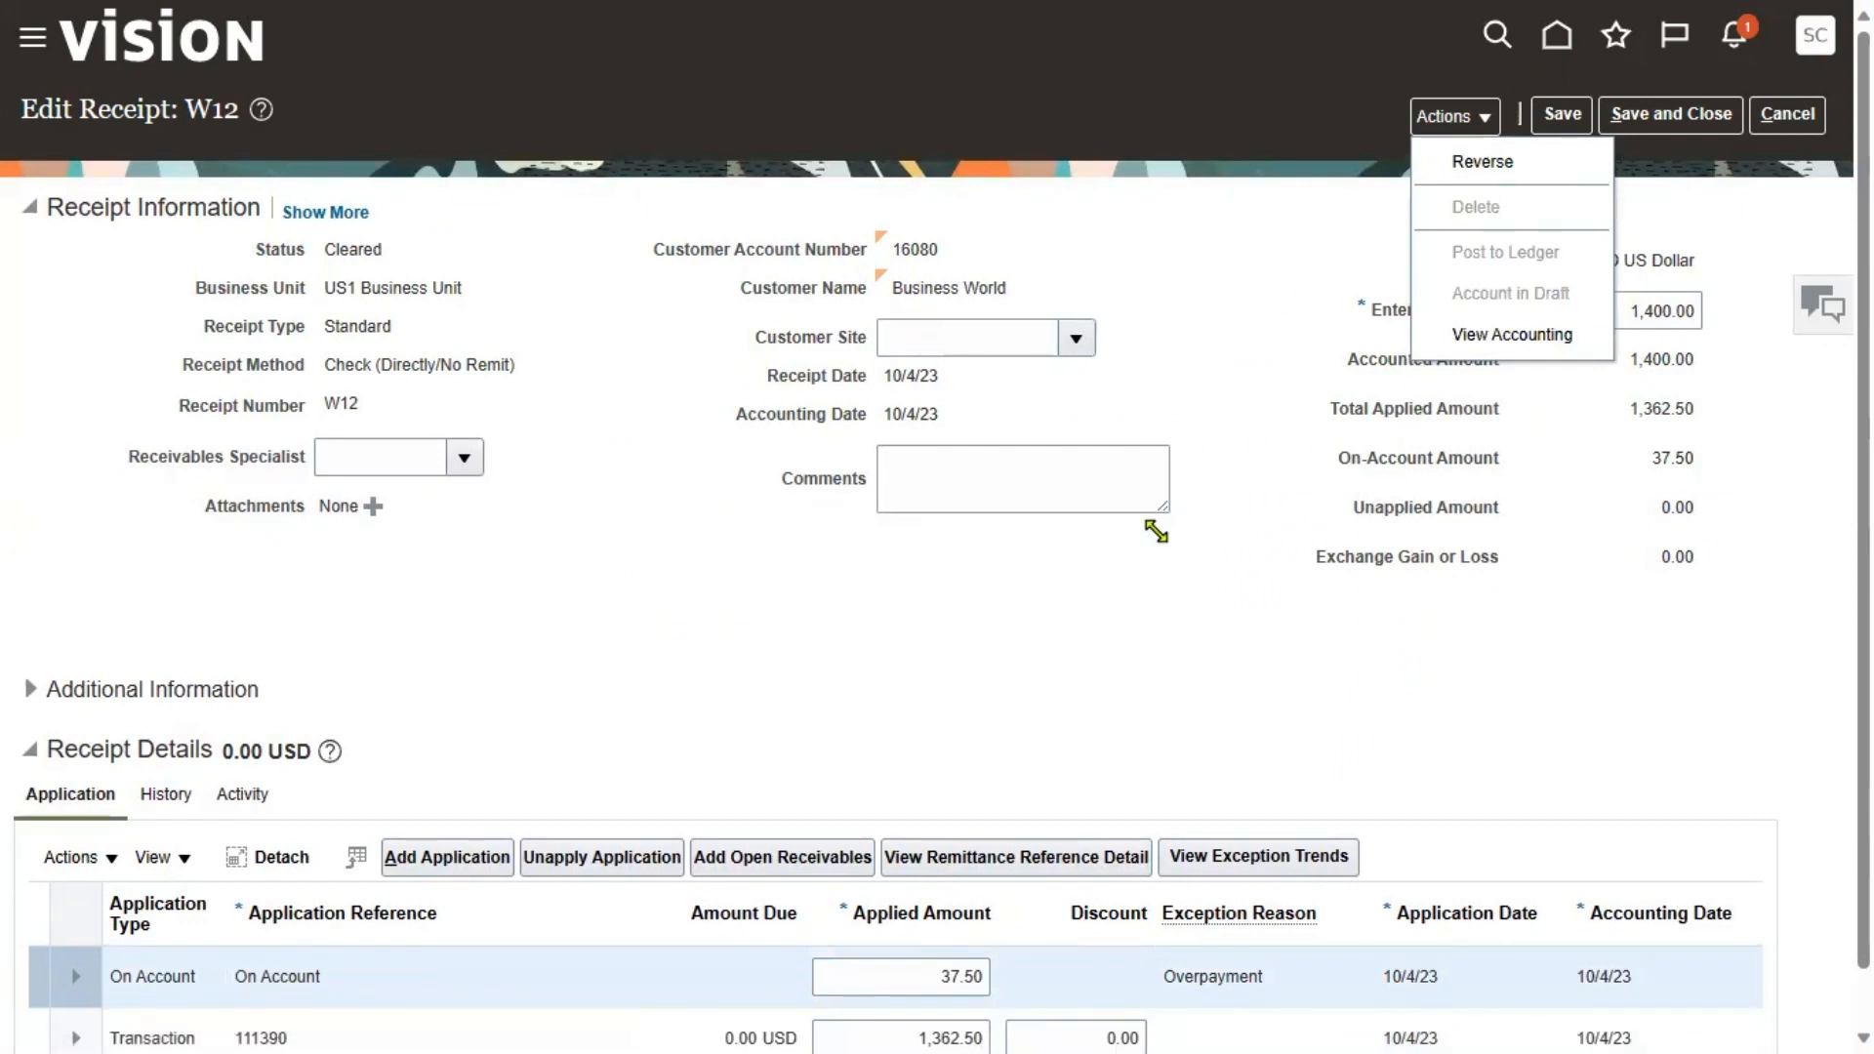
left_click(1152, 646)
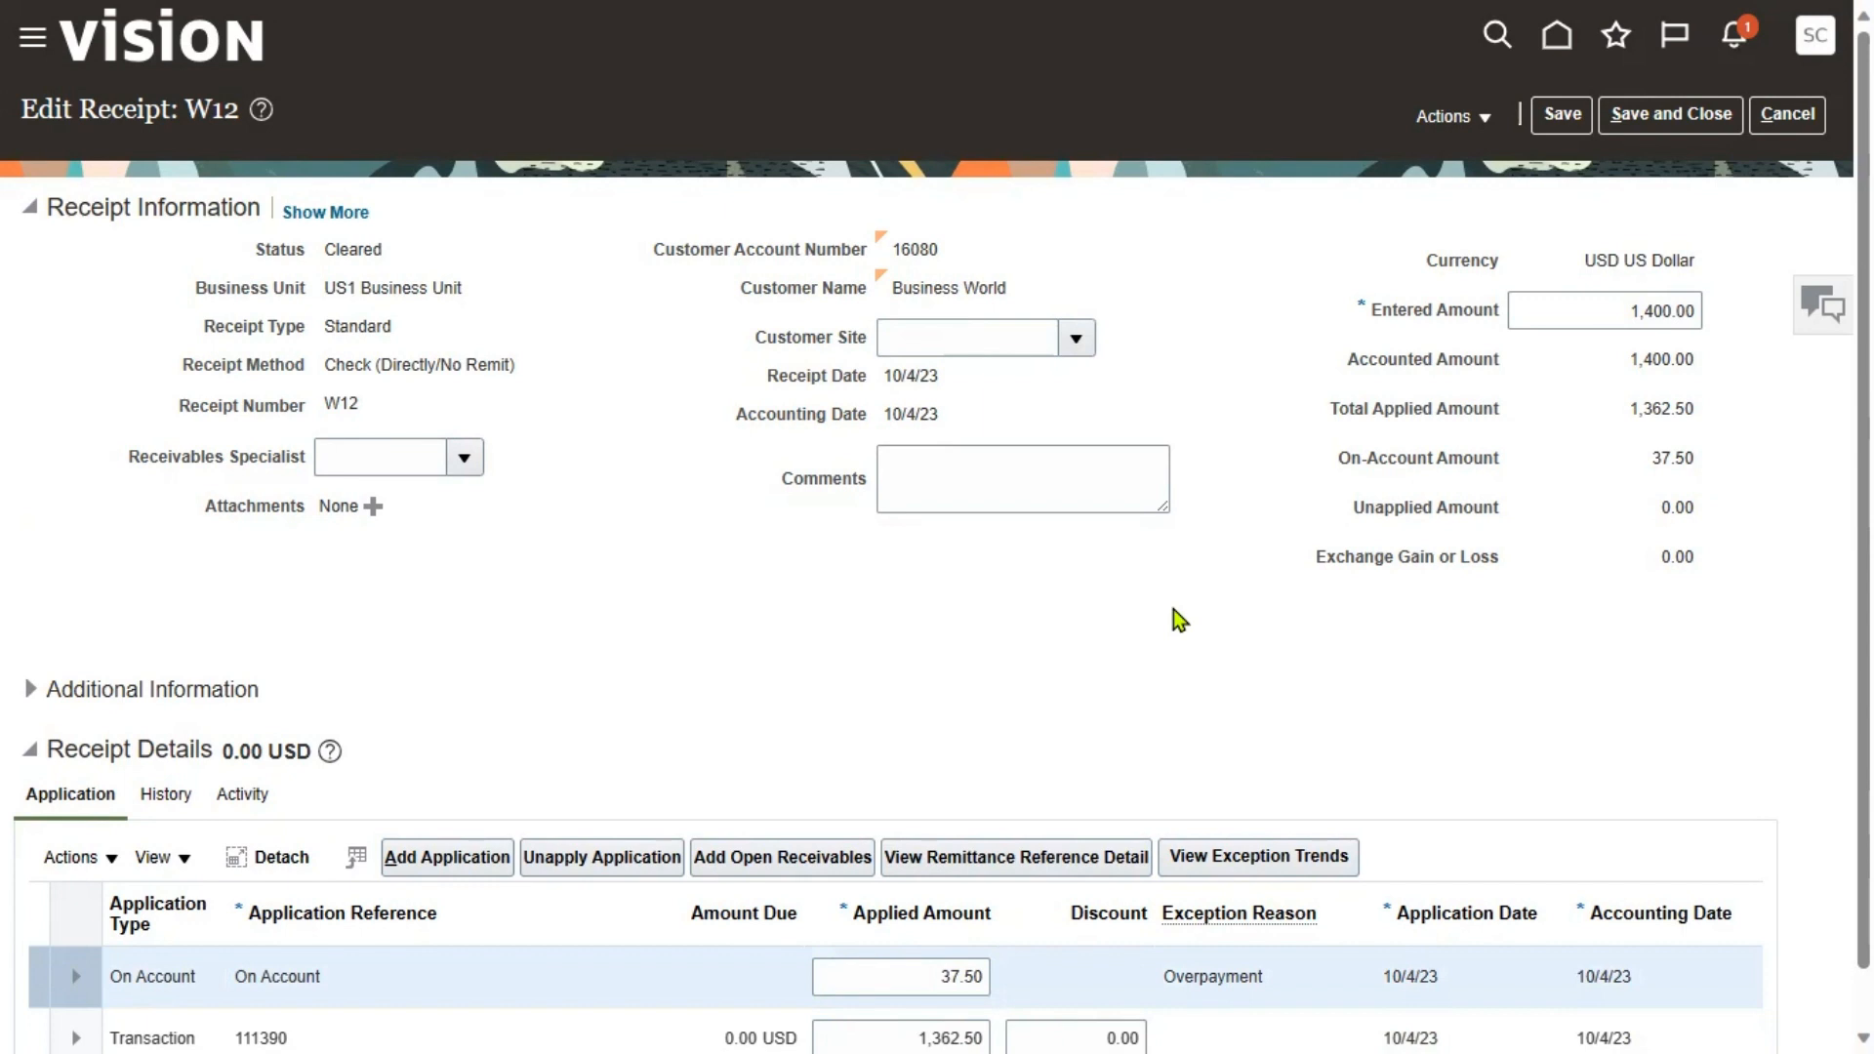
- Switch to the O-C Cycle notes in Notepad++ and review the sales order stages from Create to Pick Confirm
key("alt+Tab")
key("alt+Tab")
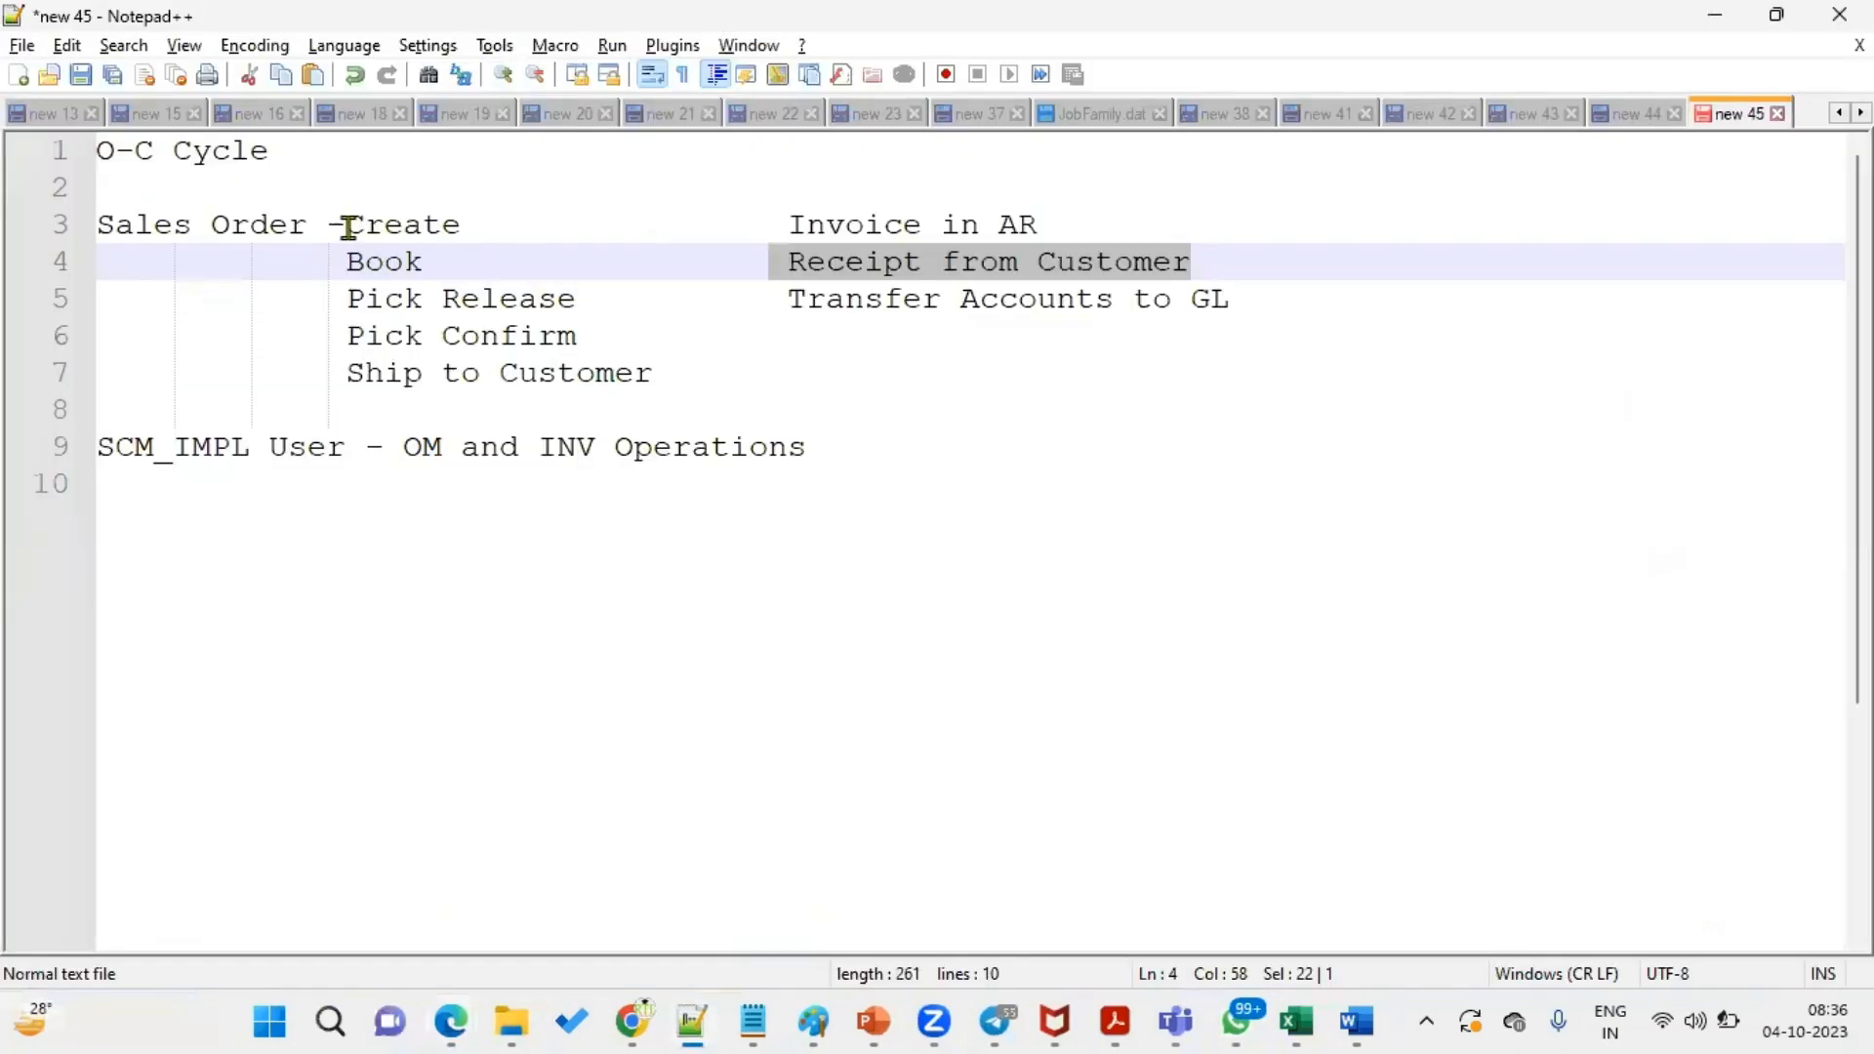
left_click_drag(348, 226, 450, 226)
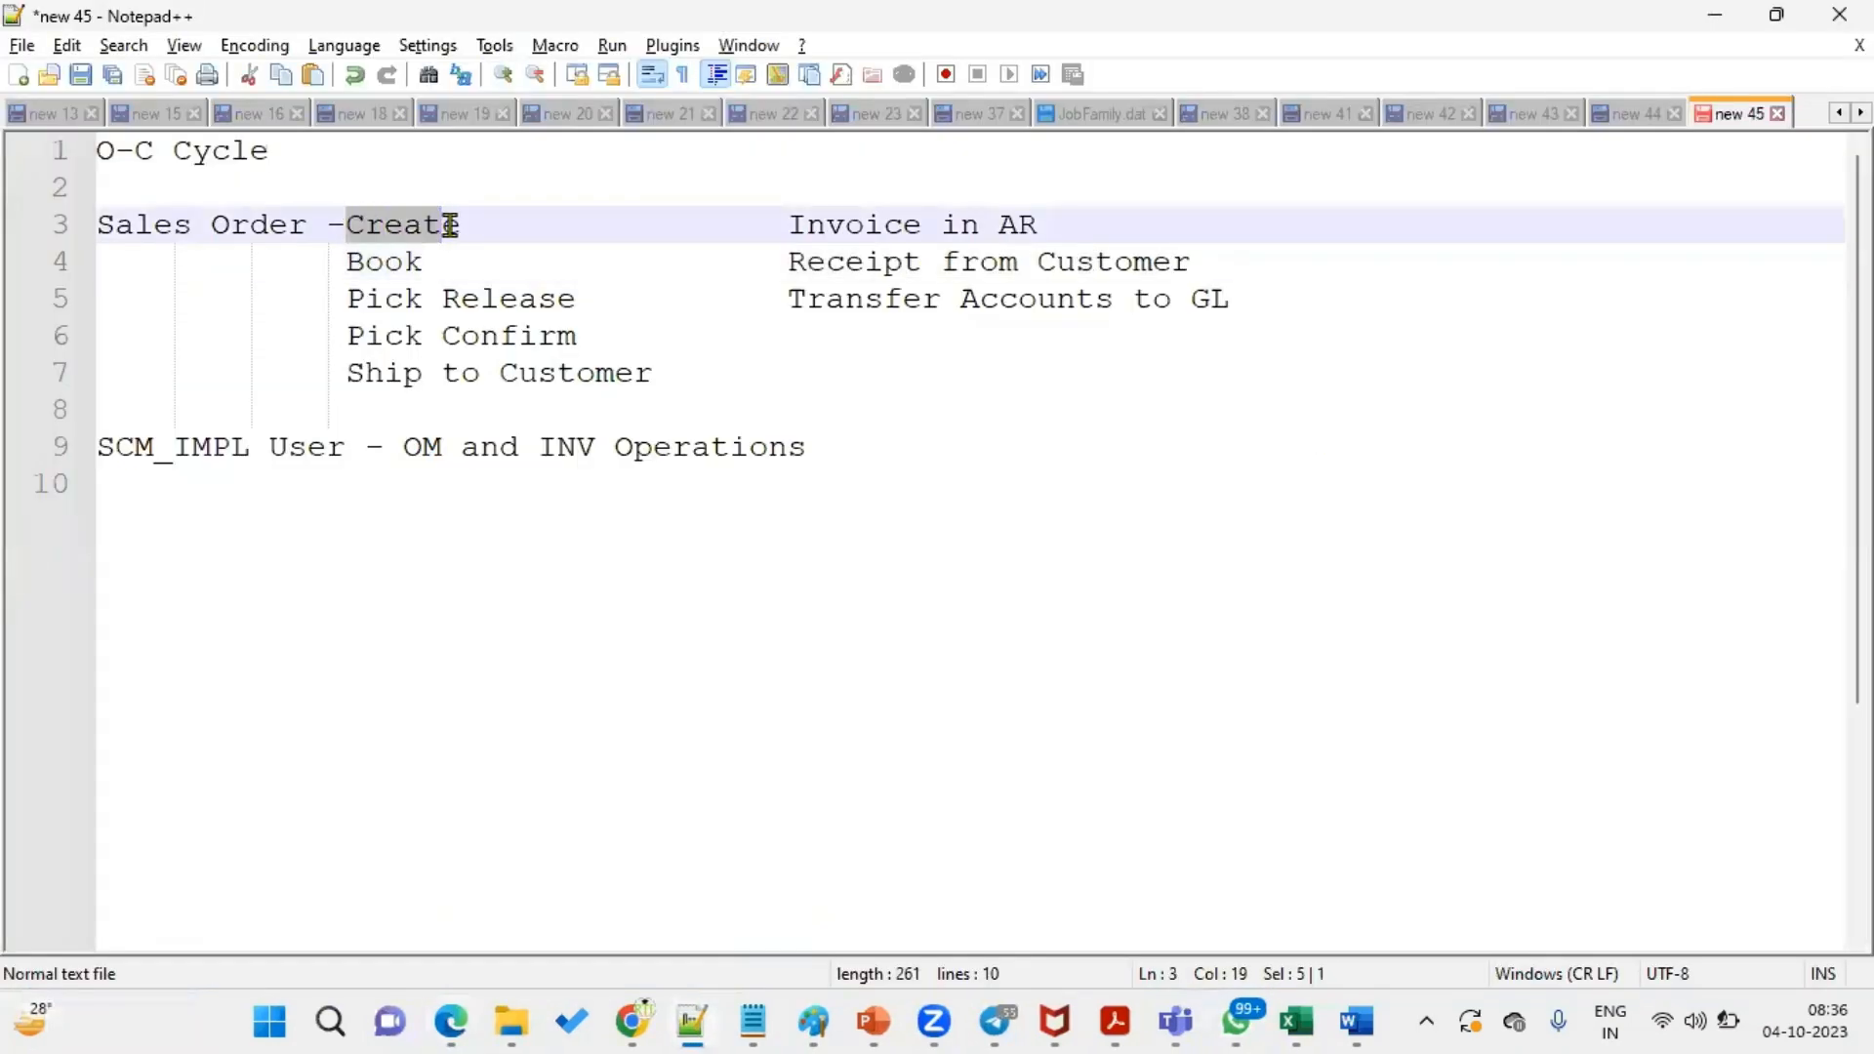
left_click_drag(347, 261, 441, 335)
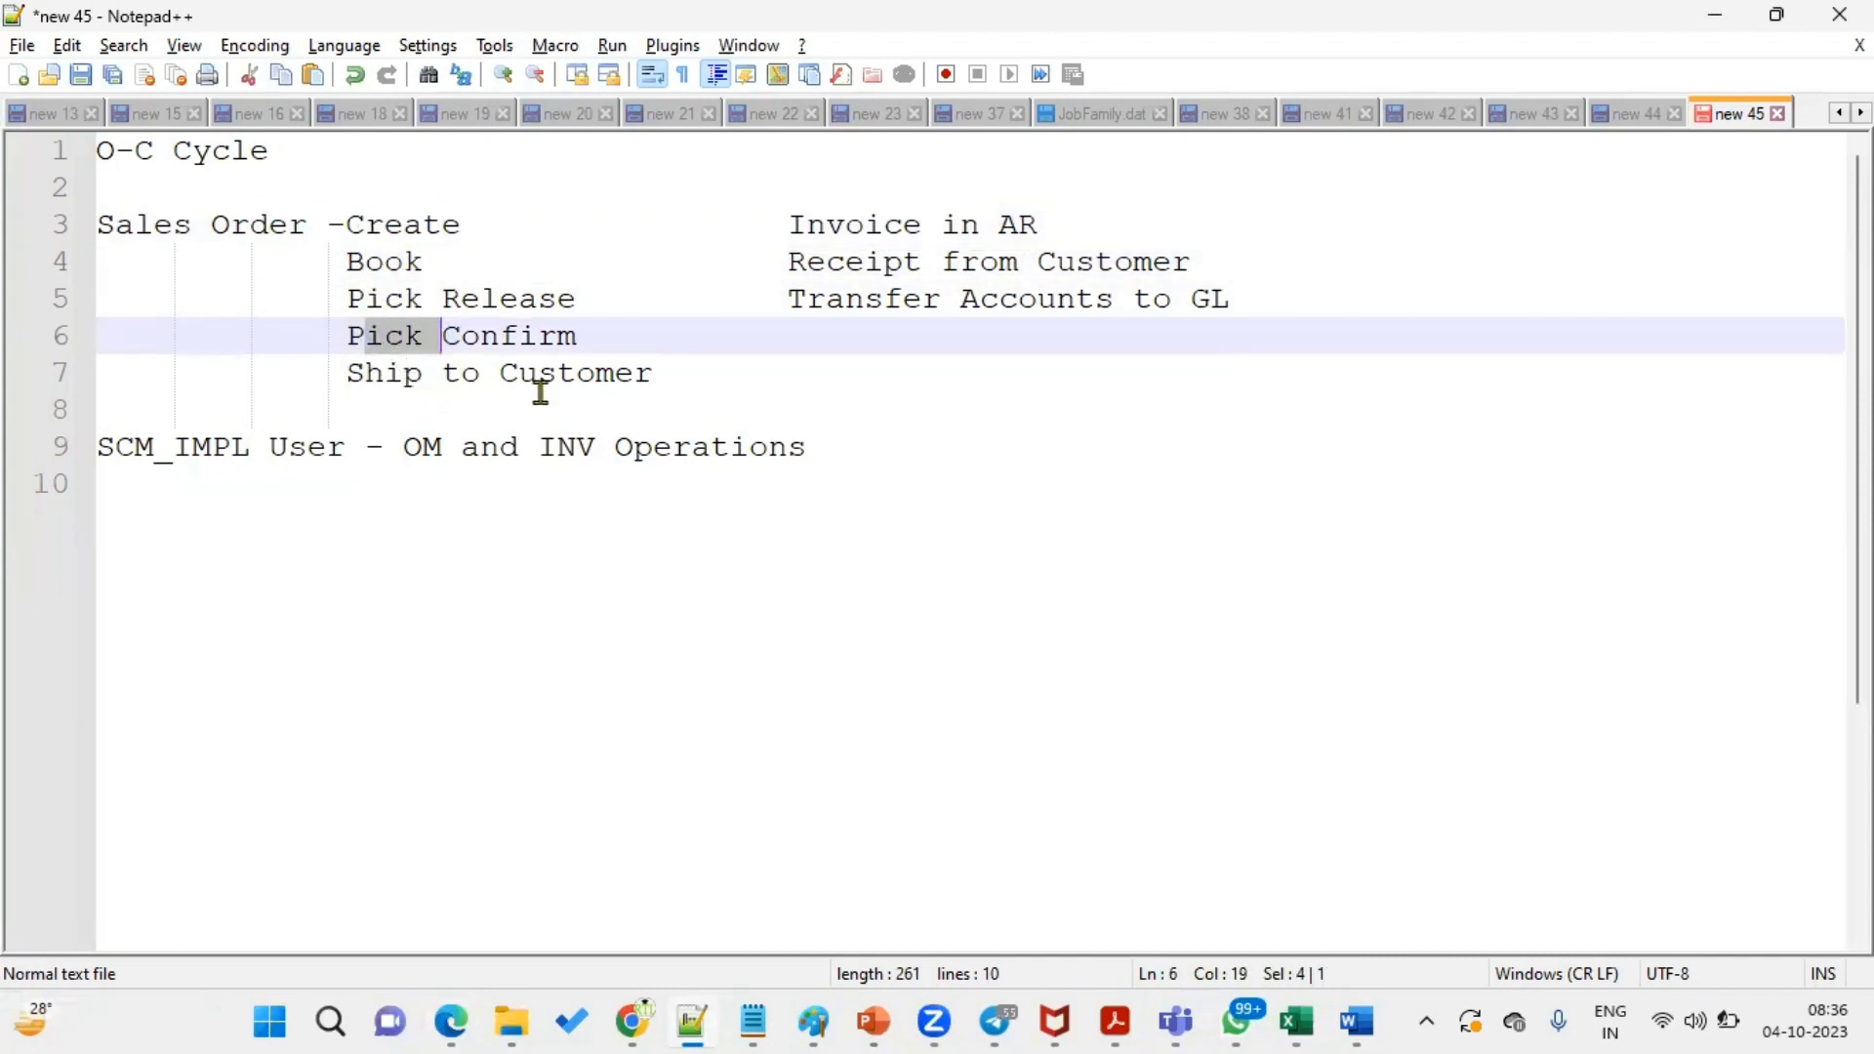
- Switch to YouTube in Chrome and search for "rtl online training order to cycle"
left_click(644, 1020)
left_click(1465, 28)
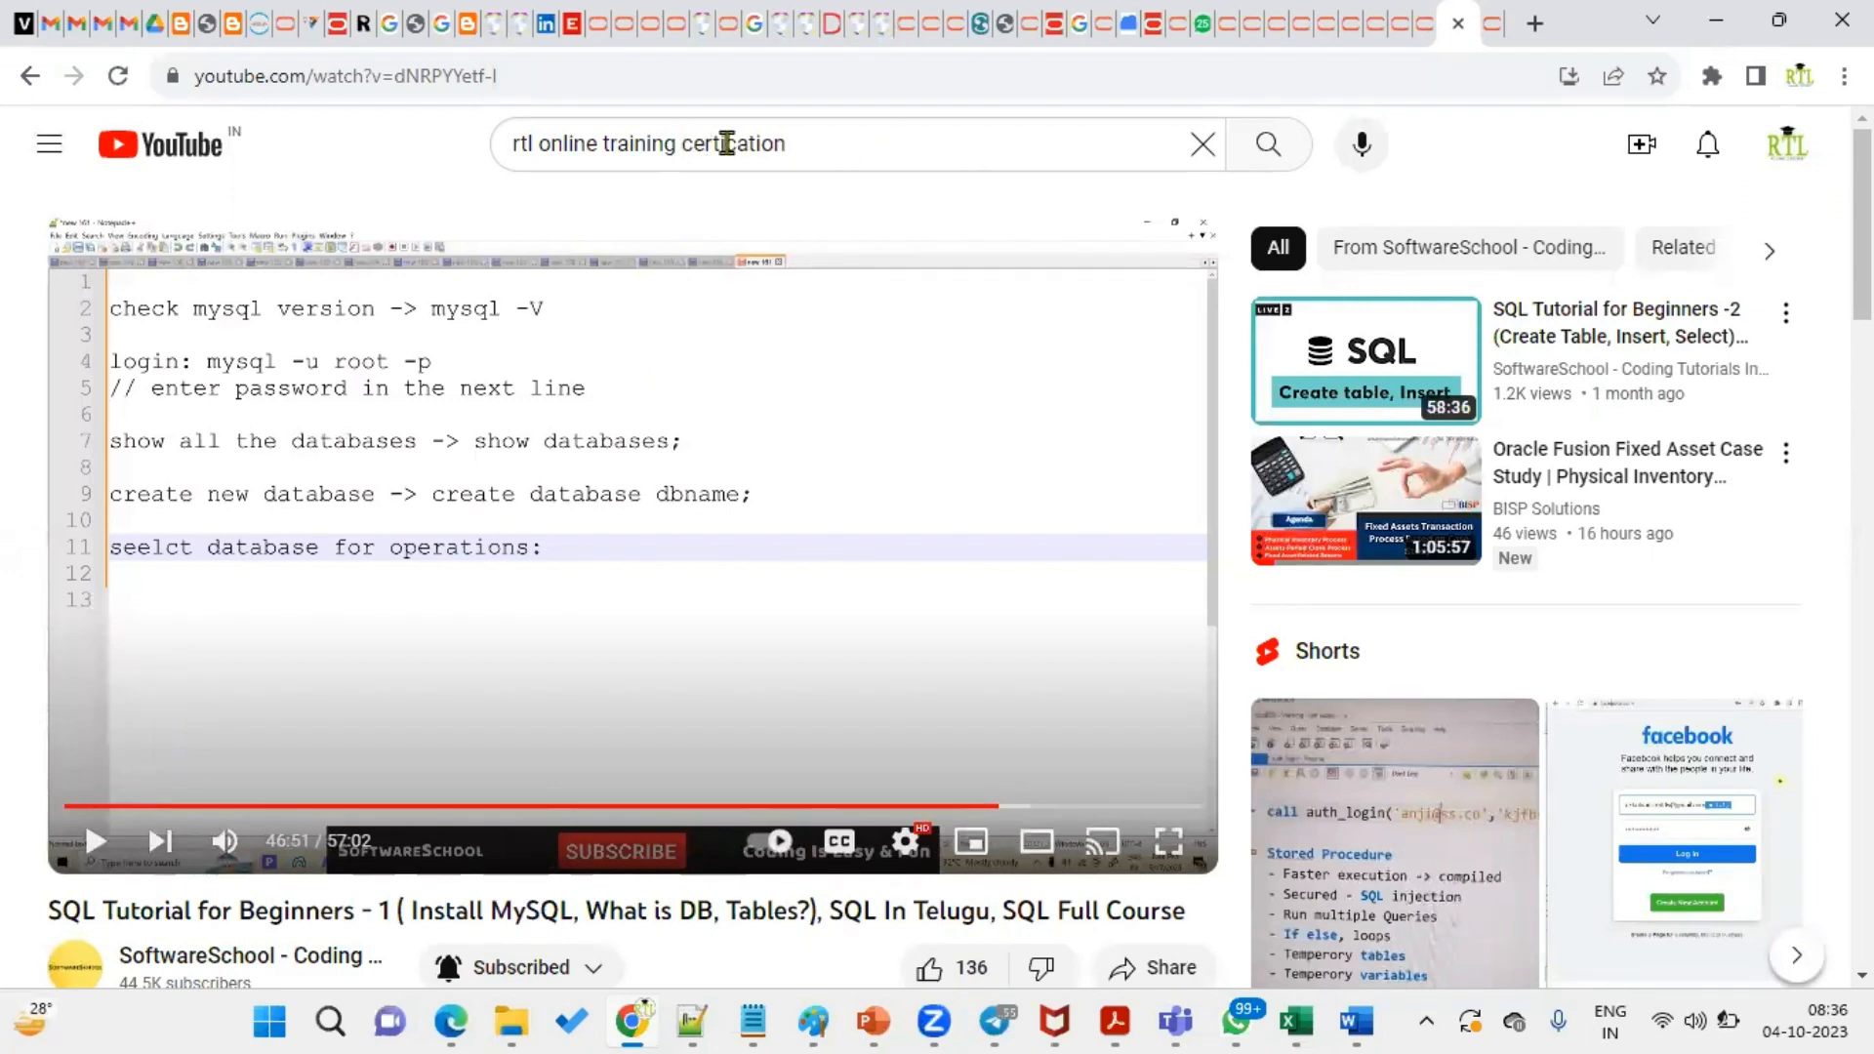
double_click(908, 143)
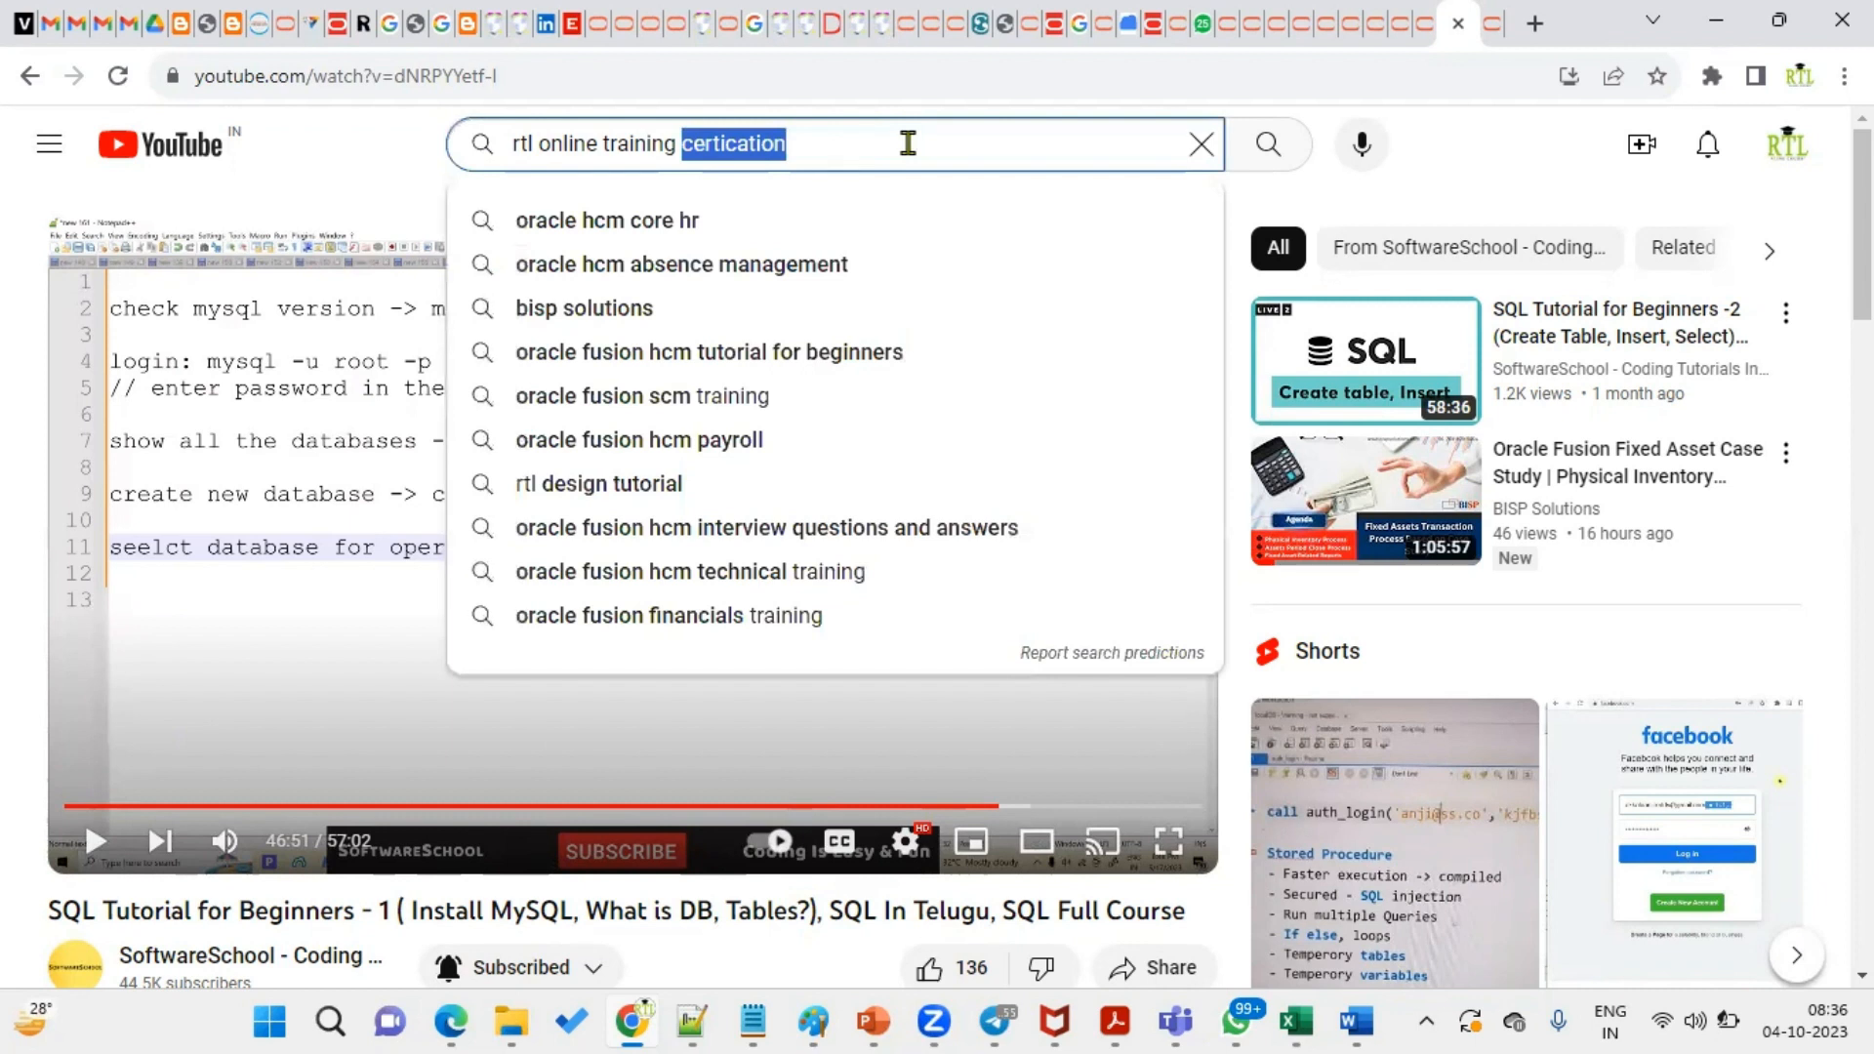
type("om")
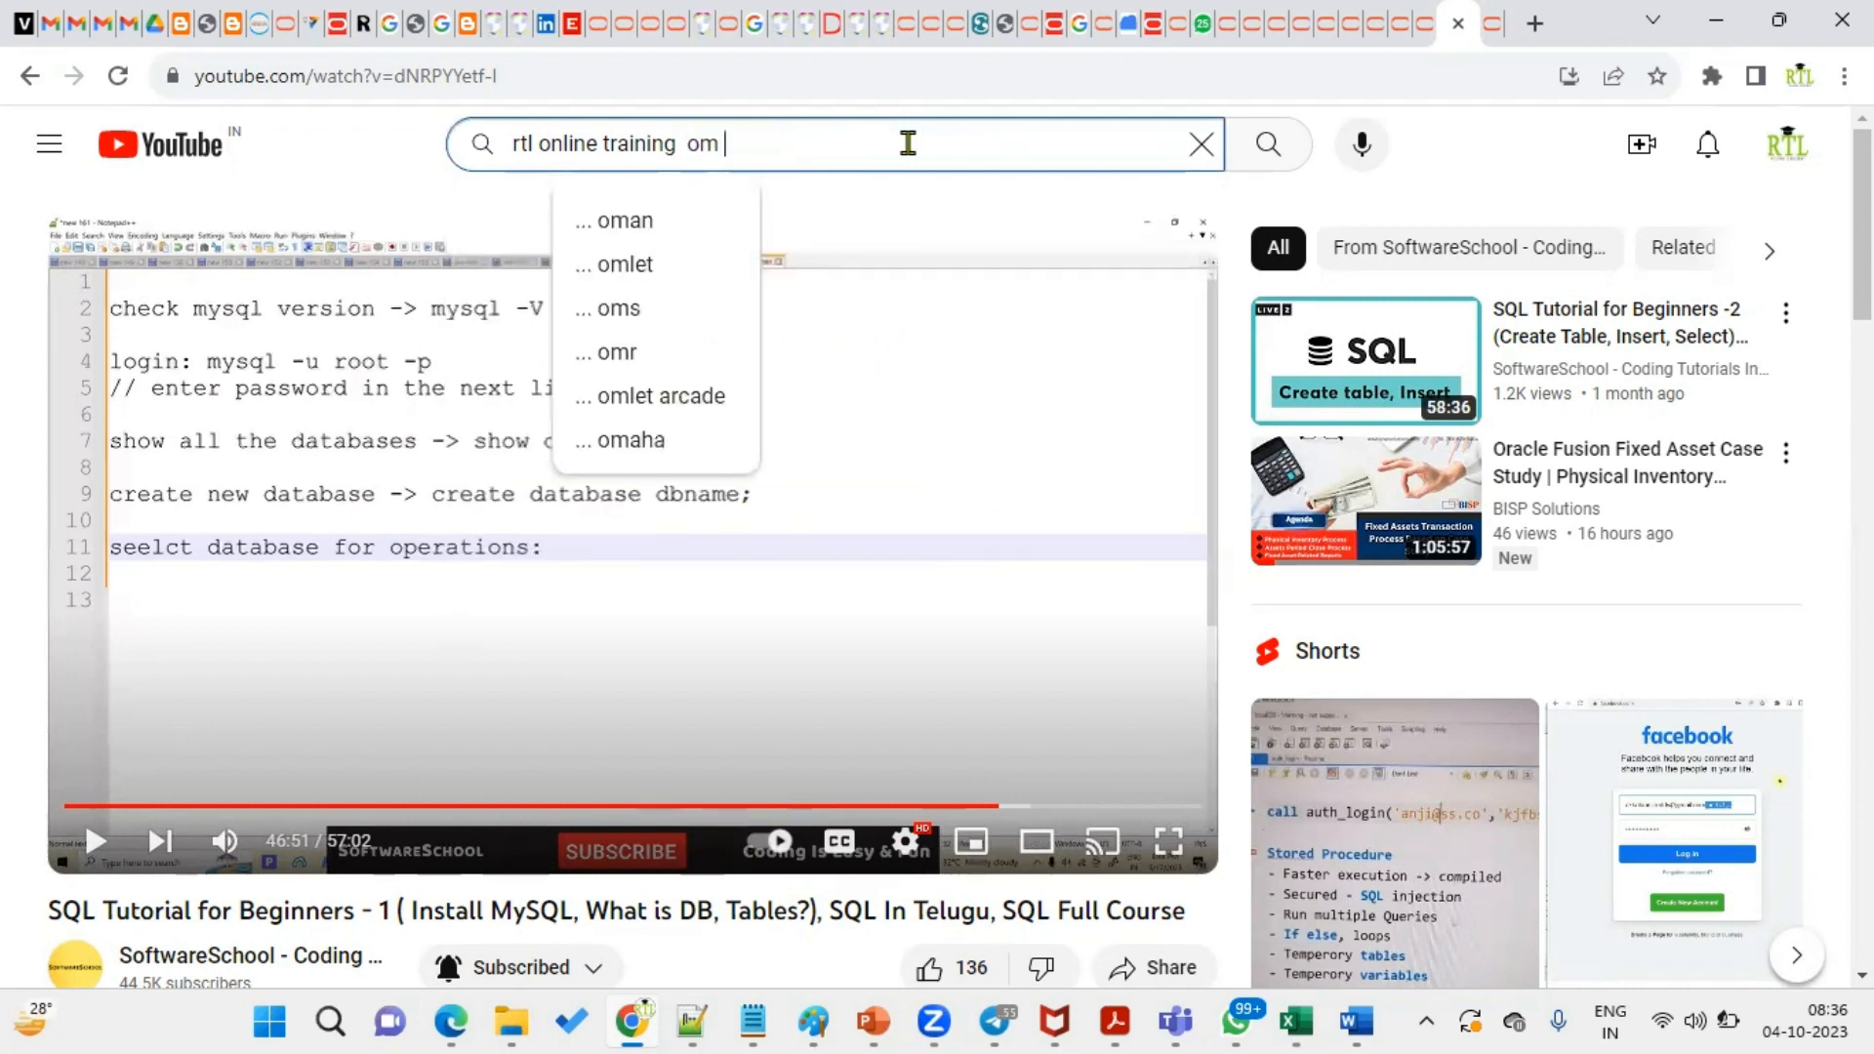
key("BackSpace")
key("BackSpace")
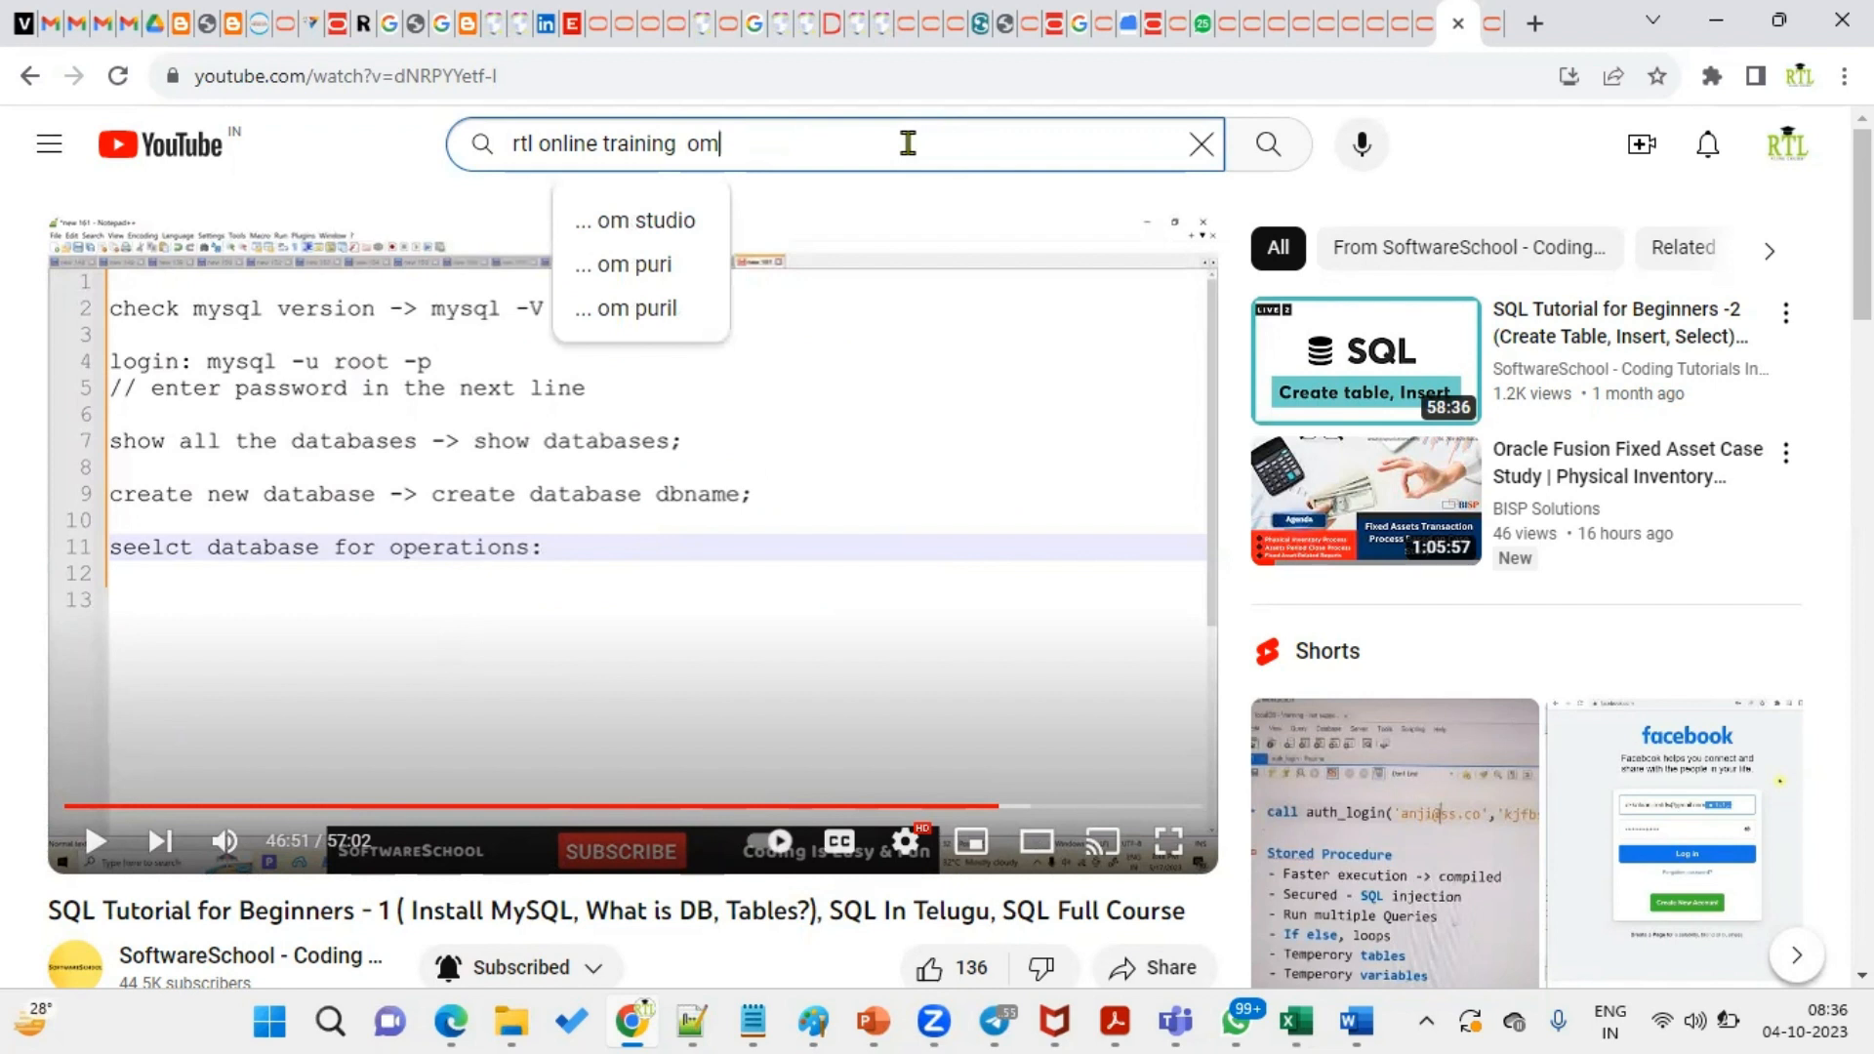
type("rder to")
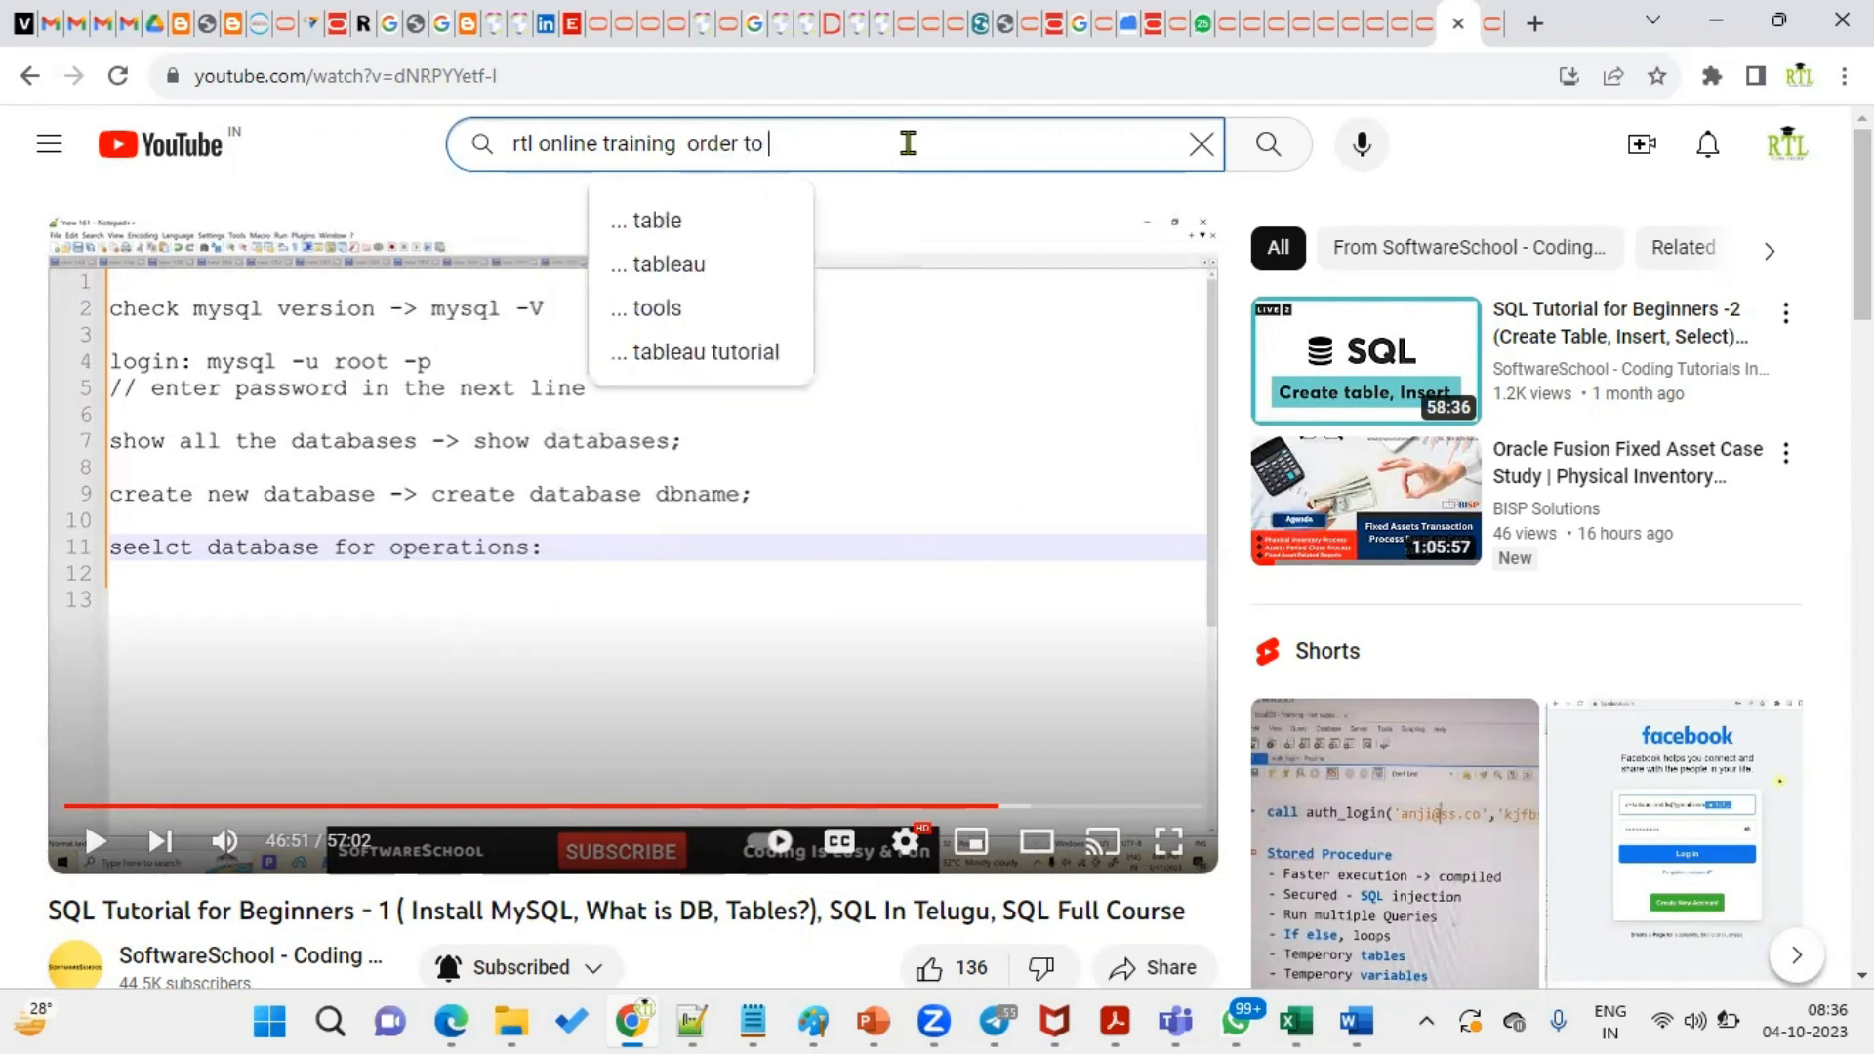
type(" cycle")
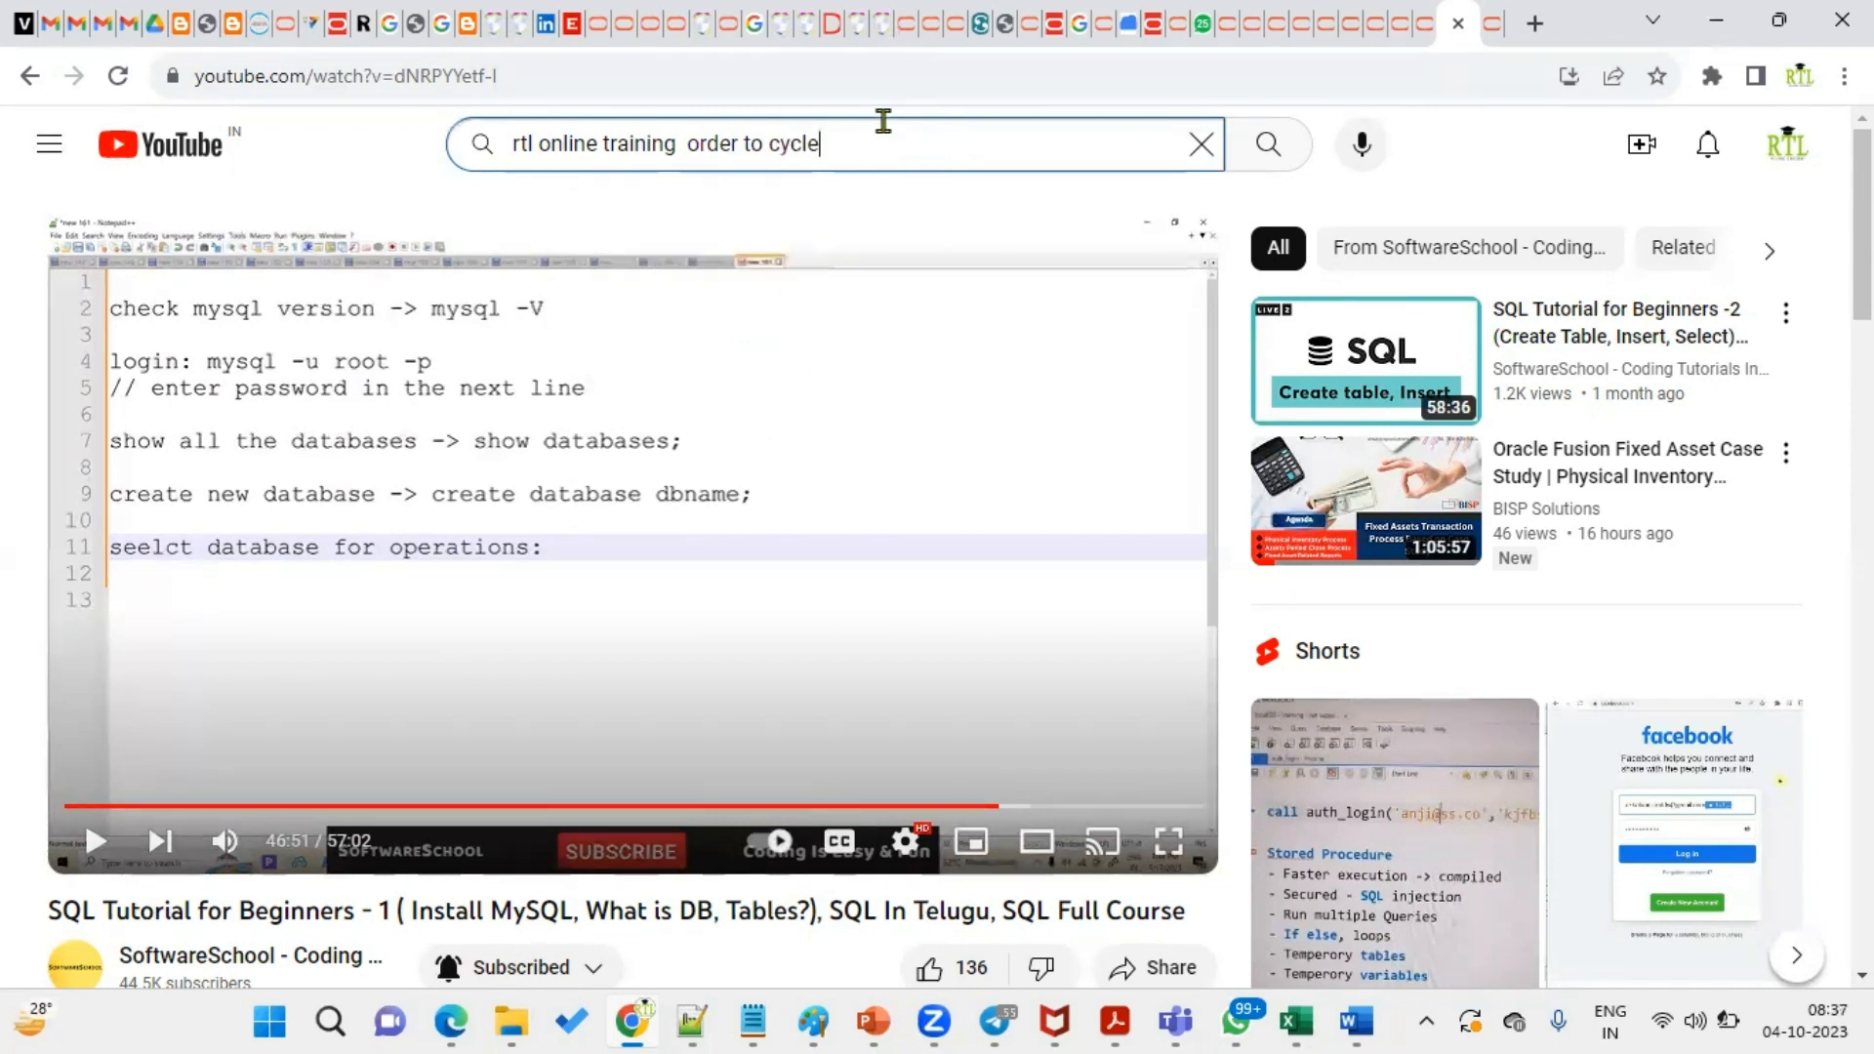
key("Return")
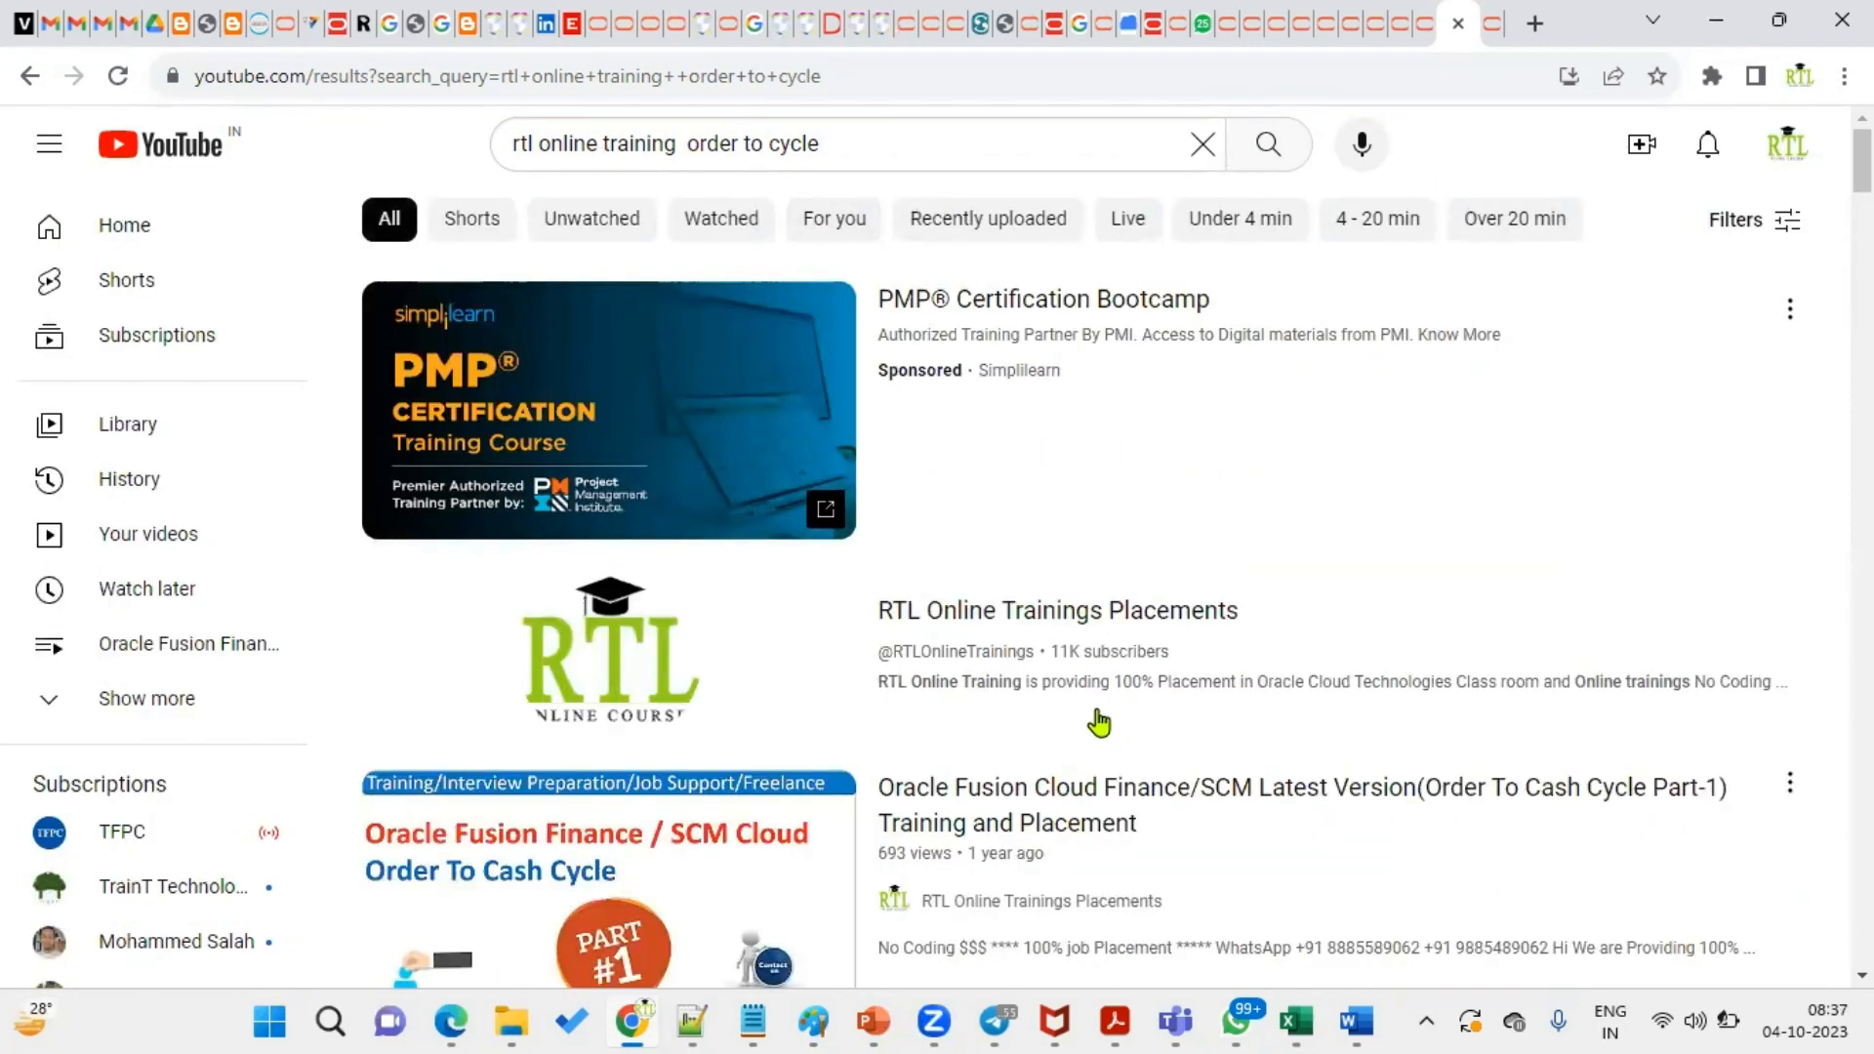
- Examine the search results for the Order To Cash Cycle training videos and preview Parts 1, 2 and 3
scroll(1098, 723, "down", 5)
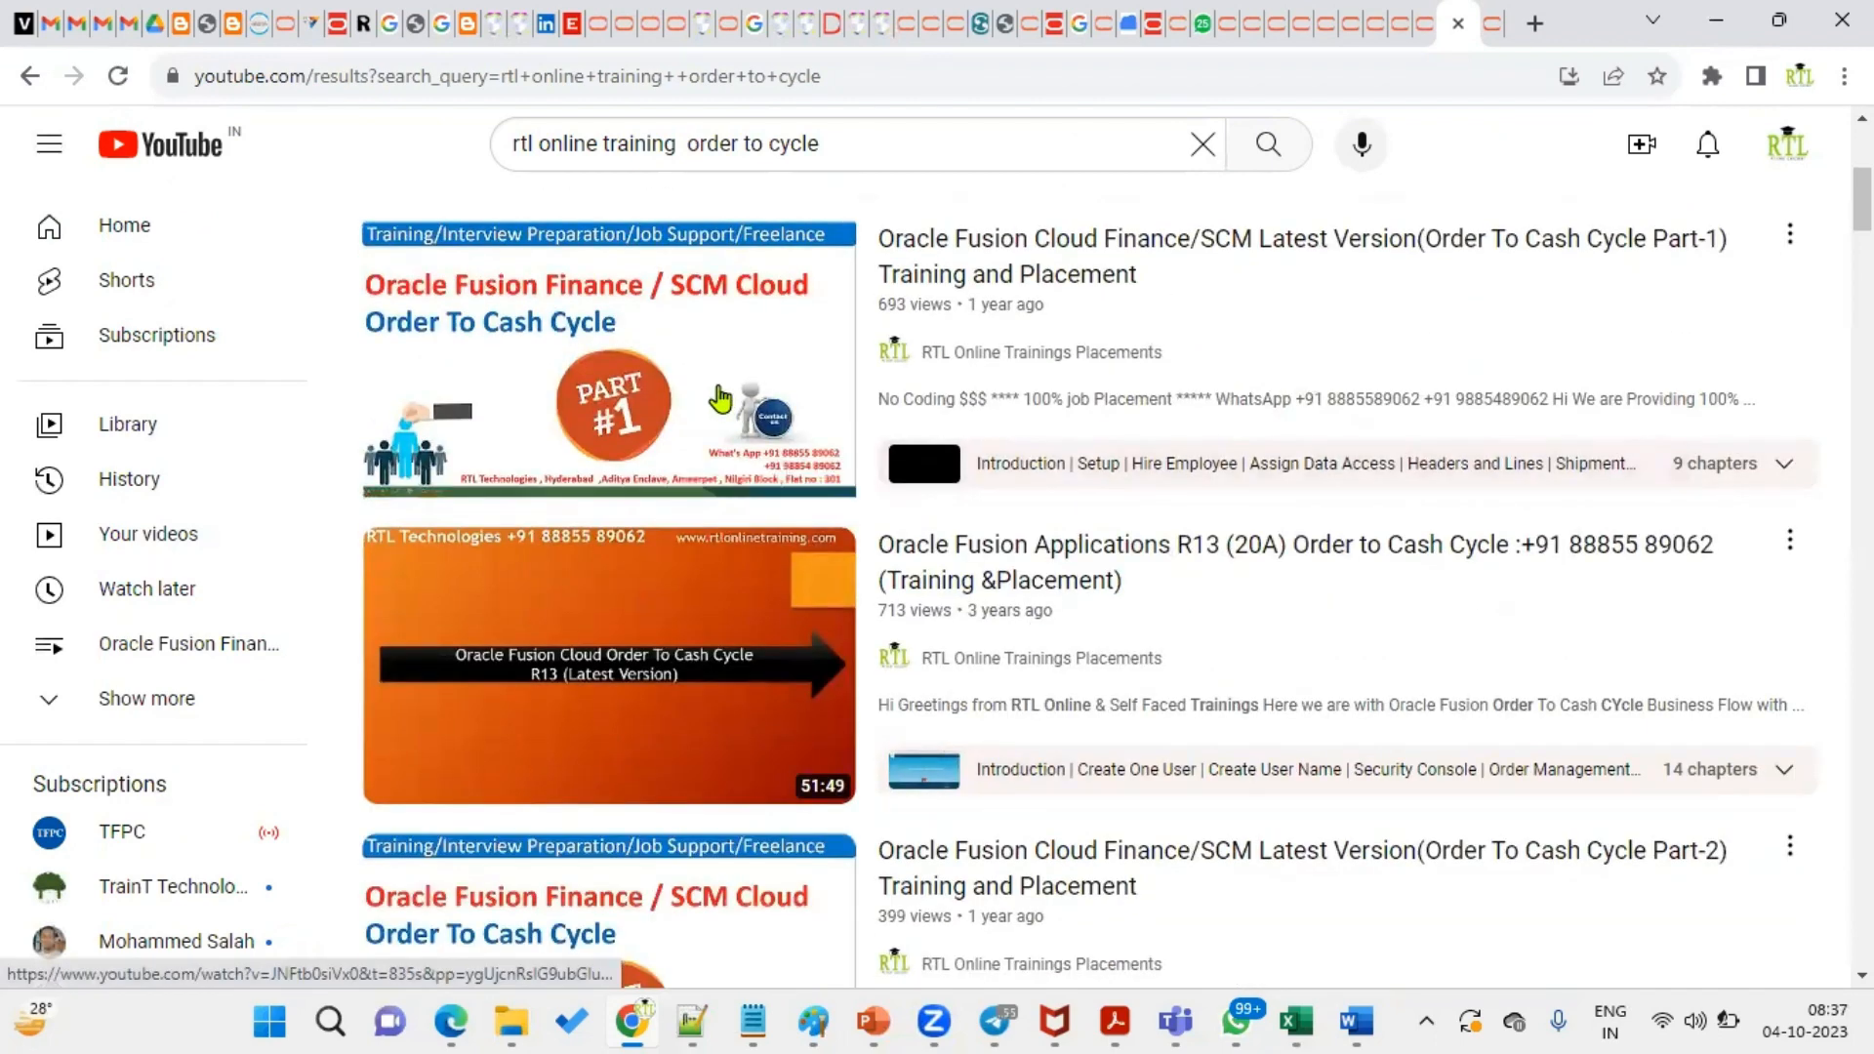
scroll(720, 488, "down", 3)
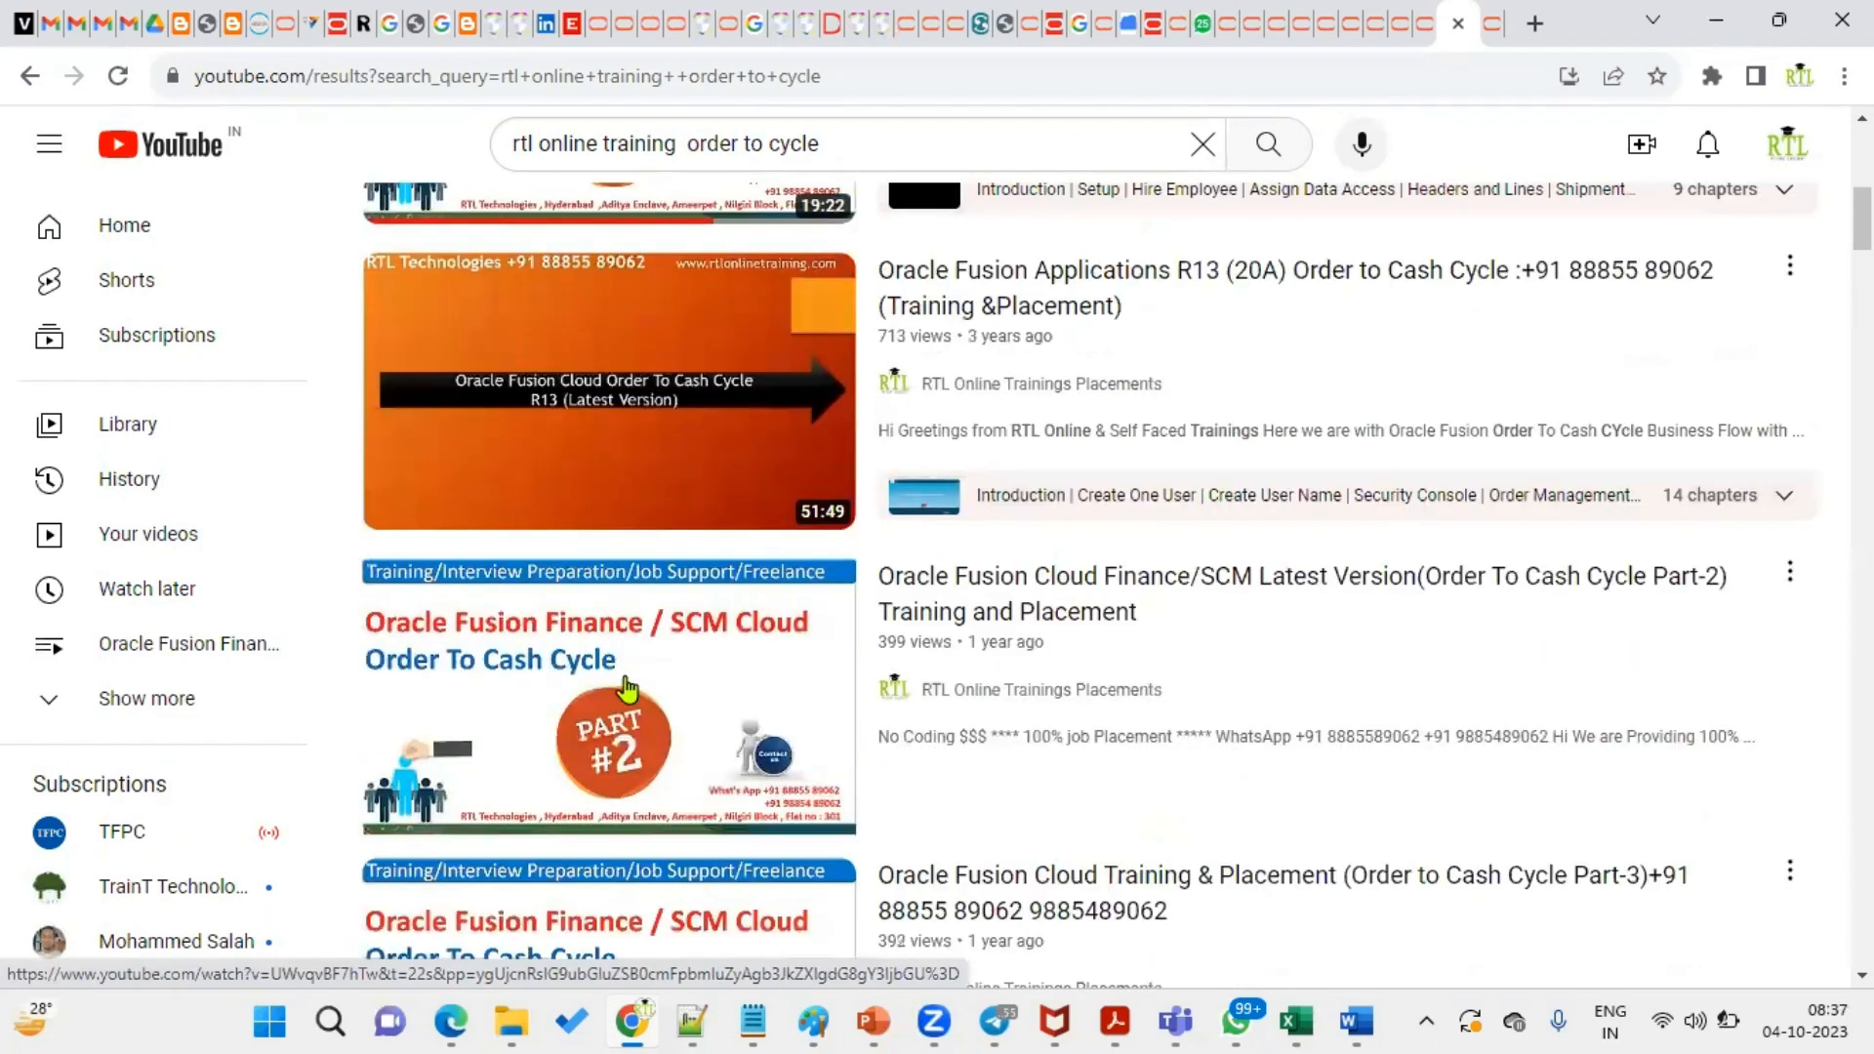
scroll(670, 661, "down", 3)
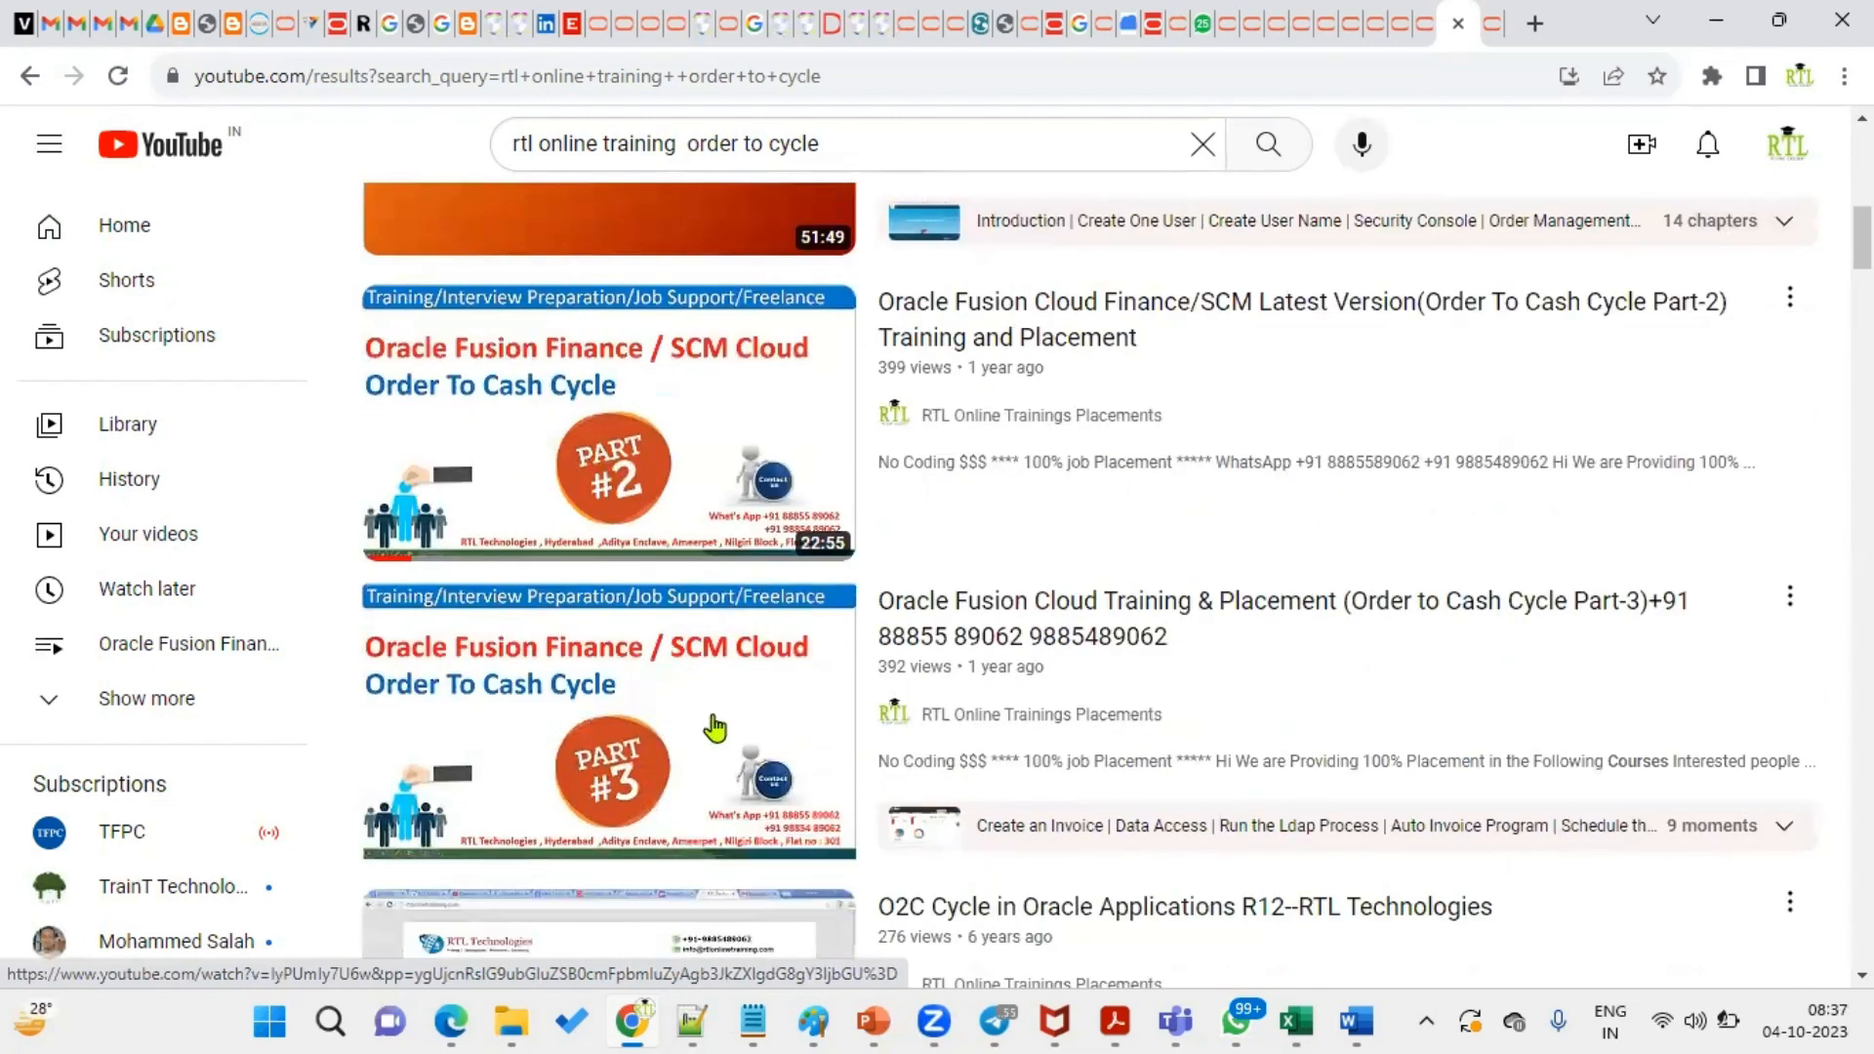
mouse_move(716, 728)
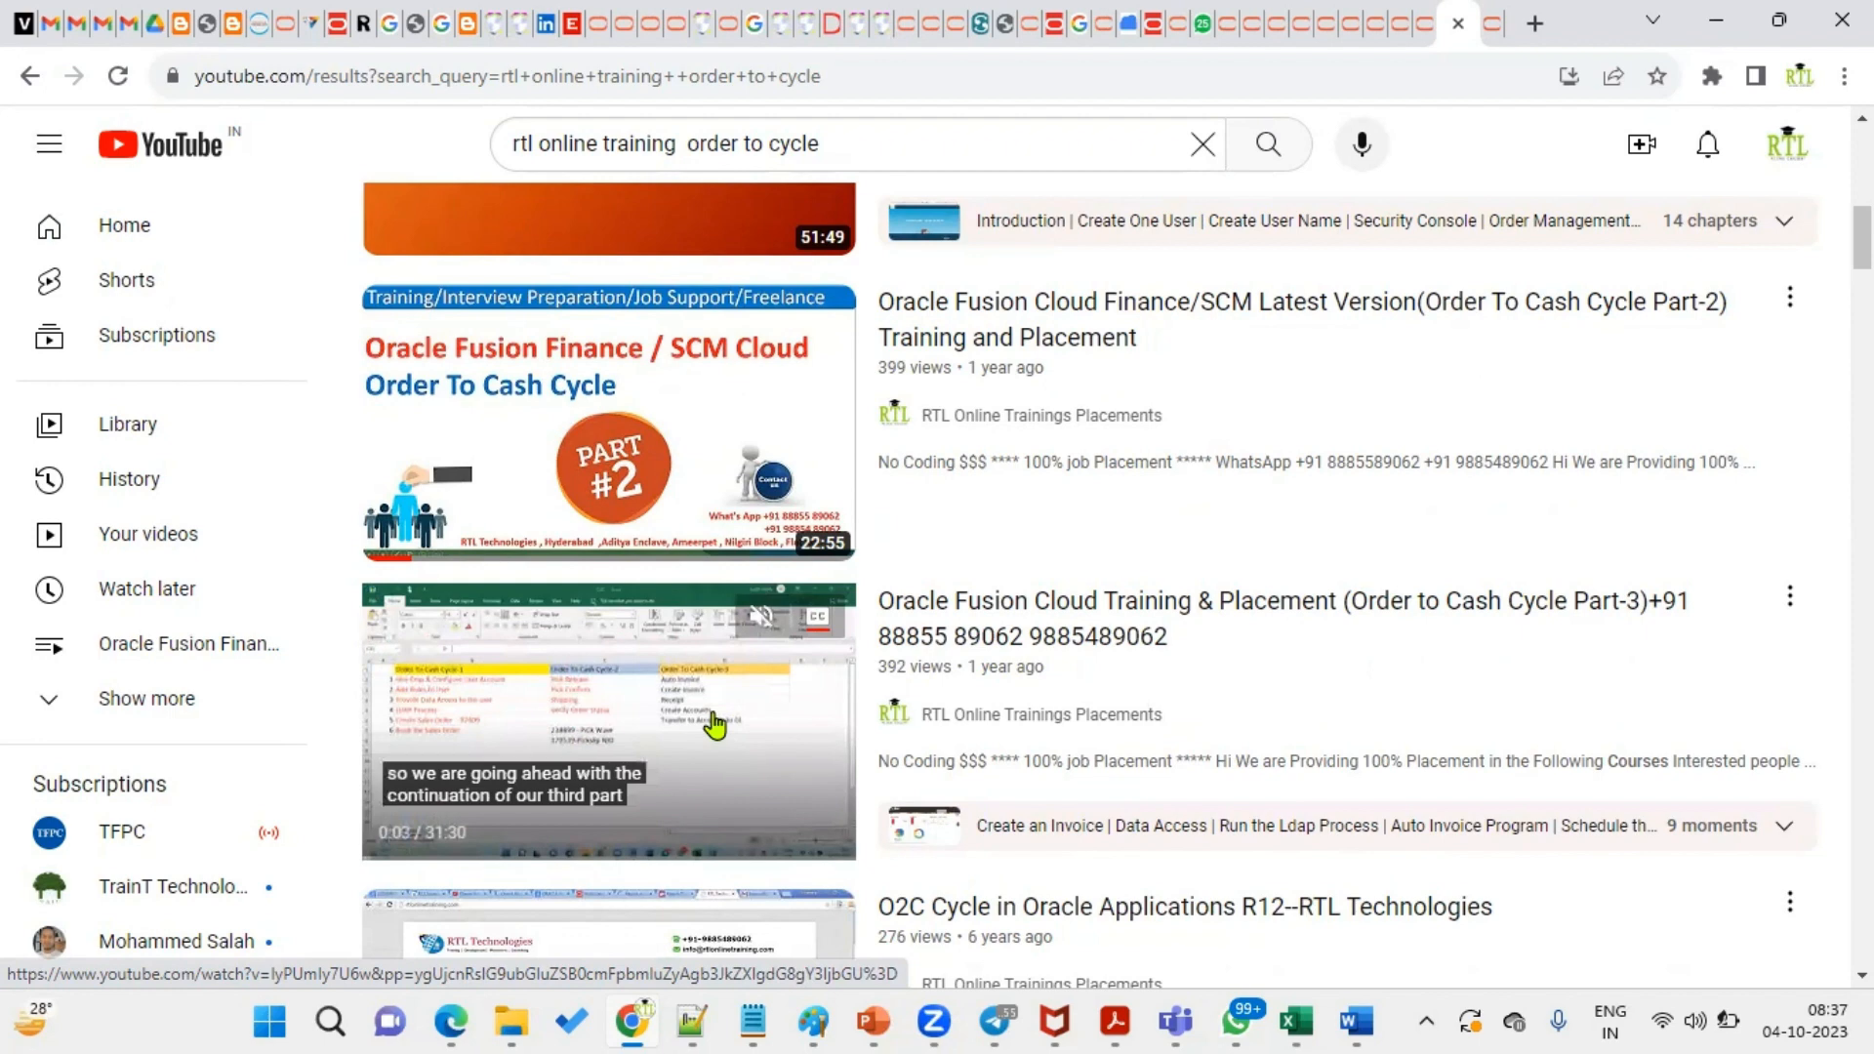
mouse_move(679, 388)
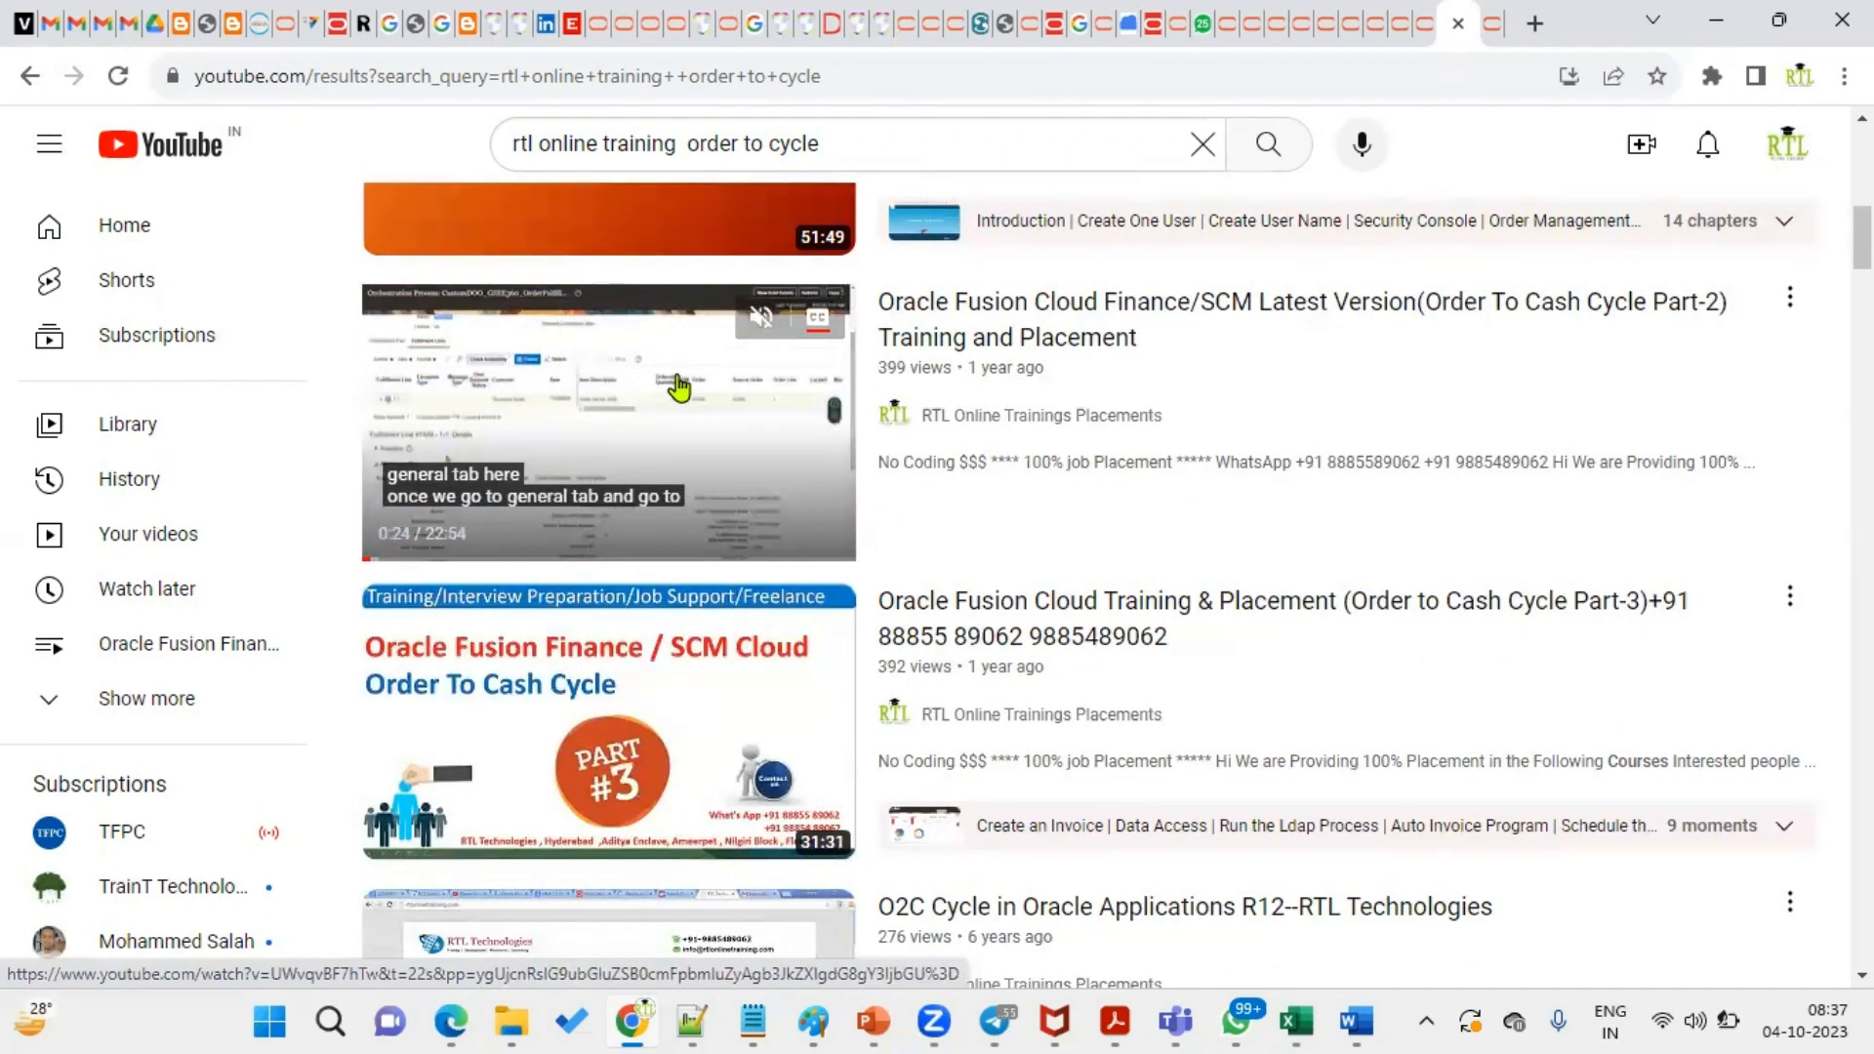
scroll(765, 360, "up", 4)
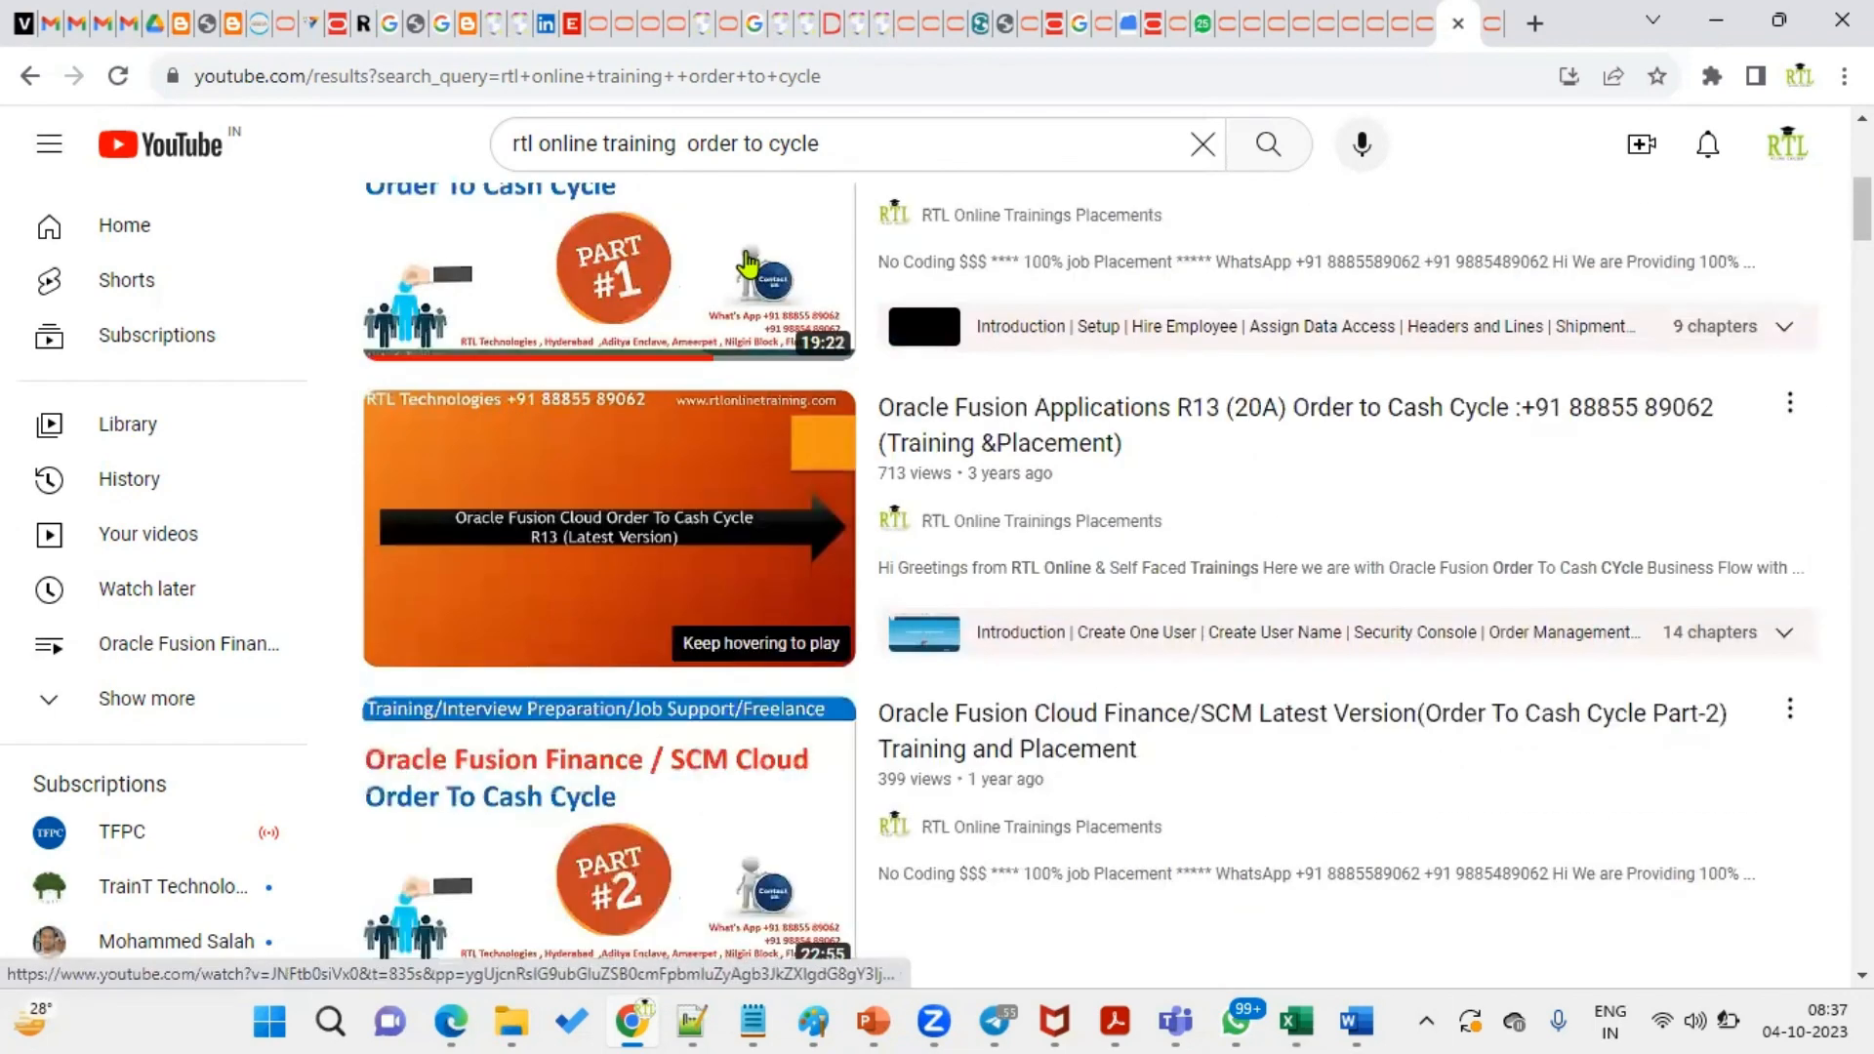
mouse_move(748, 262)
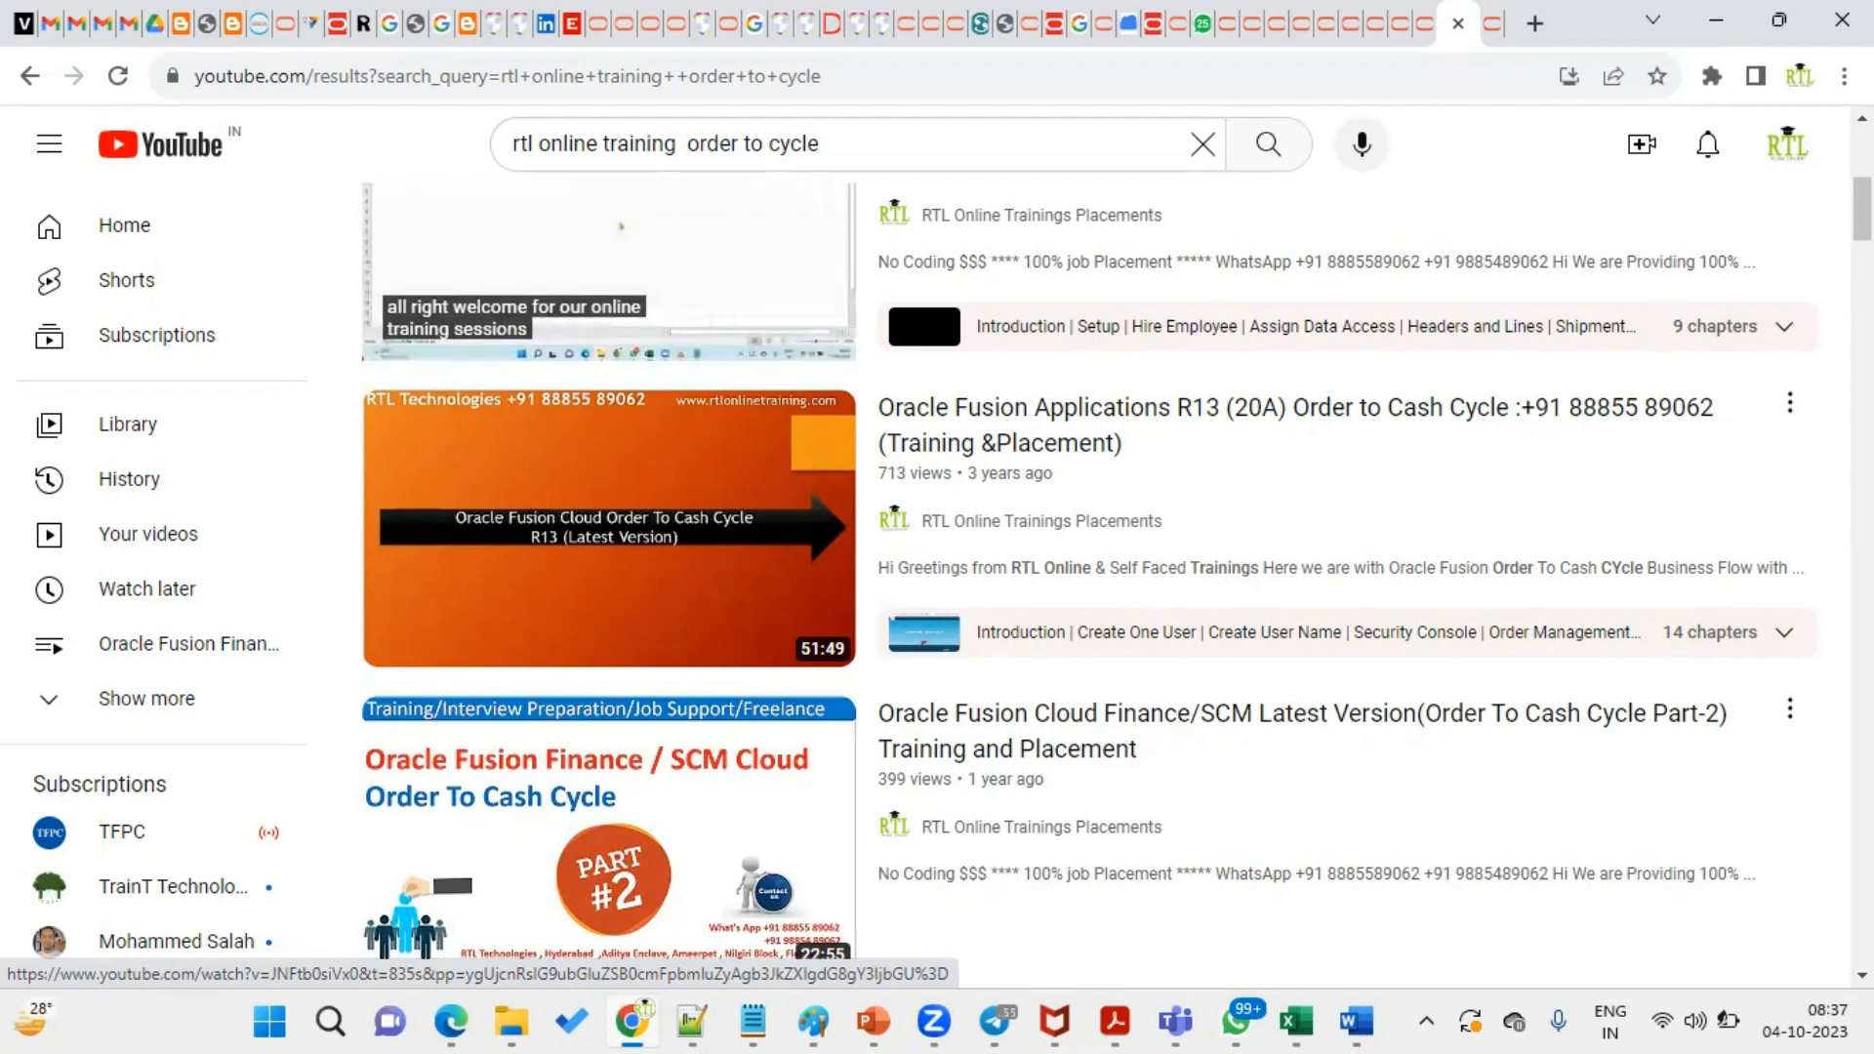
scroll(1038, 267, "up", 3)
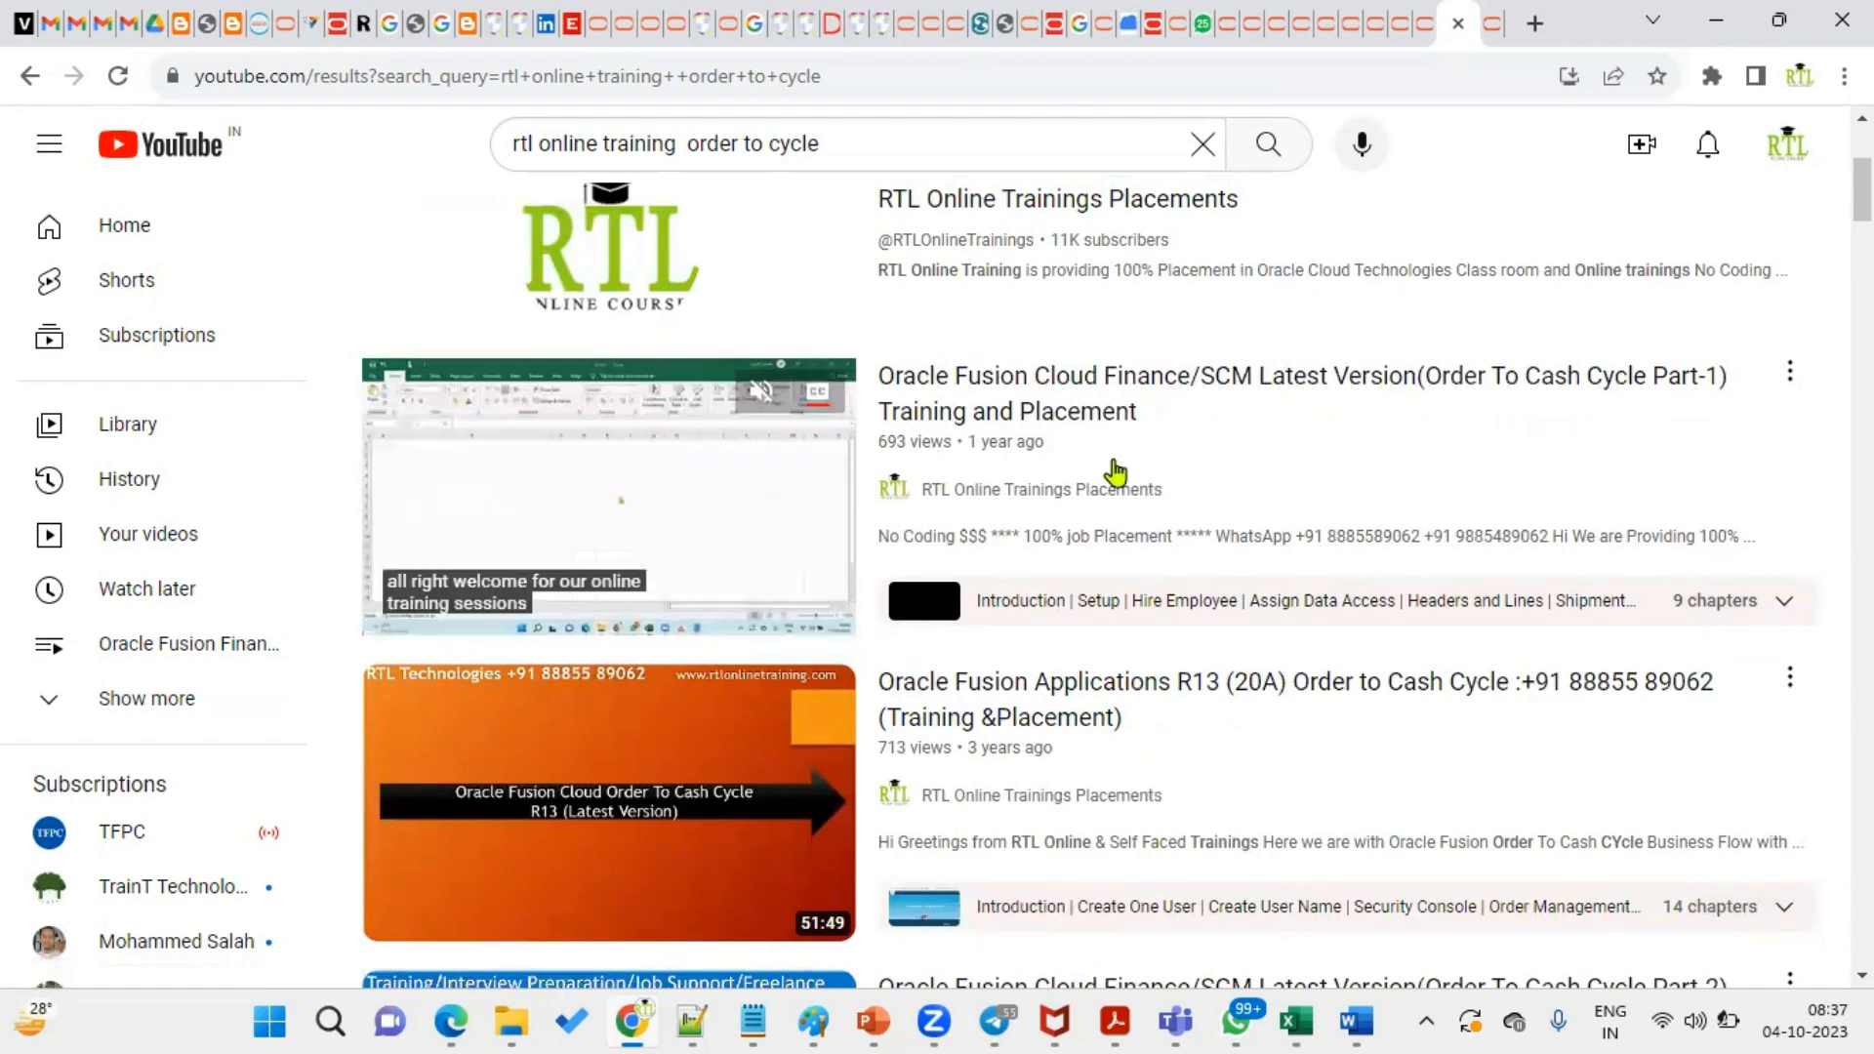
- Check the O-C Cycle notes in Notepad++ and return to the YouTube results to preview the Part-1 video
left_click(691, 1022)
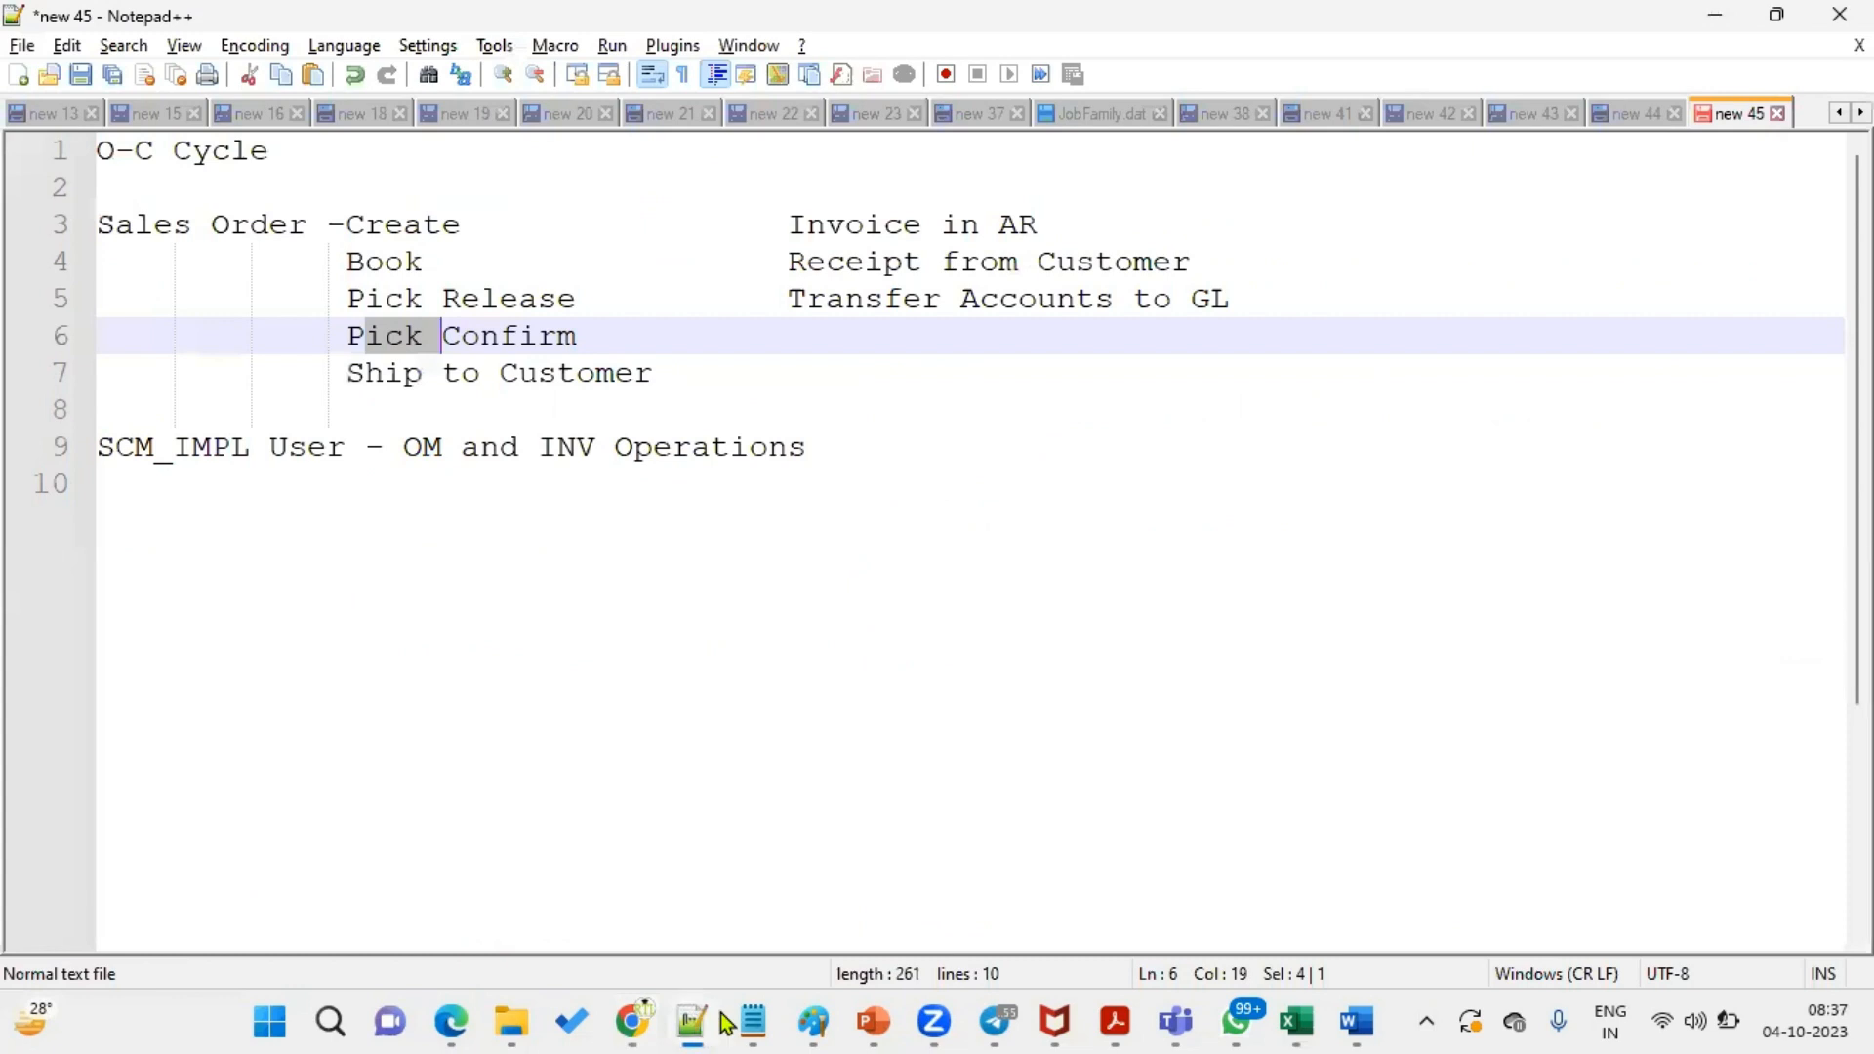
left_click(633, 1022)
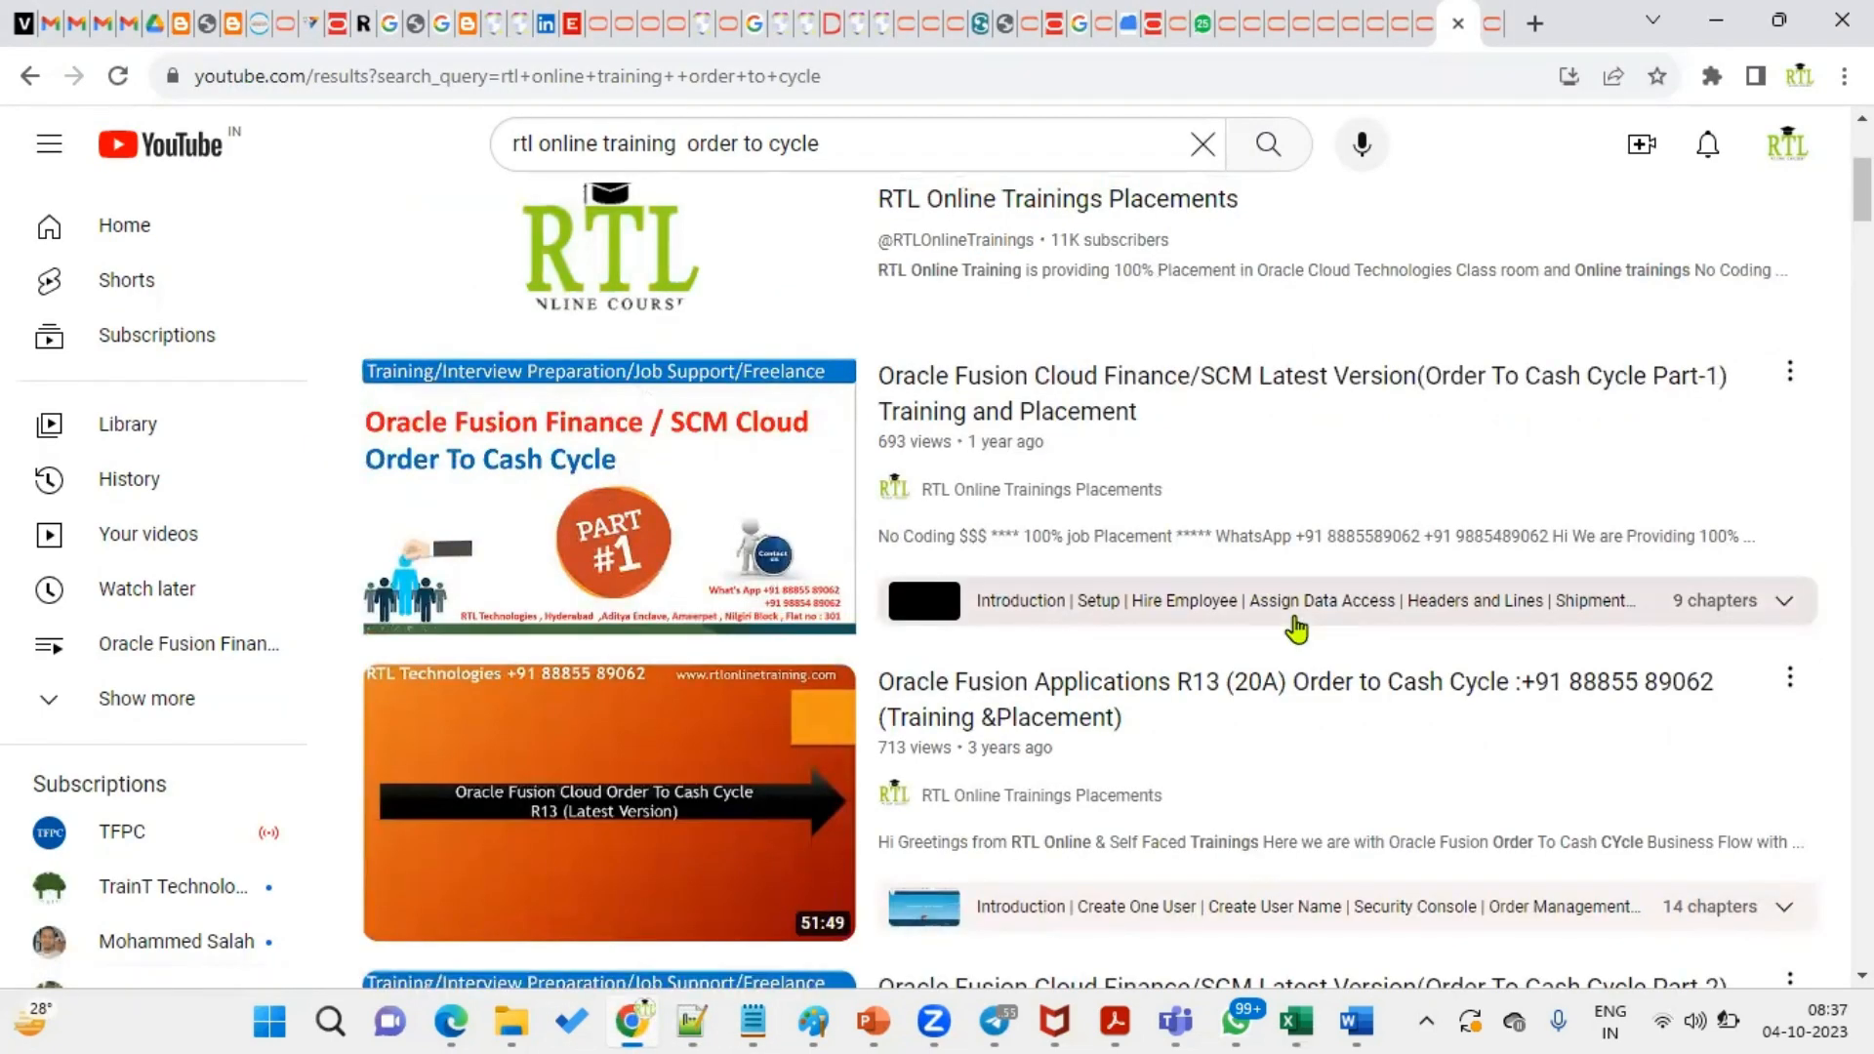
mouse_move(1296, 630)
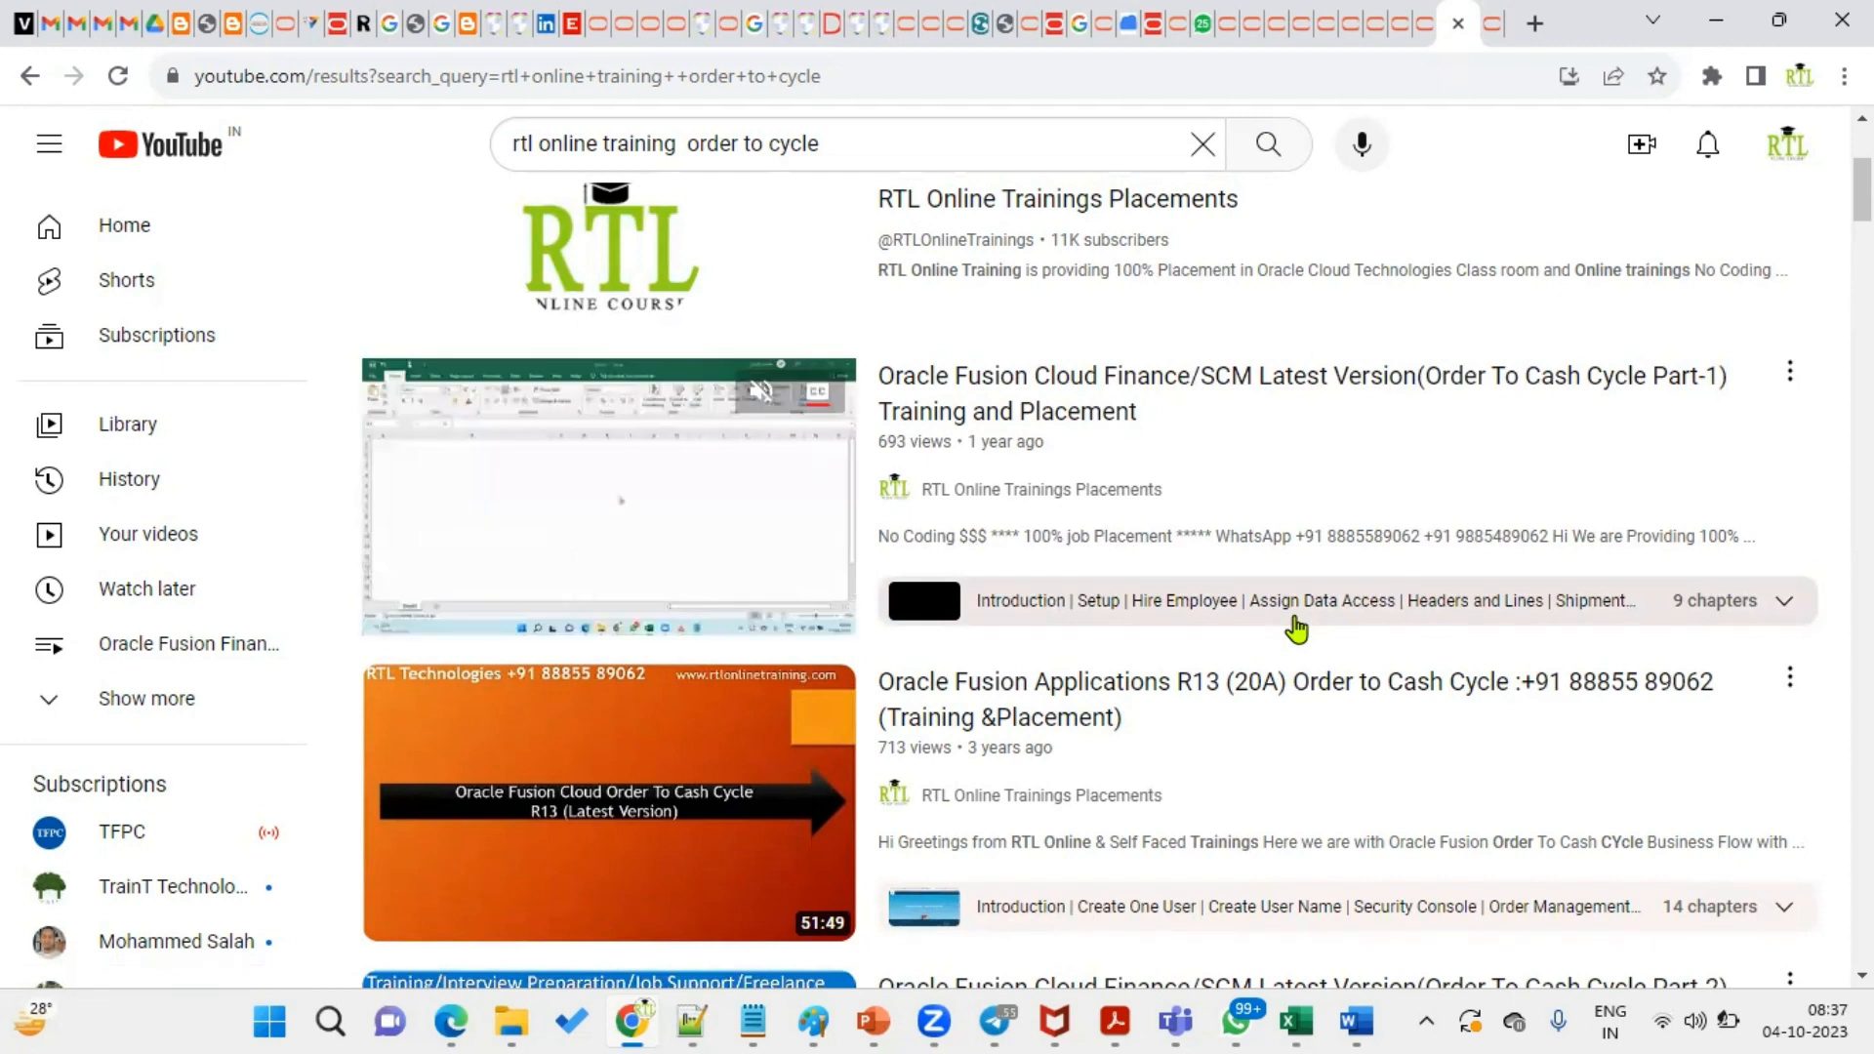